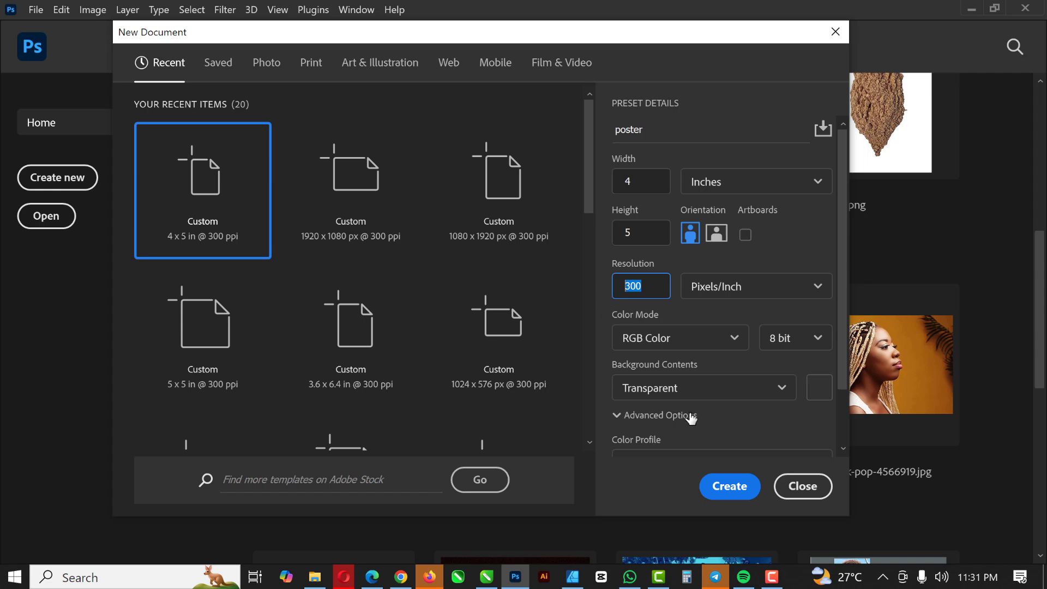
- Create a 4 × 5 inch, 300 ppi document named poster with a transparent background
scroll(696, 334, down, 2)
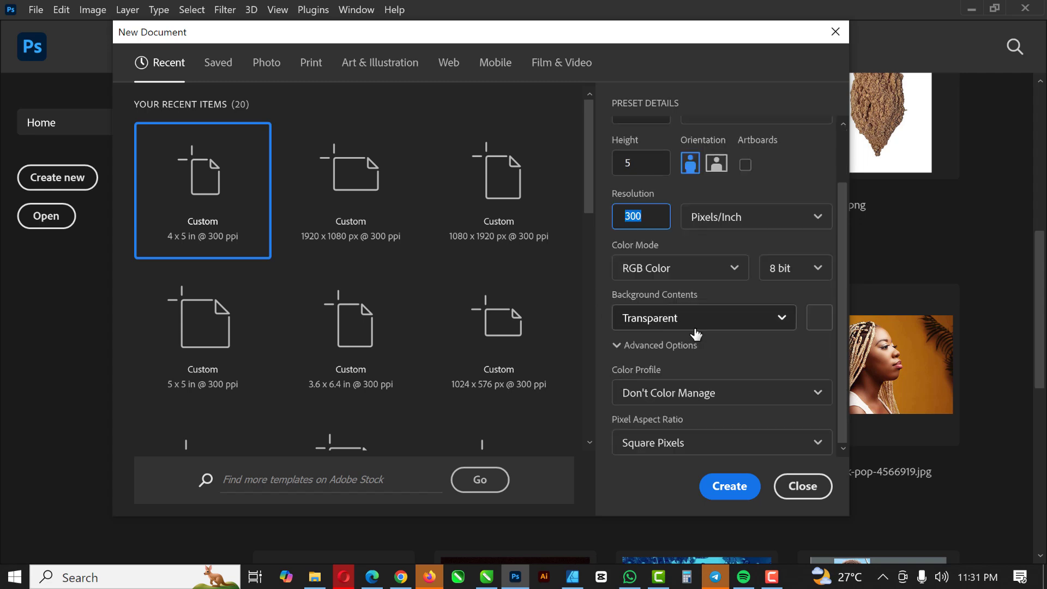
click(729, 501)
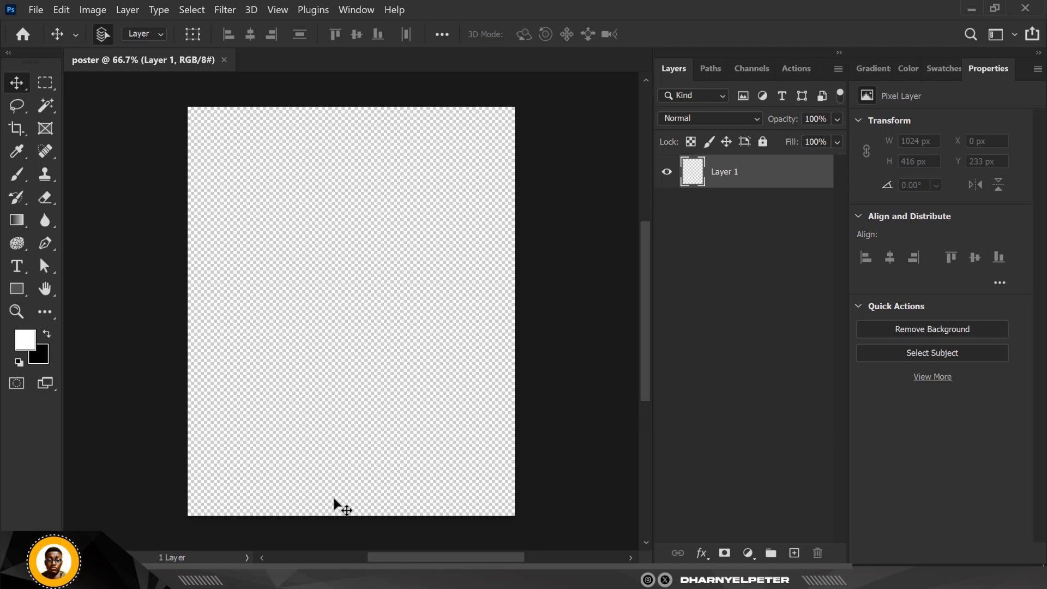
- Add a white Solid Color fill layer to the document
click(347, 289)
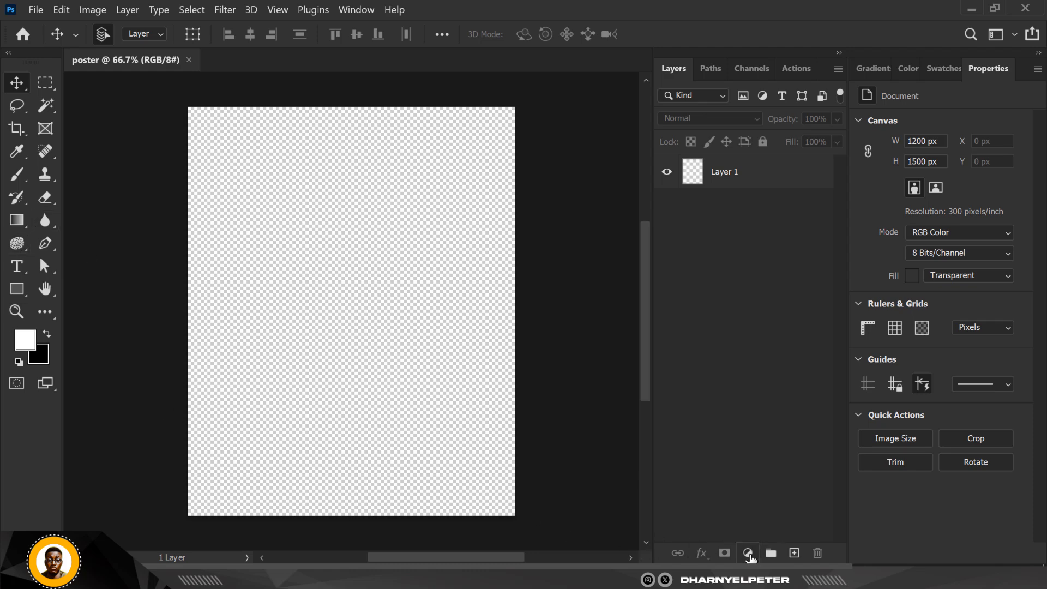
click(750, 556)
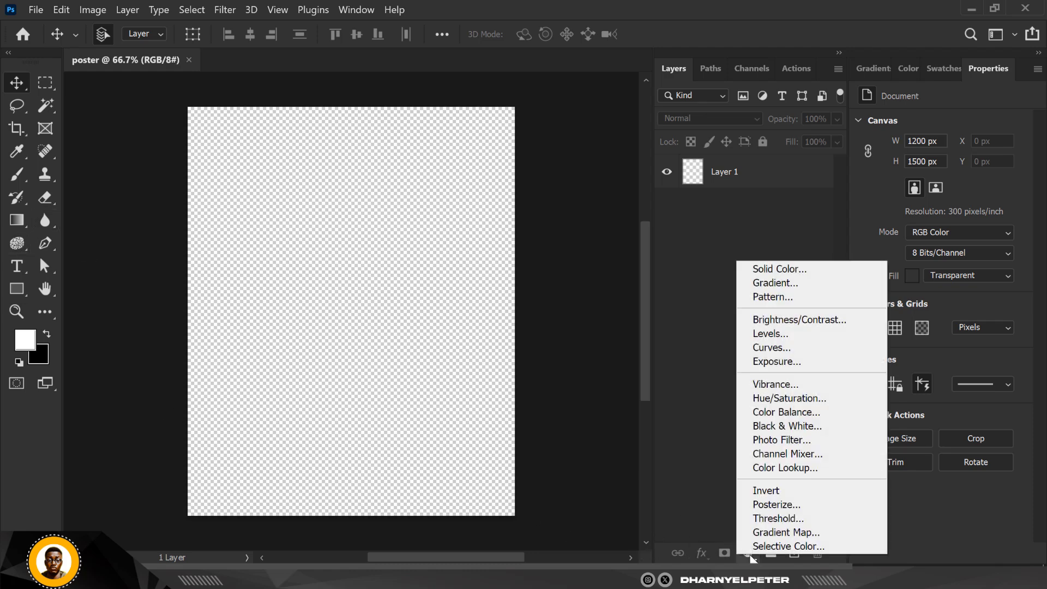
click(761, 271)
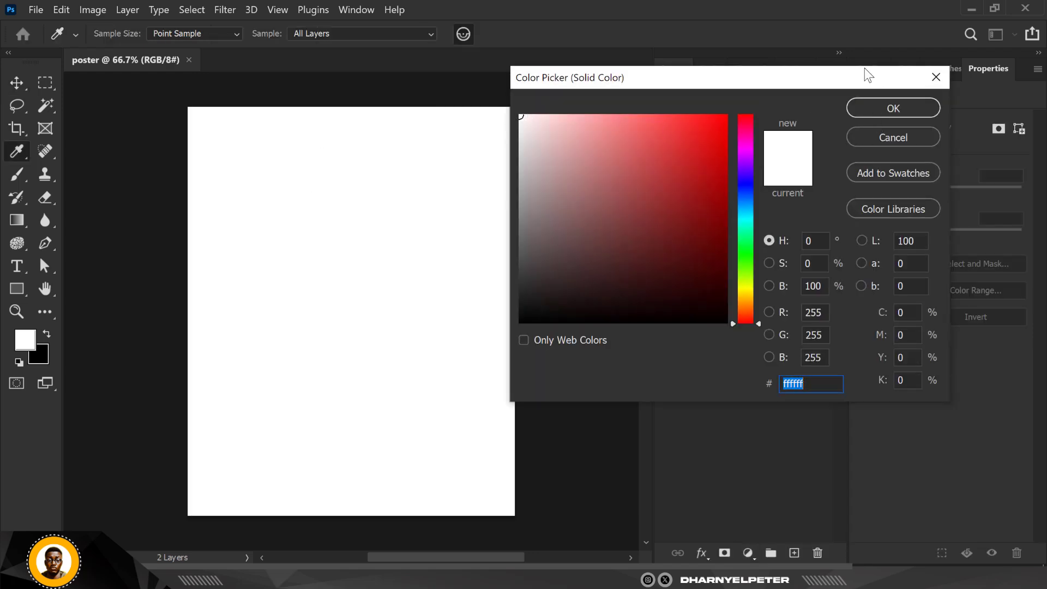
click(871, 108)
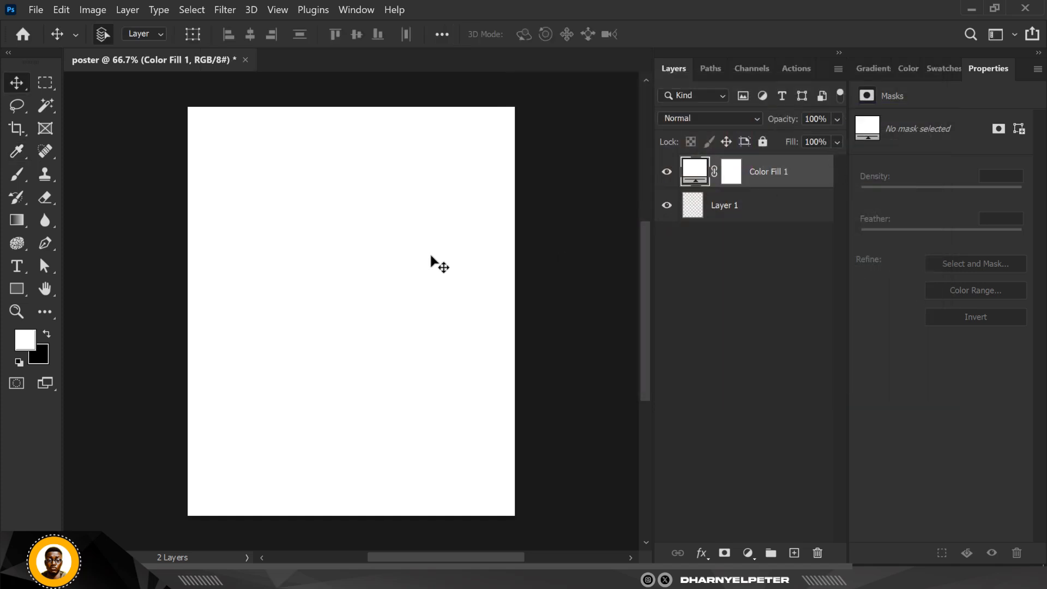
- Delete the empty Layer 1 beneath the fill layer
click(780, 217)
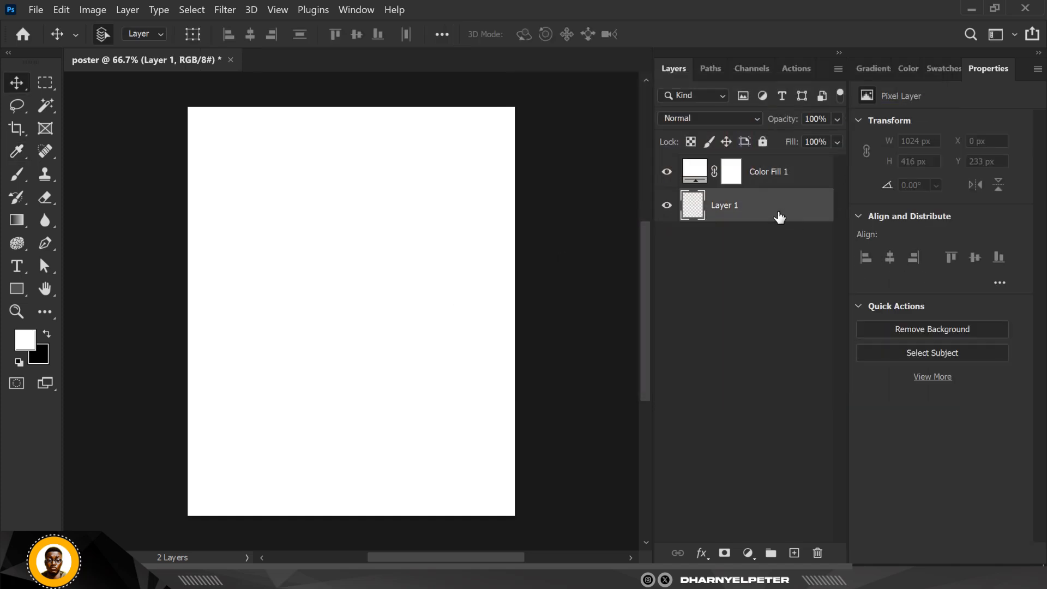
click(818, 554)
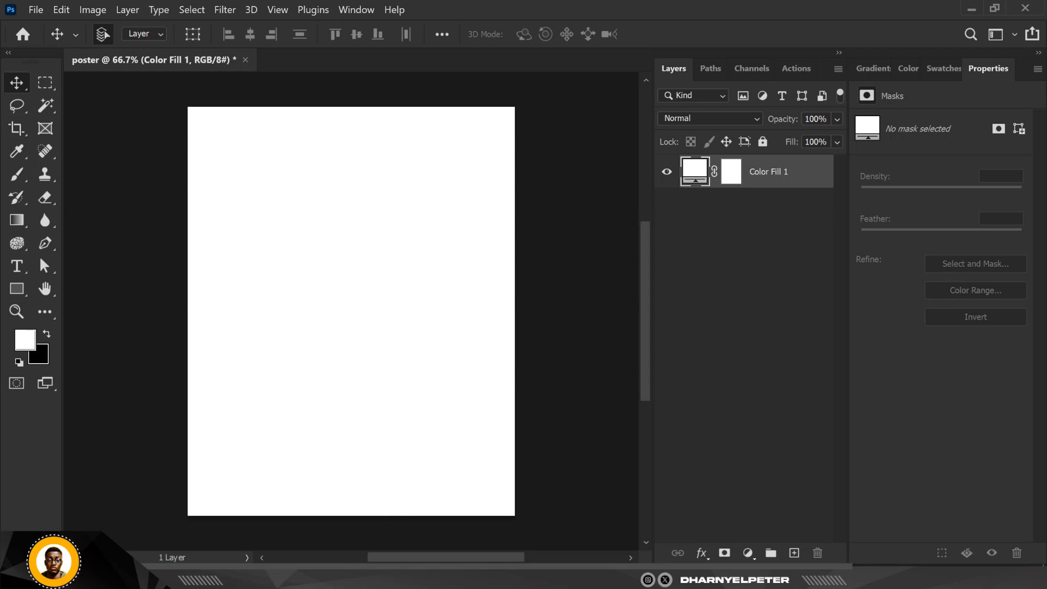
- Drag the Cristiano_Ronaldo_playing_for_Al_Nassr image from the RONALDO folder into the poster
click(318, 494)
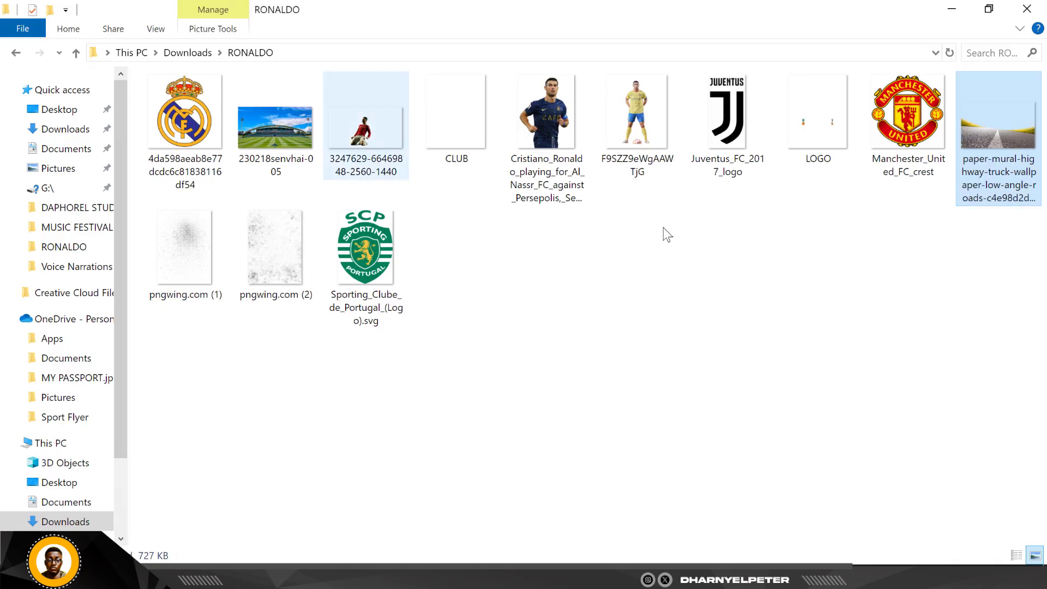
click(553, 125)
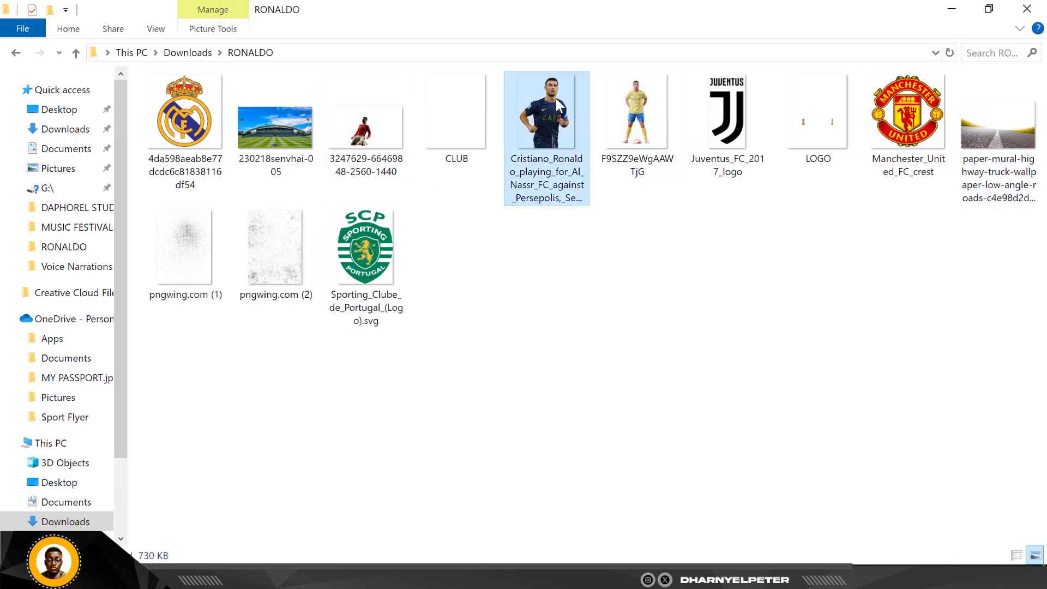
drag(556, 100, 374, 322)
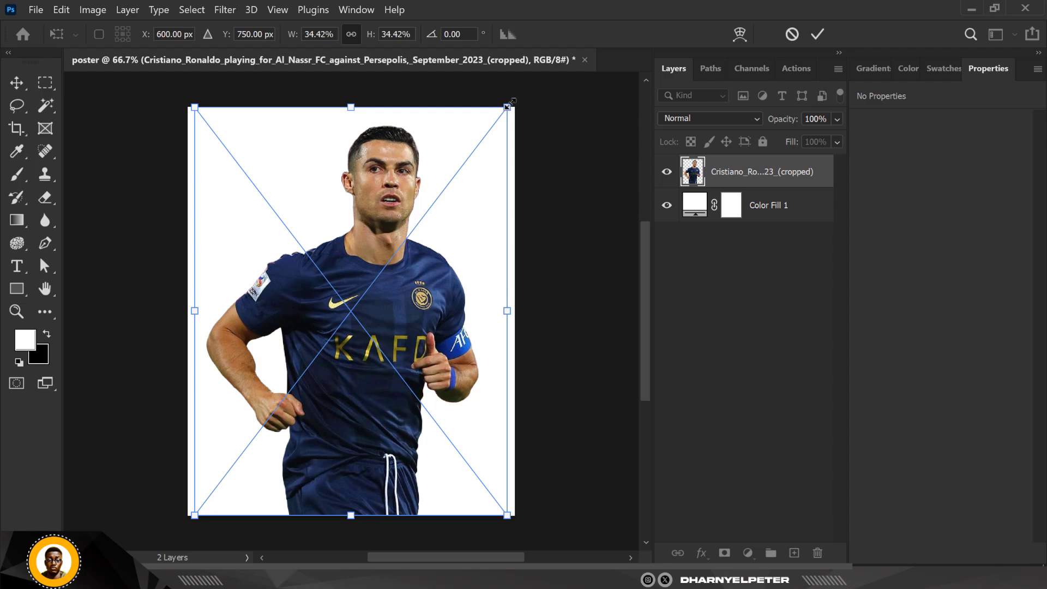
- Scale the player image down to about 22% and position it centred in the upper part of the canvas
drag(508, 105, 456, 192)
drag(388, 311, 391, 298)
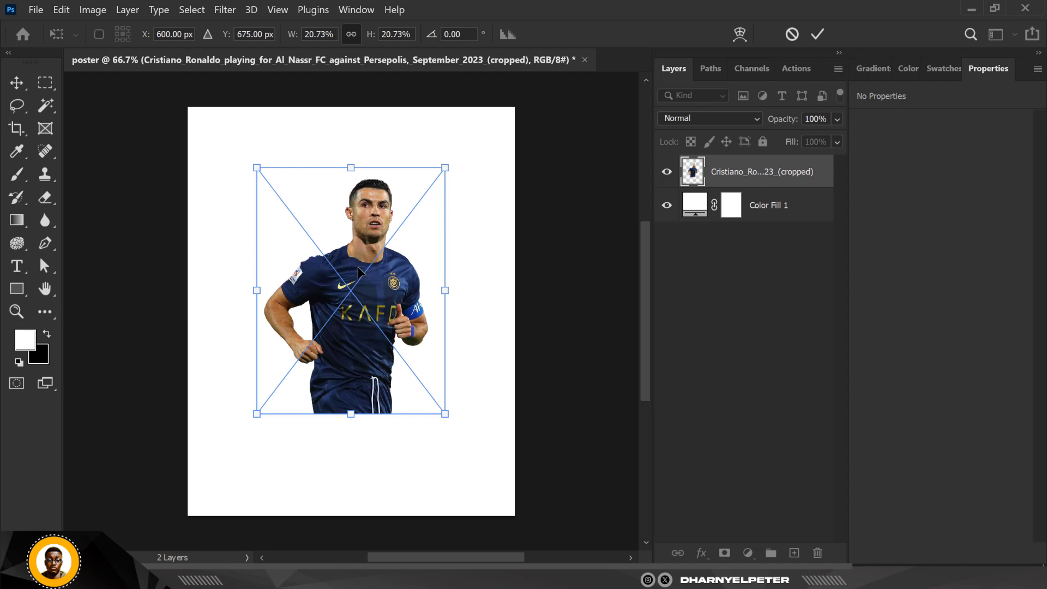
drag(442, 415, 450, 422)
drag(396, 400, 389, 377)
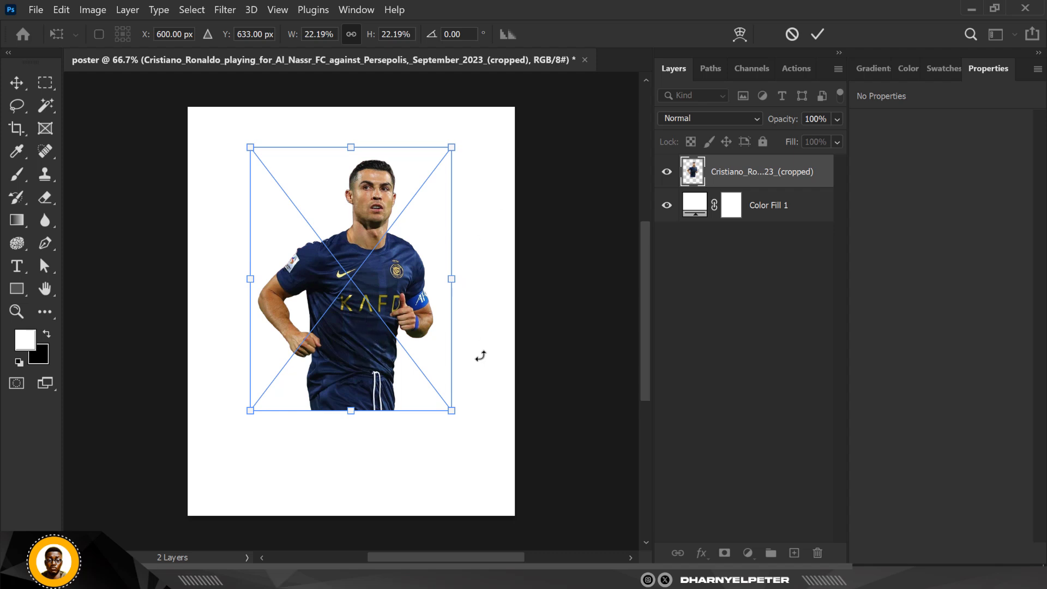
key(Return)
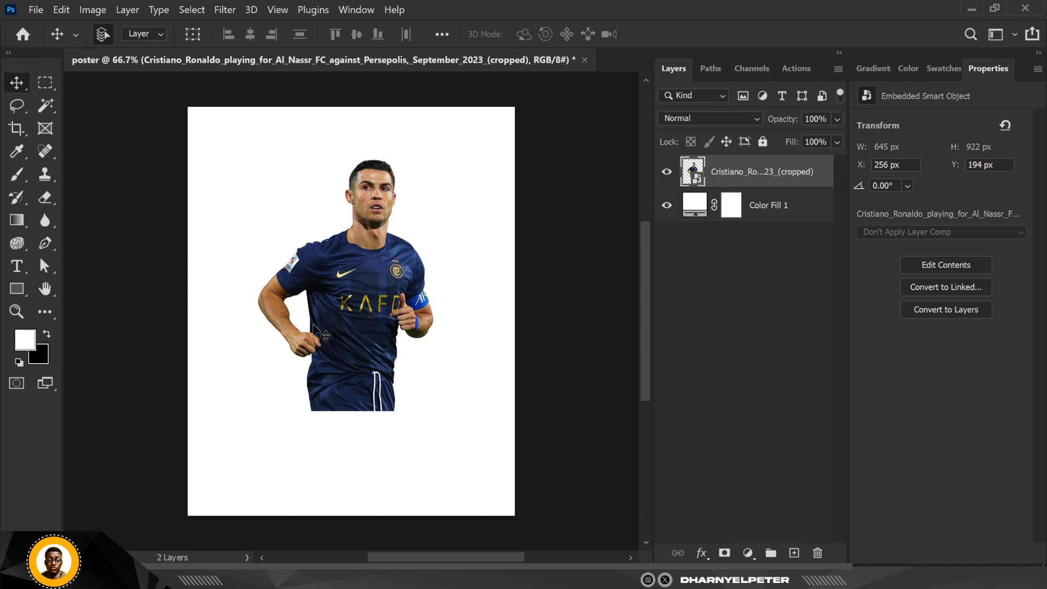
- Add a layer mask to the player layer and set up a soft round Brush with 0% hardness
alt+scroll(313, 325, up, 1)
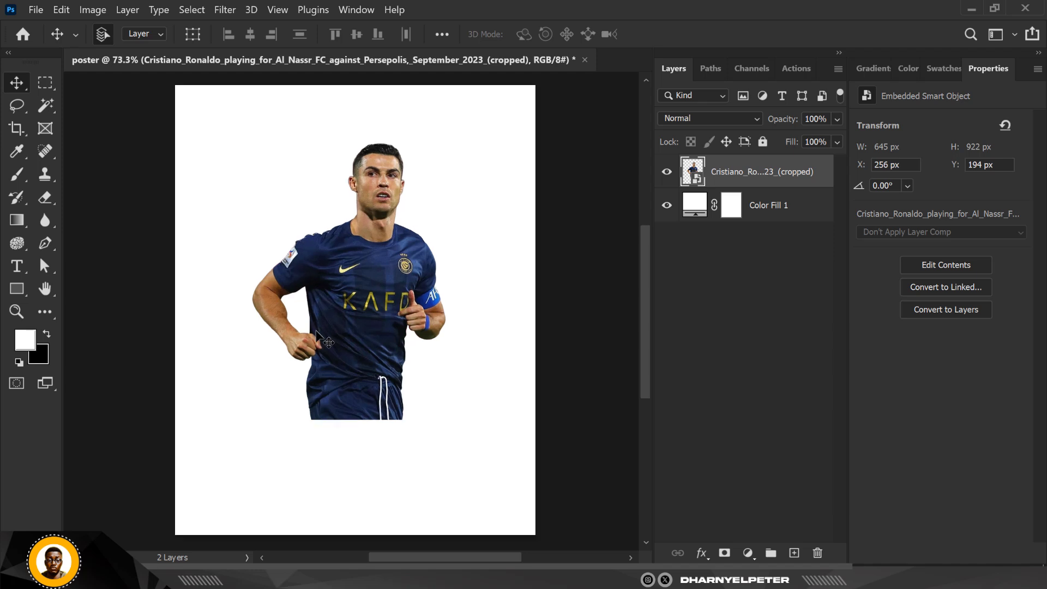
click(723, 554)
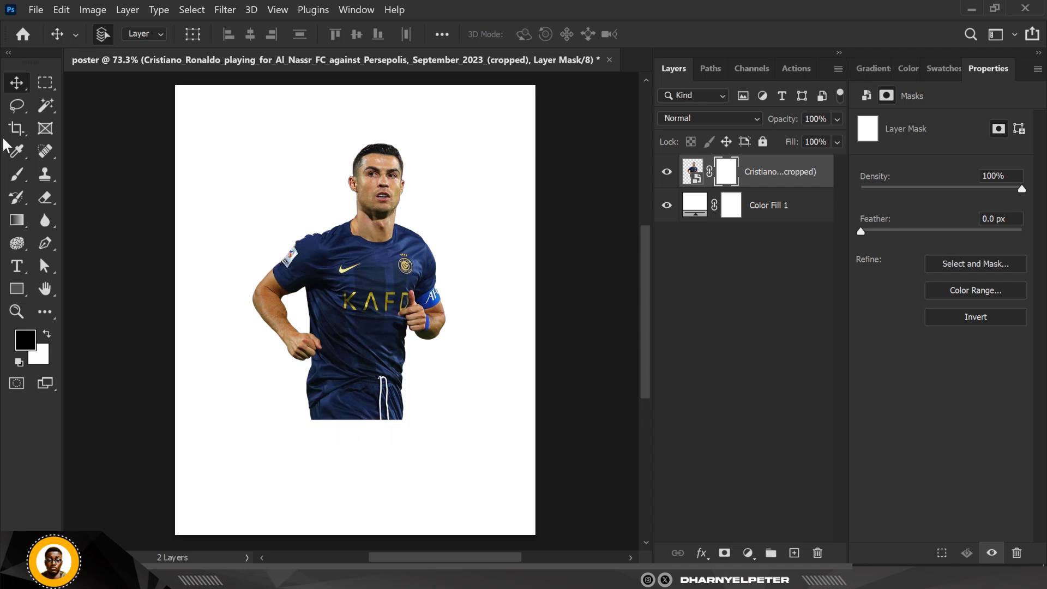
click(16, 175)
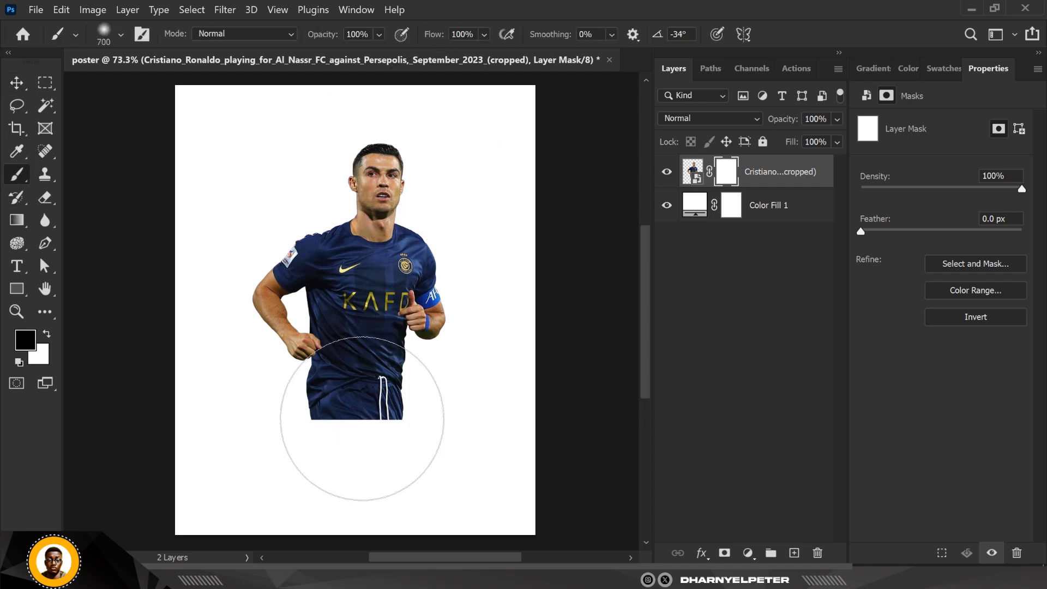
click(120, 37)
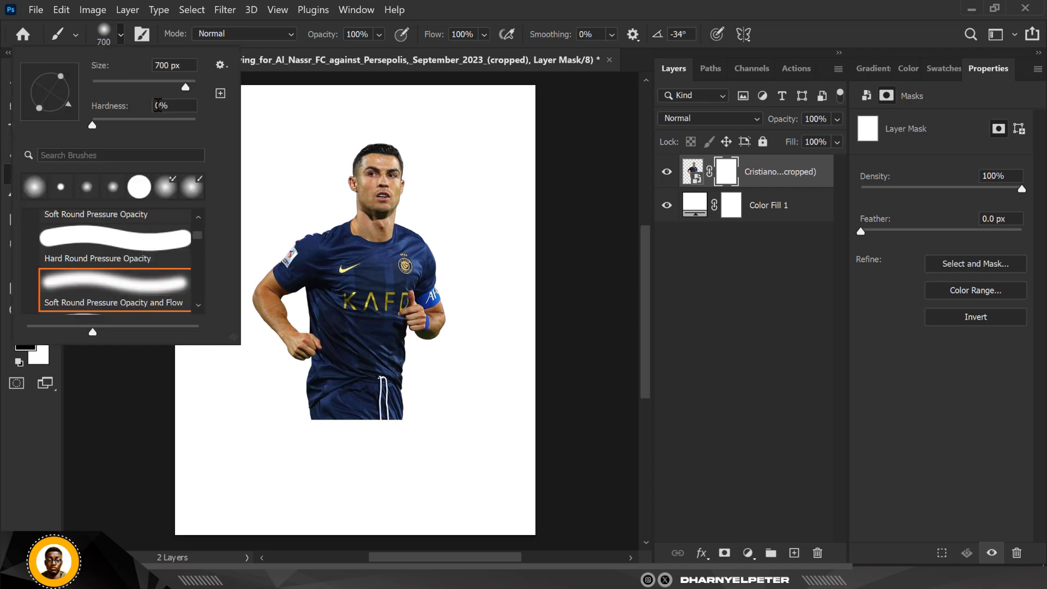
drag(186, 91, 149, 91)
click(727, 181)
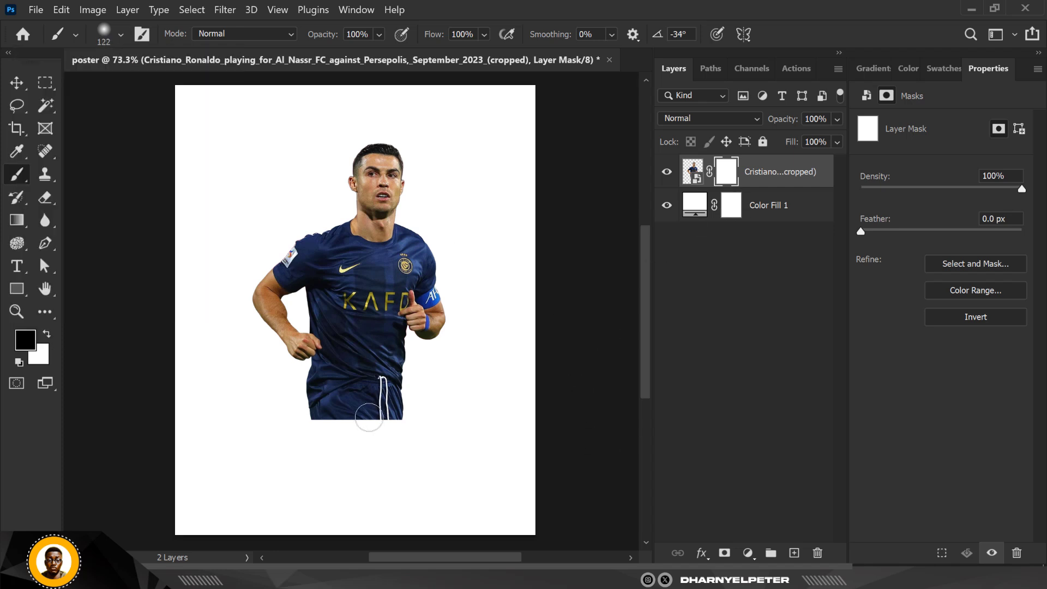
- Enlarge the brush to 400 px and paint black on the mask to fade out the player's lower body
key(bracketright)
key(bracketright)
key(bracketright)
scroll(378, 453, up, 3)
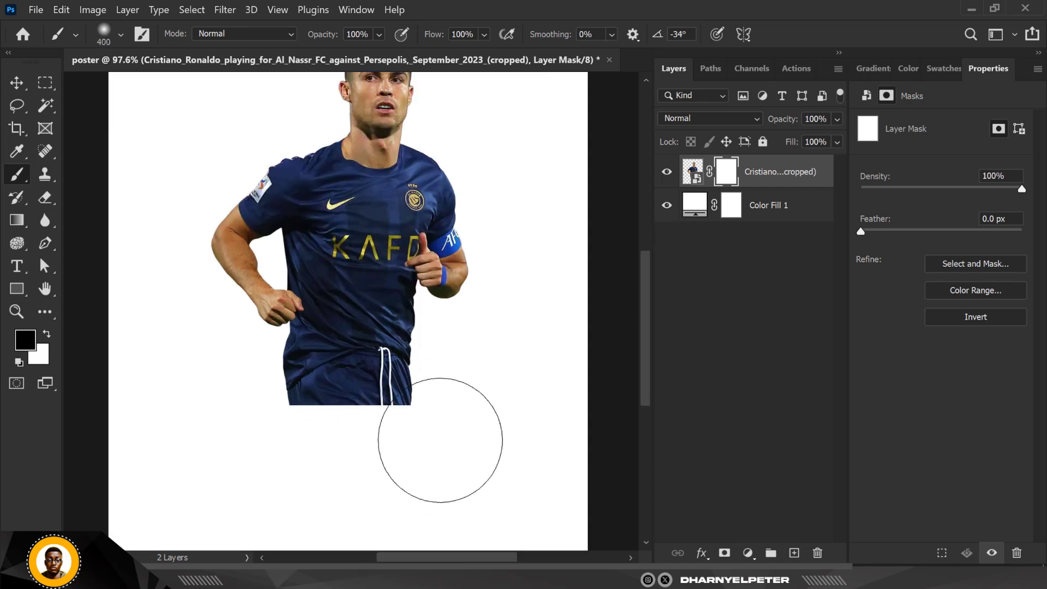
mouse_move(440, 440)
mouse_down()
mouse_move(264, 474)
mouse_move(417, 463)
mouse_move(269, 457)
mouse_move(384, 451)
mouse_move(235, 439)
mouse_move(381, 448)
mouse_move(483, 439)
mouse_move(410, 454)
mouse_up()
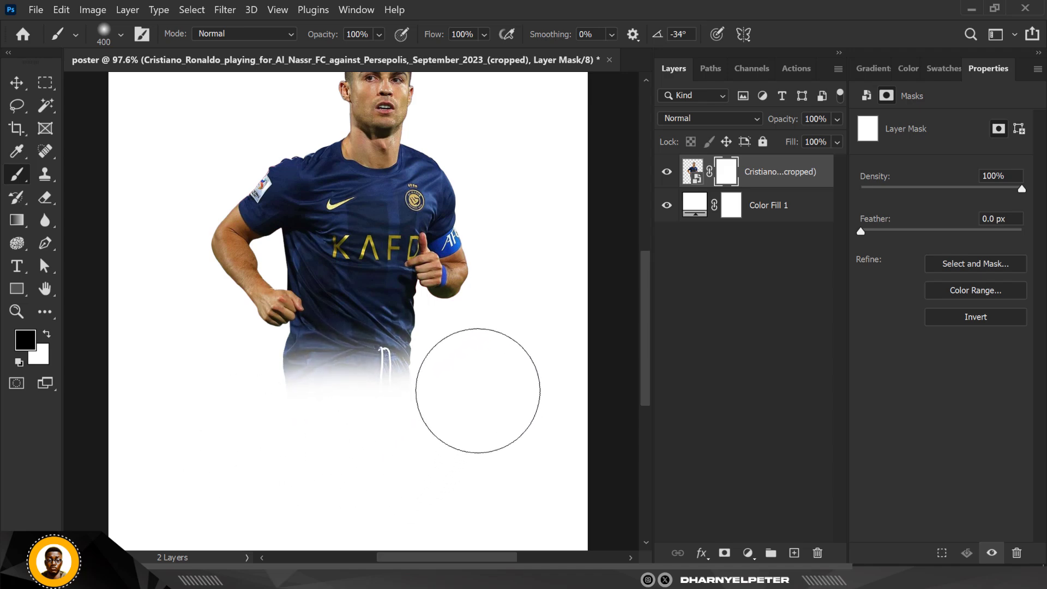
mouse_move(478, 390)
mouse_down()
mouse_move(445, 435)
mouse_move(310, 482)
mouse_move(259, 429)
mouse_up()
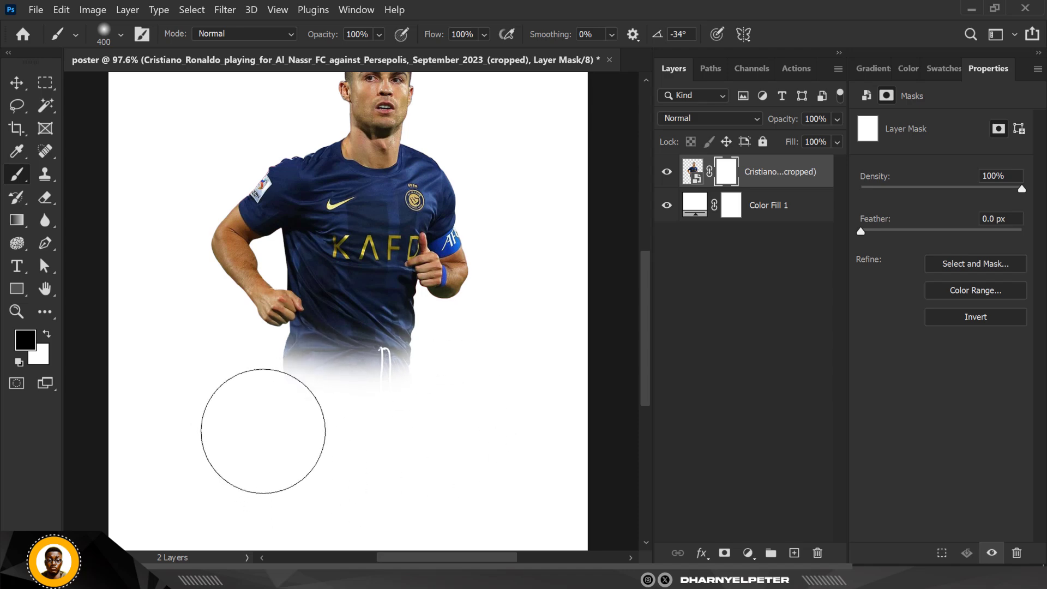
scroll(308, 444, down, 5)
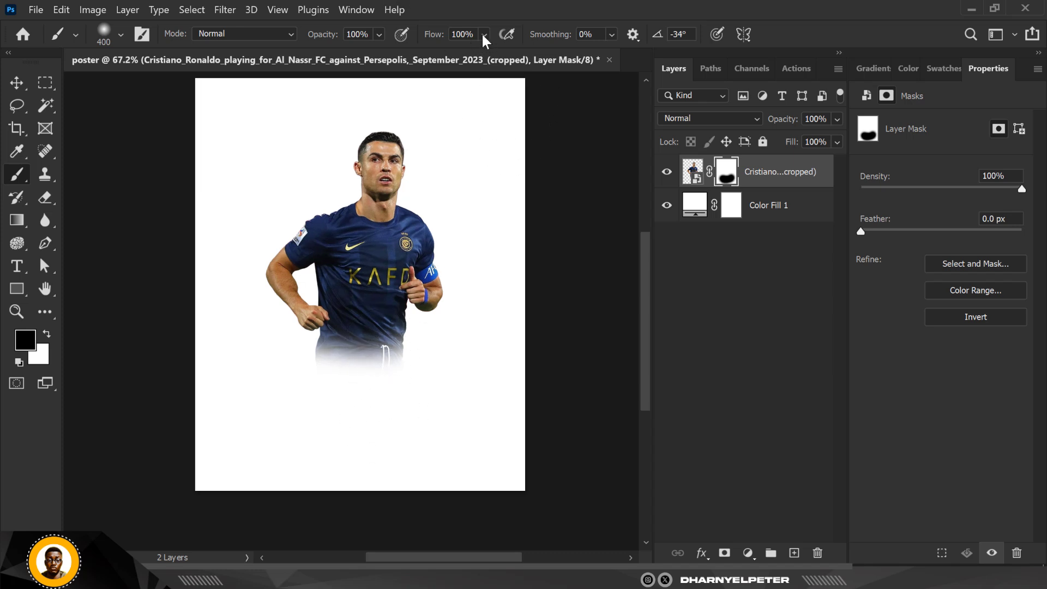
mouse_move(482, 31)
mouse_down()
mouse_move(481, 56)
mouse_move(461, 56)
mouse_up()
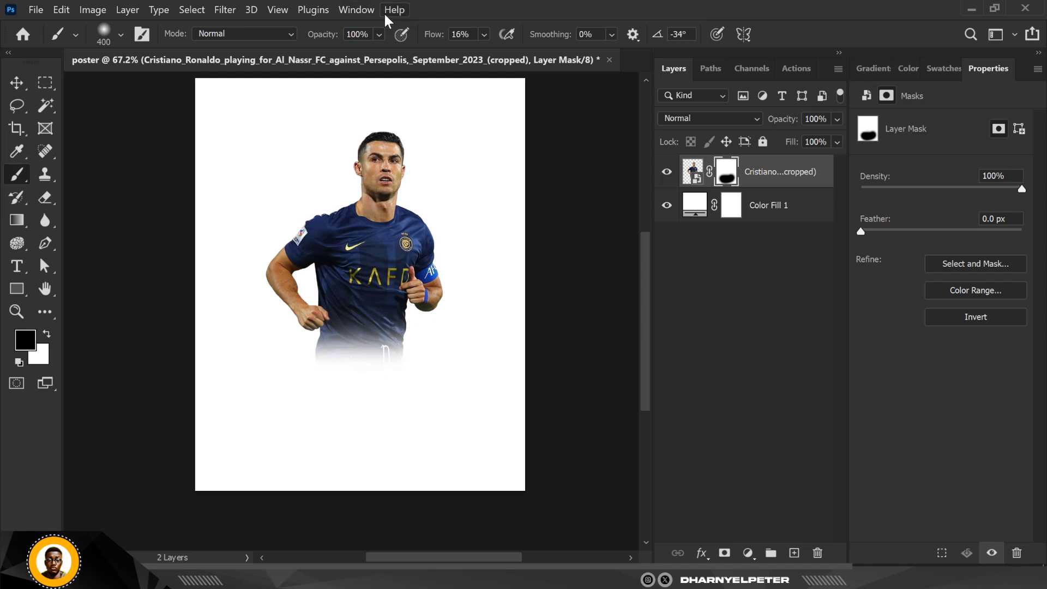
click(483, 34)
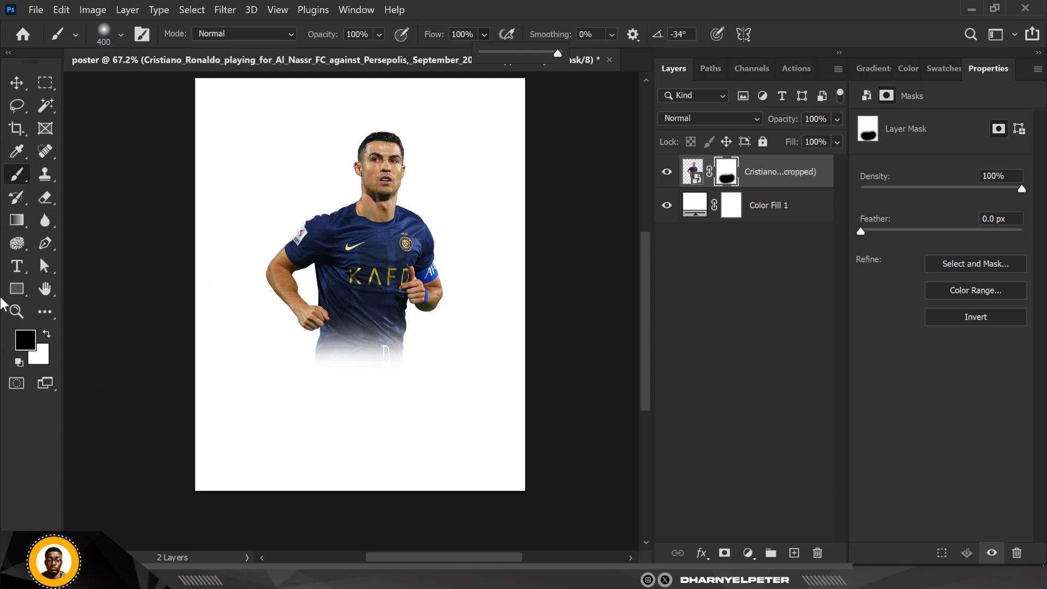
- Change the Color Fill layer's colour to light blue #89b1f5
click(698, 206)
key(x)
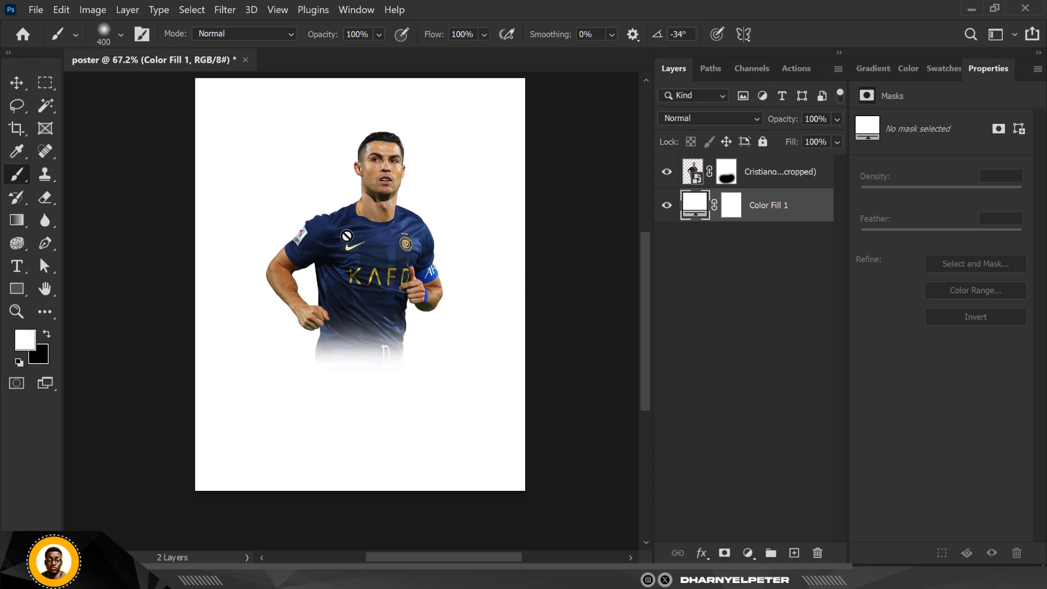
double_click(689, 206)
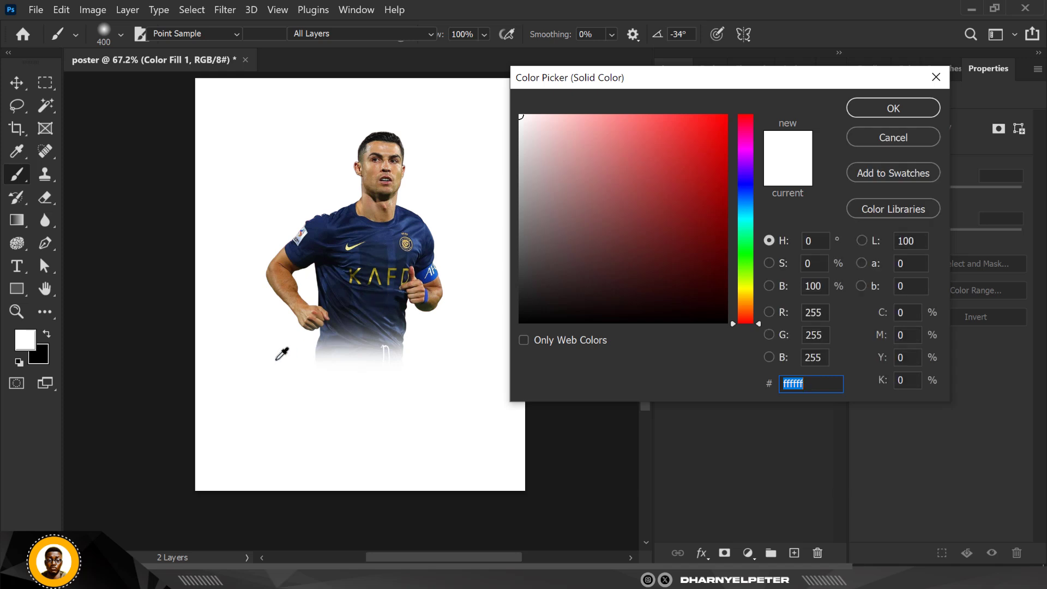
click(392, 246)
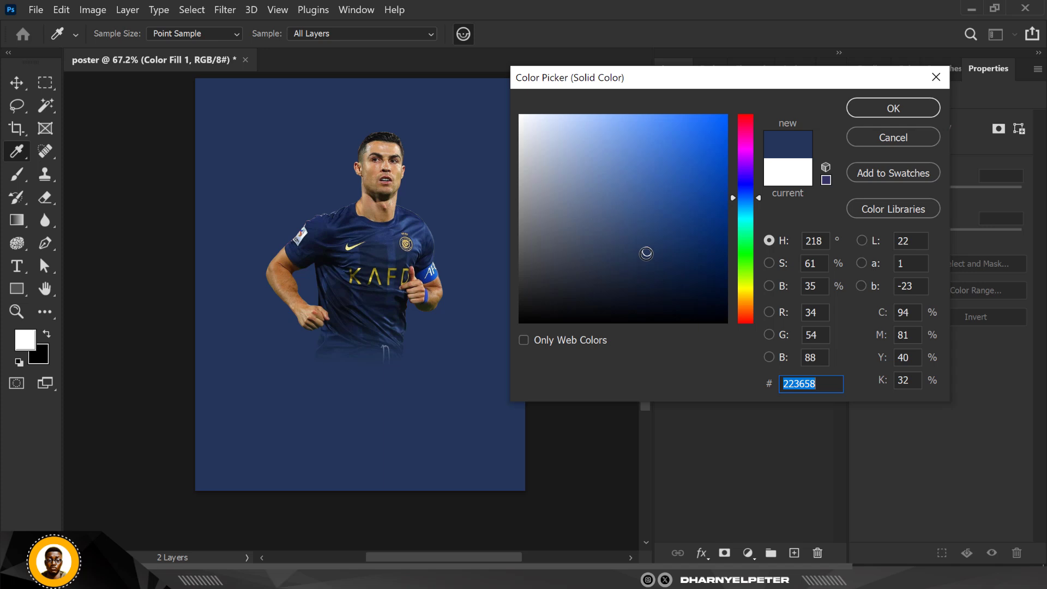
drag(646, 254, 611, 123)
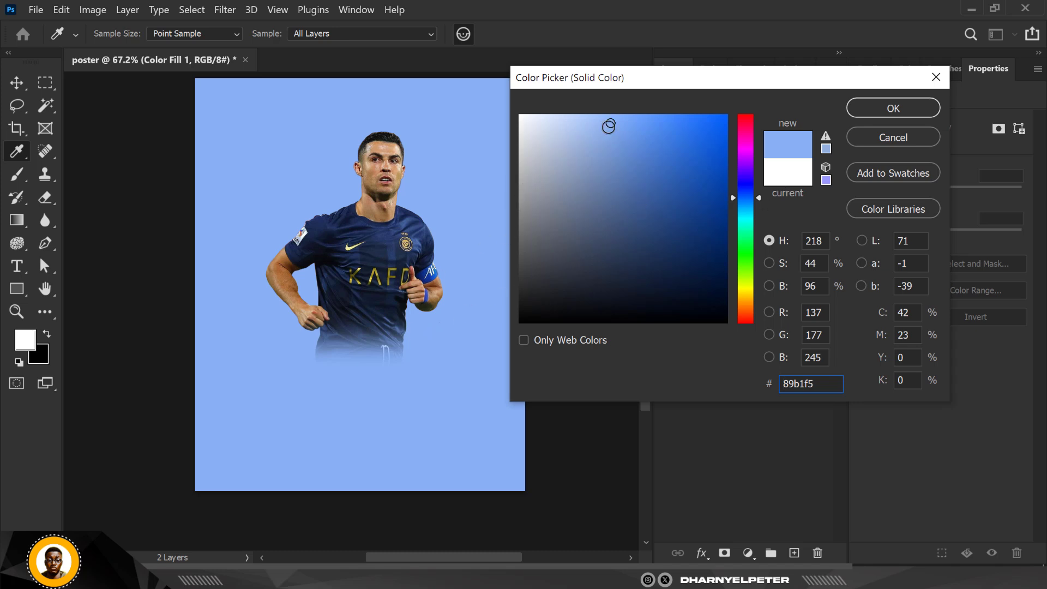
click(893, 108)
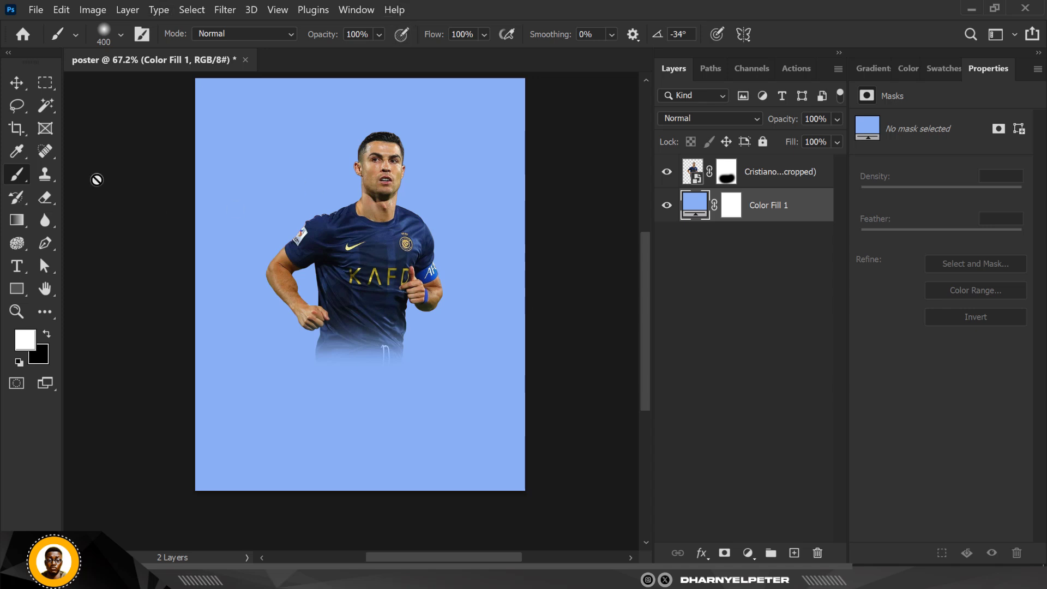
- Switch to the Move tool and select the layer mask on the player layer
click(17, 82)
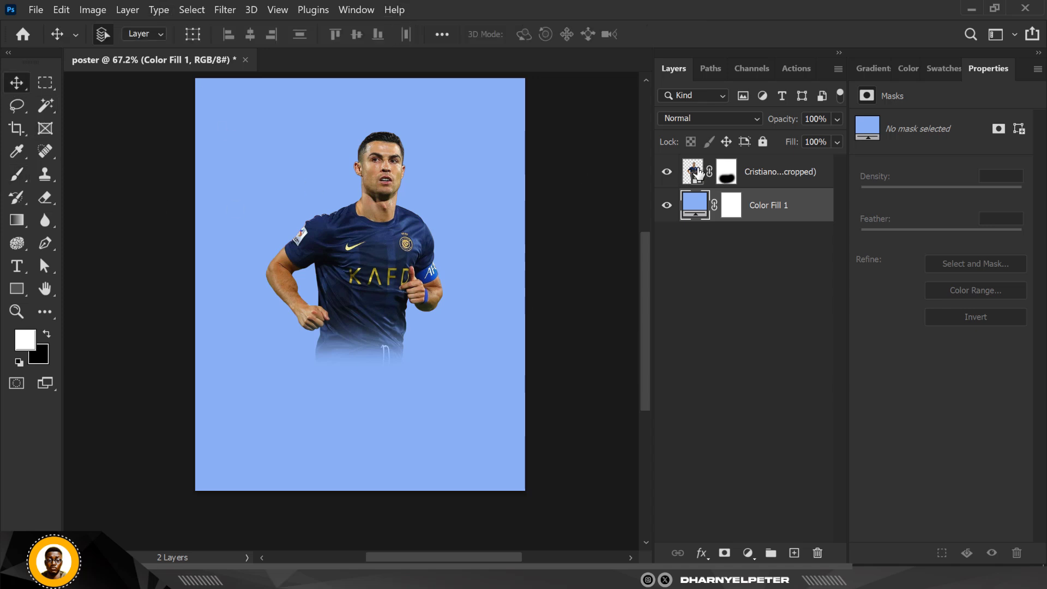
click(684, 175)
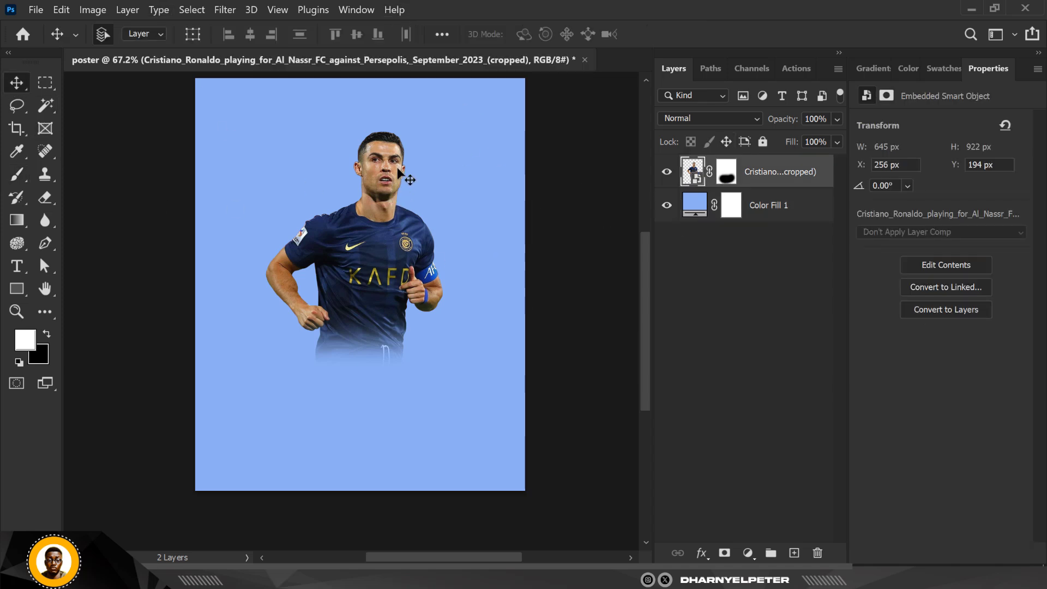
scroll(398, 164, up, 1)
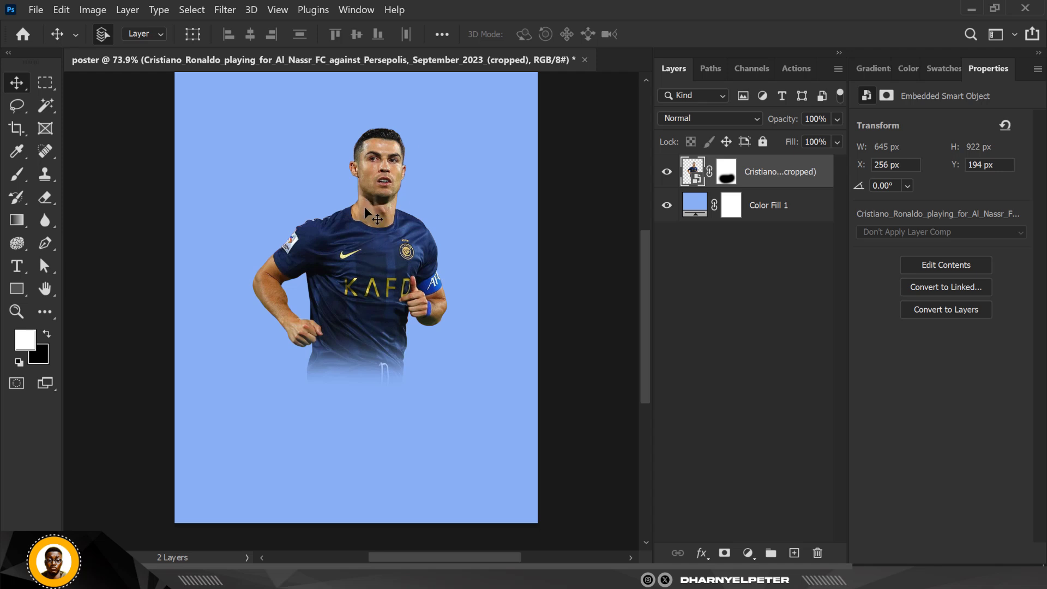
scroll(384, 301, down, 1)
scroll(401, 168, up, 1)
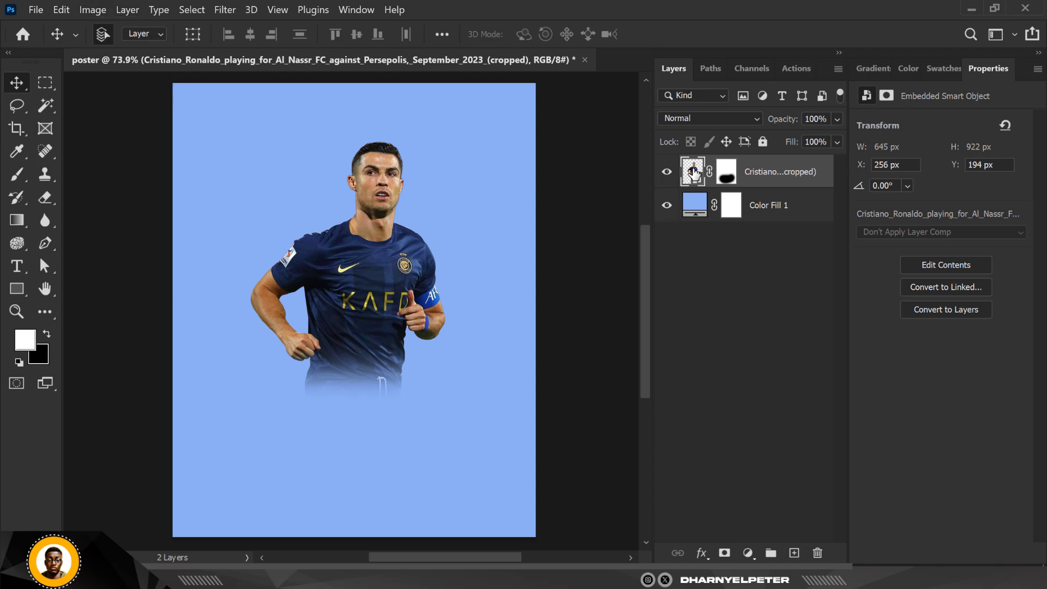
click(725, 174)
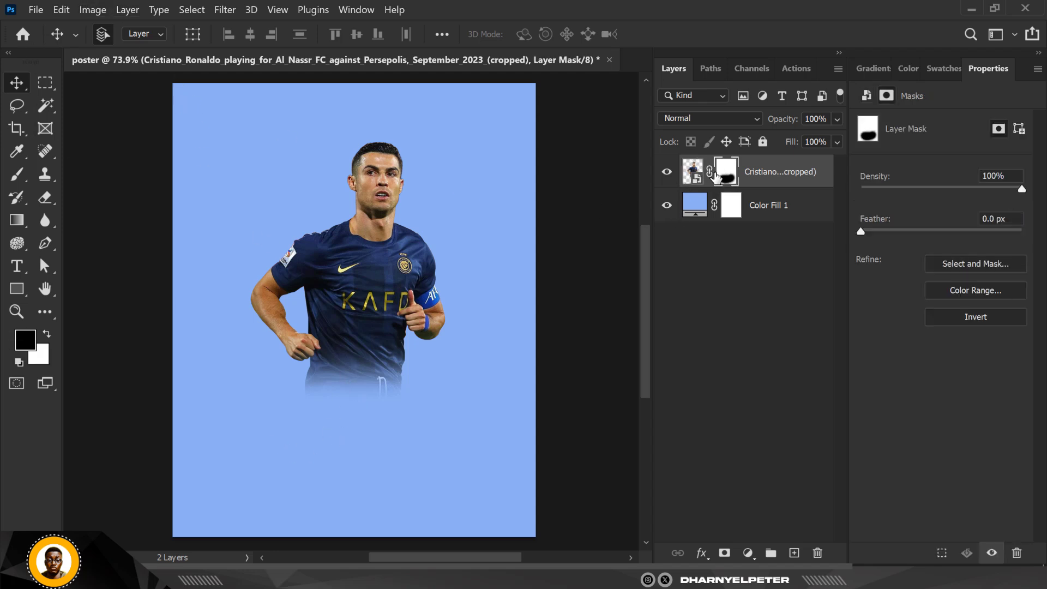
- Open the Camera Raw Filter on the player image and set Contrast to +49, Highlights to -15 and Shadows to +65
click(691, 177)
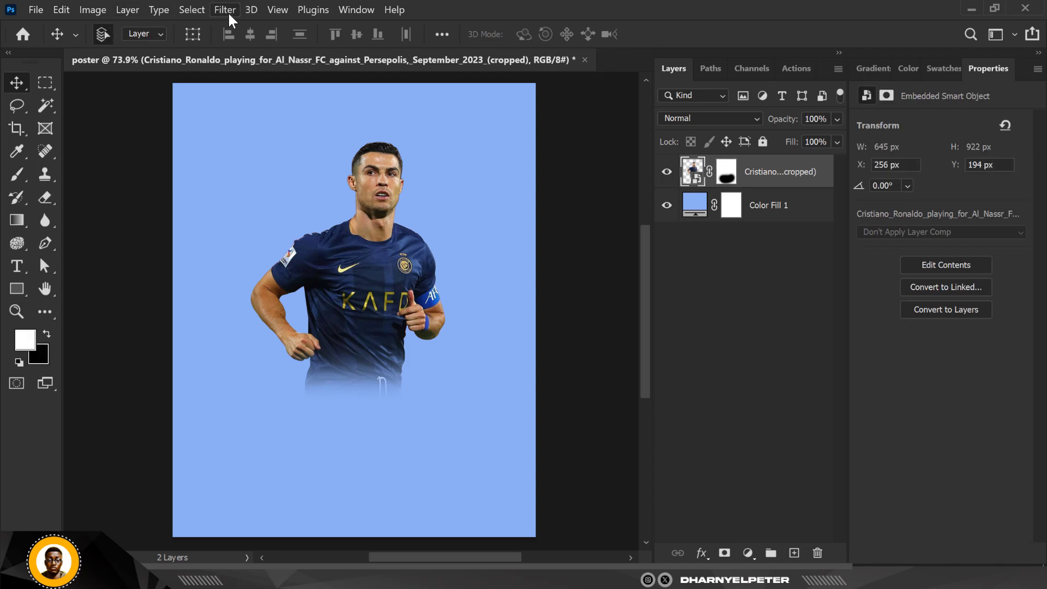
click(228, 12)
click(256, 113)
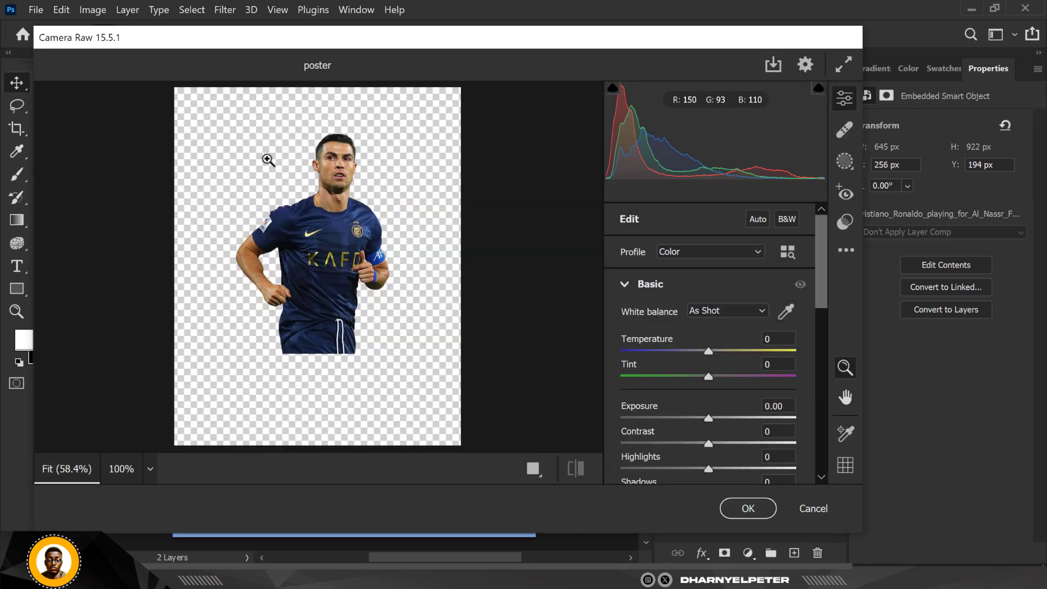
scroll(700, 410, down, 3)
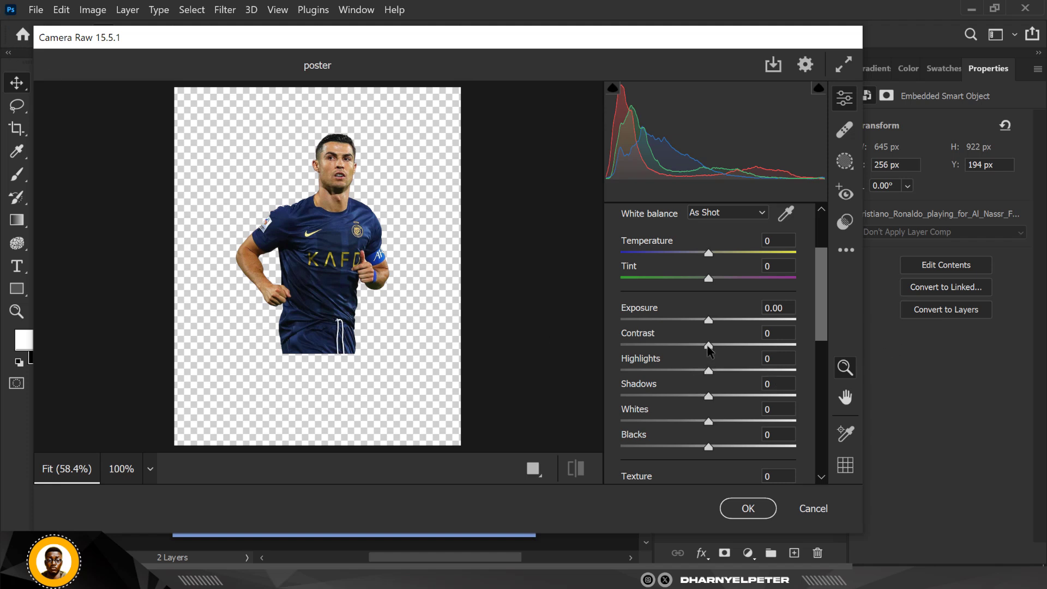
drag(709, 346, 753, 349)
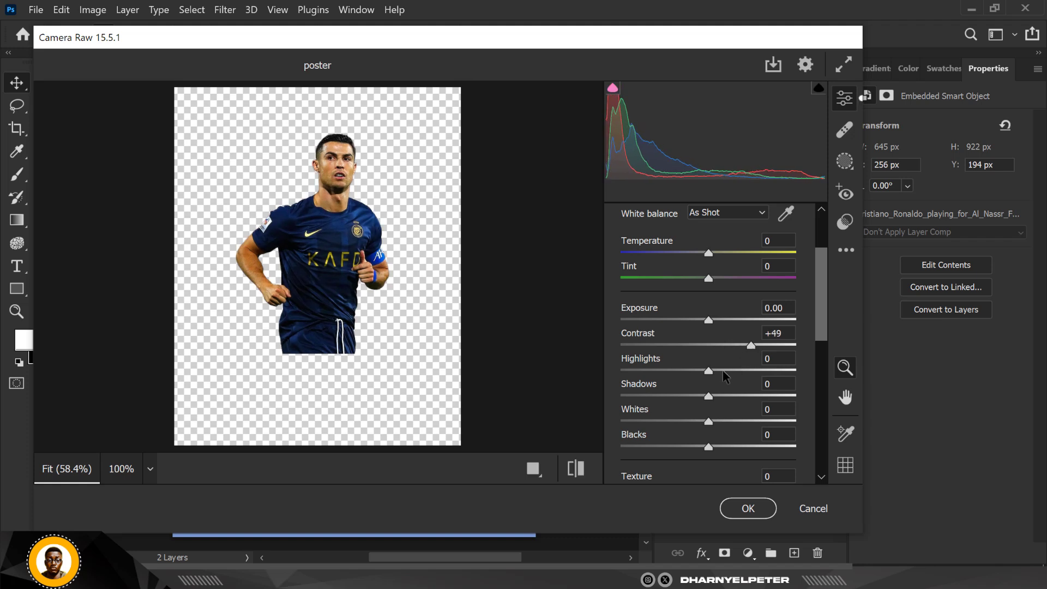
drag(709, 371, 766, 404)
- Raise Texture to +85 and Clarity to +11 in the Camera Raw settings
scroll(726, 425, down, 3)
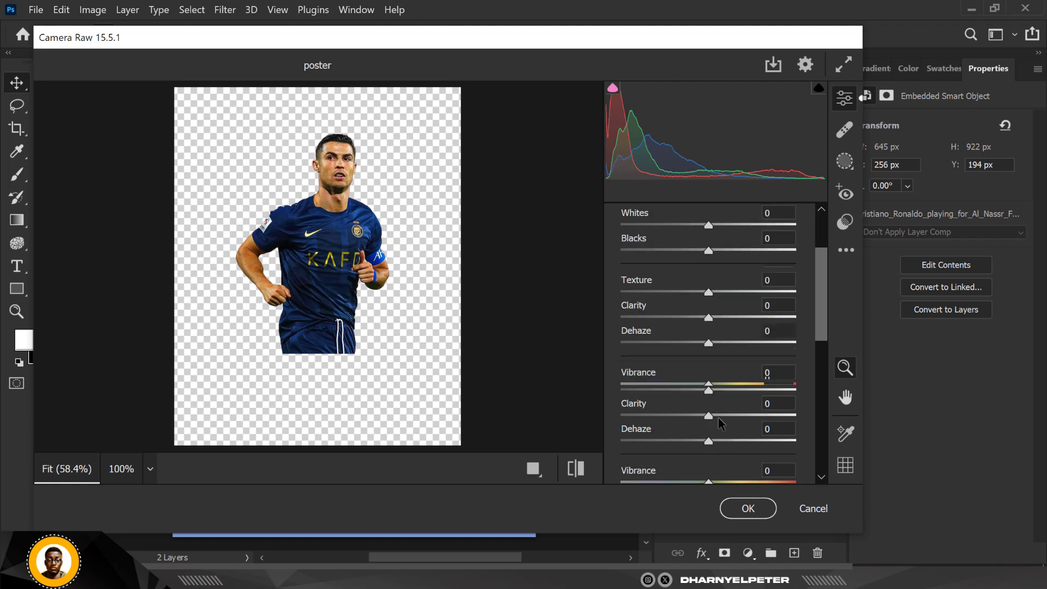
drag(709, 292, 782, 300)
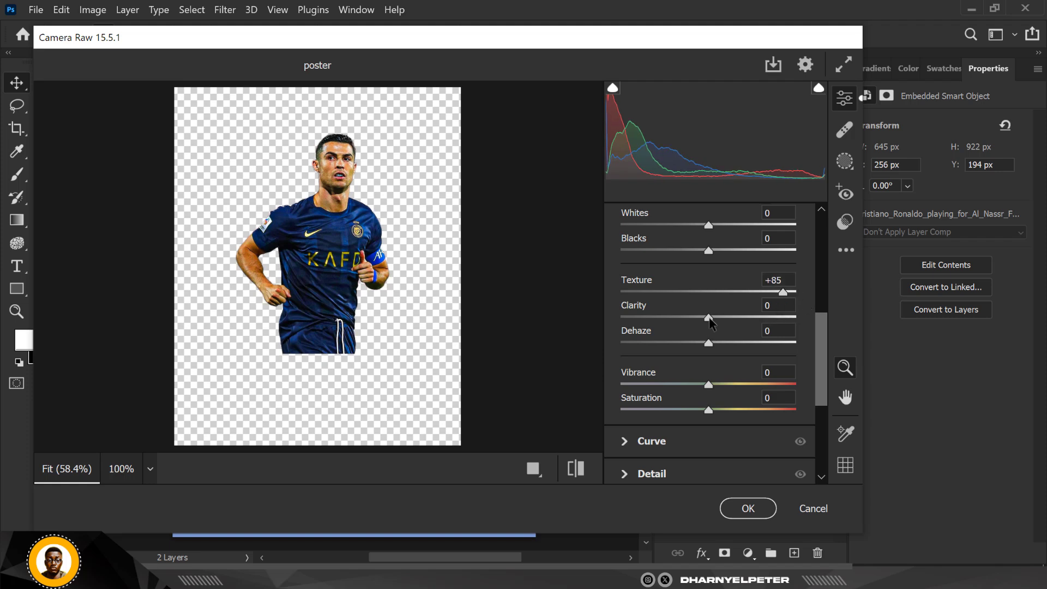
drag(710, 319, 719, 319)
drag(774, 339, 736, 385)
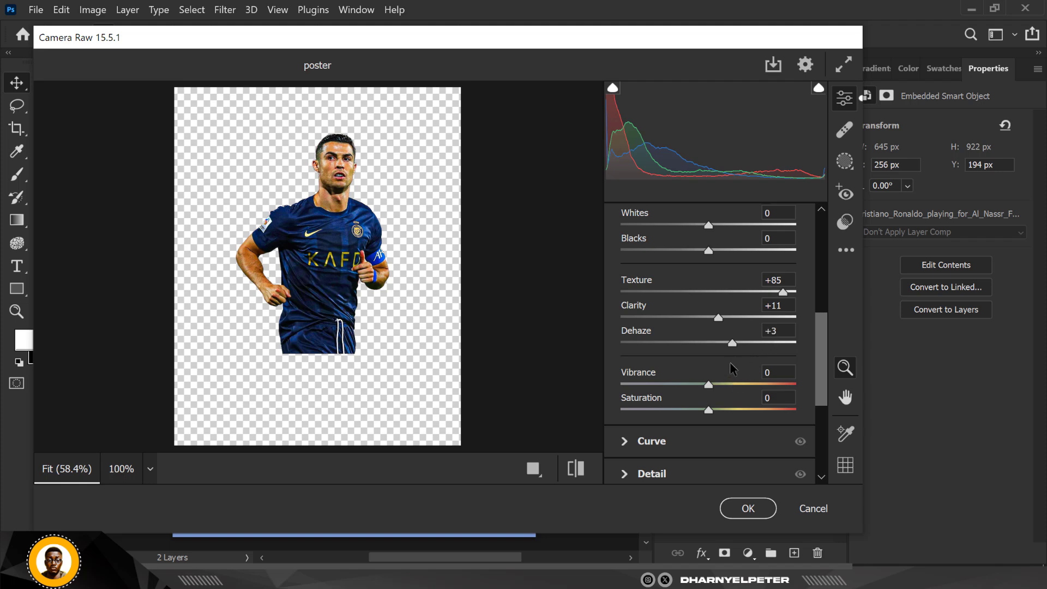
- Set Dehaze to 3 and apply the Camera Raw filter to the player layer
click(765, 333)
scroll(824, 349, down, 3)
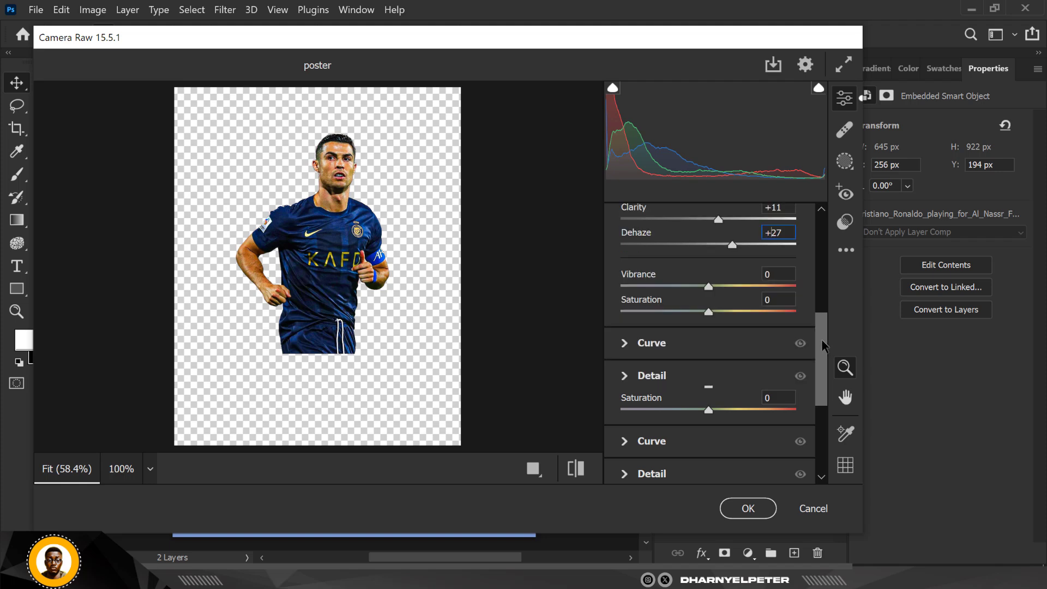
scroll(764, 251, down, 3)
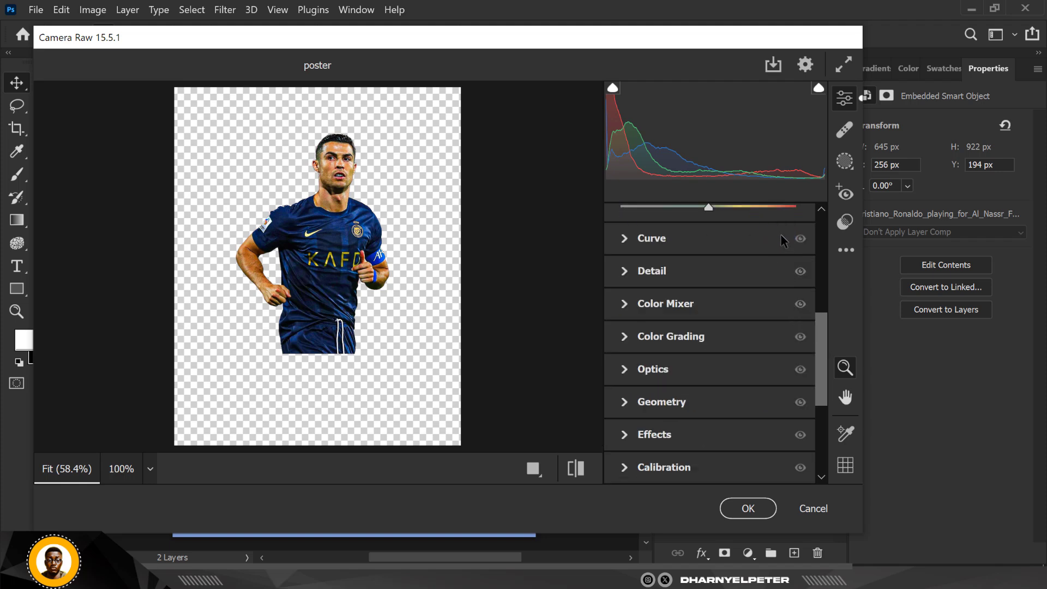
scroll(725, 291, up, 6)
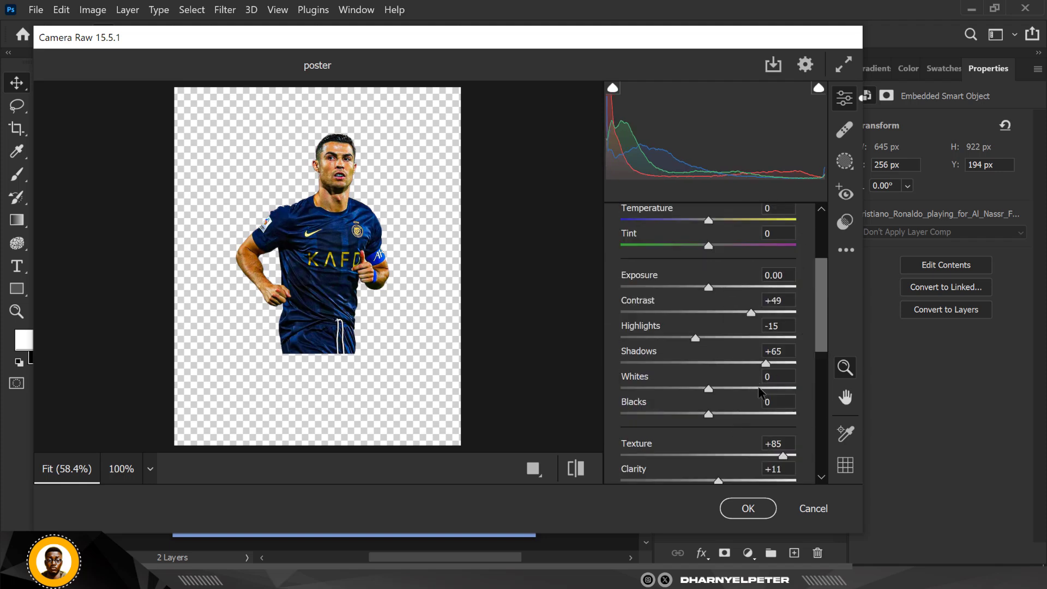
scroll(761, 434, down, 3)
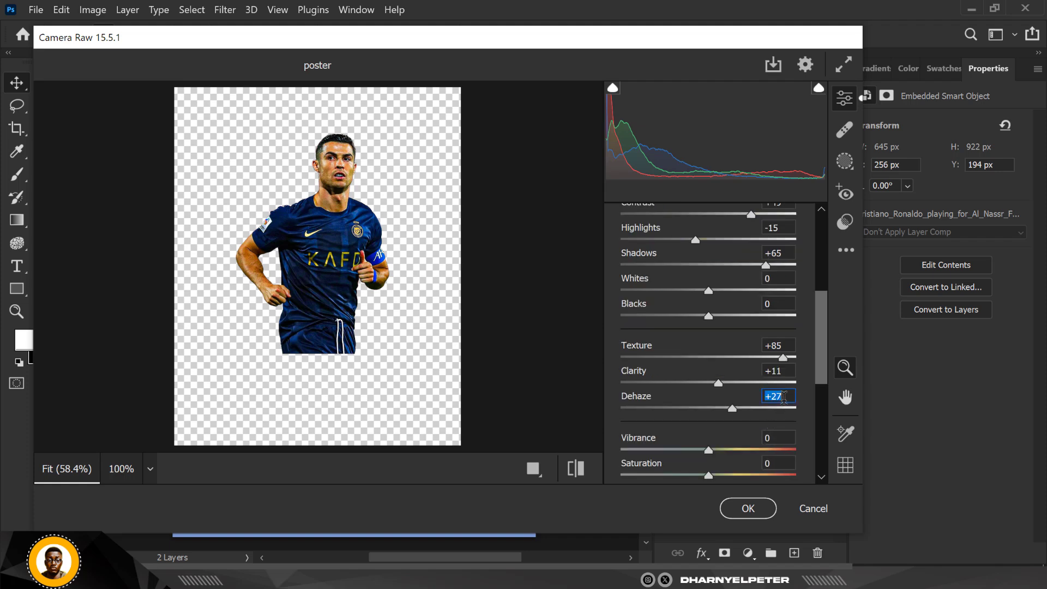
text(3)
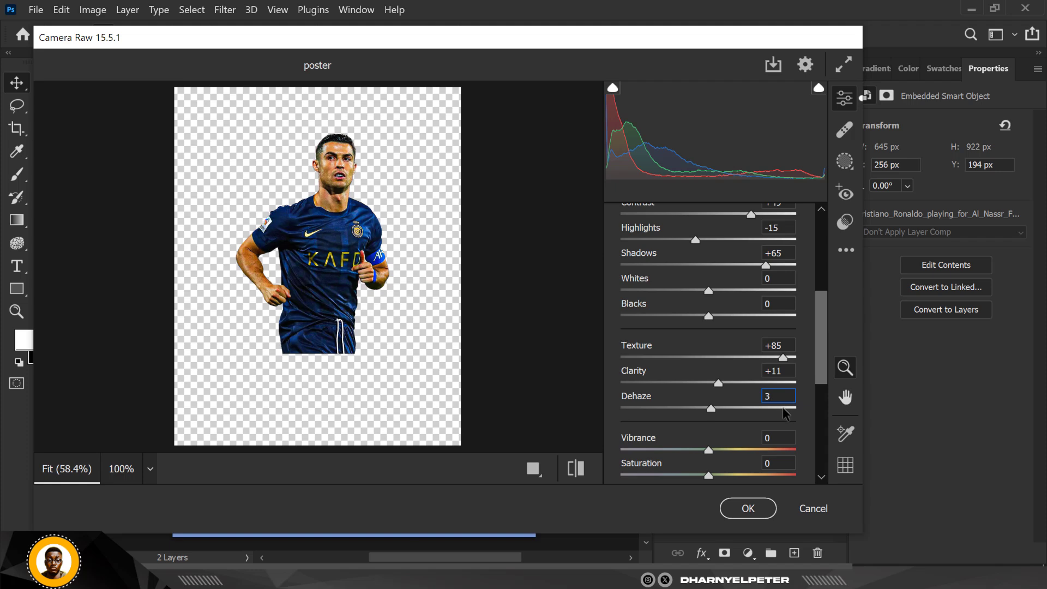
key(Return)
drag(820, 362, 821, 345)
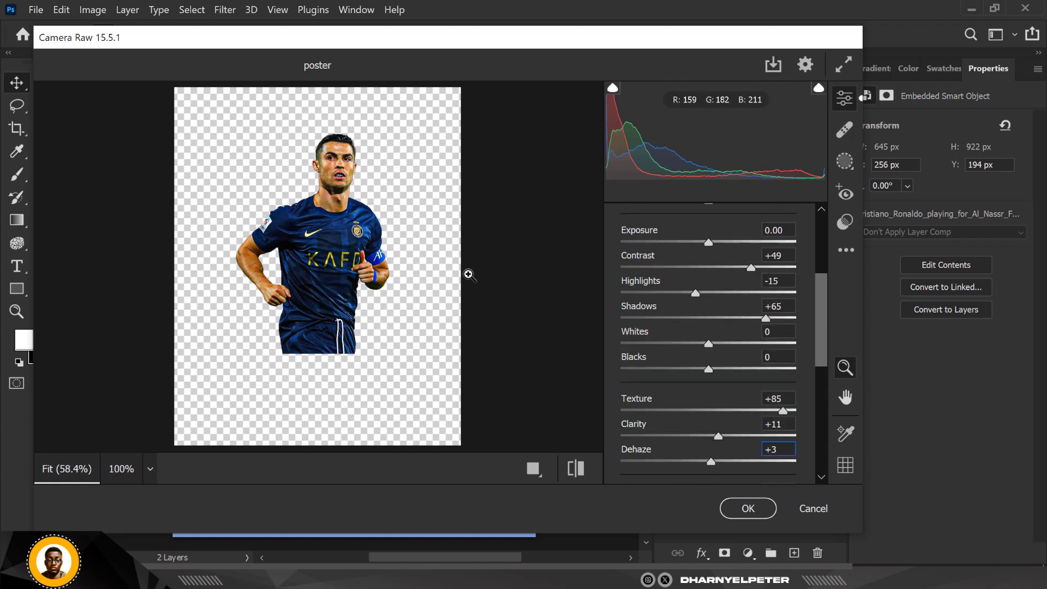
click(746, 508)
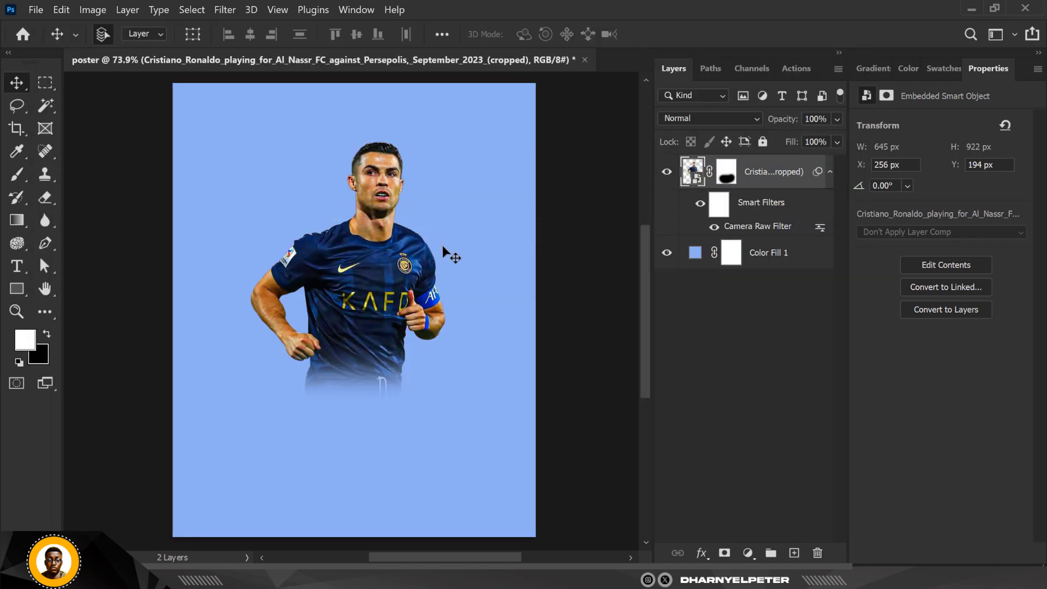
- Toggle the Camera Raw smart filter off and on to compare the player before and after the adjustment
click(700, 206)
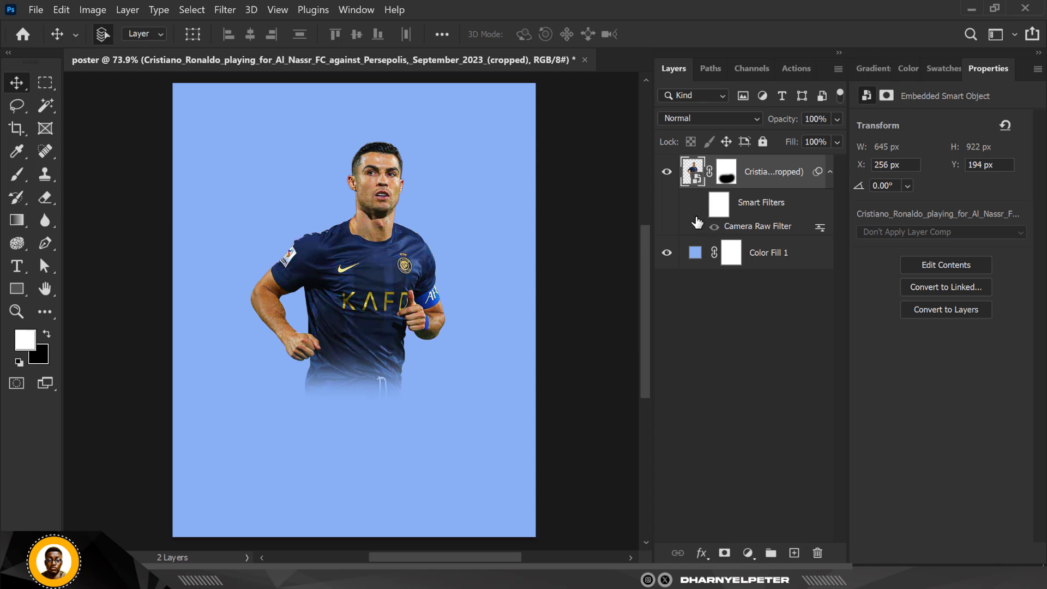
click(700, 205)
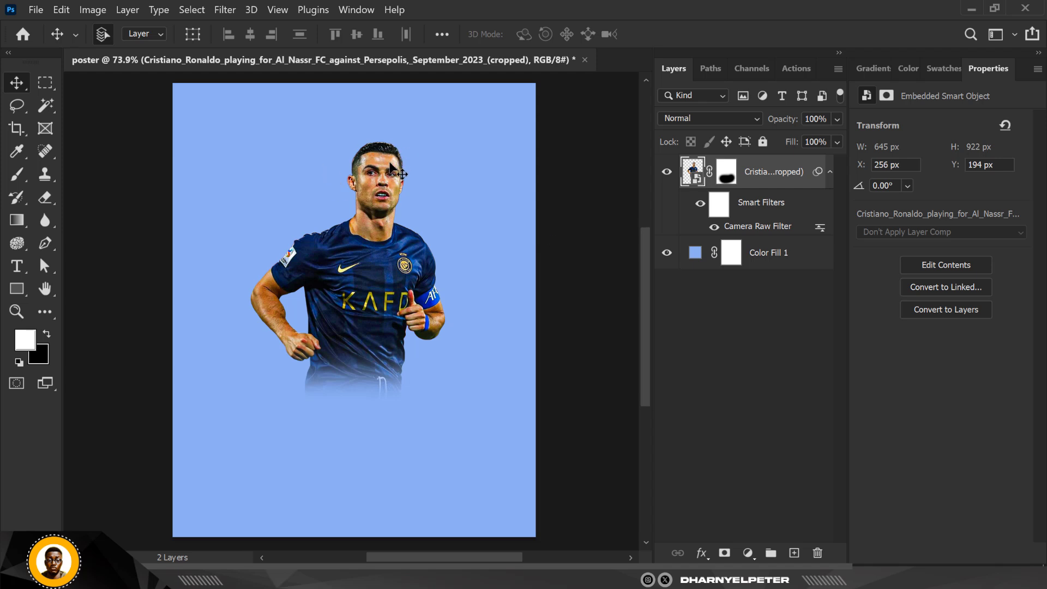
scroll(389, 160, down, 1)
scroll(391, 162, up, 2)
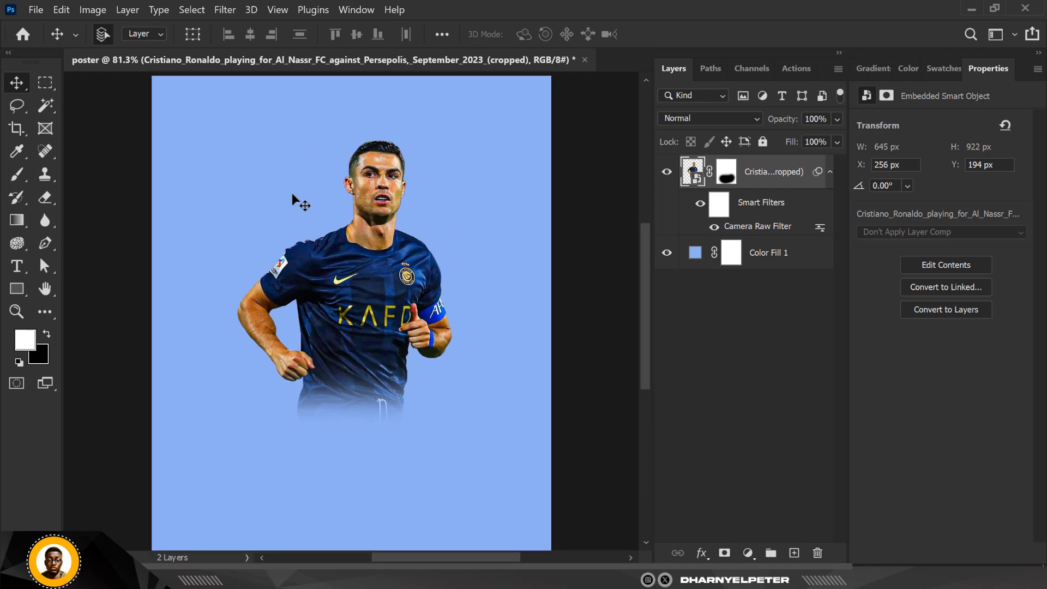
scroll(345, 208, down, 1)
scroll(392, 218, up, 1)
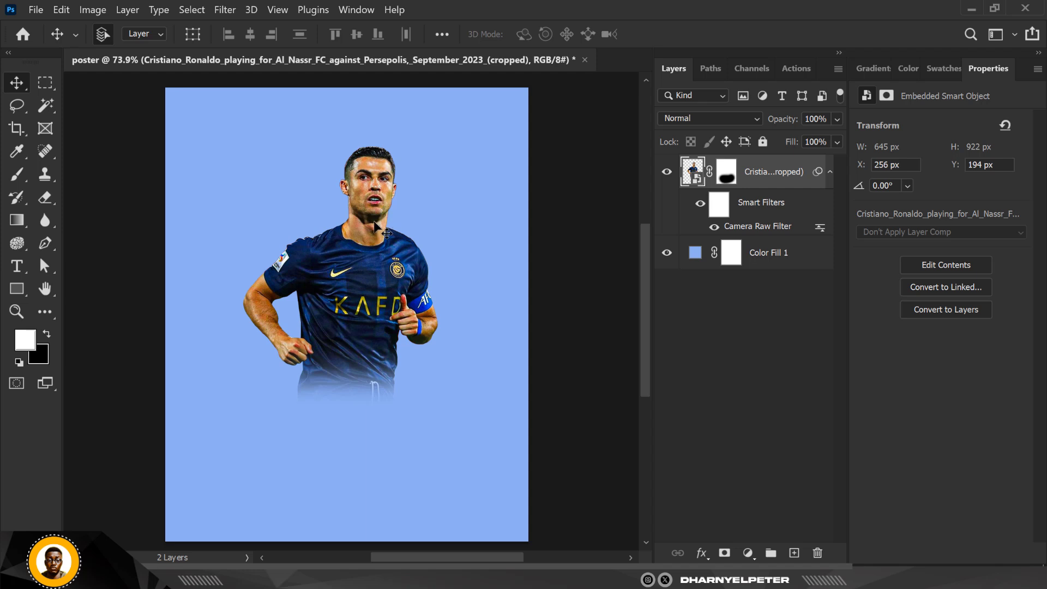
scroll(384, 328, down, 1)
scroll(383, 327, up, 1)
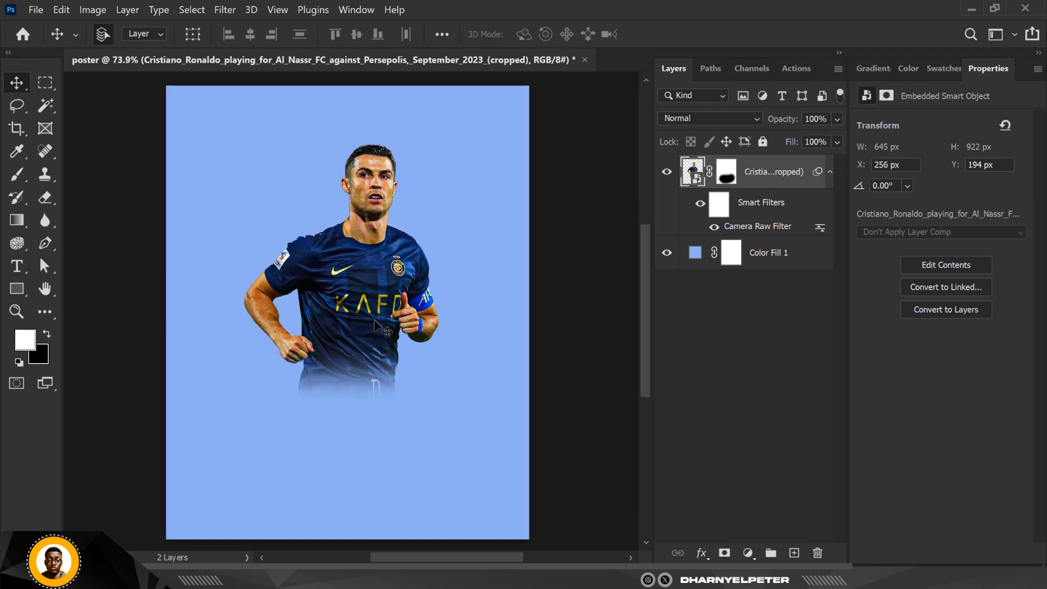
scroll(390, 267, down, 1)
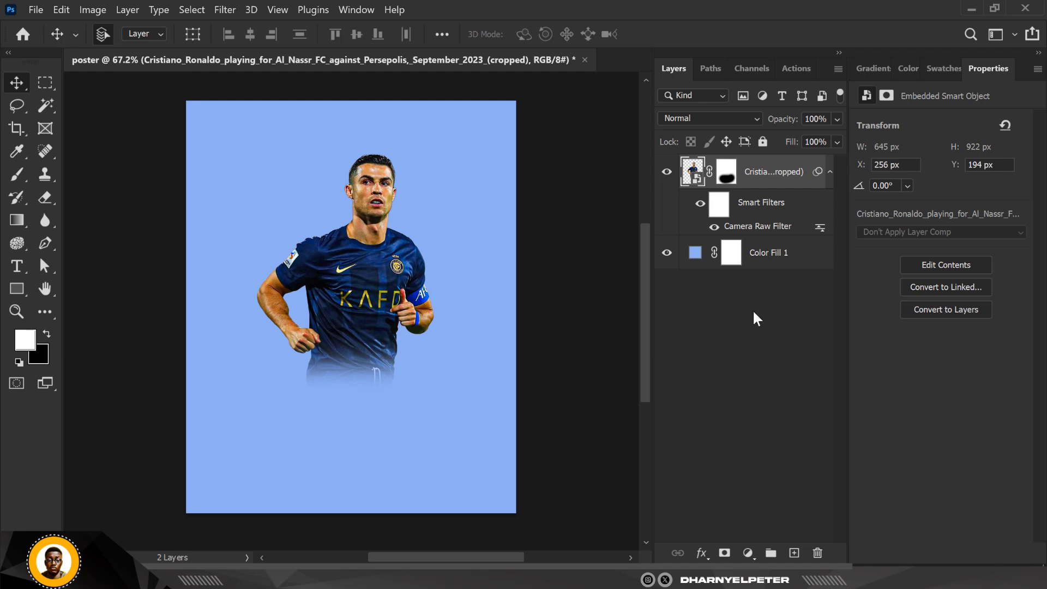
- Add a new empty layer above the Color Fill layer and choose the Brush tool with white #ffffff as foreground colour
click(785, 263)
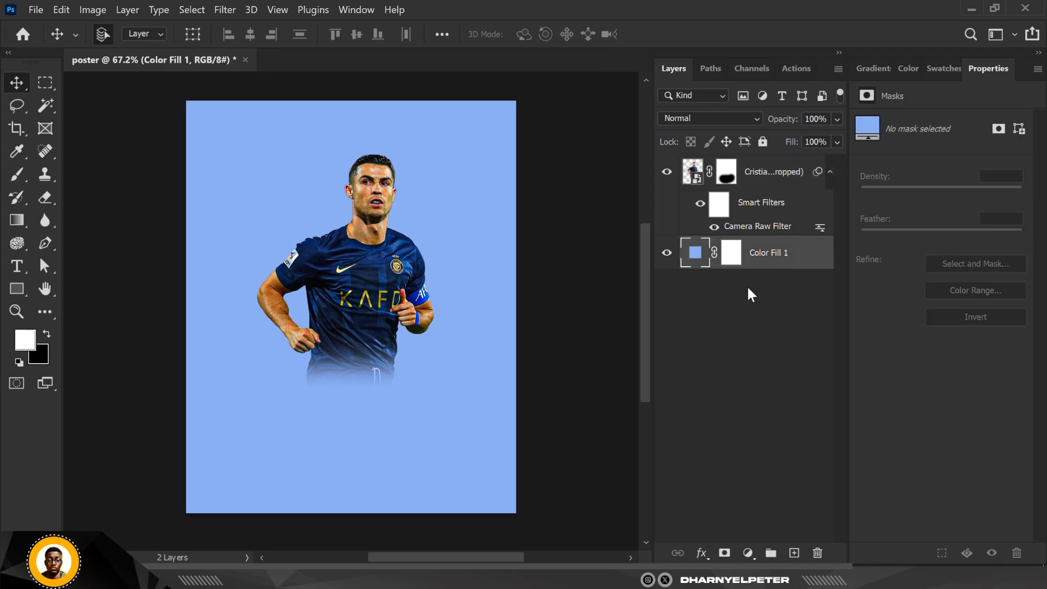
click(793, 554)
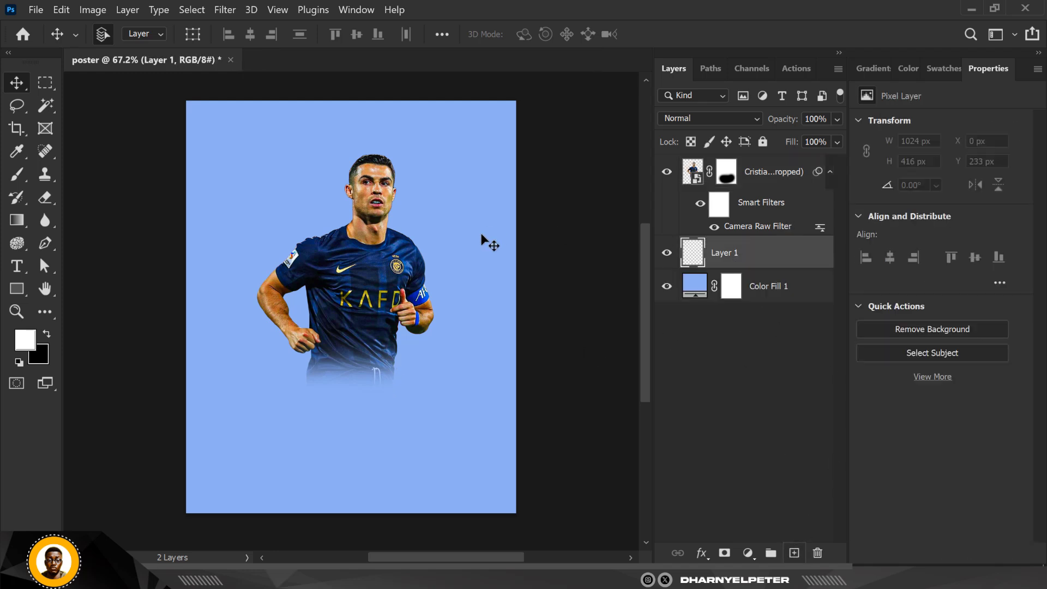
click(18, 176)
click(23, 341)
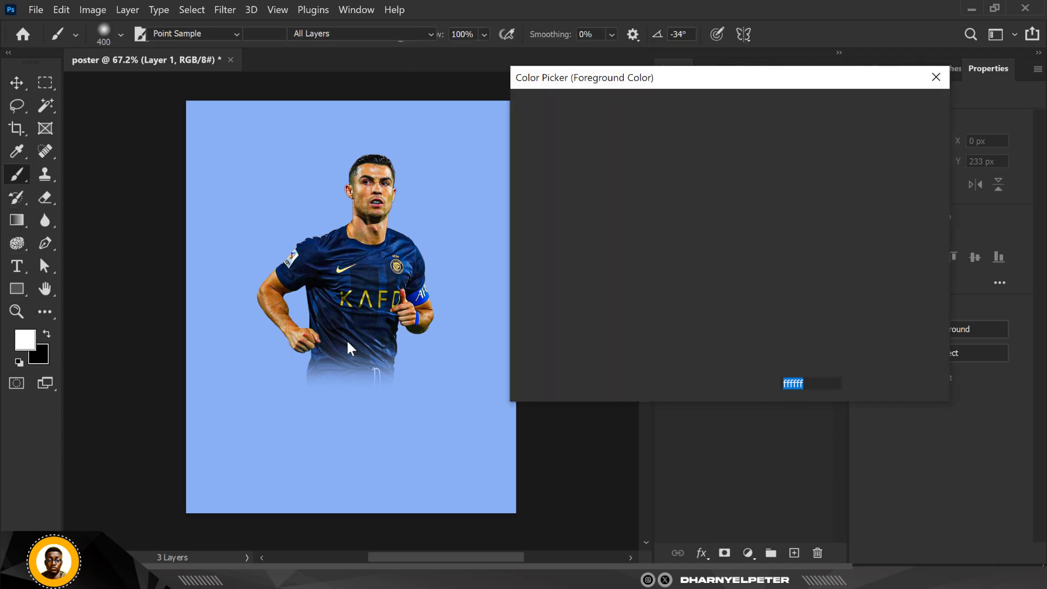
key(Return)
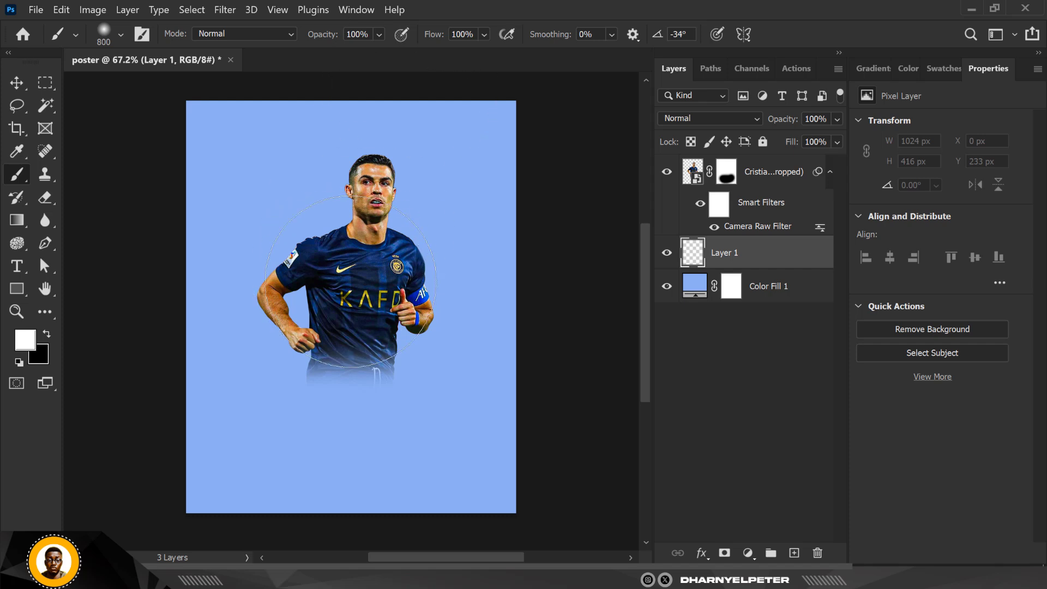
- Paint a soft white glow behind the player on the new layer, using an 800 px brush and then a 500 px brush
click(336, 265)
click(337, 272)
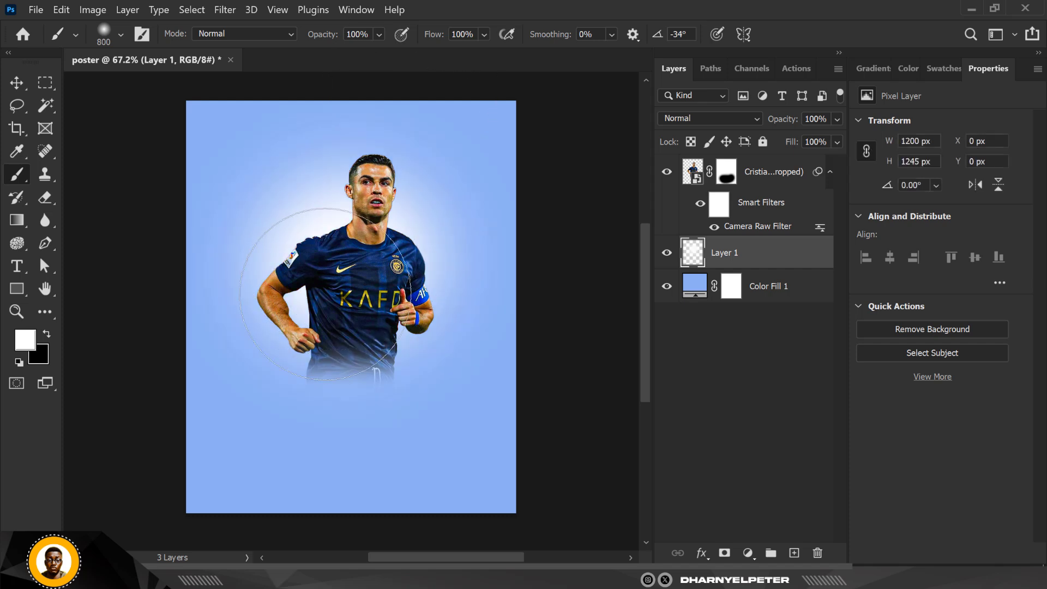
click(367, 231)
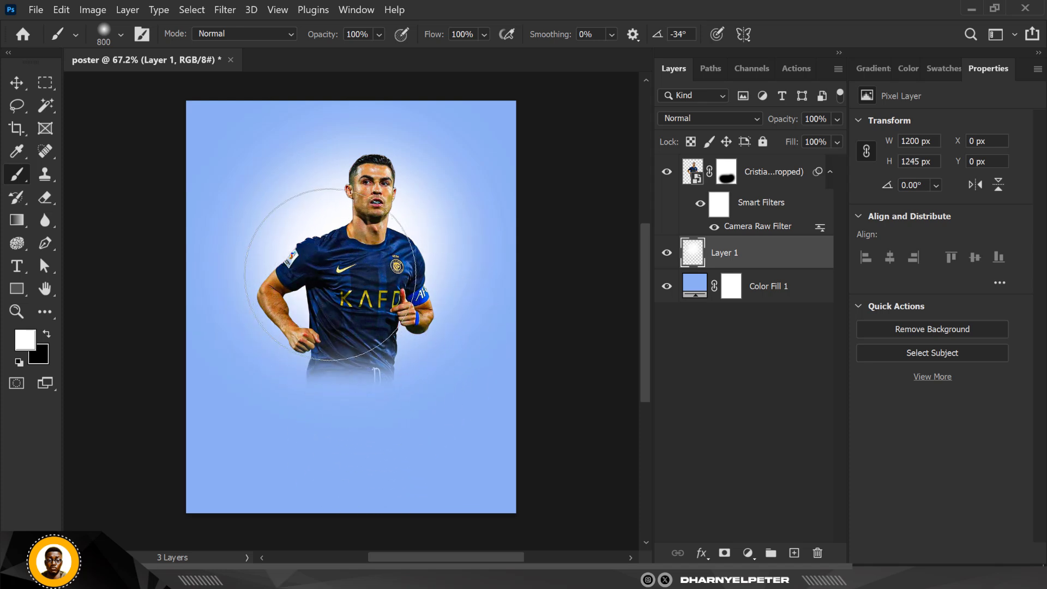
key(bracketleft)
key(bracketleft)
key(bracketleft)
click(304, 285)
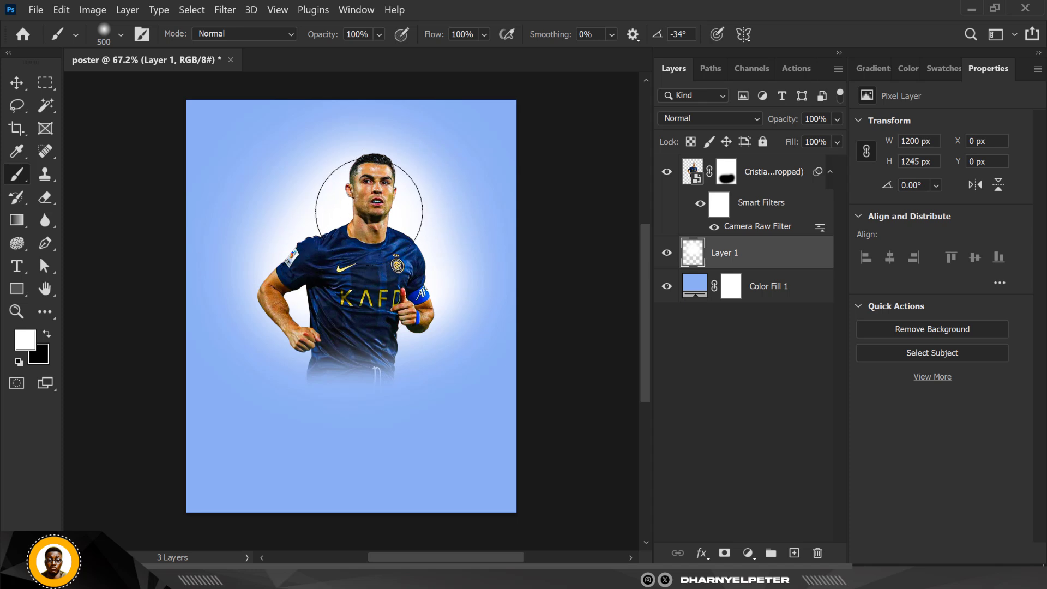
- Set the glow layer's blend mode to Linear Dodge (Add) and select the Color Fill layer with the Move tool
click(728, 119)
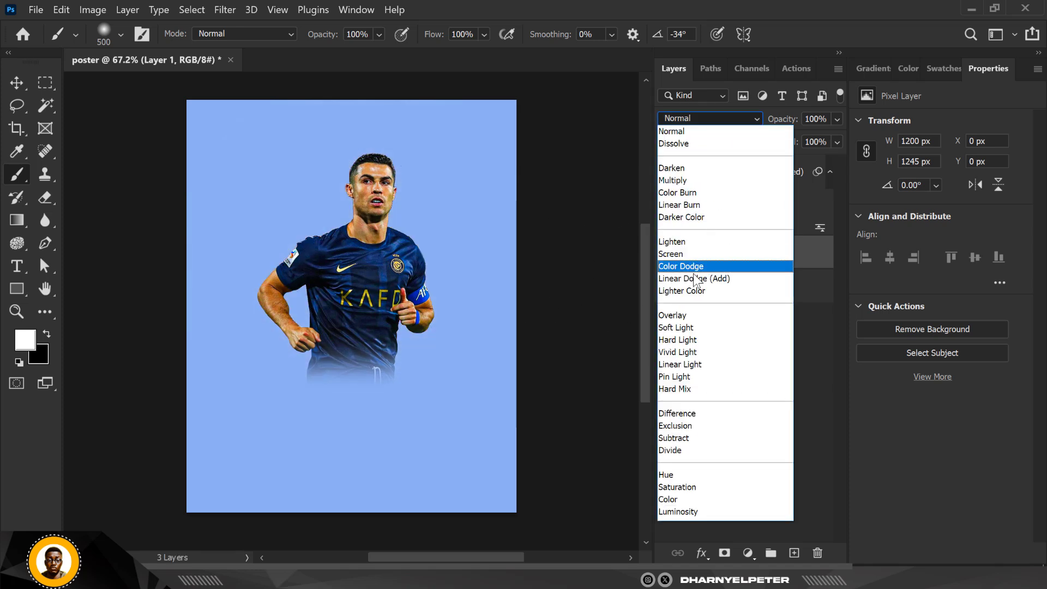
click(696, 278)
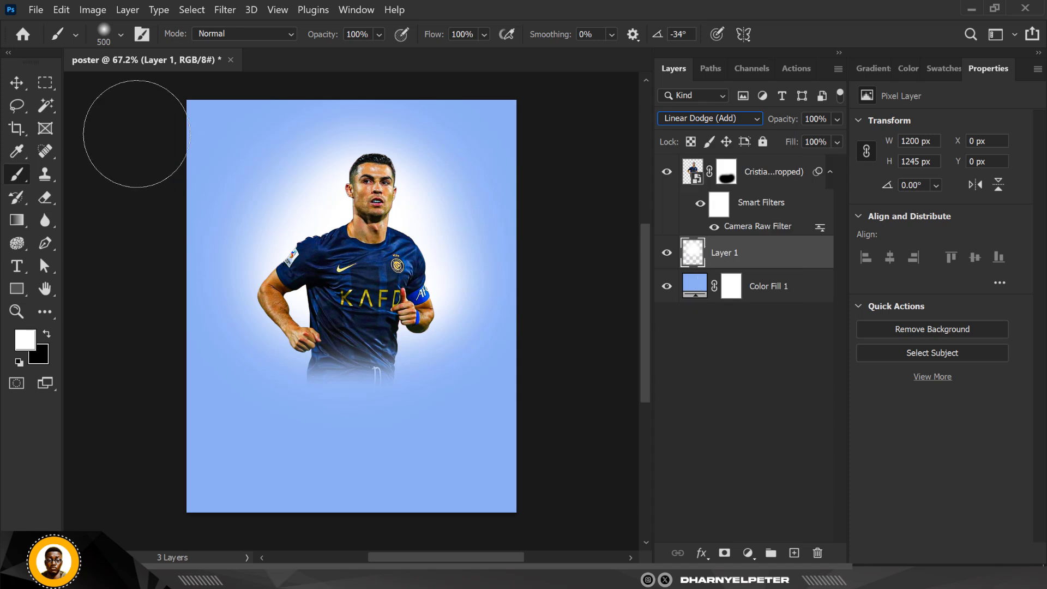
key(v)
click(480, 164)
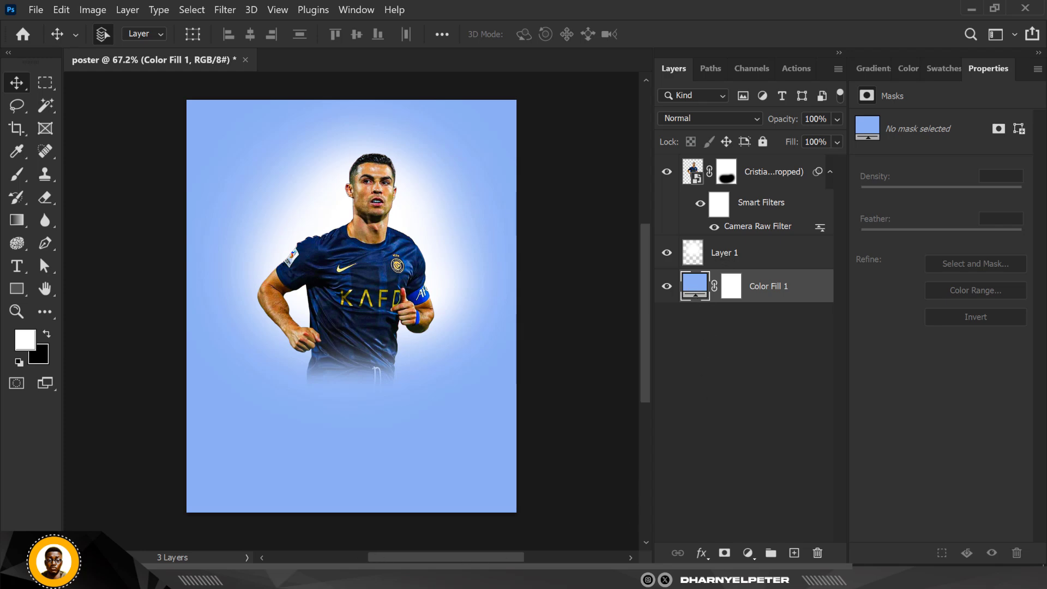
- Switch to File Explorer and drag the pngwing.com (1) texture image into the poster above the Color Fill layer
click(316, 577)
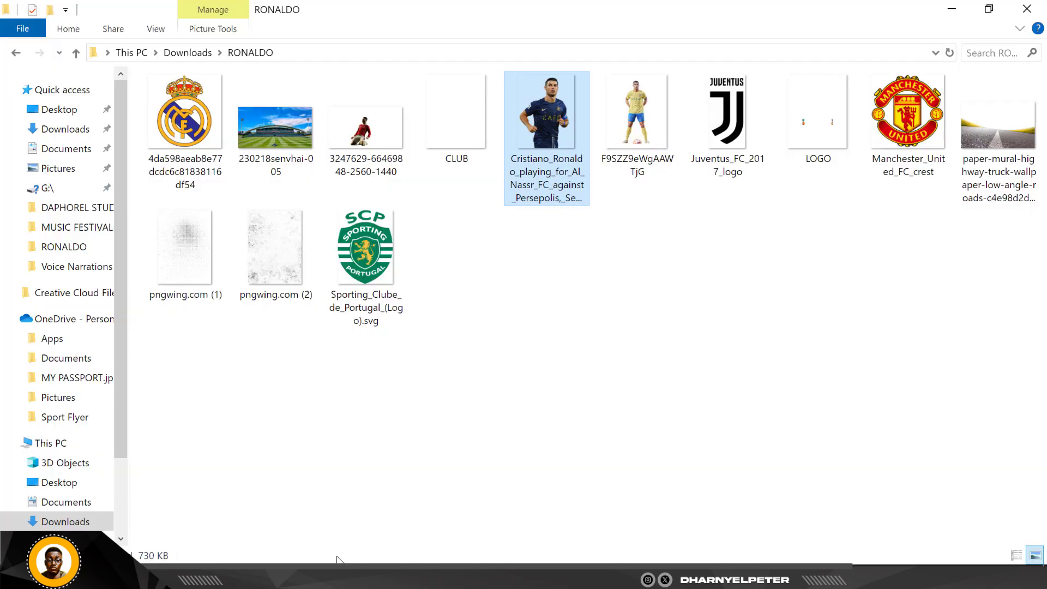
click(178, 248)
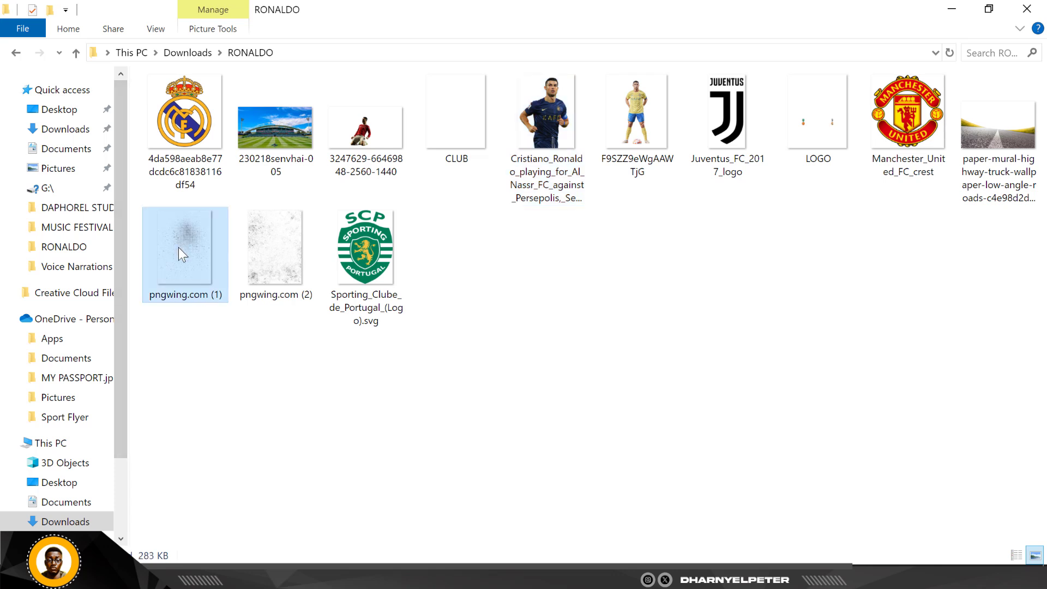
drag(188, 260, 338, 295)
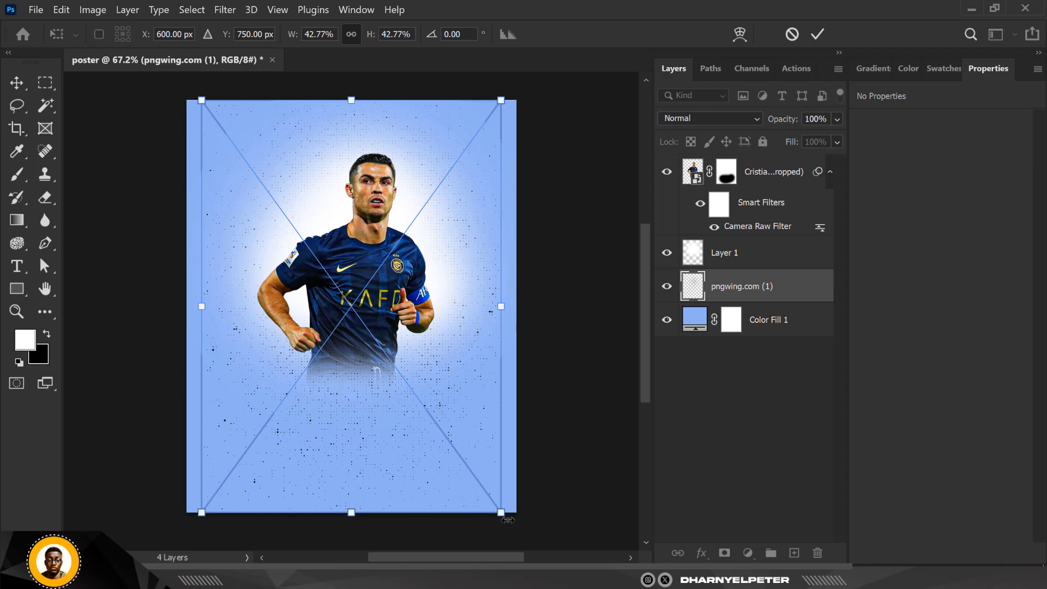
- Scale the texture down to about 36% and move it upward over the poster, then commit the transform
drag(501, 511, 479, 483)
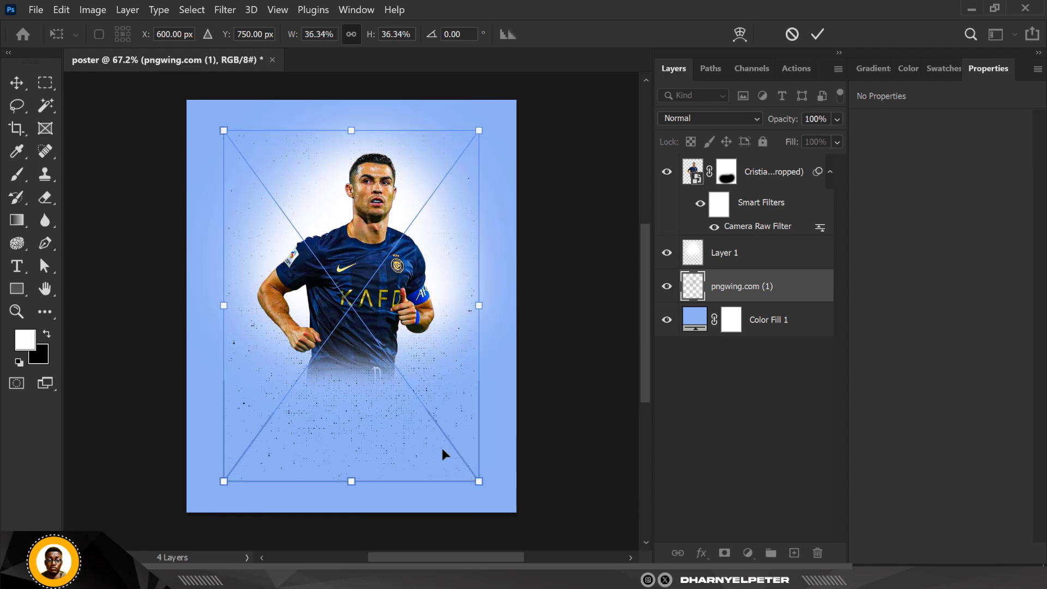
drag(442, 447, 445, 415)
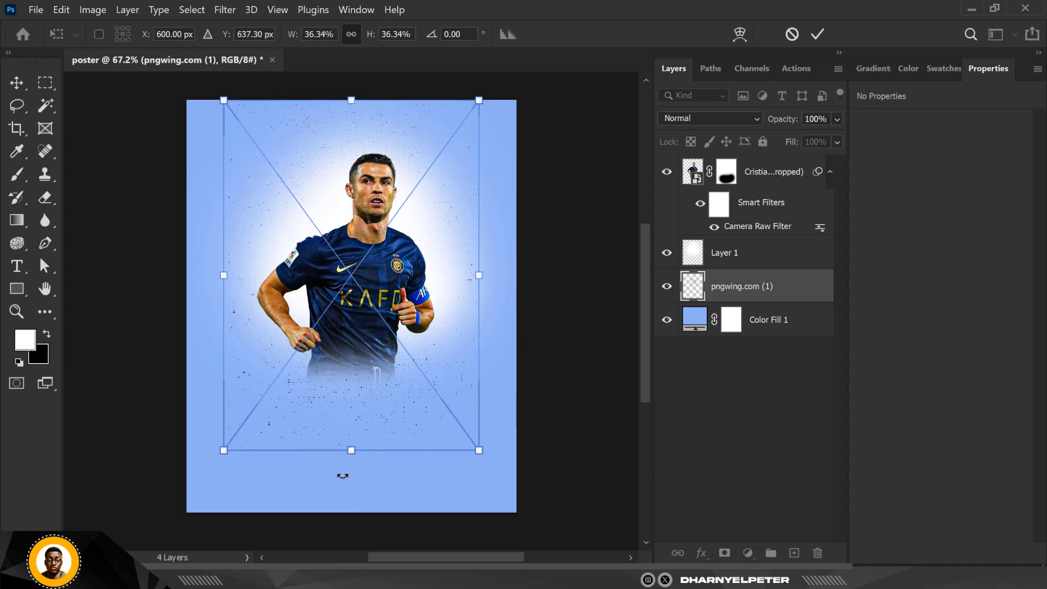
click(115, 291)
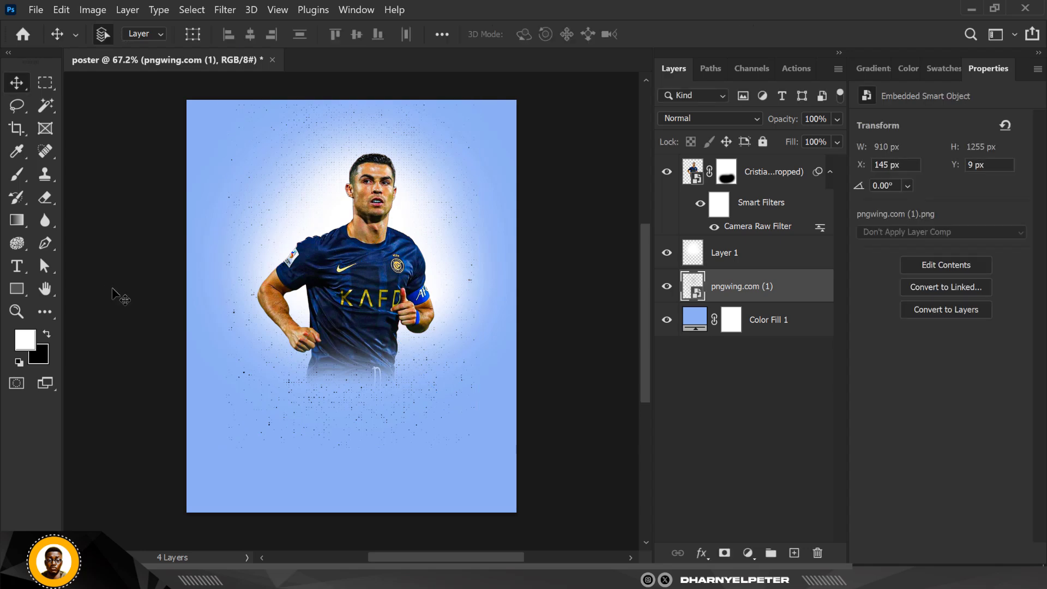
- Set the texture layer's blend mode to Pin Light
click(693, 118)
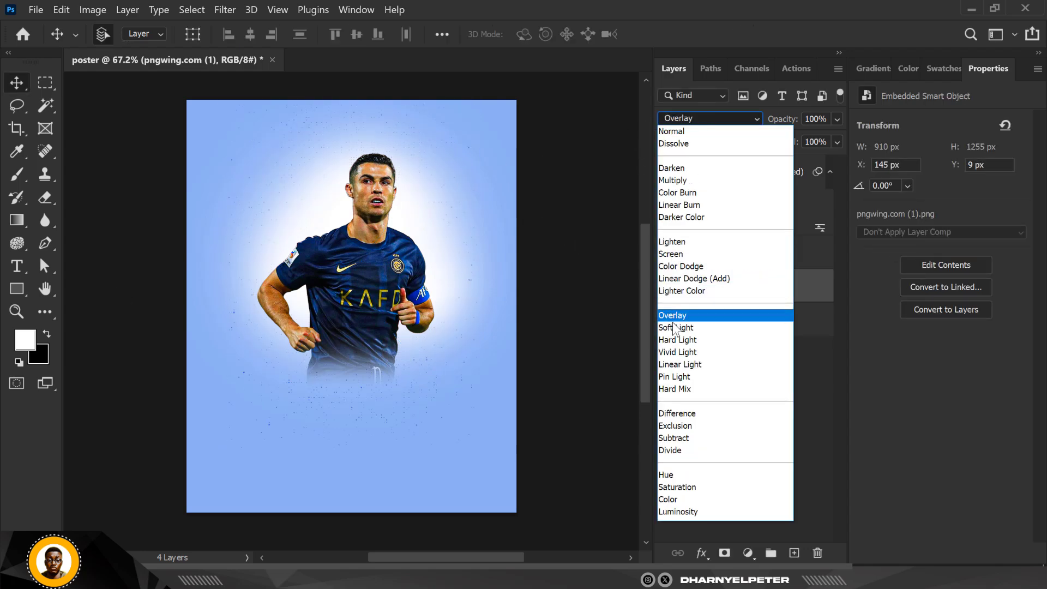
click(678, 380)
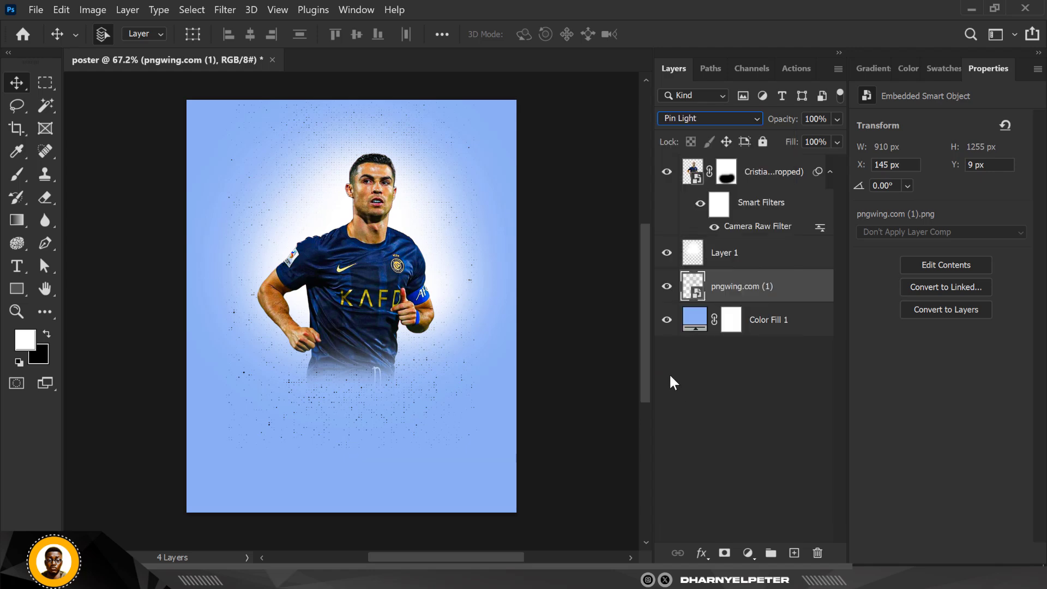
- Duplicate the texture layer and convert both texture layers into a single smart object
key(ctrl+j)
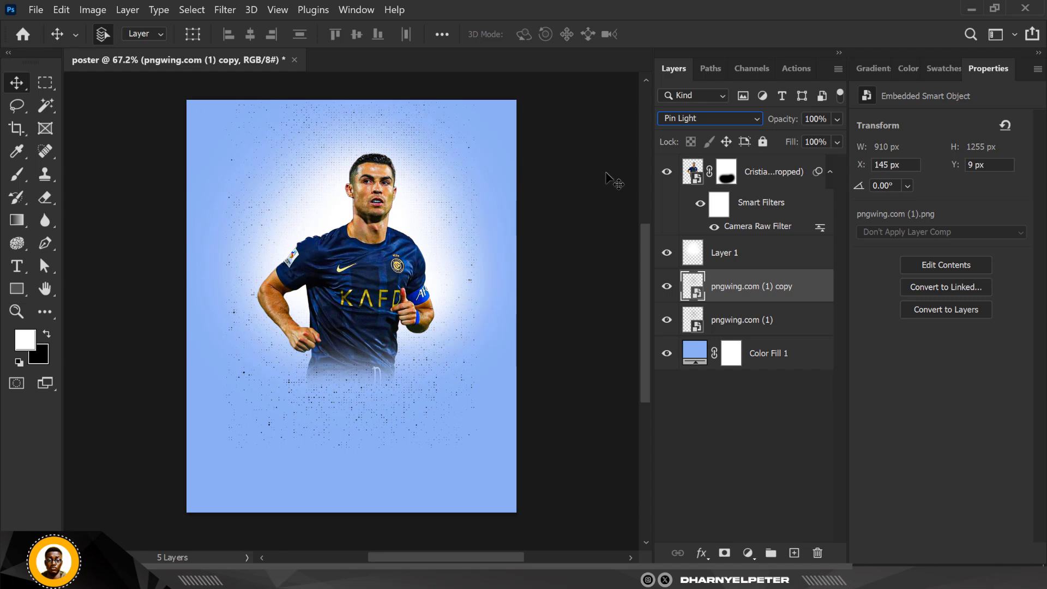
ctrl+click(803, 324)
right_click(803, 320)
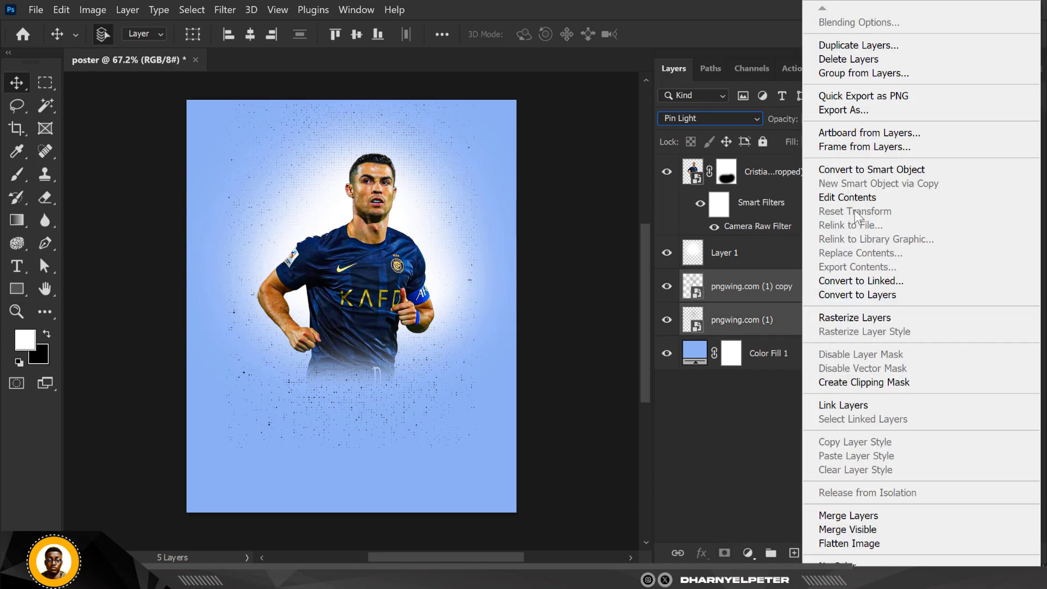
click(852, 169)
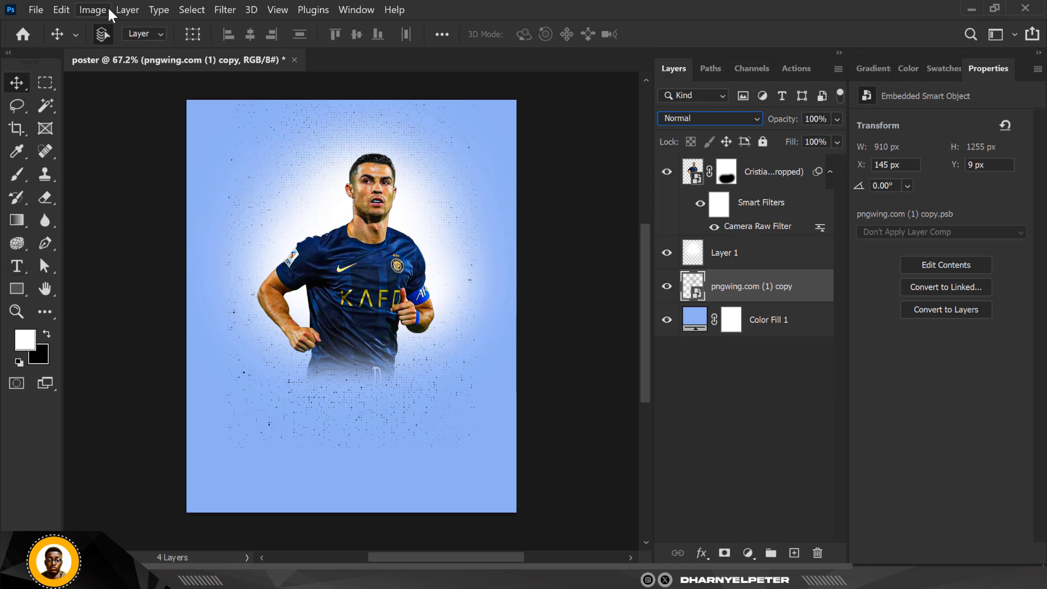
- Apply a Gaussian Blur with a 1.2 pixel radius to the texture smart object
click(225, 10)
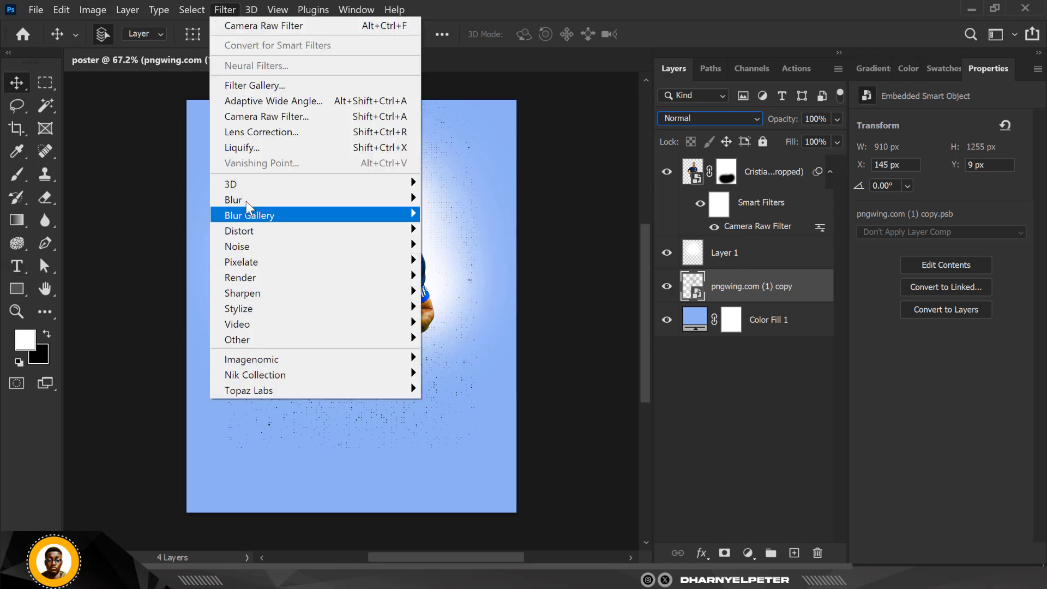
mouse_move(252, 203)
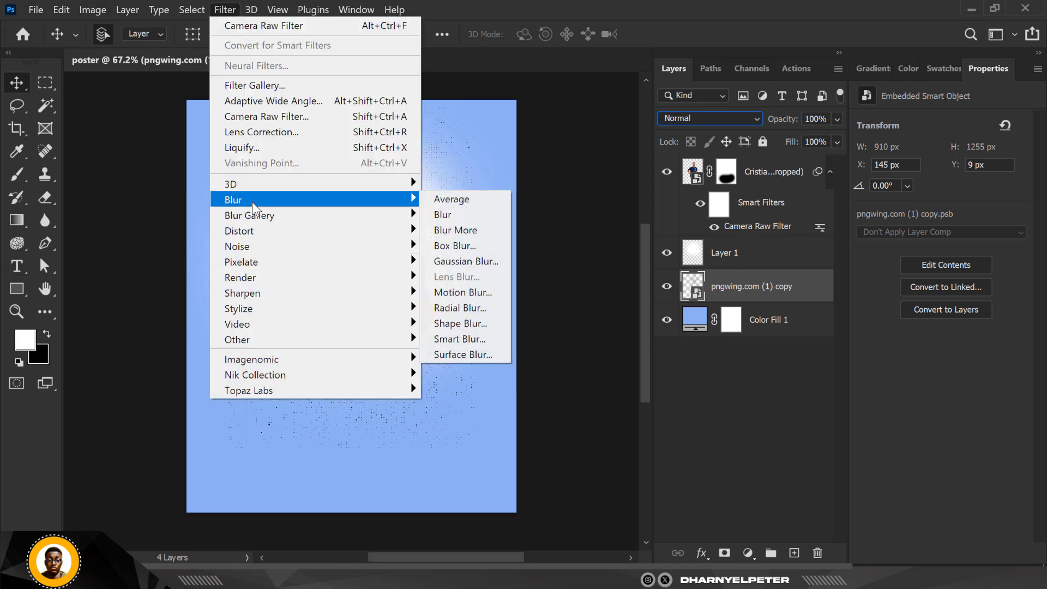
click(475, 262)
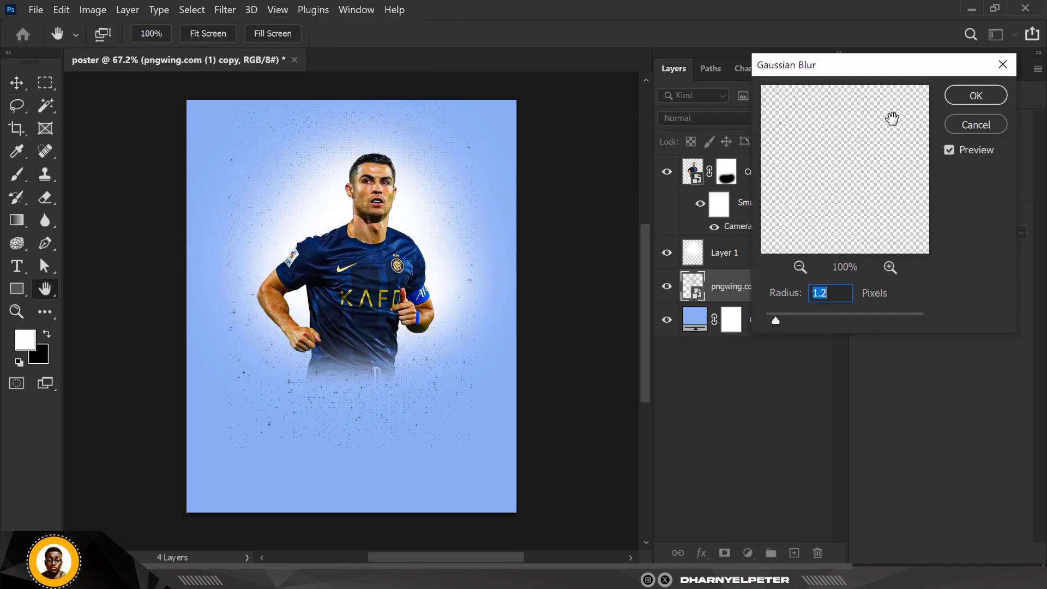
click(976, 95)
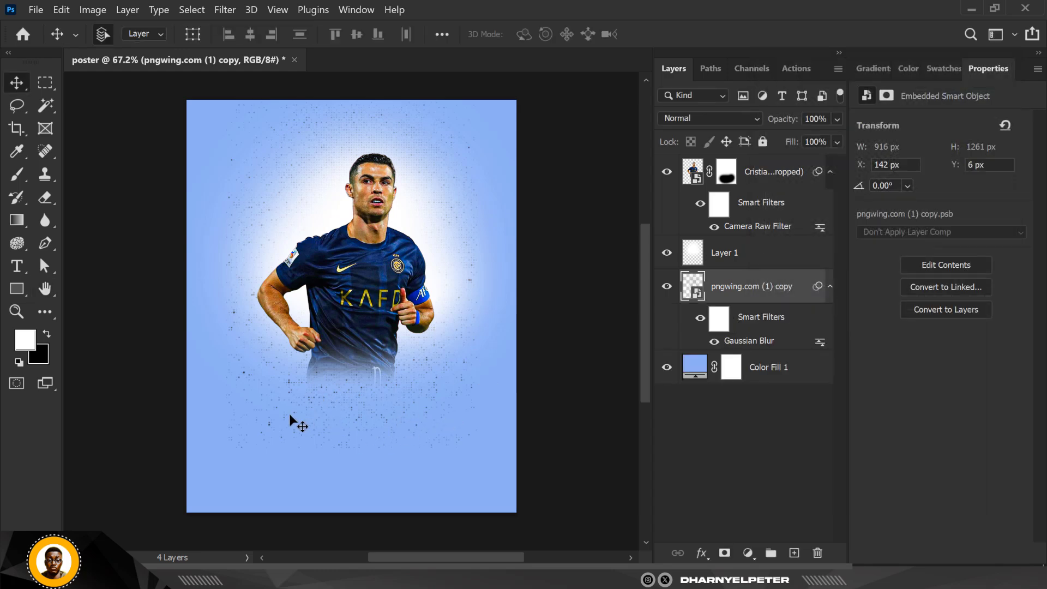
- Add a layer mask to the texture and paint it out over the lower part of the poster with a 500 px black brush
click(726, 553)
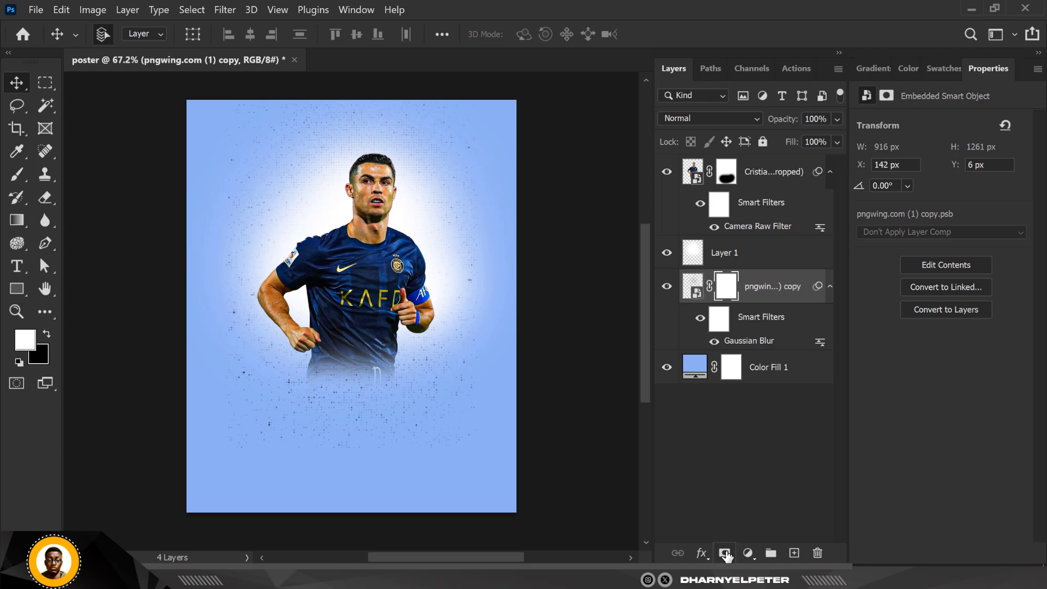
click(18, 177)
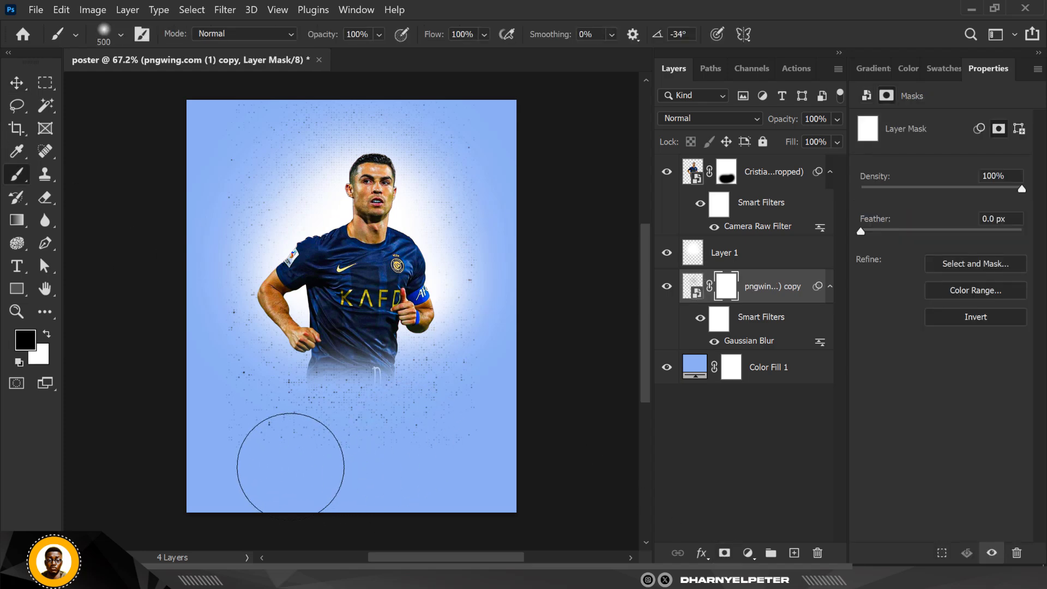
mouse_move(290, 466)
mouse_down()
mouse_move(285, 433)
mouse_move(362, 416)
mouse_move(313, 410)
mouse_move(358, 440)
mouse_move(423, 449)
mouse_move(433, 433)
mouse_move(353, 416)
mouse_move(345, 404)
mouse_move(339, 413)
mouse_up()
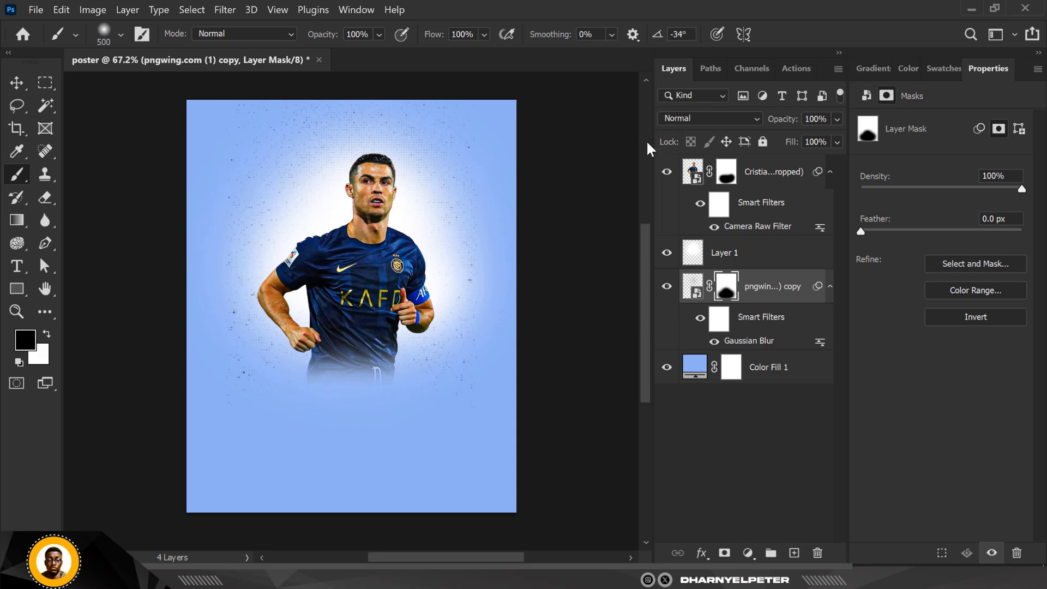
- Switch to the Move tool and lower the texture layer's opacity to 60%
key(v)
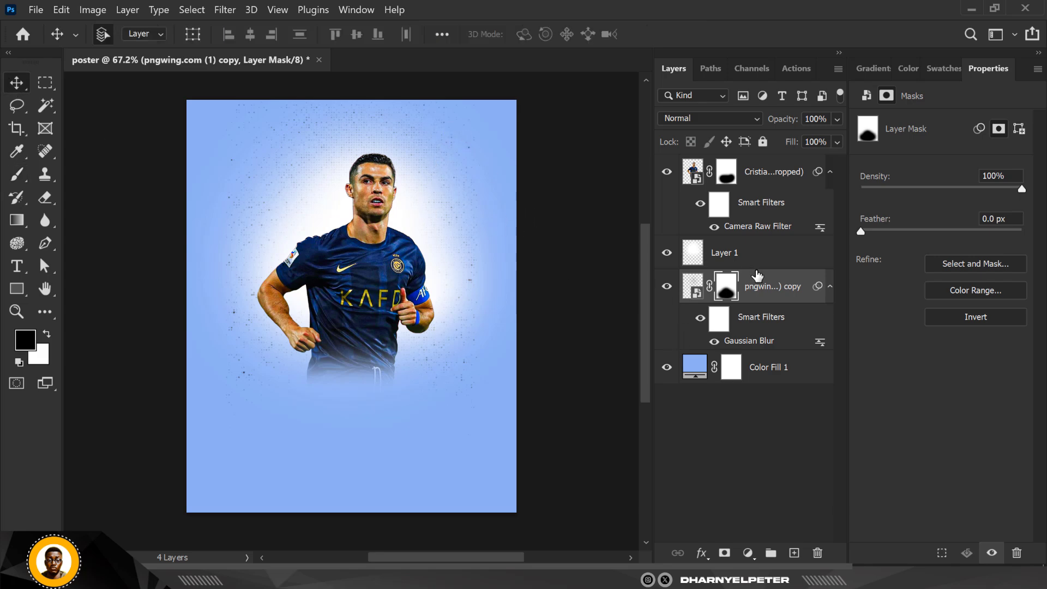
click(837, 119)
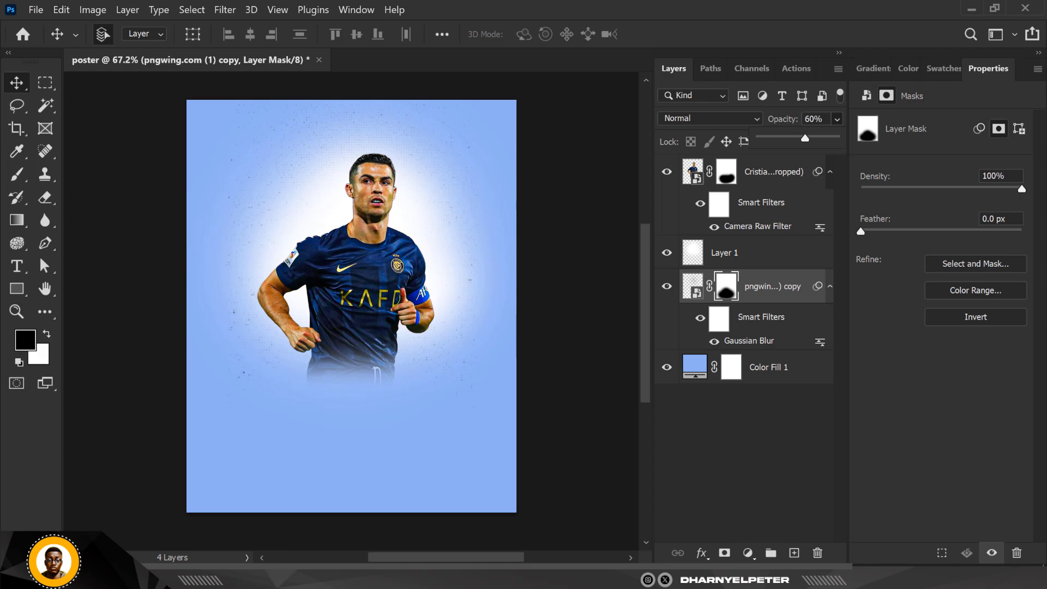
- Switch to File Explorer and drag the paper-mural highway road image into the poster above the texture layer
click(316, 577)
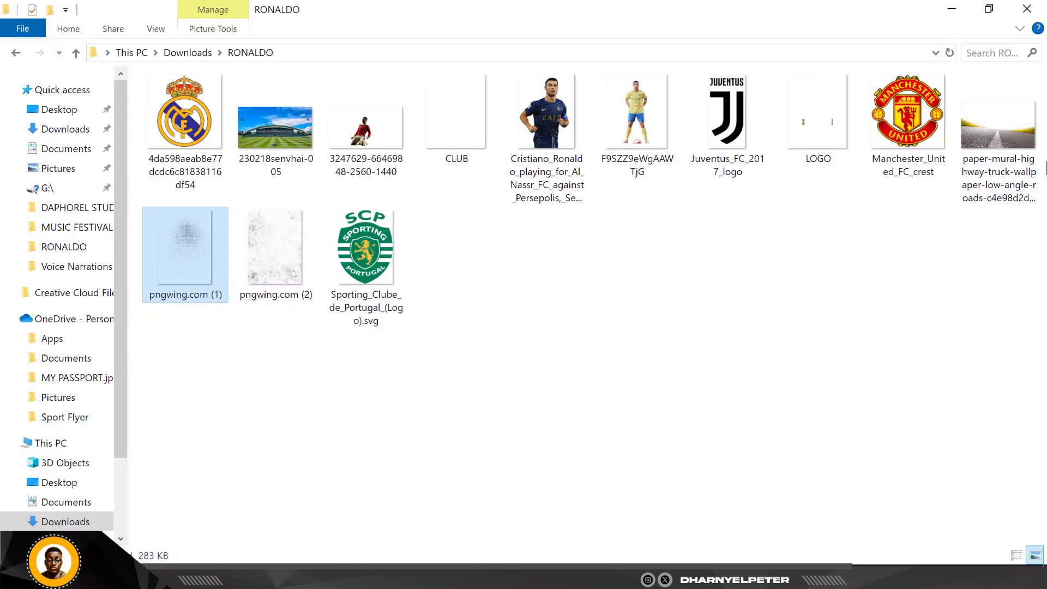
click(1008, 152)
drag(987, 137, 390, 453)
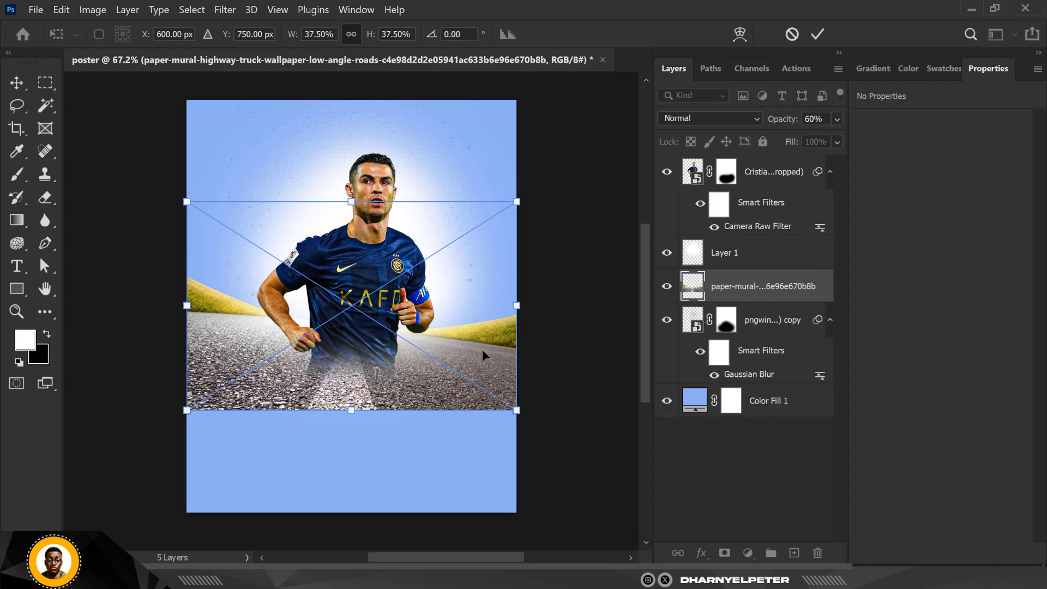
- Move the road image to the bottom of the poster, enlarge it to about 44% and rotate it about -4°
drag(482, 355, 499, 451)
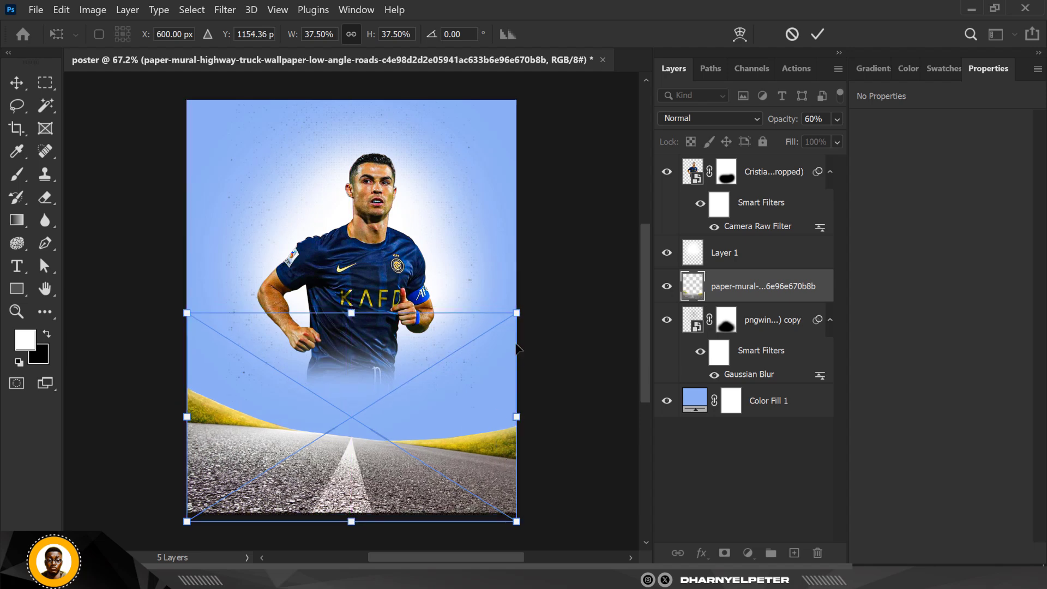
drag(517, 313, 544, 295)
drag(575, 445, 575, 428)
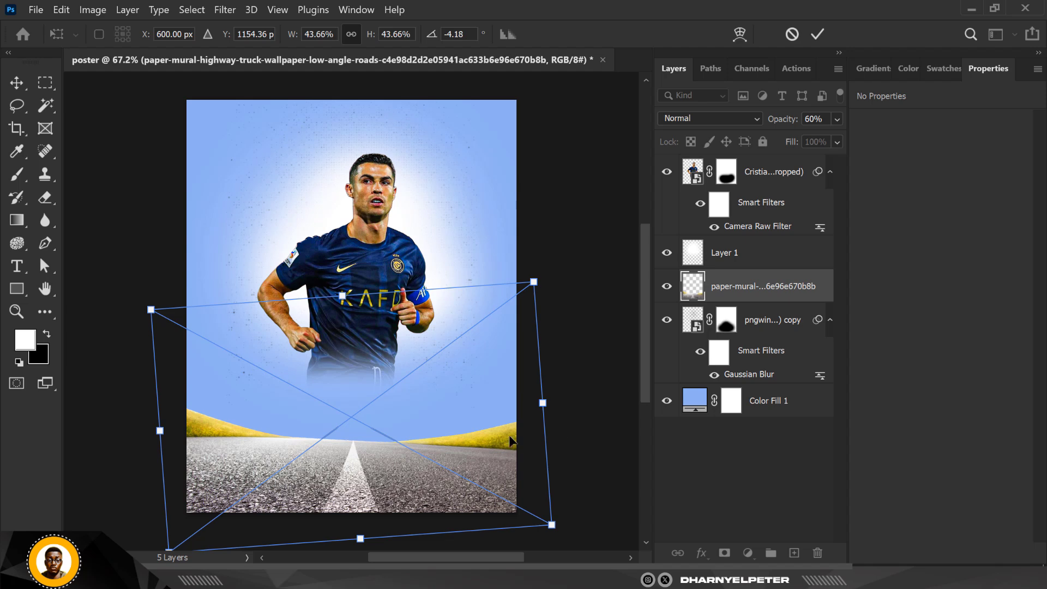
key(Return)
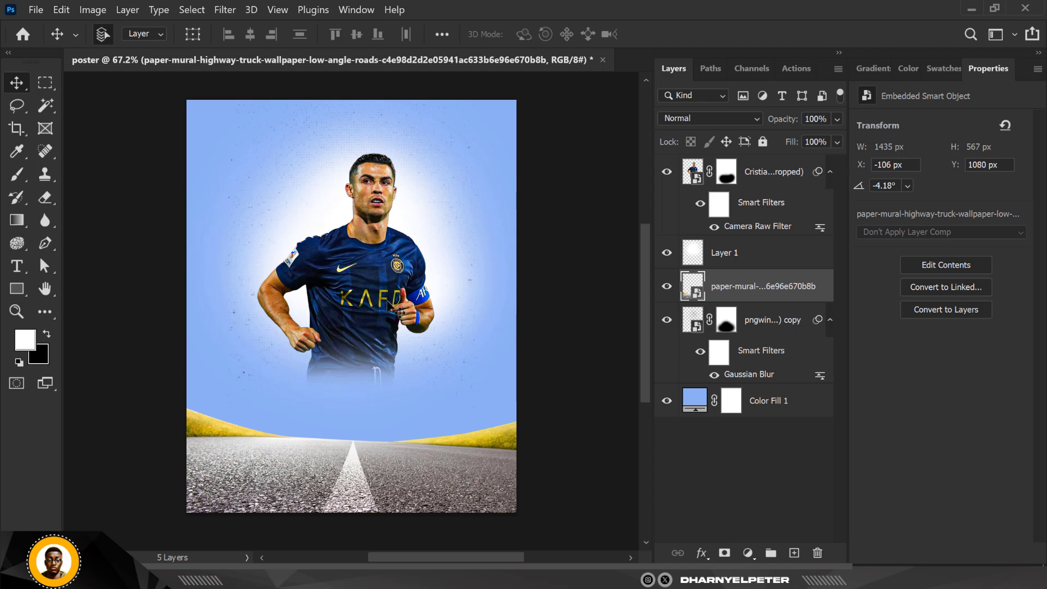
- Hide and show the road layer to compare the poster with and without it
scroll(356, 349, down, 1)
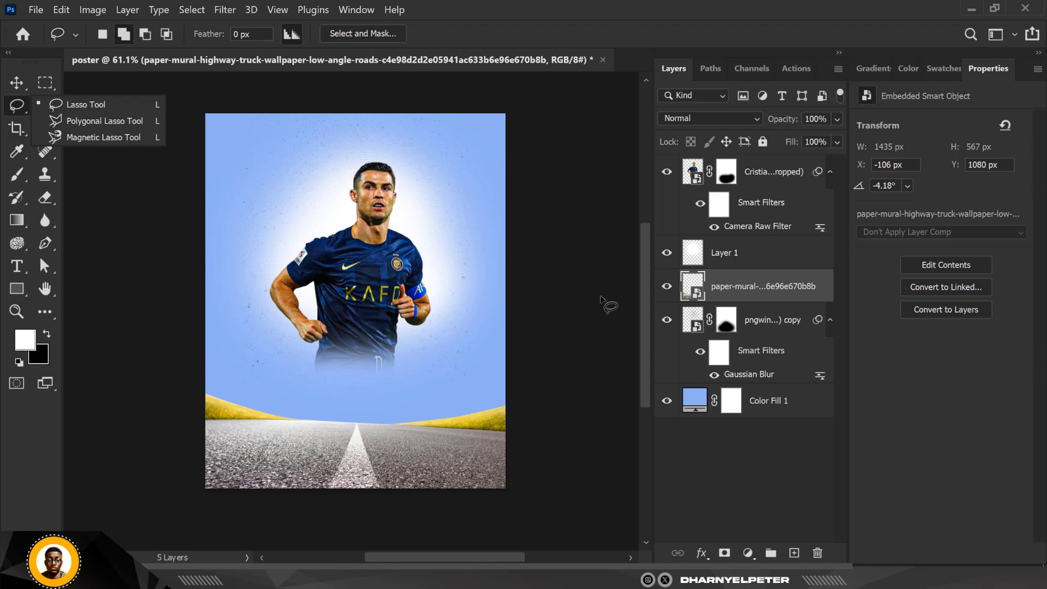
click(16, 89)
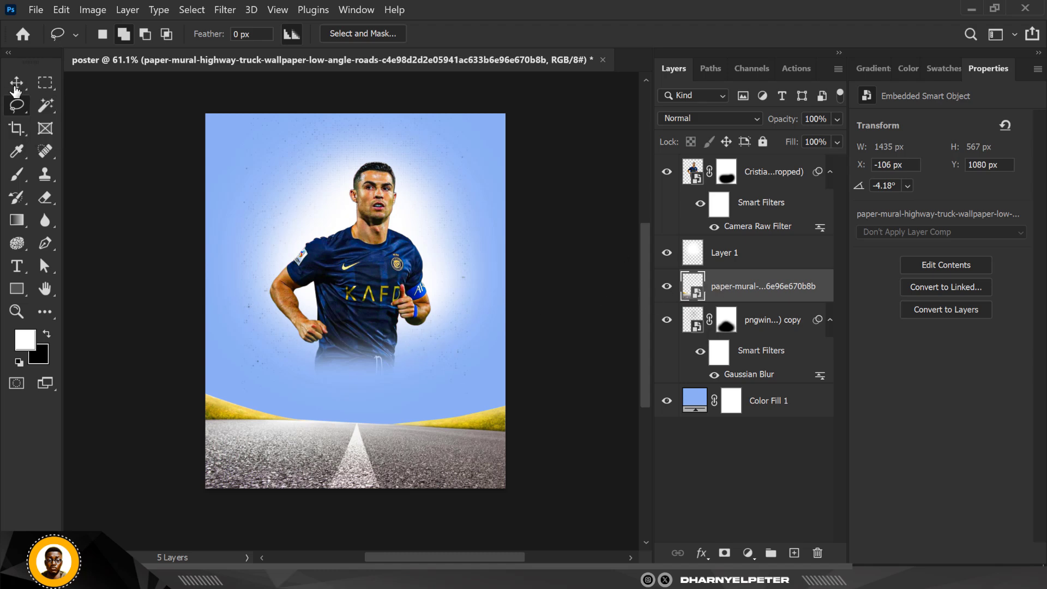
click(18, 83)
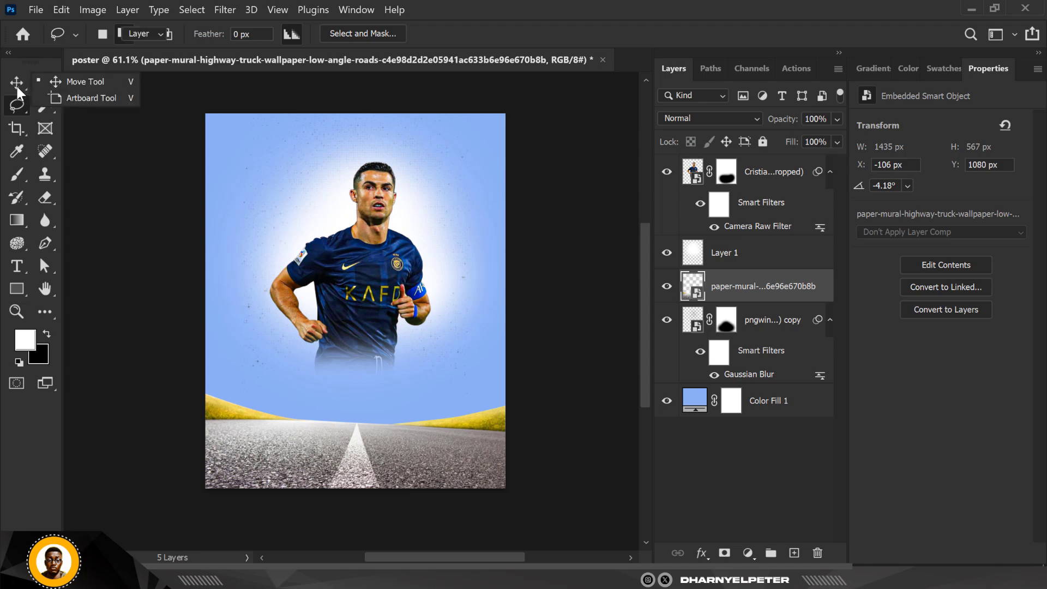
click(19, 86)
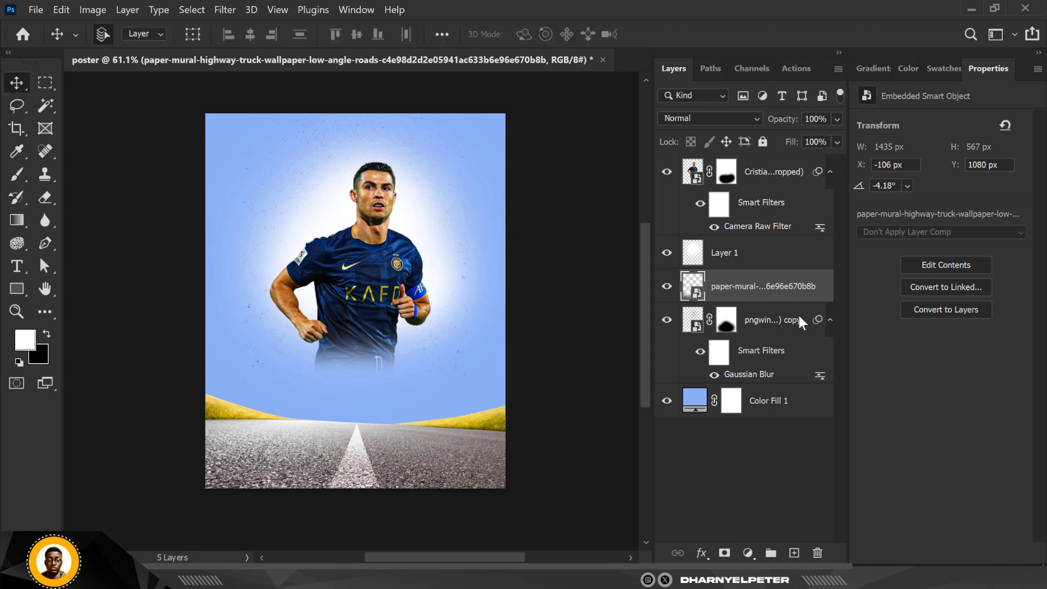
click(667, 289)
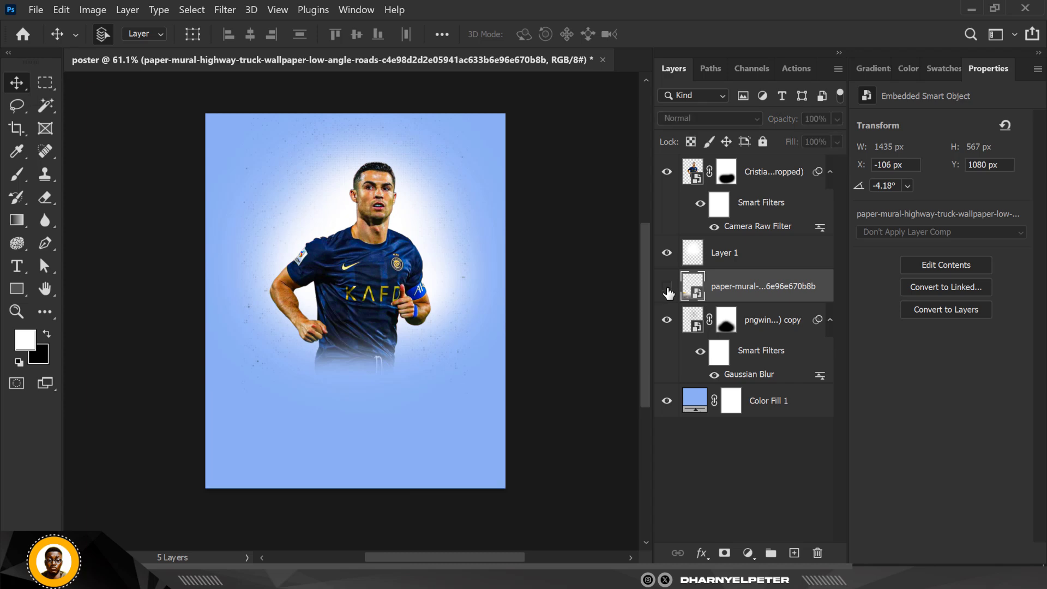
click(667, 289)
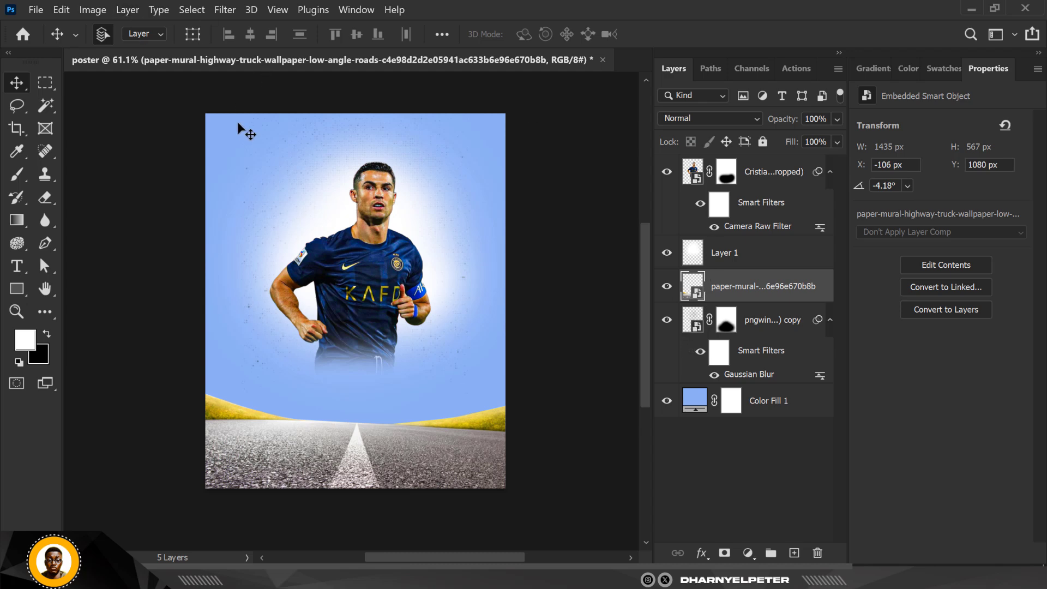
- Apply a Camera Raw Filter to the road with Texture +96, Clarity +74 and reduced Shadows
click(224, 10)
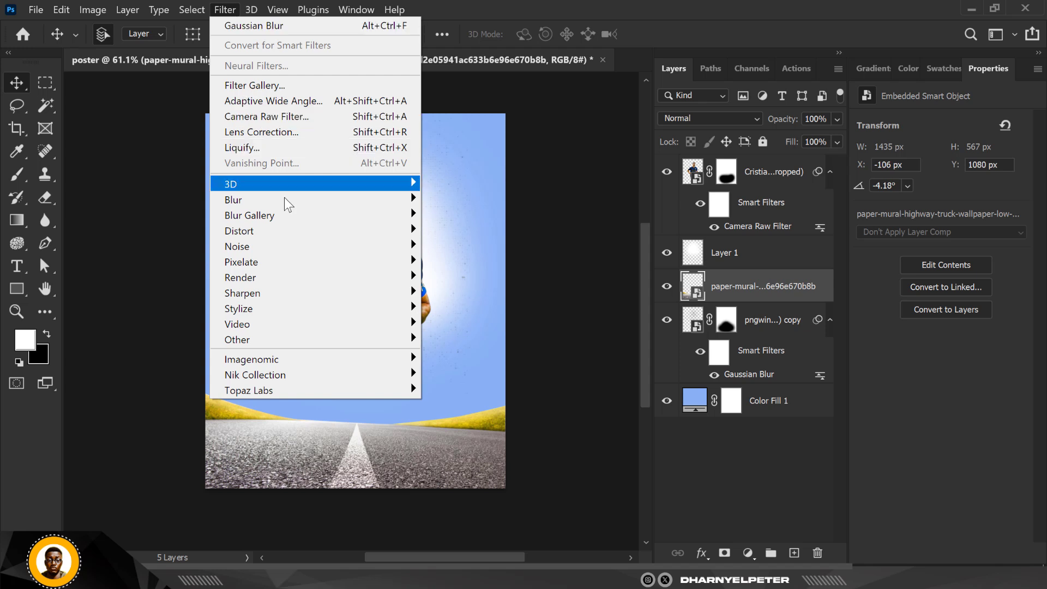
click(312, 121)
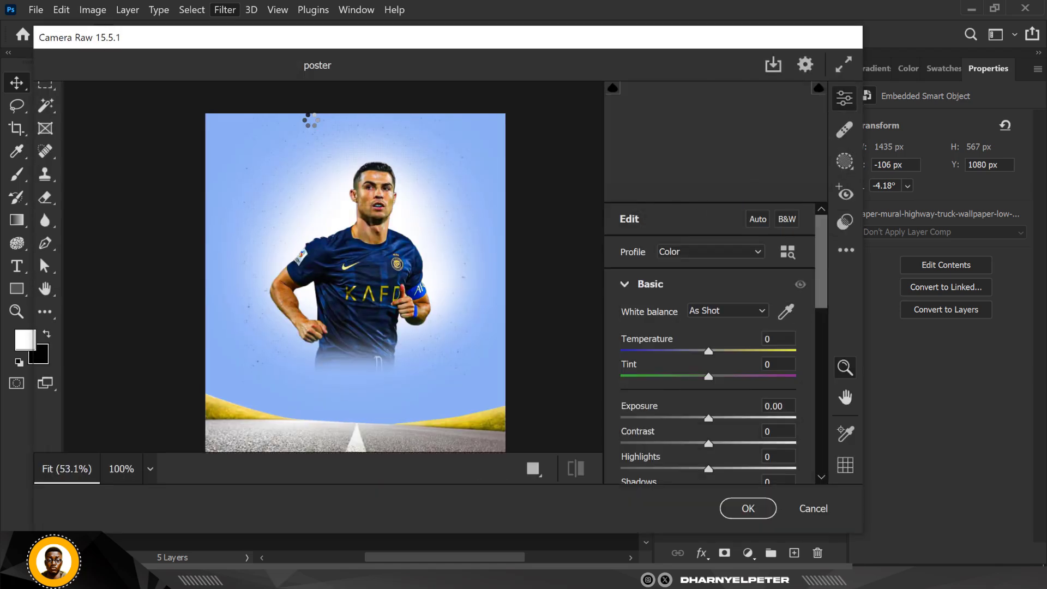
scroll(750, 485, down, 3)
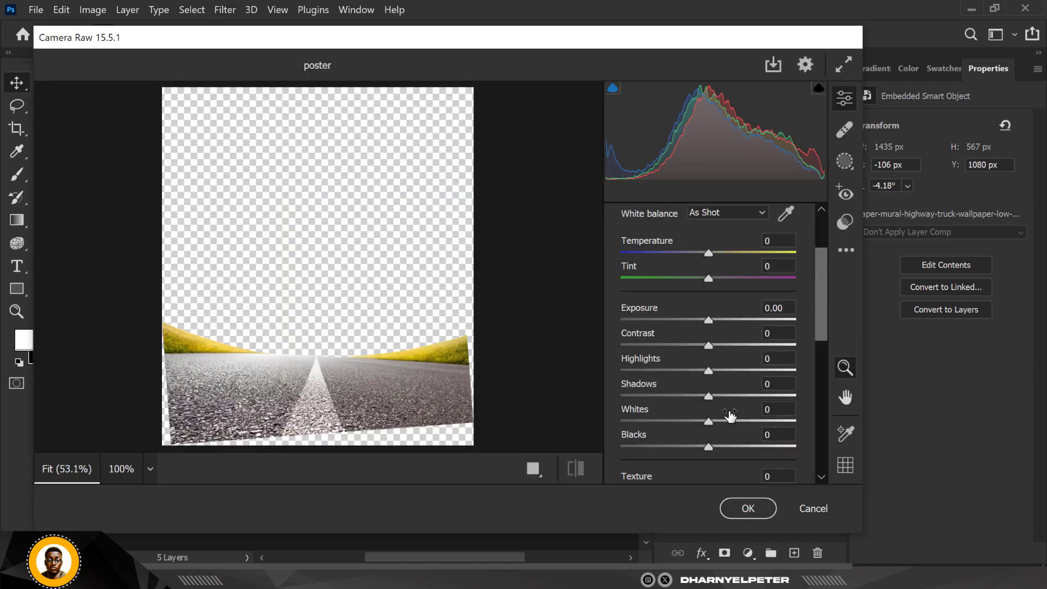
scroll(721, 424, down, 3)
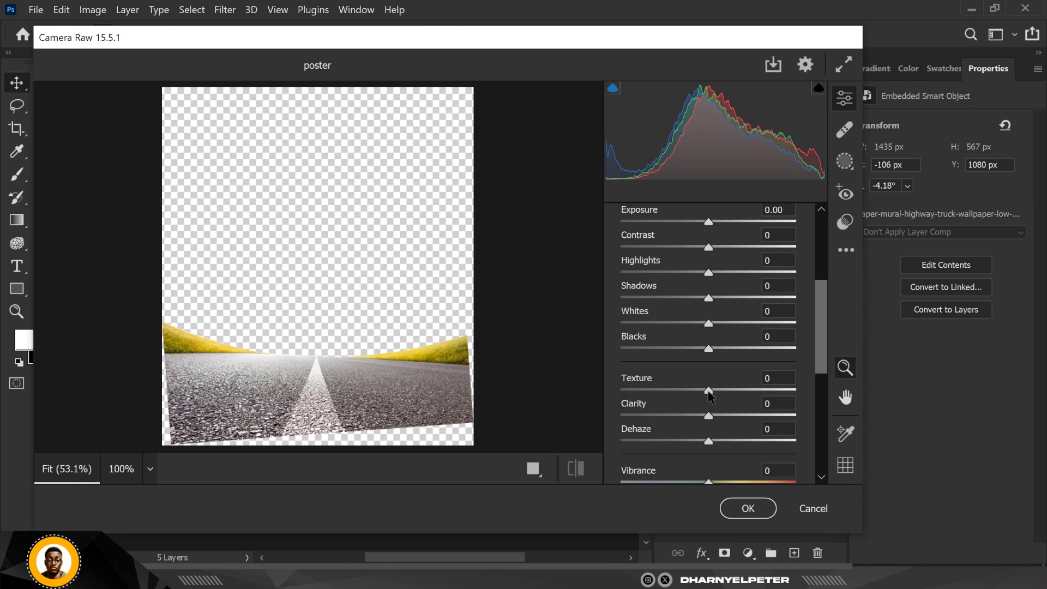
drag(709, 391, 794, 406)
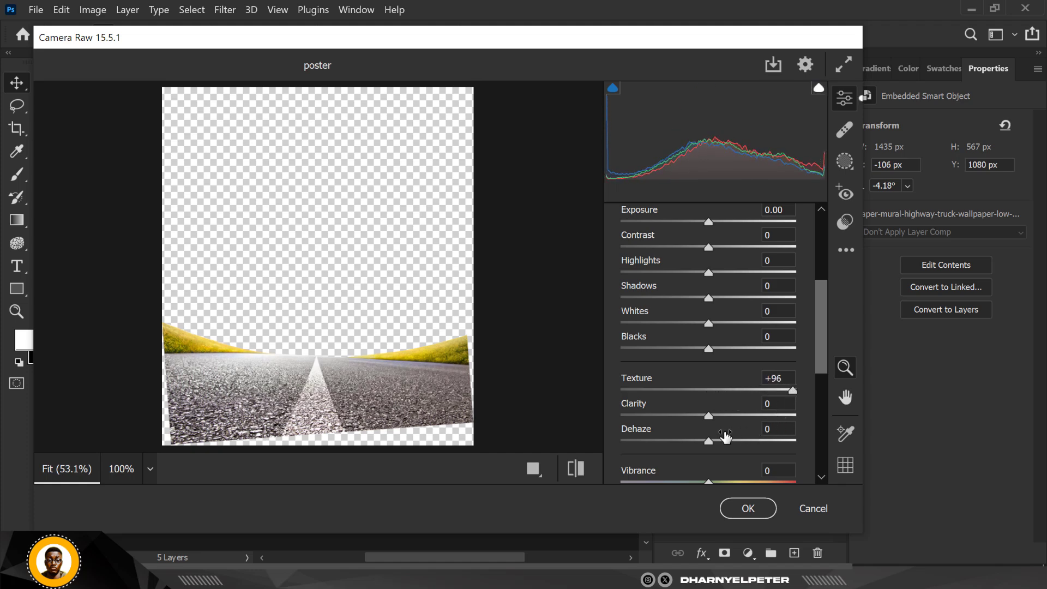
drag(709, 416, 772, 425)
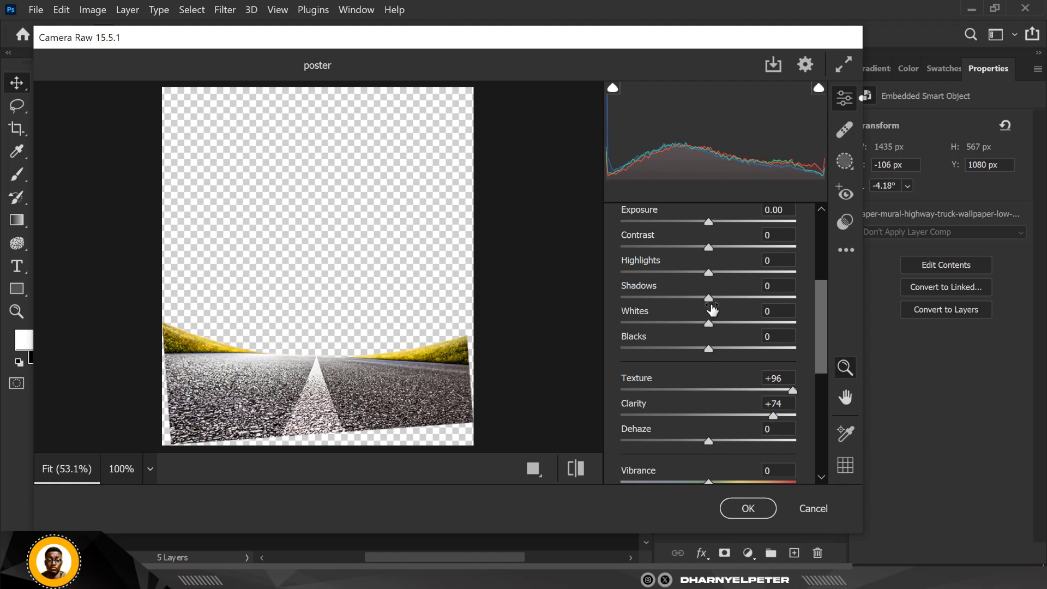
drag(709, 298, 650, 297)
click(746, 507)
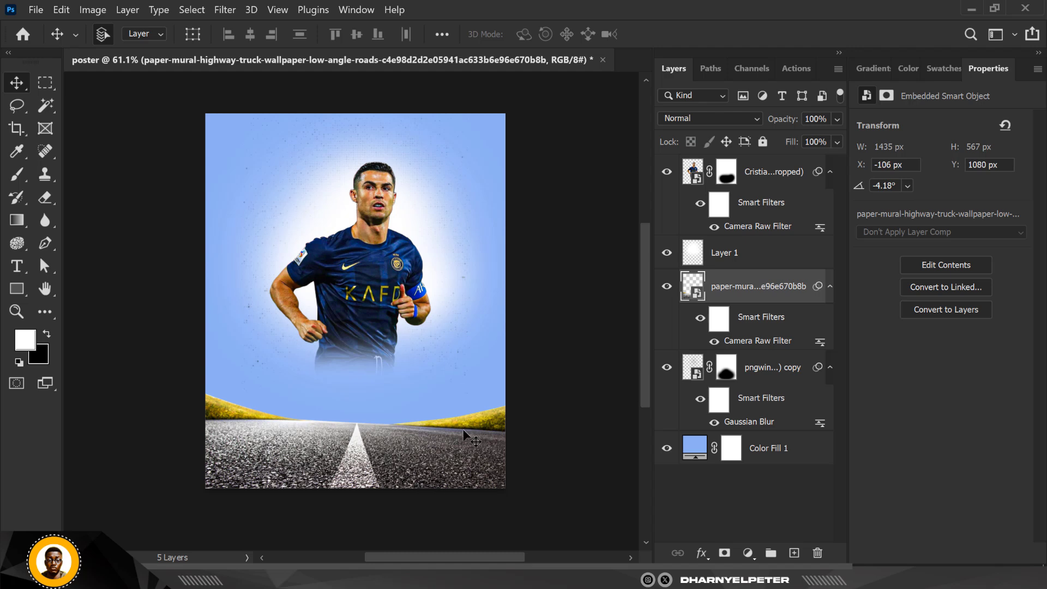
- Toggle the glow layer's visibility to compare, then rename it LIGHT
key(shift+alt+a)
click(747, 258)
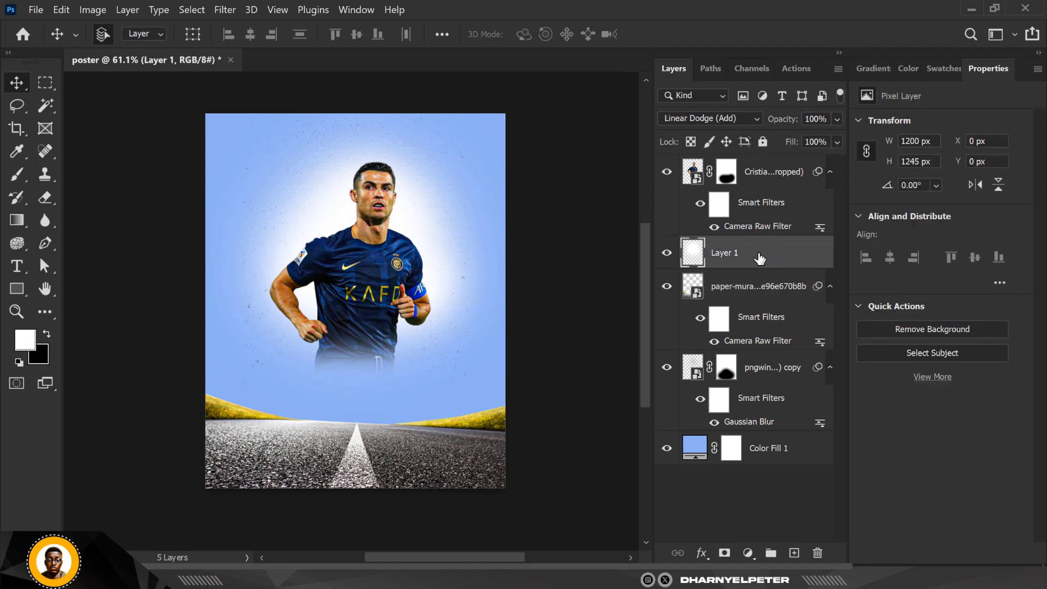
click(666, 255)
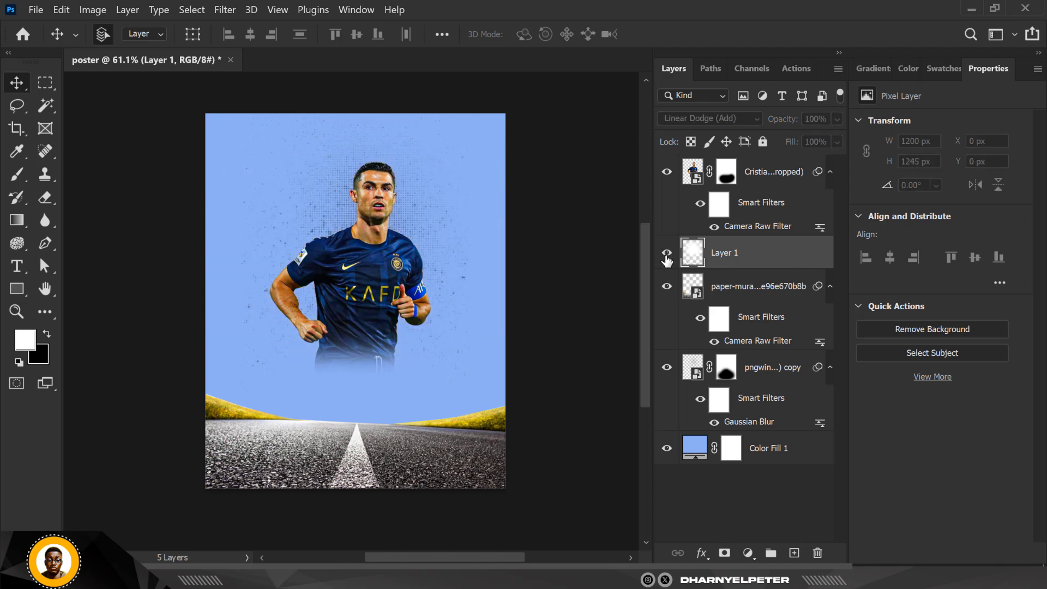
click(667, 255)
double_click(721, 253)
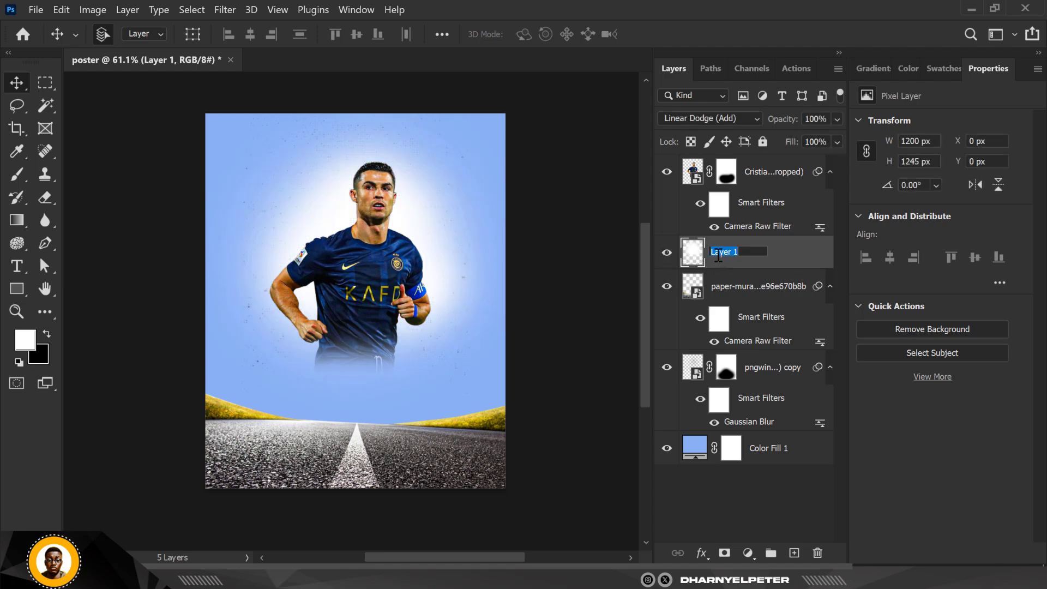
text(Li)
key(Return)
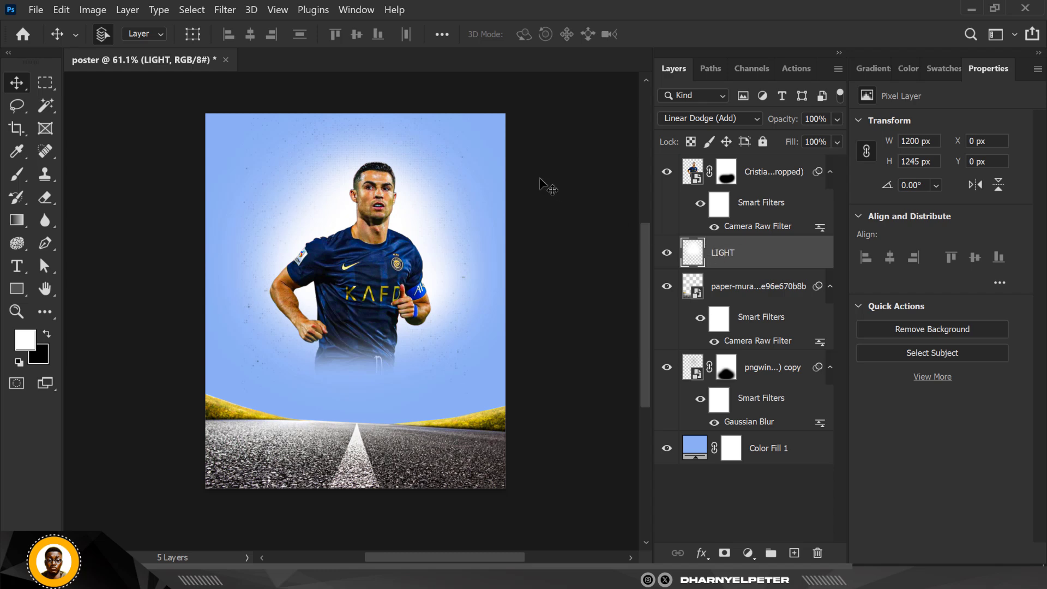
- Rename the road image layer as GROUND
double_click(721, 286)
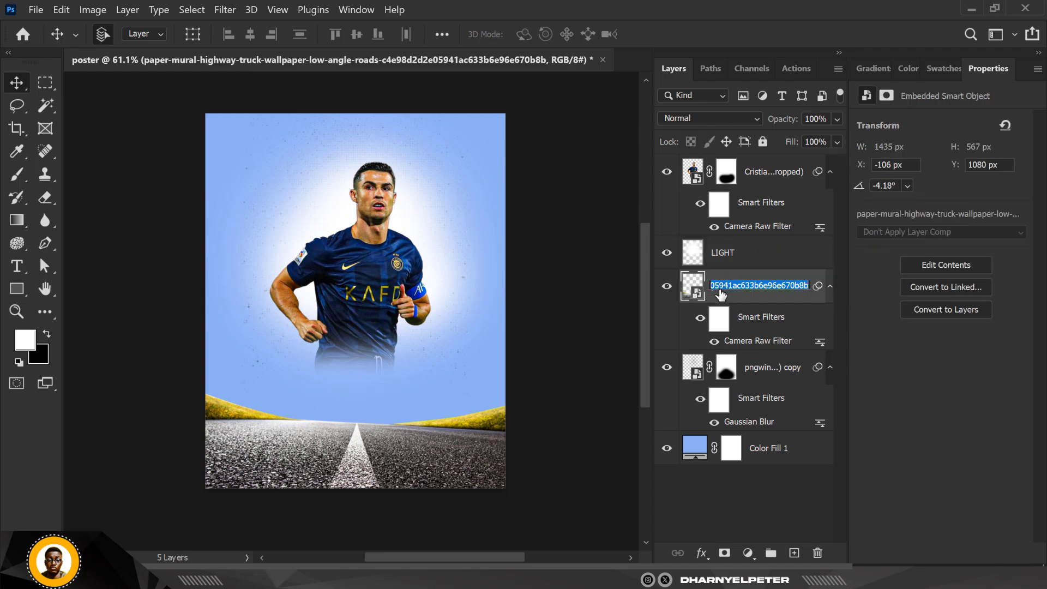
text(GROUND)
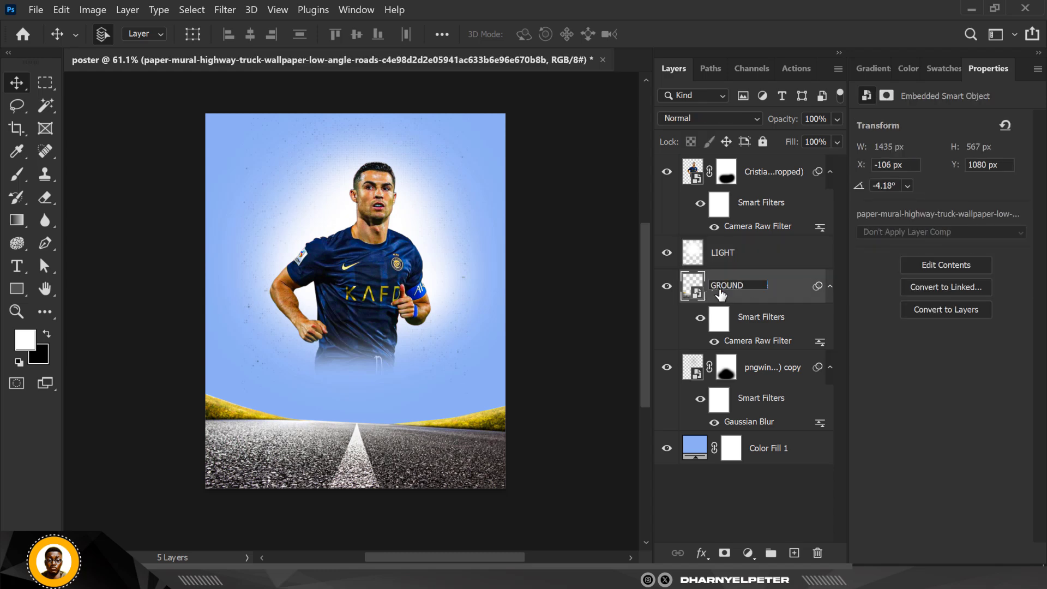
key(Return)
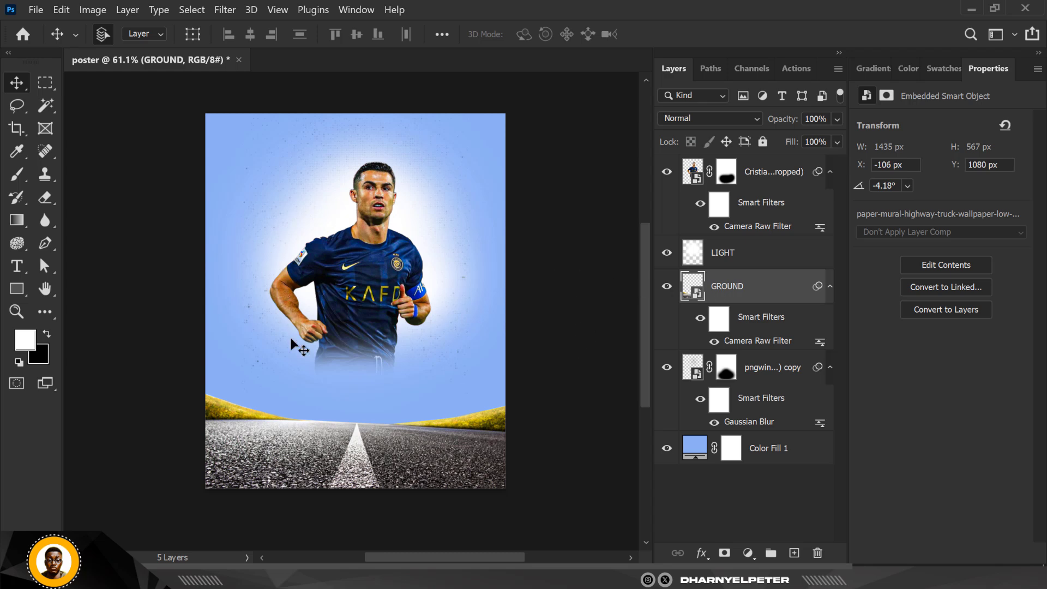
- Switch to File Explorer and drag the kneeling Ronaldo image into the poster above LIGHT, placing it at about 24% on the road
click(758, 257)
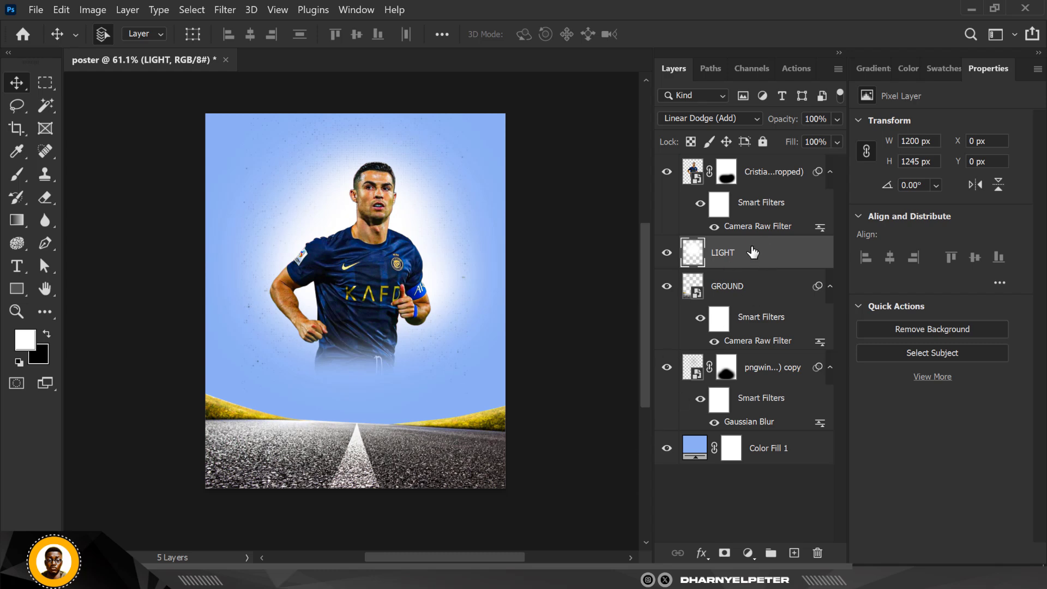
key(alt+Tab)
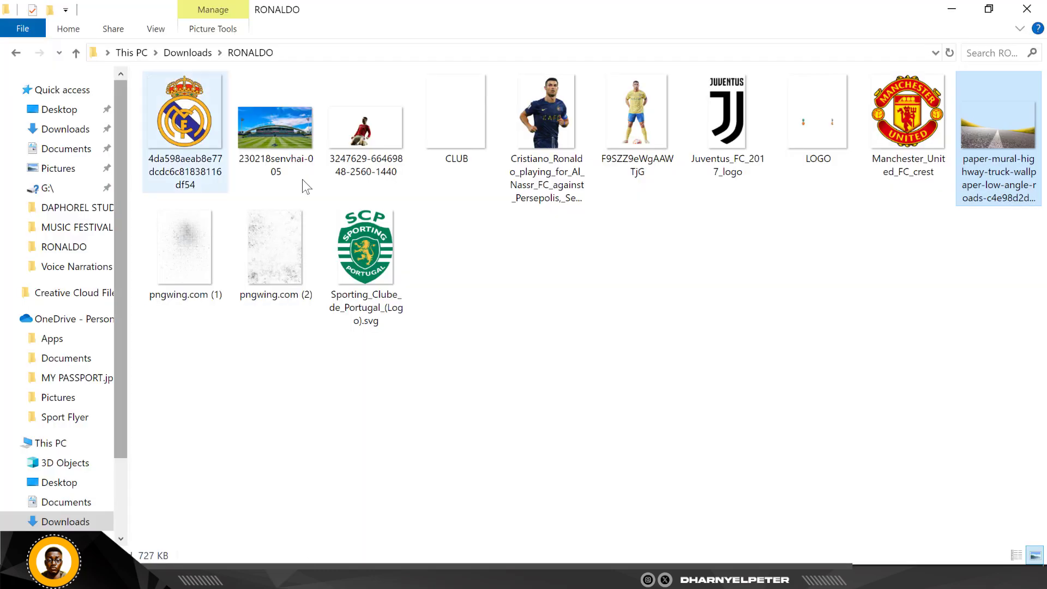
click(363, 141)
drag(359, 126, 373, 430)
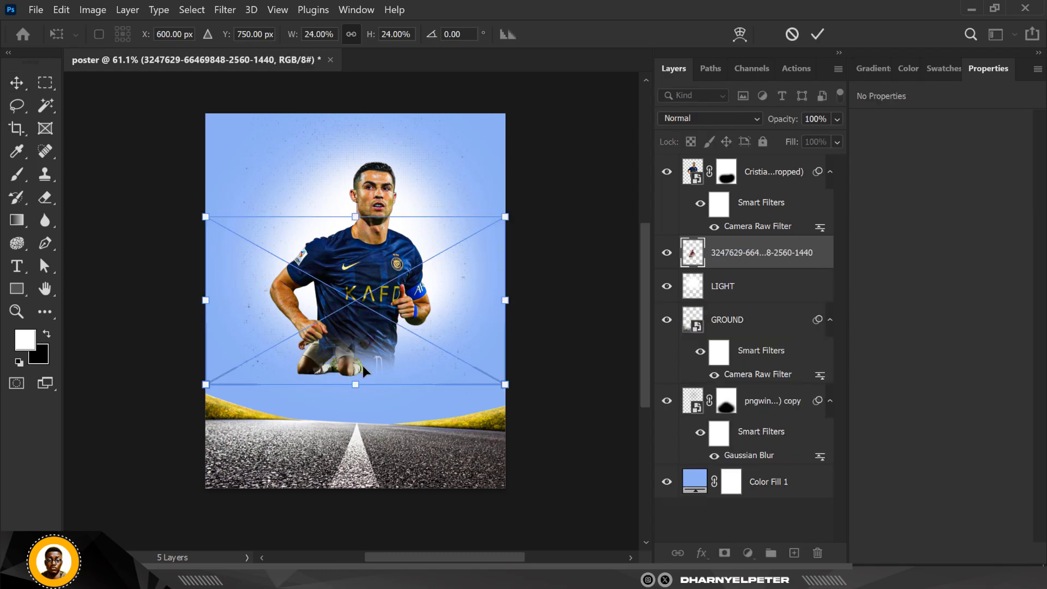
drag(362, 365, 378, 428)
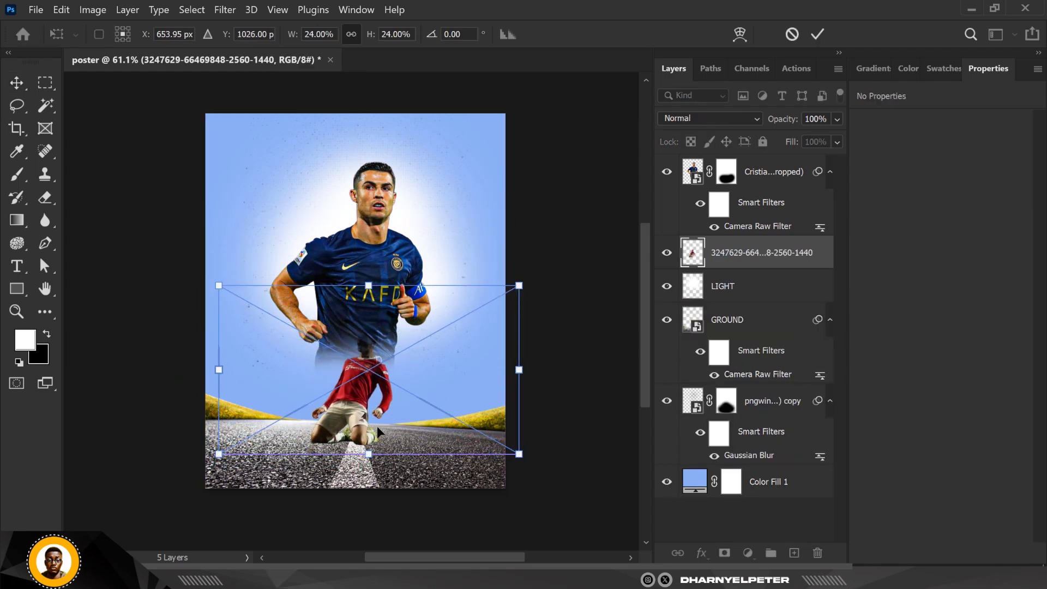
key(Return)
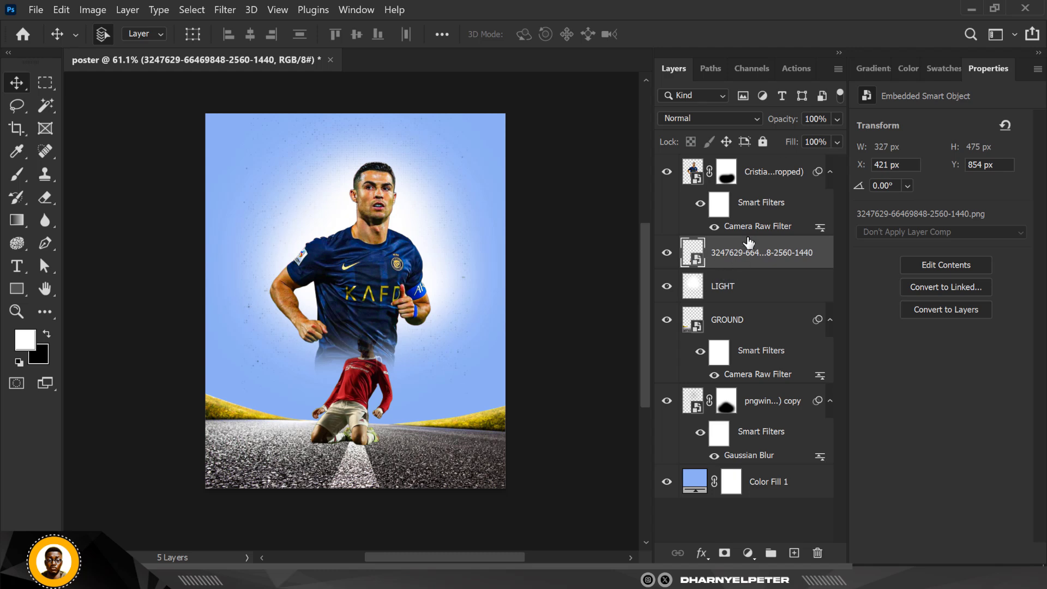
- Move the kneeling-player layer to the top of the stack and scale it to about 31% above the road
drag(750, 246, 752, 159)
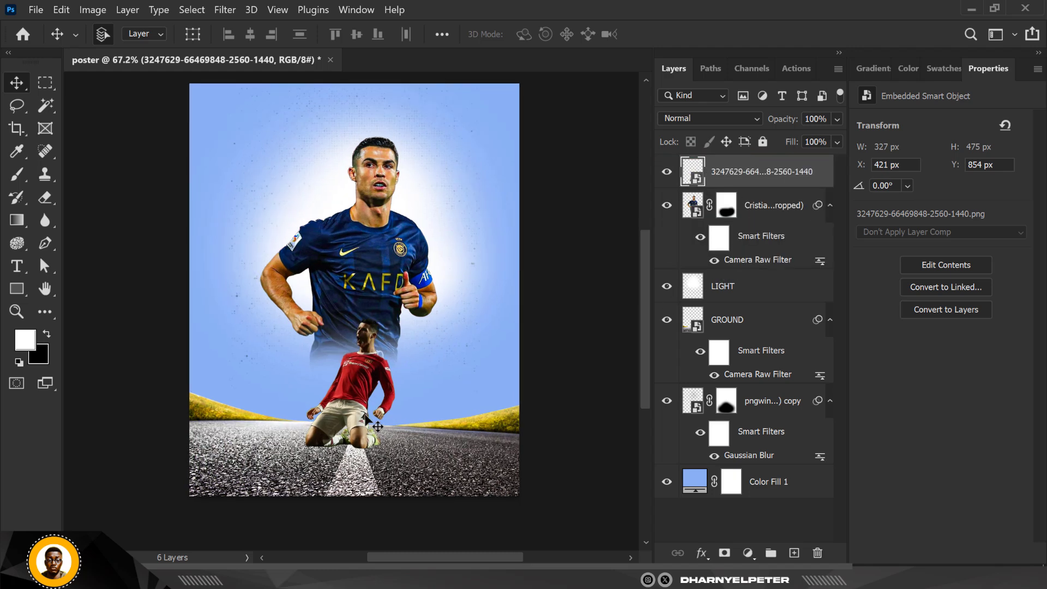
scroll(369, 408, up, 1)
key(ctrl+t)
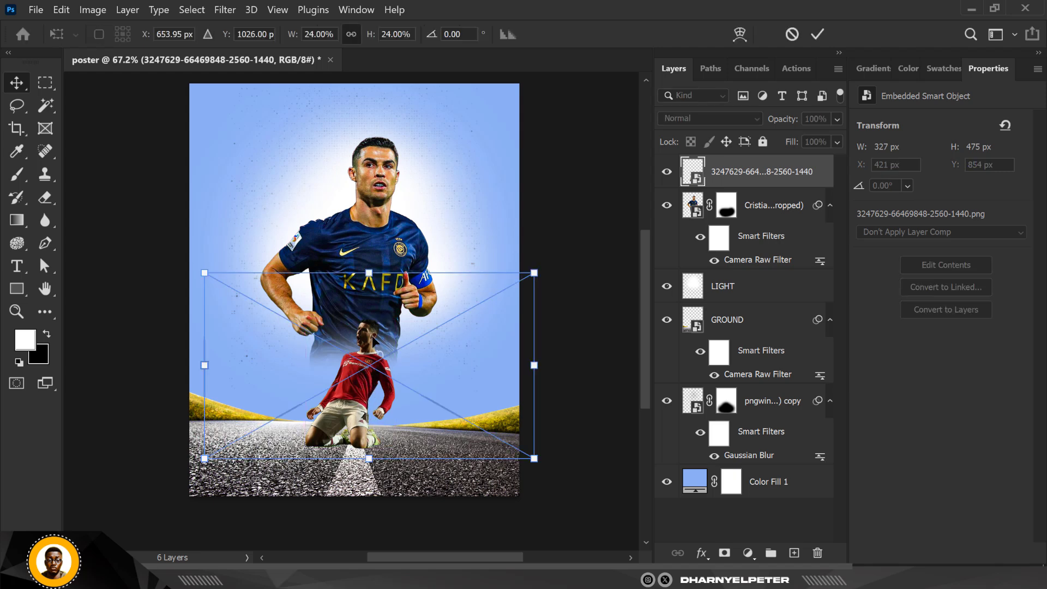
drag(534, 271, 580, 247)
drag(403, 415, 411, 389)
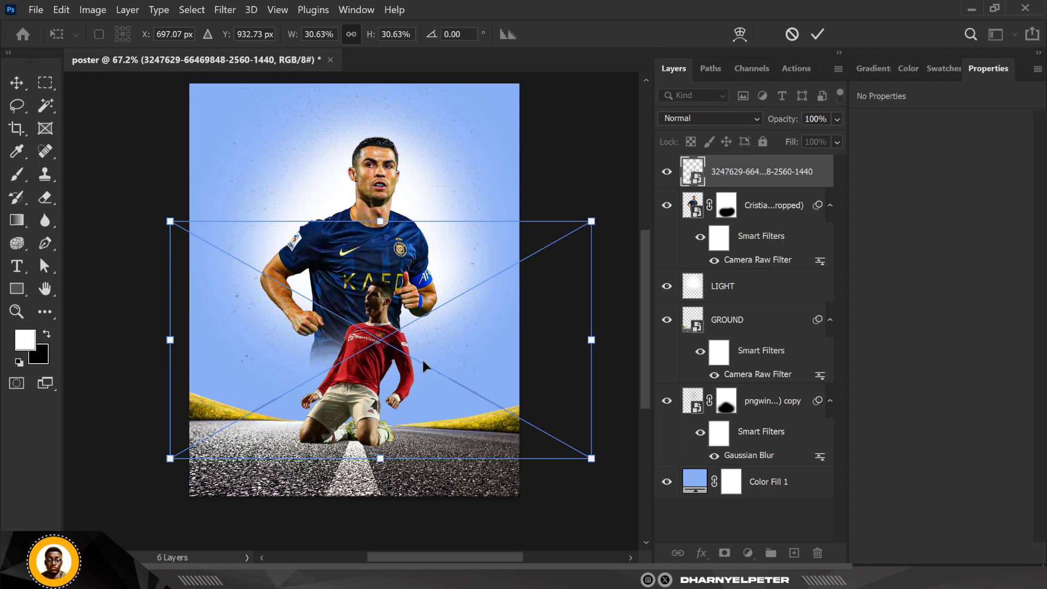
key(Return)
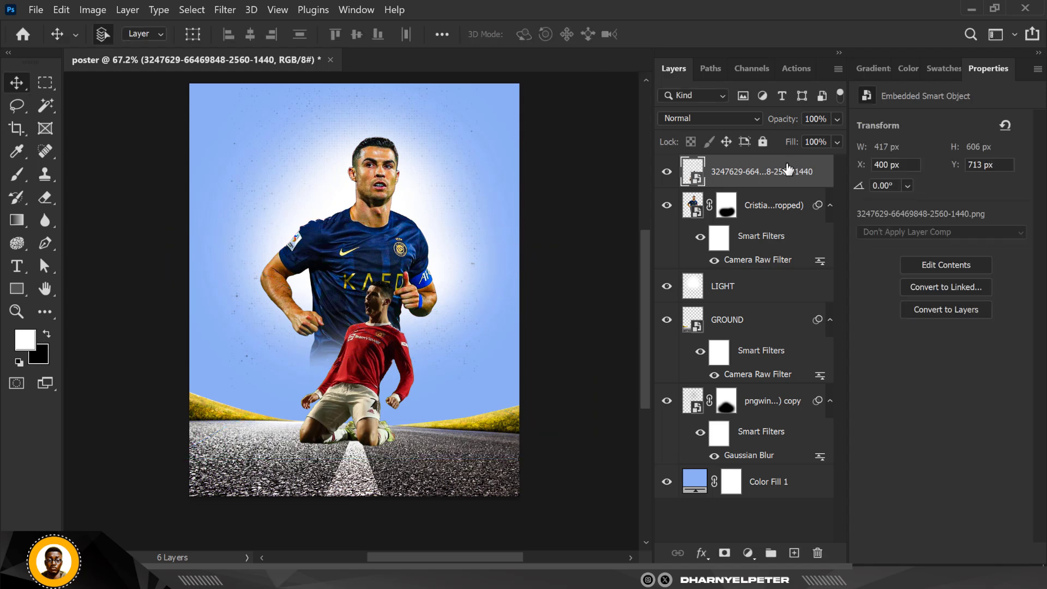
- Convert the kneeling-player layer to a smart object and enlarge it to about 108%, shifting it slightly left
right_click(788, 169)
click(840, 168)
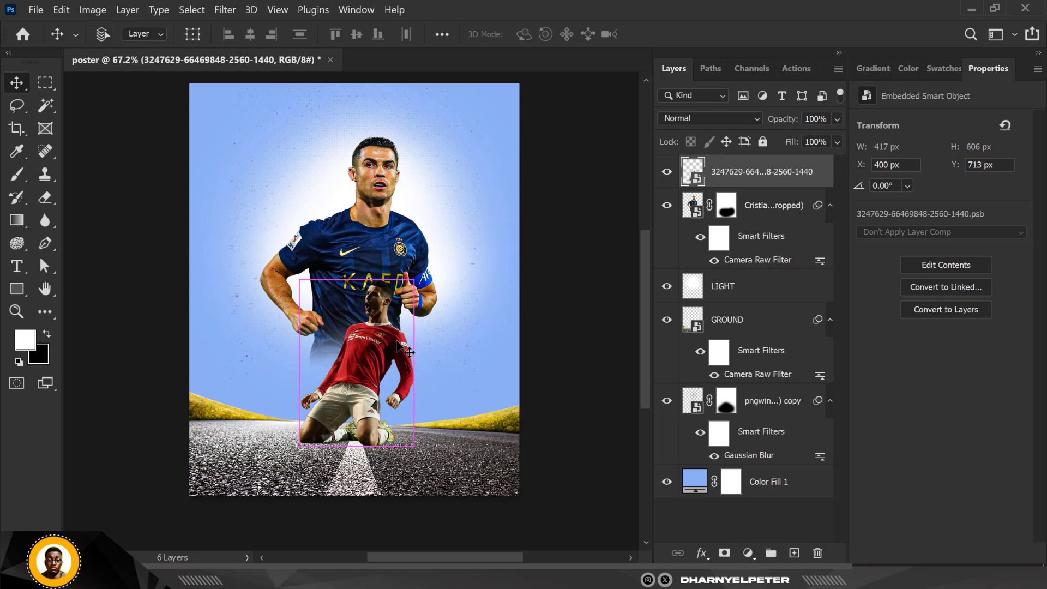
key(ctrl+t)
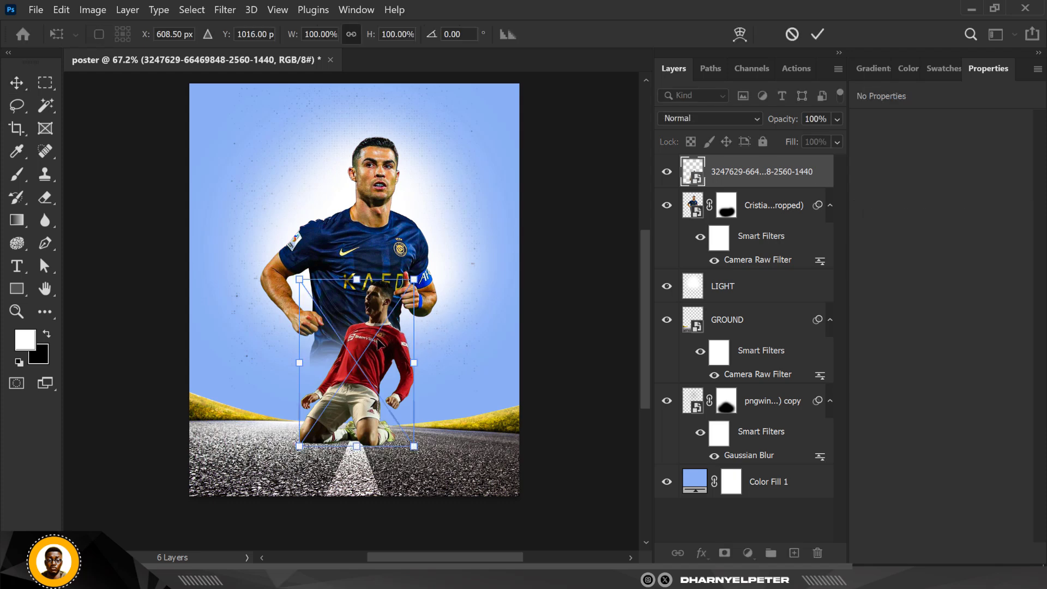
drag(381, 334, 369, 352)
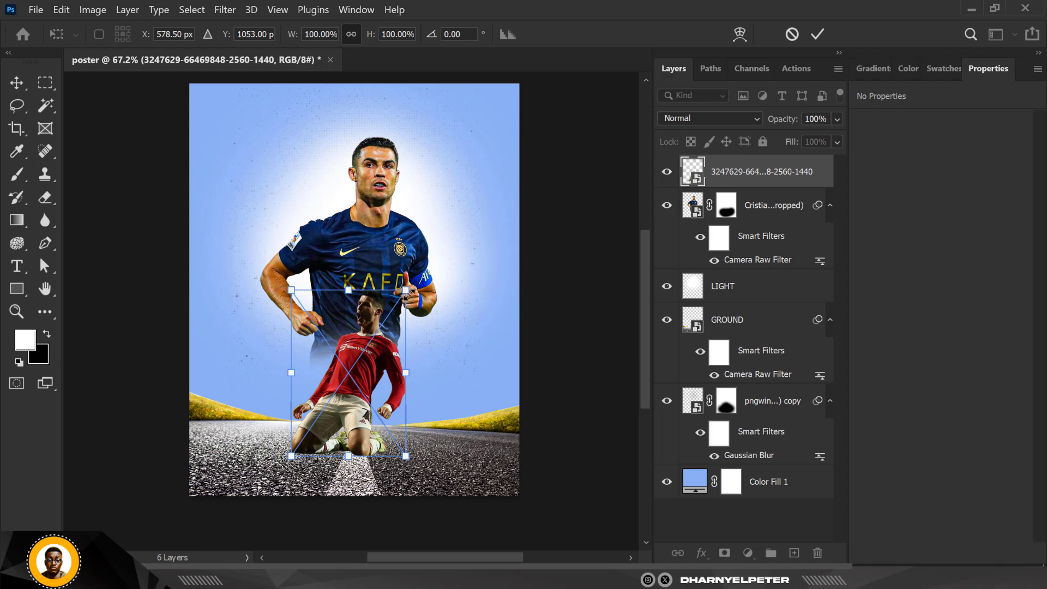
drag(406, 290, 410, 283)
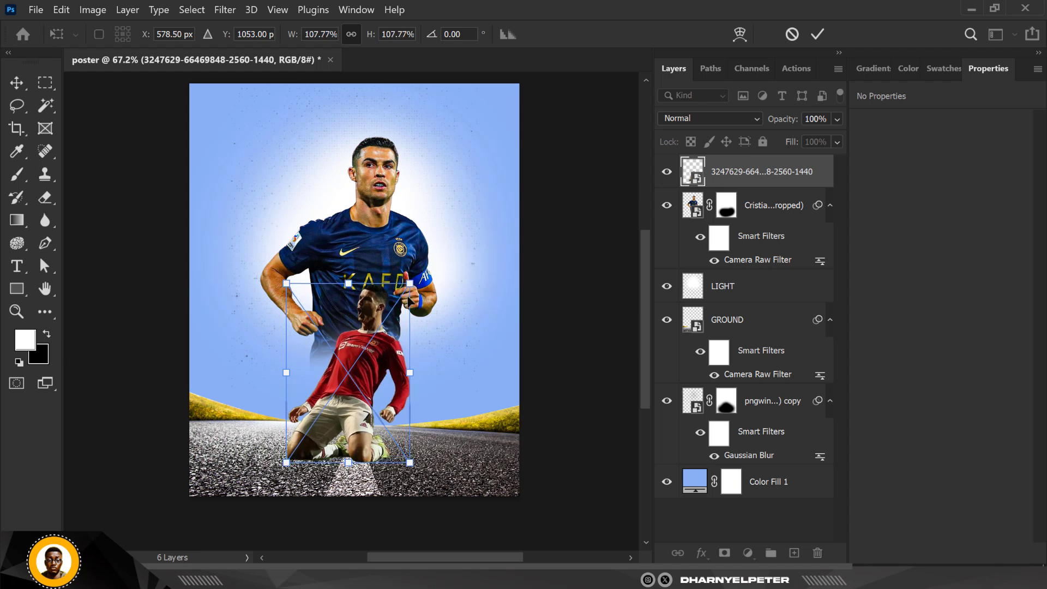
key(Return)
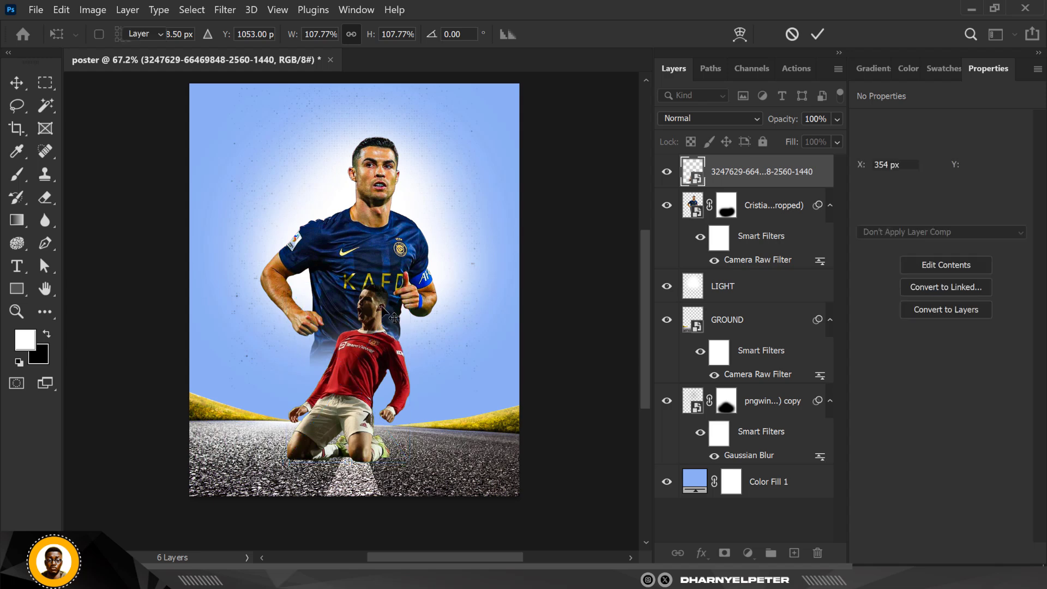
- Enlarge the main Ronaldo photo to about 105% and shift it slightly up and left
click(696, 204)
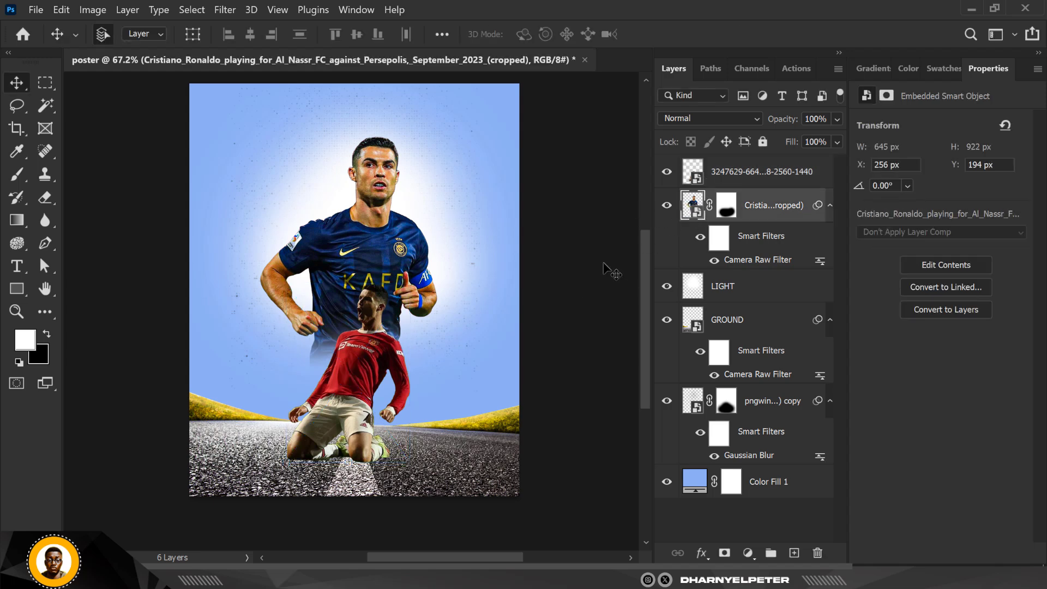
key(ctrl+t)
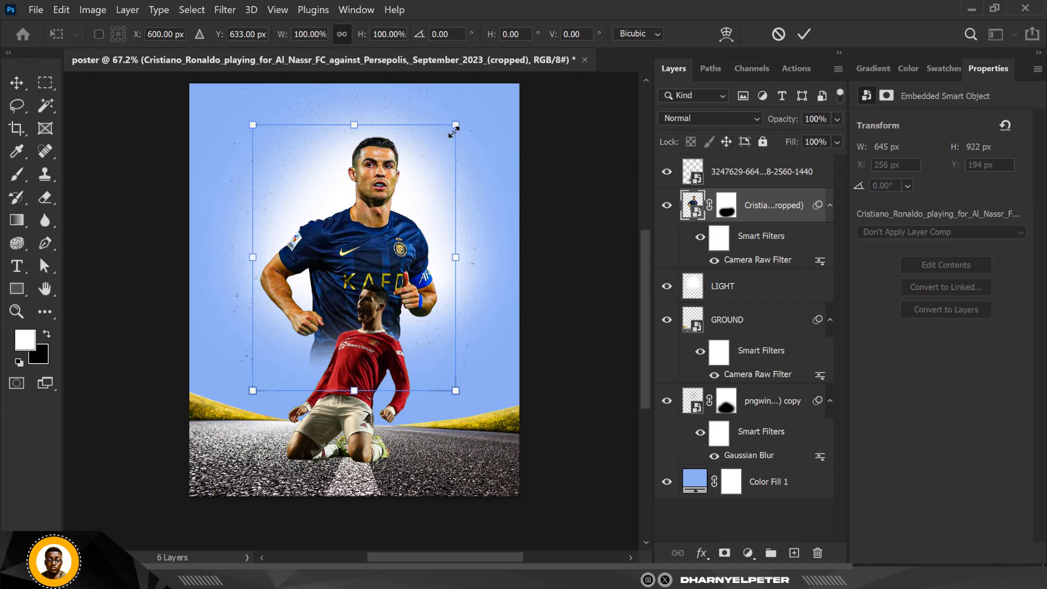
drag(456, 125, 461, 117)
drag(395, 195, 387, 198)
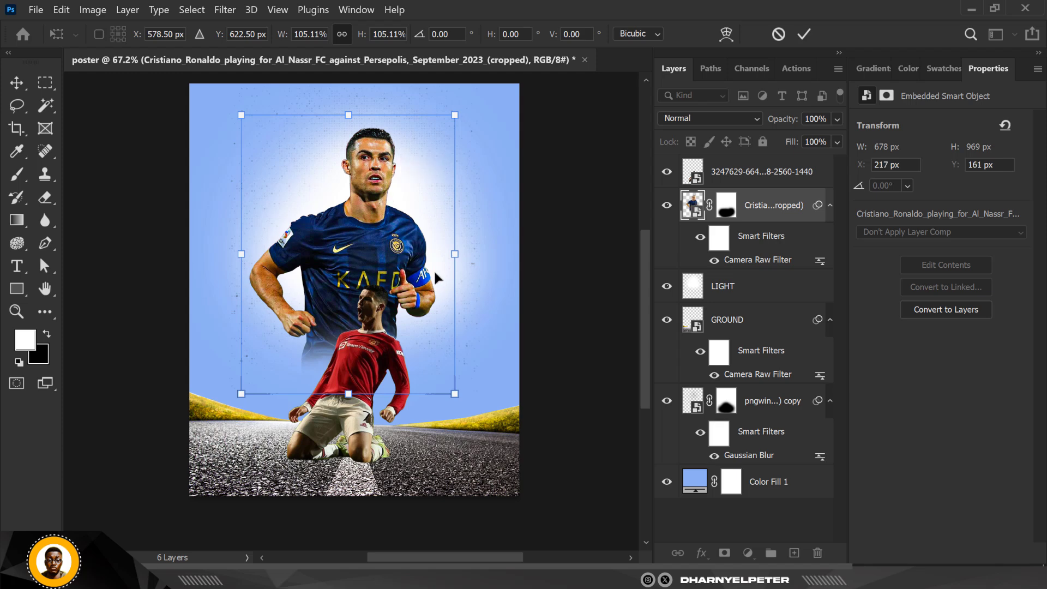
key(Return)
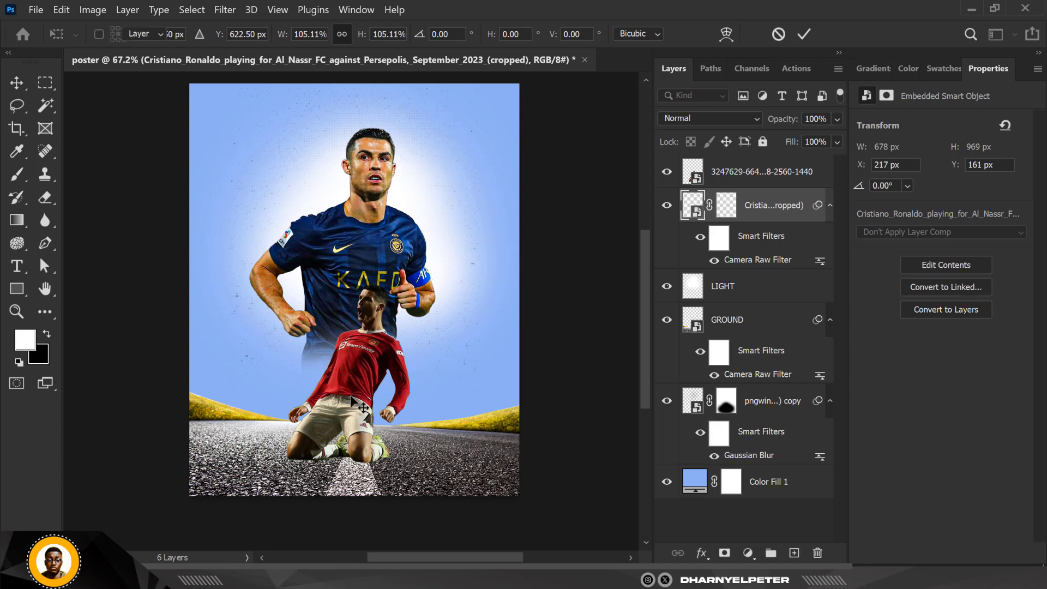
- Reposition the kneeling-player image and shrink it slightly so it sits centred on the road
click(365, 380)
drag(366, 380, 356, 372)
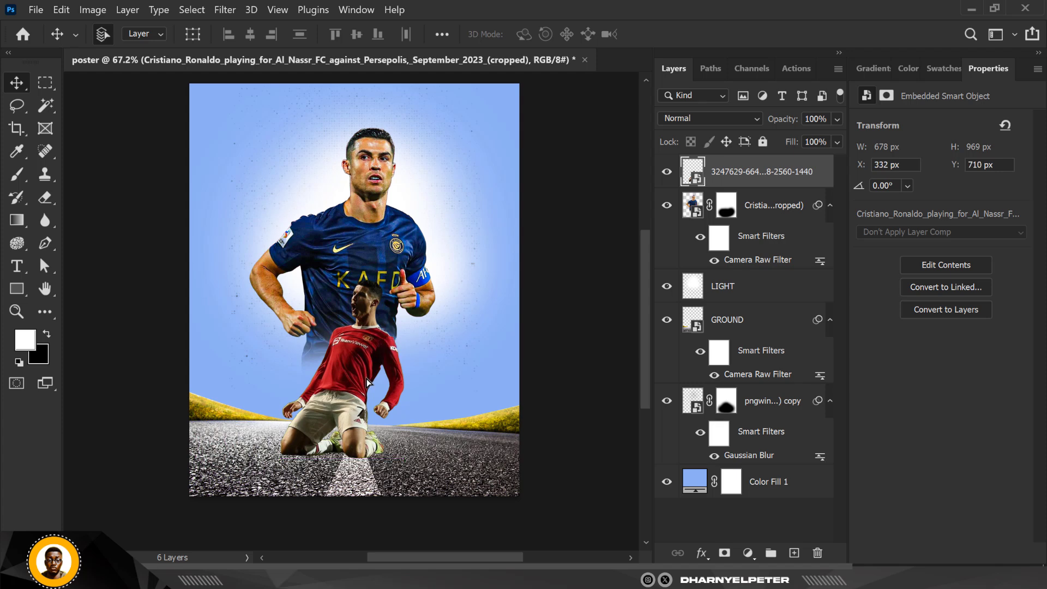
key(ctrl+t)
drag(404, 280, 395, 291)
drag(344, 366, 360, 370)
key(Return)
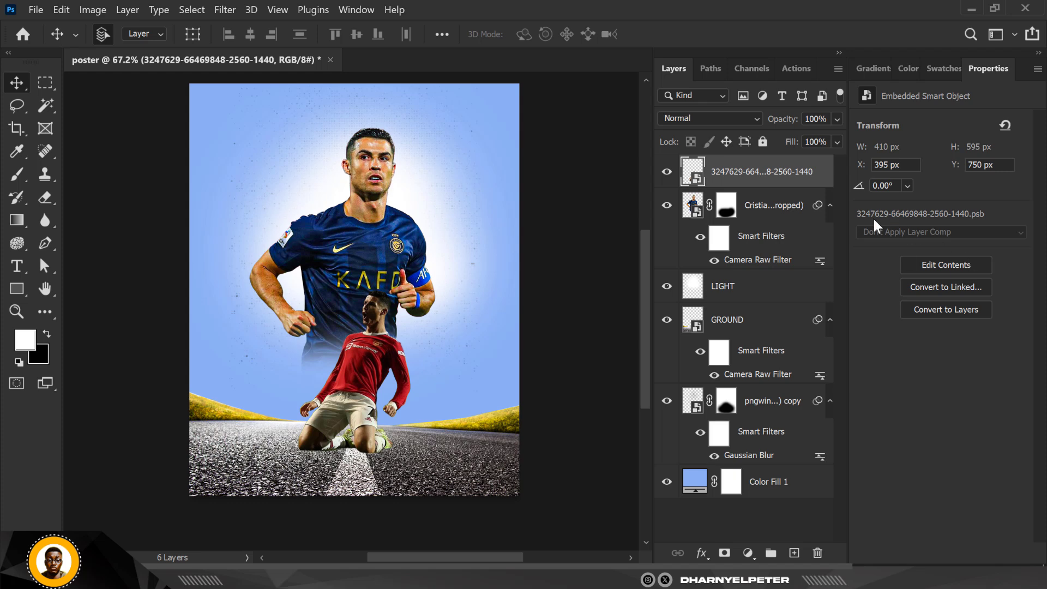
- Add a new empty layer directly above the GROUND layer
click(766, 208)
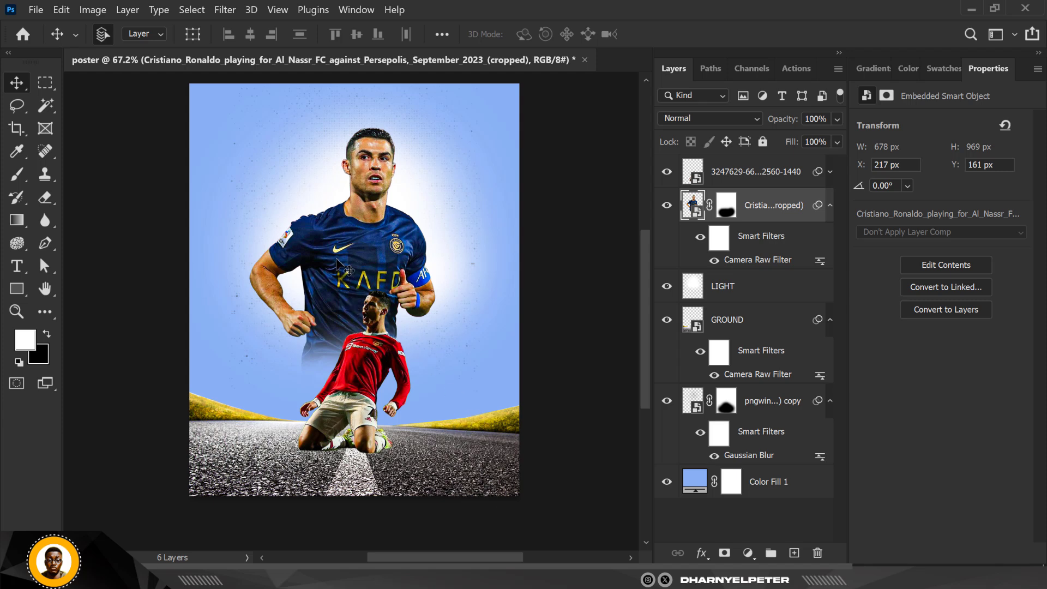
click(441, 472)
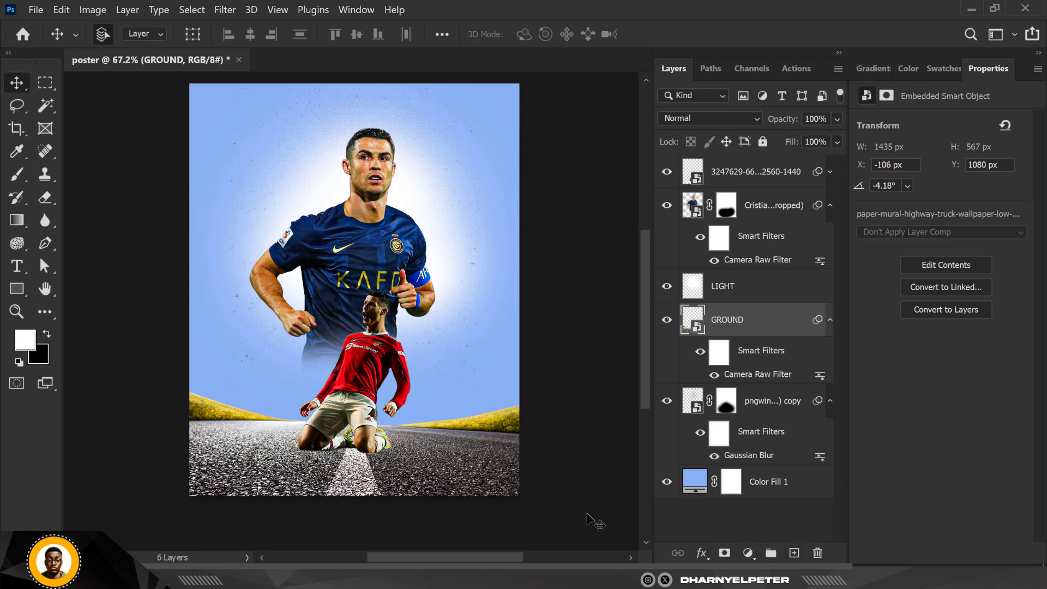
click(794, 553)
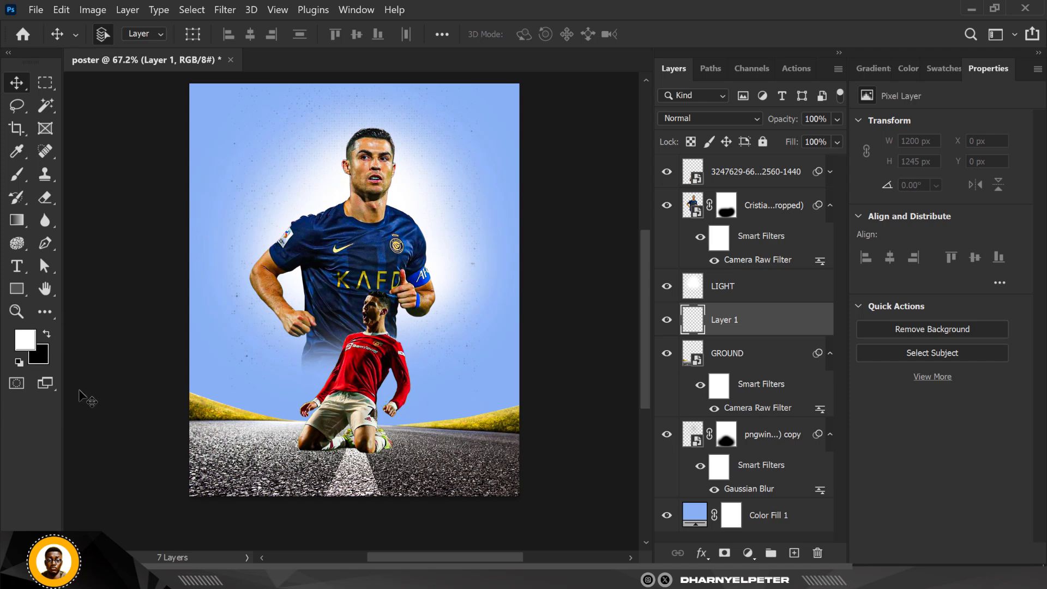
- Set the foreground colour to 89b1f5 and paint over the road area on the new layer with a large 700 px soft brush
click(25, 342)
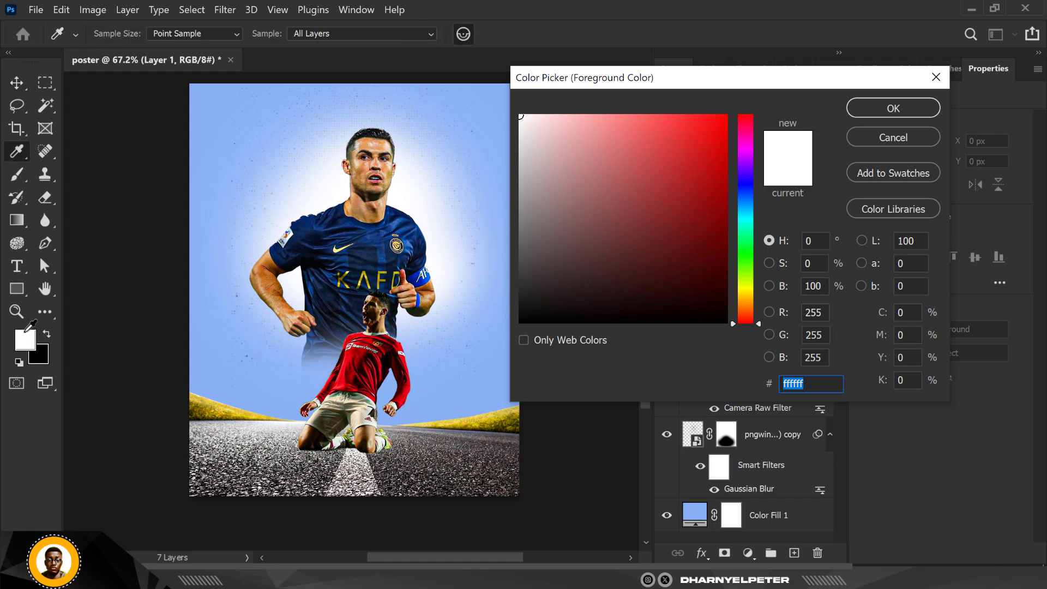
click(195, 108)
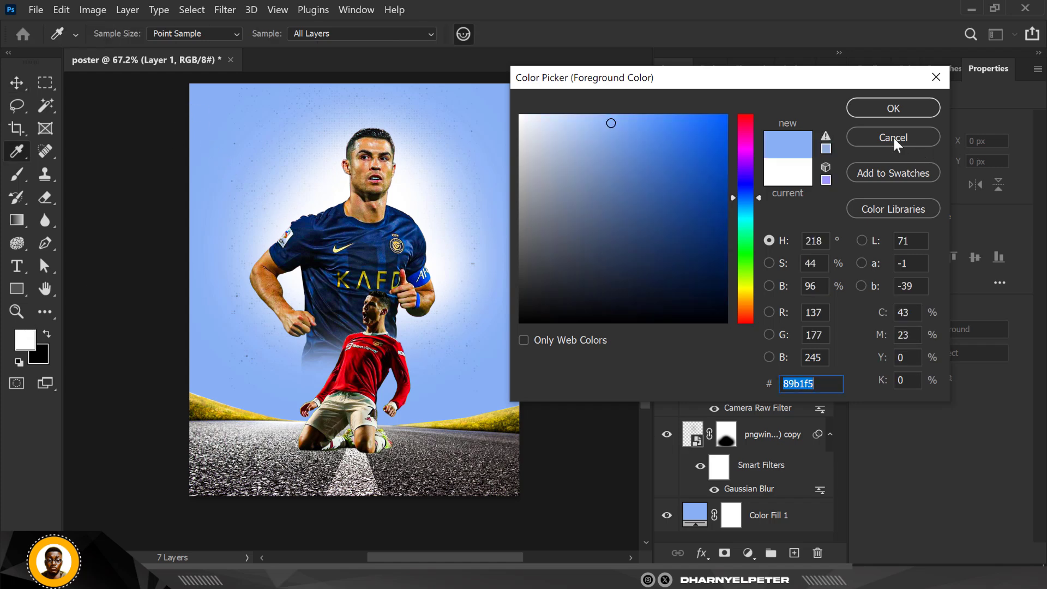
click(897, 109)
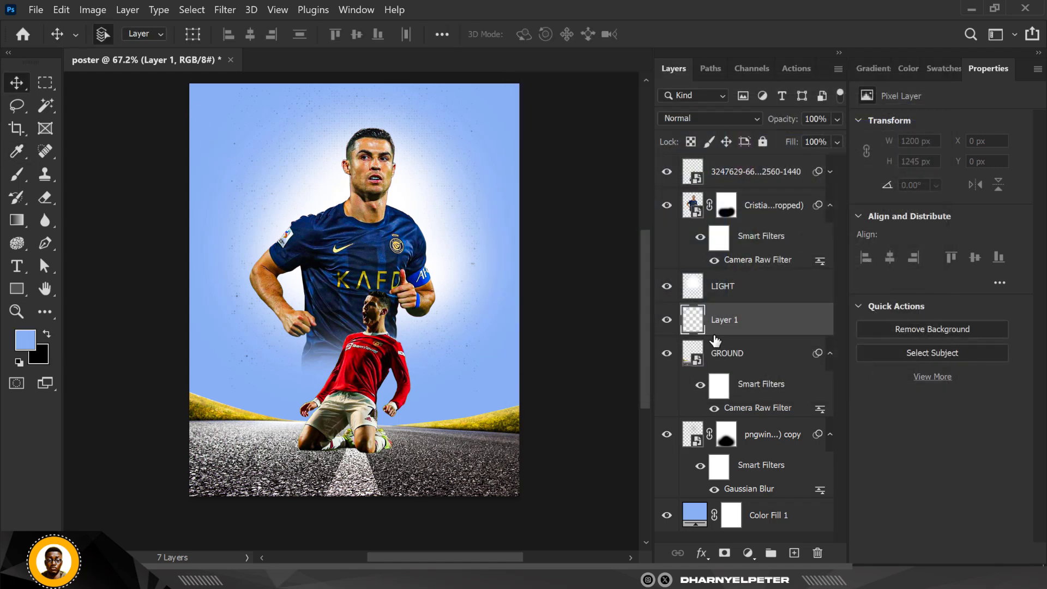
click(17, 197)
key(b)
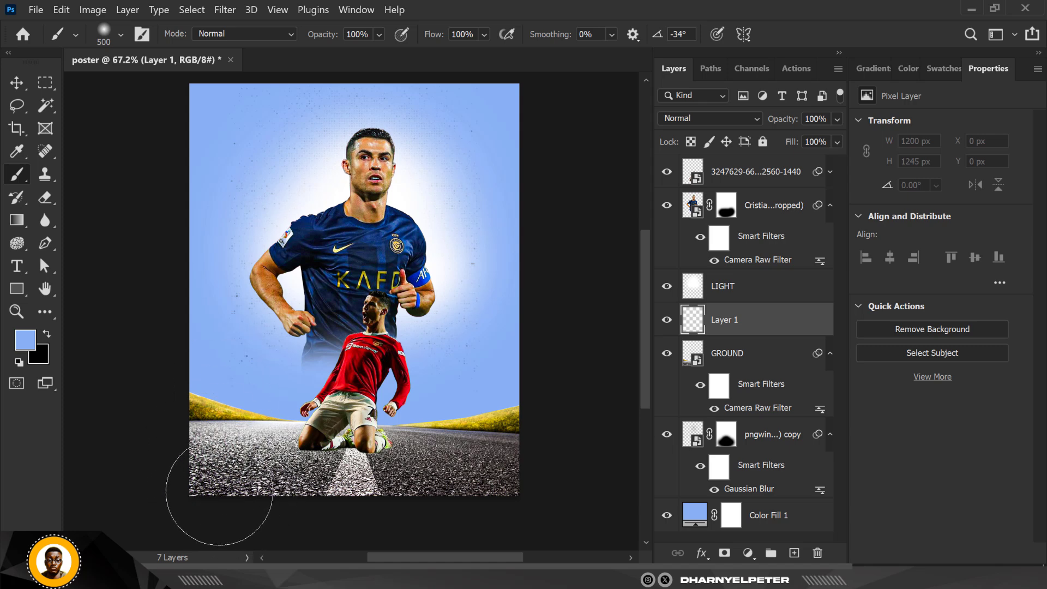
mouse_move(187, 502)
mouse_down()
mouse_move(346, 517)
mouse_move(435, 512)
mouse_move(568, 475)
mouse_move(140, 513)
mouse_up()
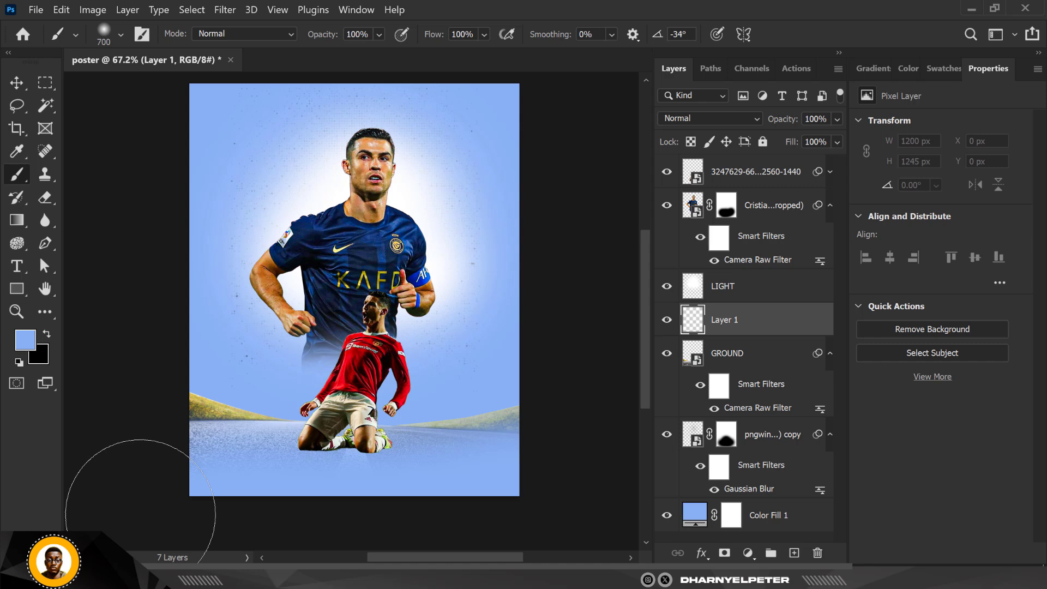
- Apply a Gaussian Blur of about 4.4 pixels to the GROUND road layer
click(17, 83)
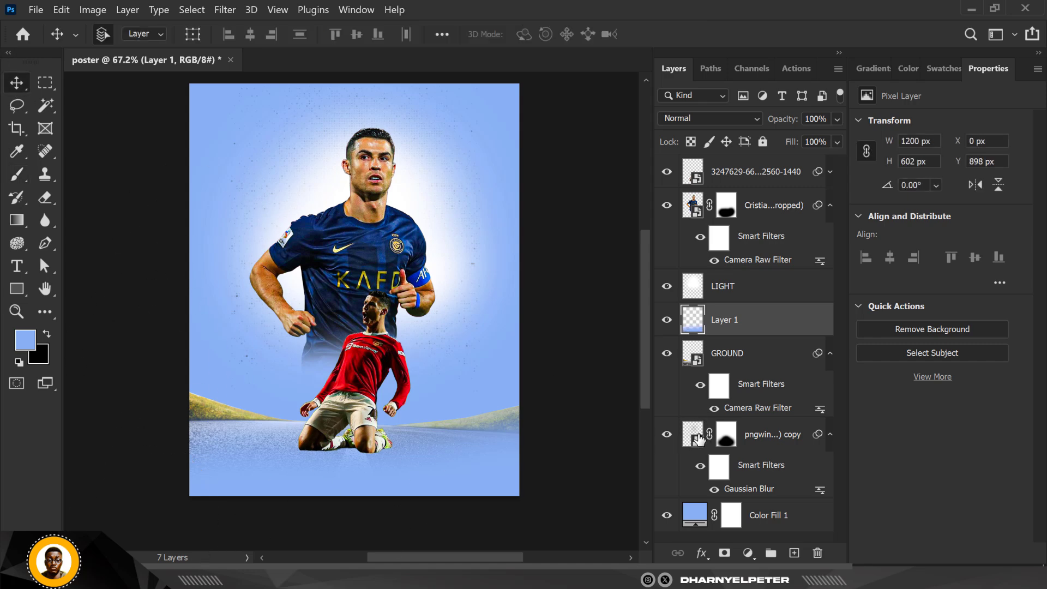
click(738, 364)
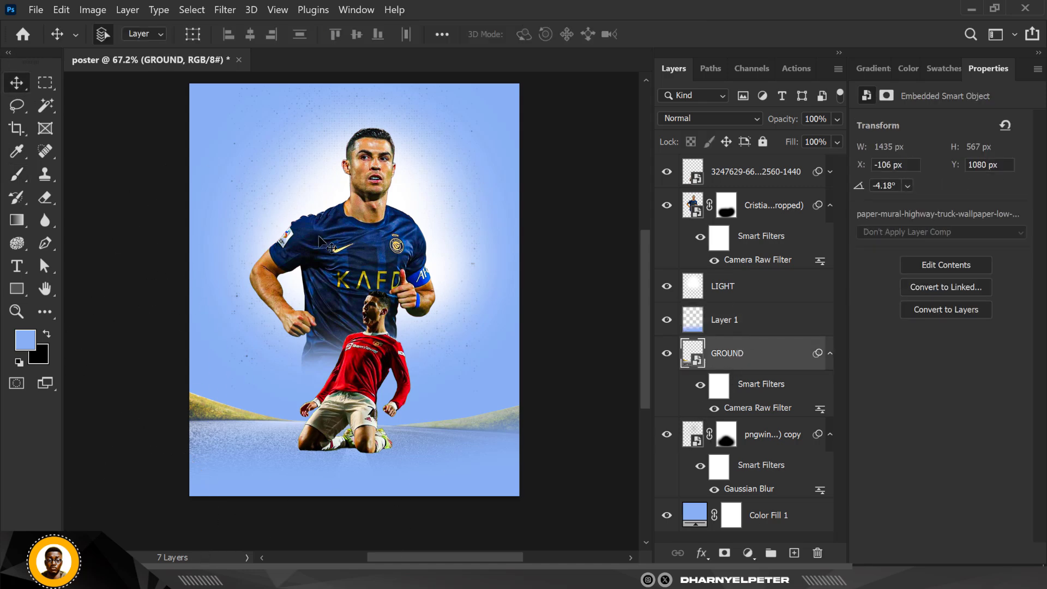
click(225, 9)
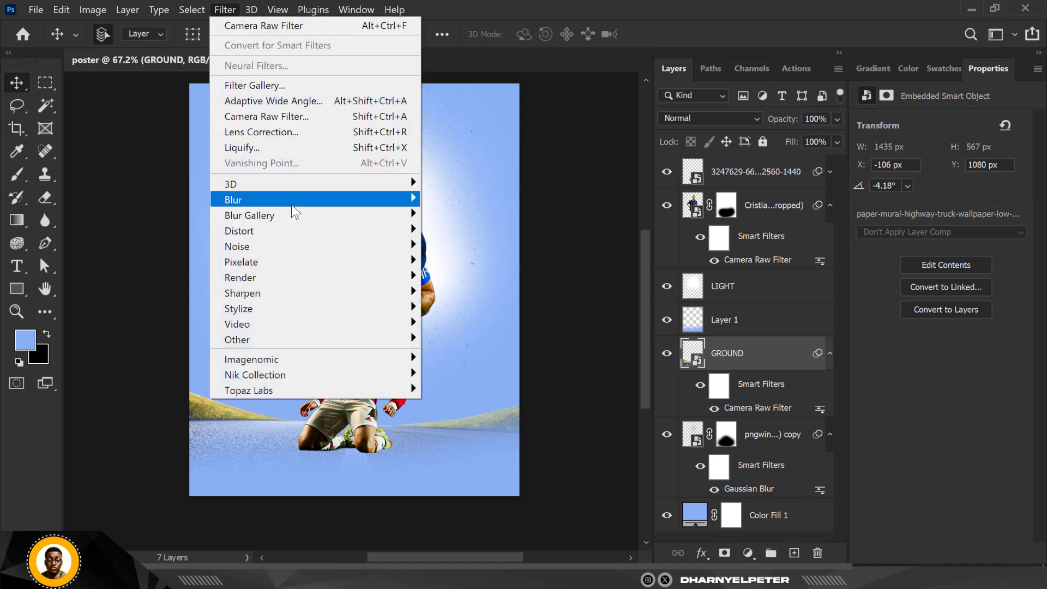
mouse_move(333, 214)
click(486, 262)
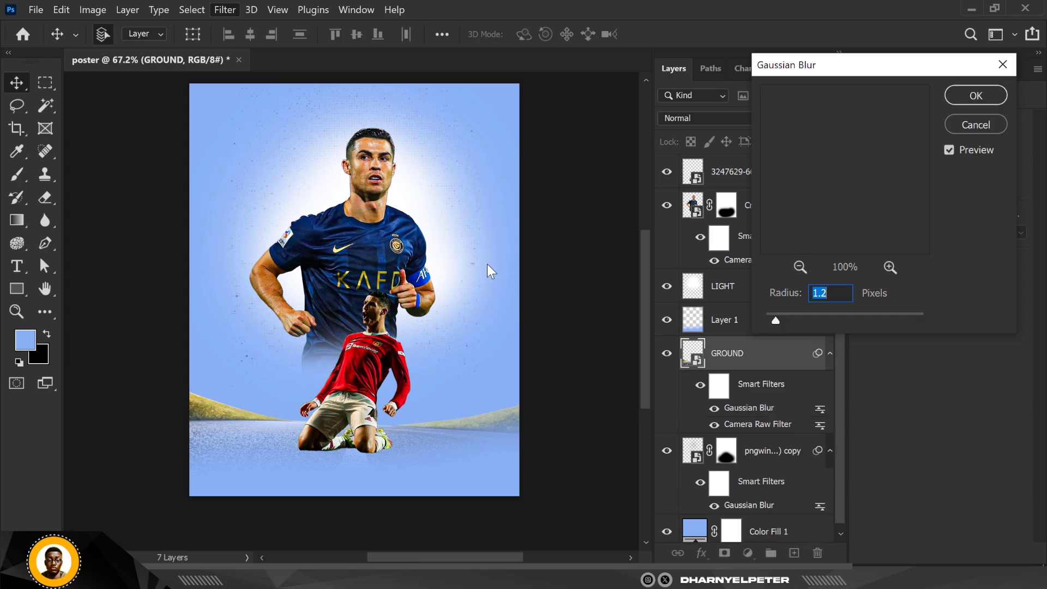
drag(784, 318, 804, 321)
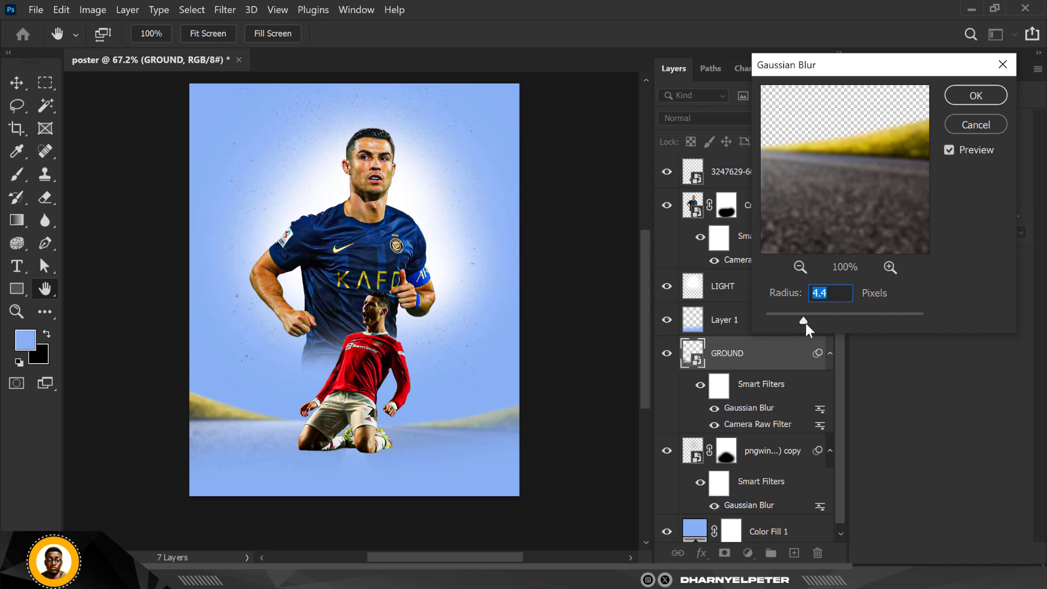
click(793, 313)
click(975, 96)
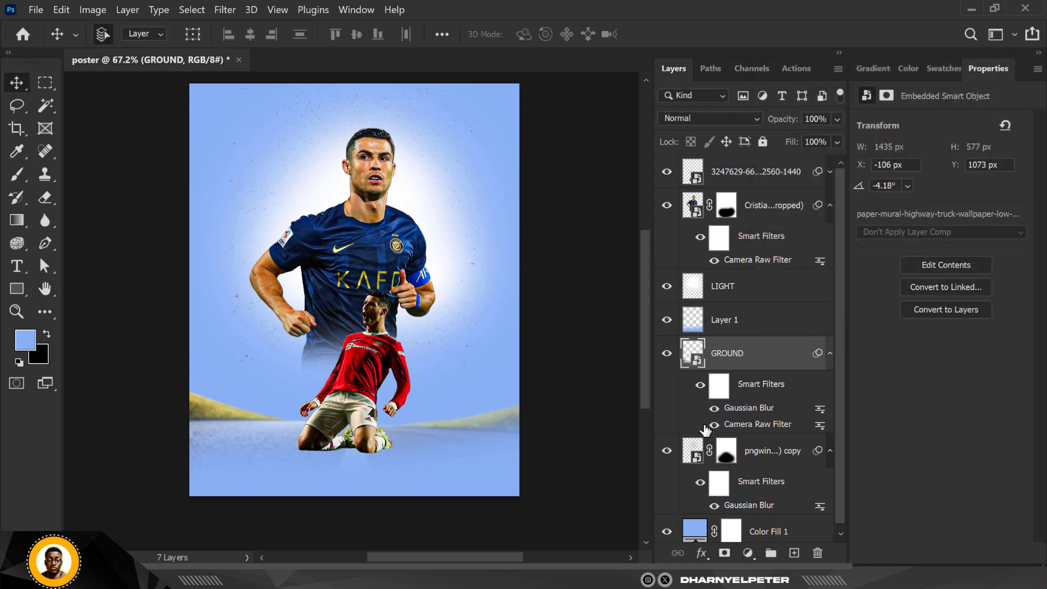
- Toggle the visibility of Layer 1 and the main Ronaldo photo to compare the poster with and without them
click(728, 327)
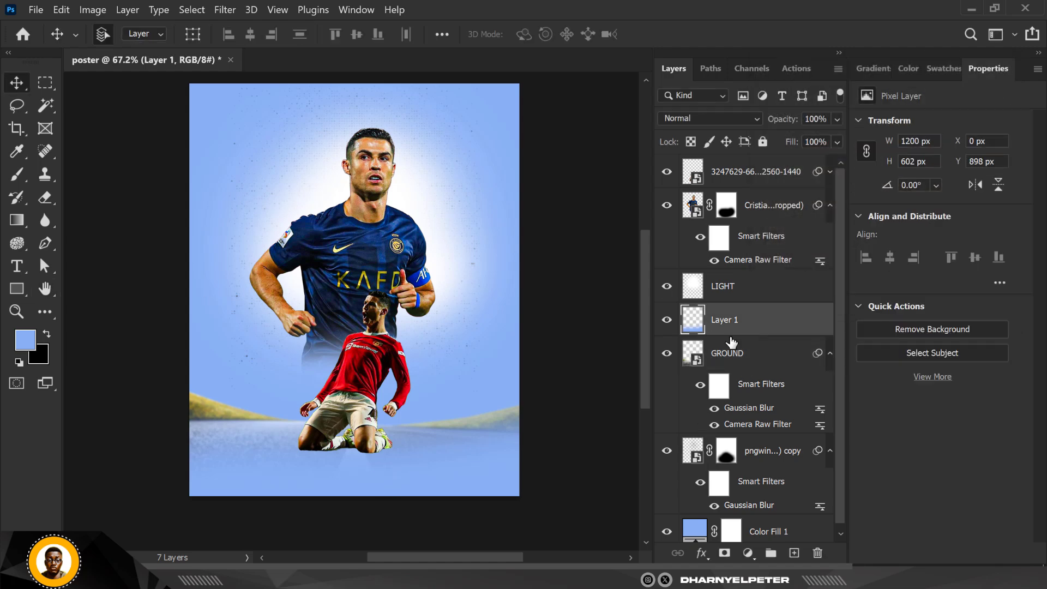
click(666, 321)
click(666, 321)
scroll(313, 457, up, 3)
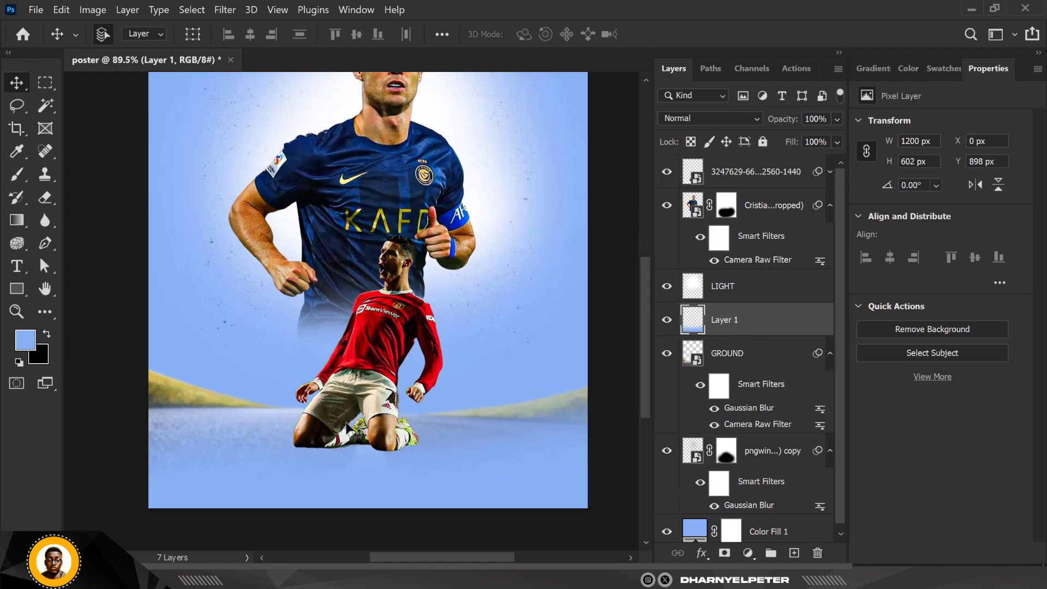
click(751, 205)
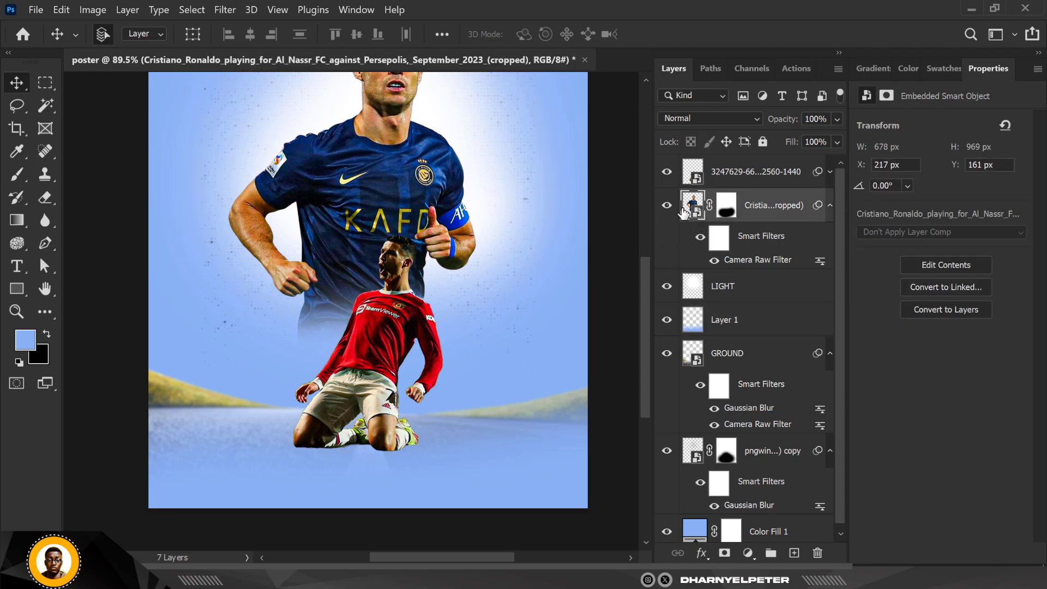
click(666, 207)
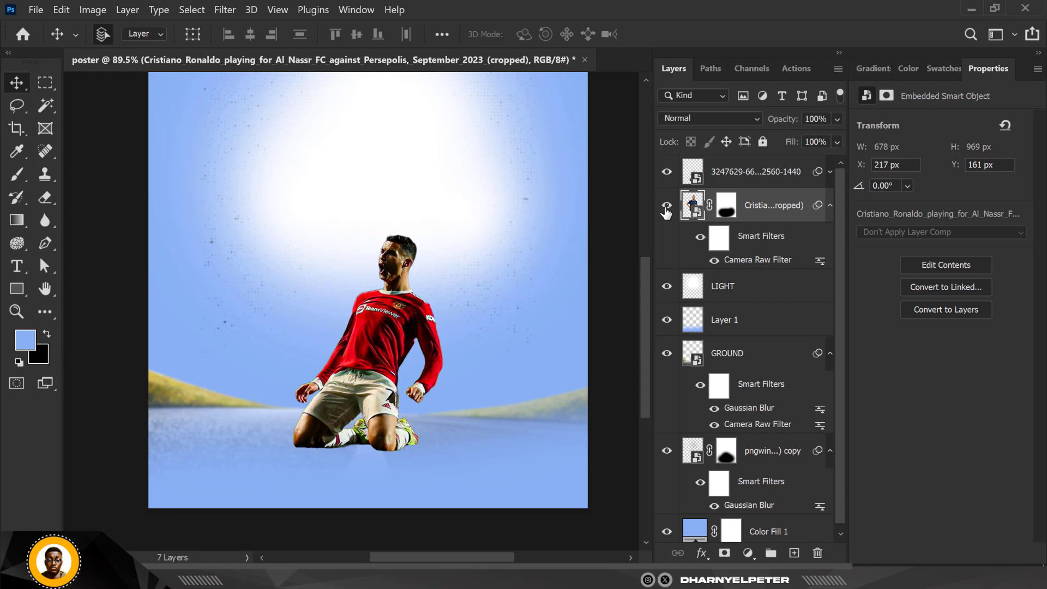
click(666, 206)
scroll(343, 368, down, 1)
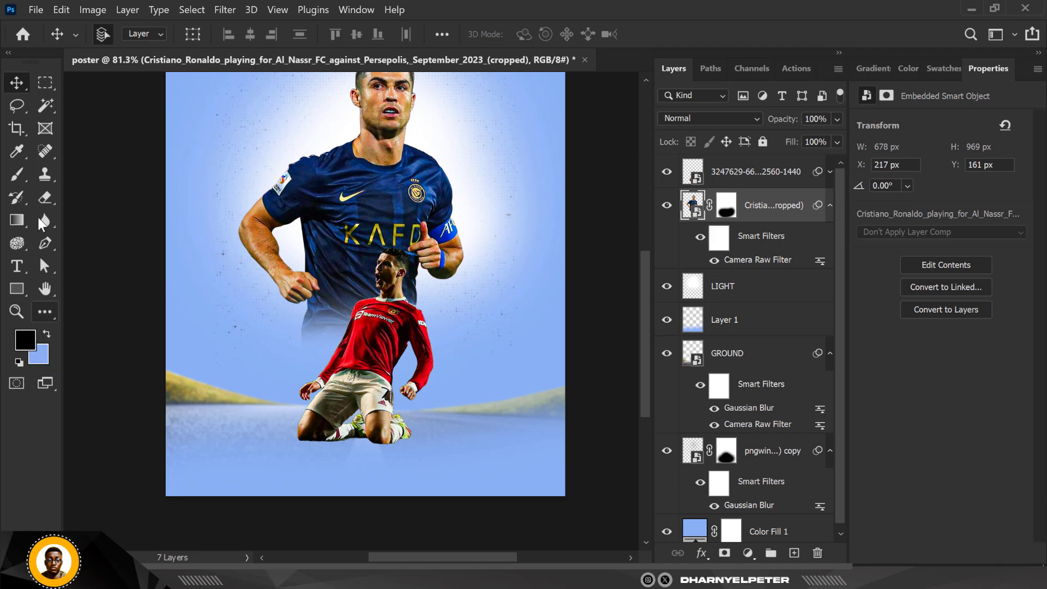
- Add a new layer above the main photo and paint a black dot under the kneeling player's left knee with a 100 px brush
click(12, 172)
click(81, 173)
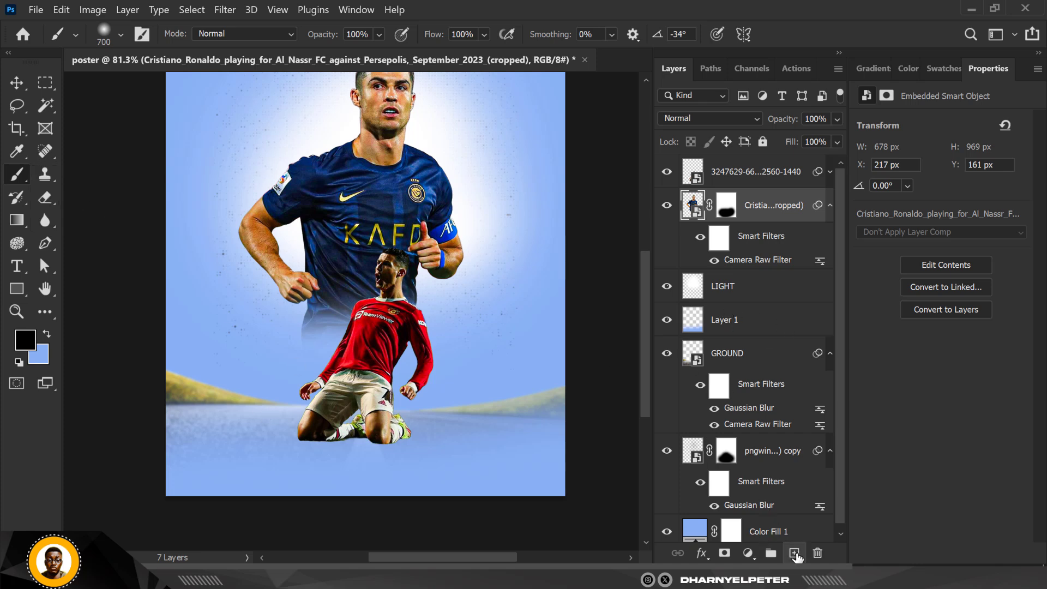
click(794, 552)
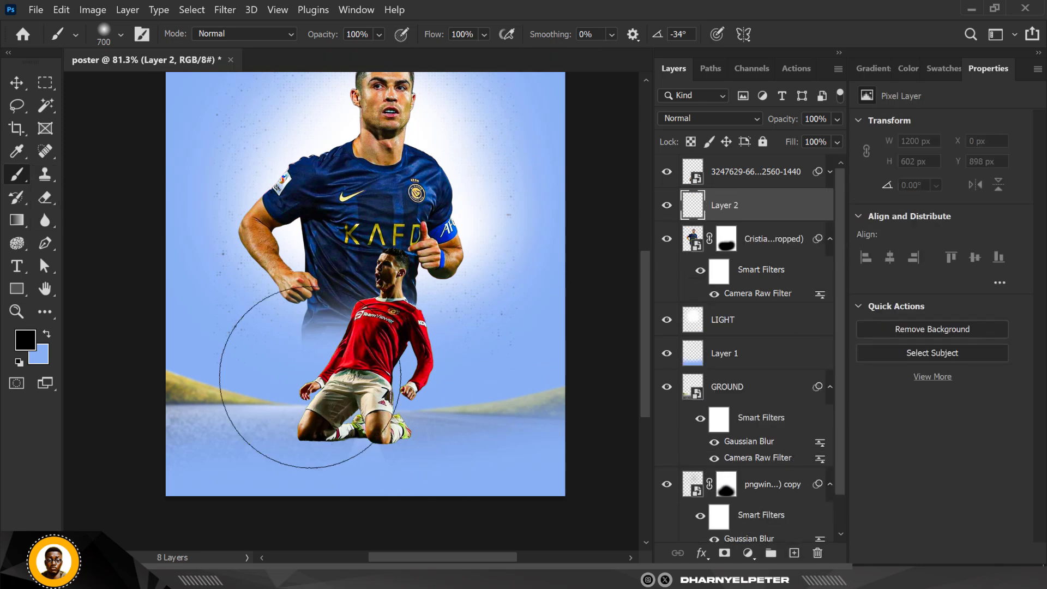
key(bracketleft)
key(bracketleft)
key(bracketleft)
key(bracketleft)
key(bracketleft)
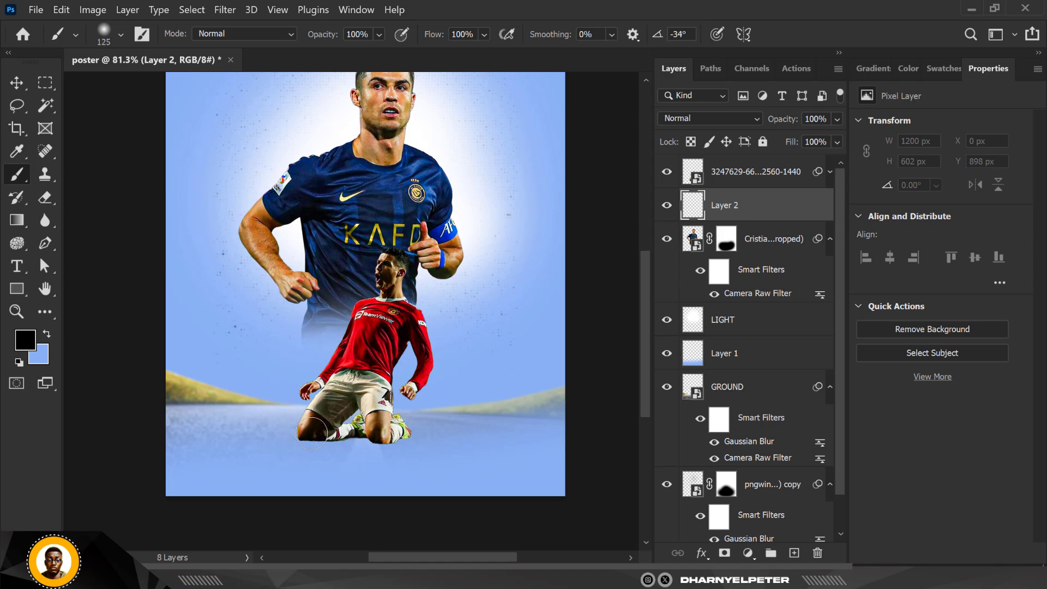
scroll(310, 432, up, 5)
key(bracketleft)
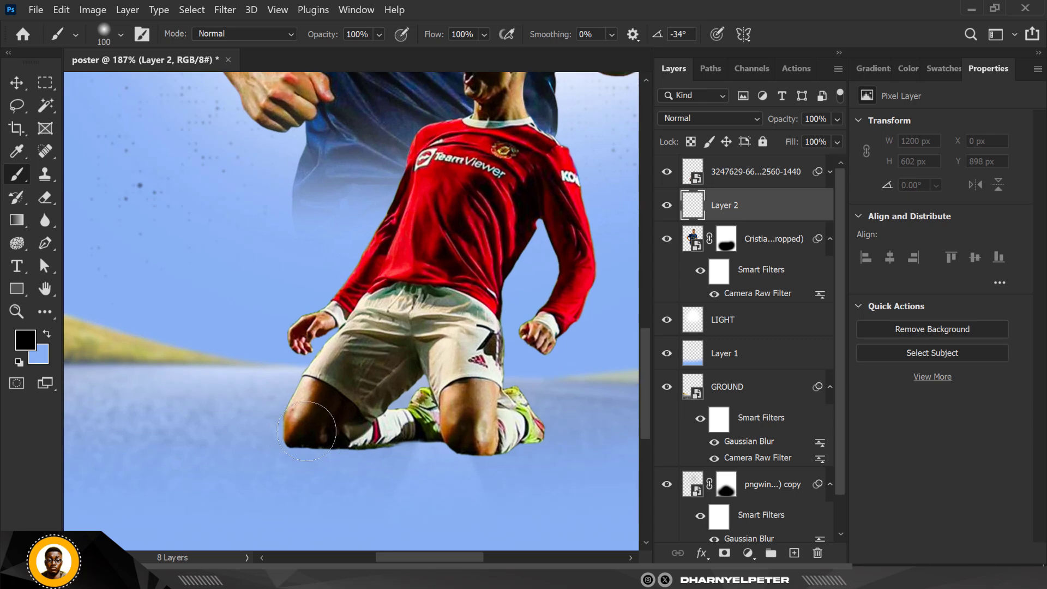
click(307, 428)
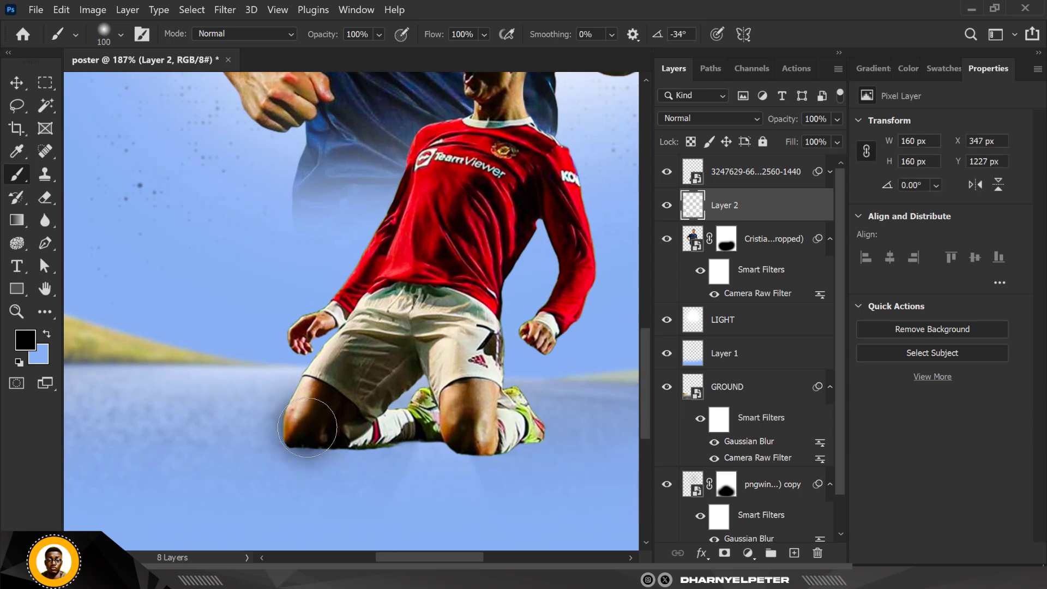
click(307, 427)
- Squash the black dot into a flat shadow about 222 × 59 px beneath the left knee
key(ctrl+t)
mouse_move(307, 363)
mouse_down()
mouse_move(307, 457)
mouse_move(393, 449)
mouse_up()
drag(325, 476, 322, 452)
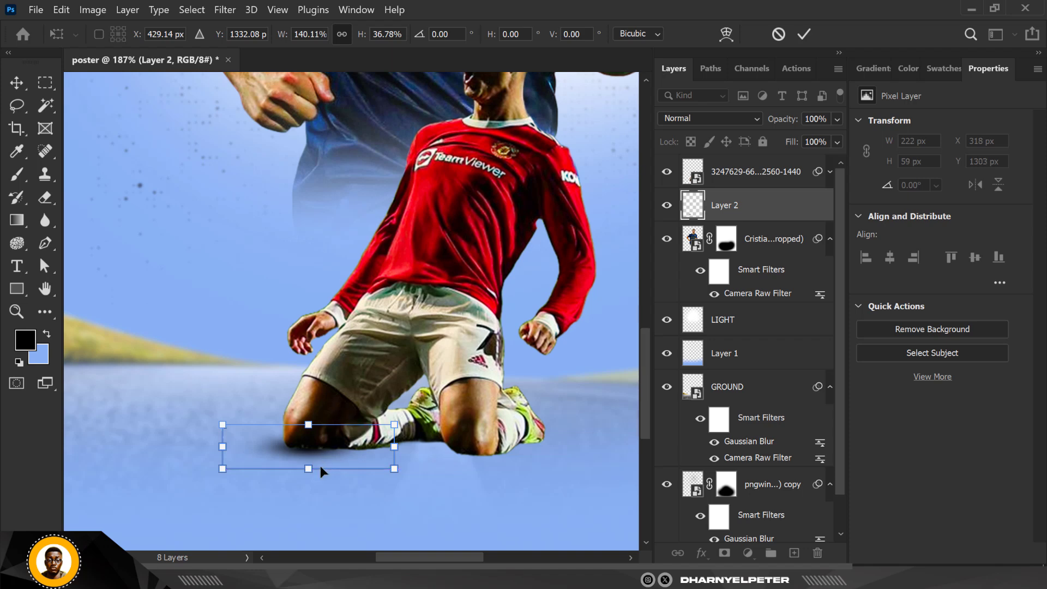
key(Return)
click(16, 82)
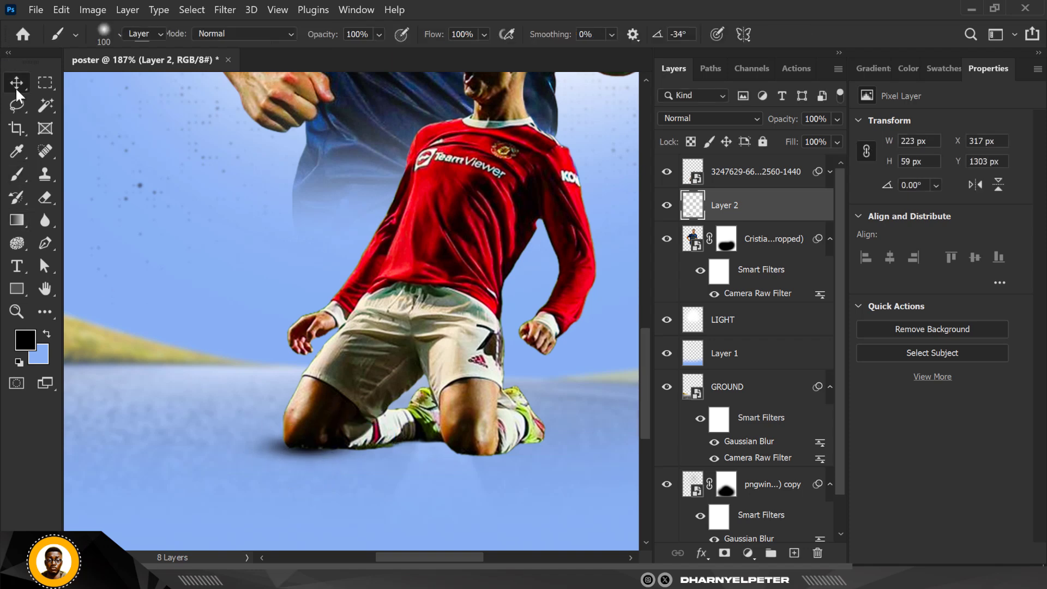
- Duplicate the shadow, flip the copy horizontally and move it beneath the right knee
key(ctrl+j)
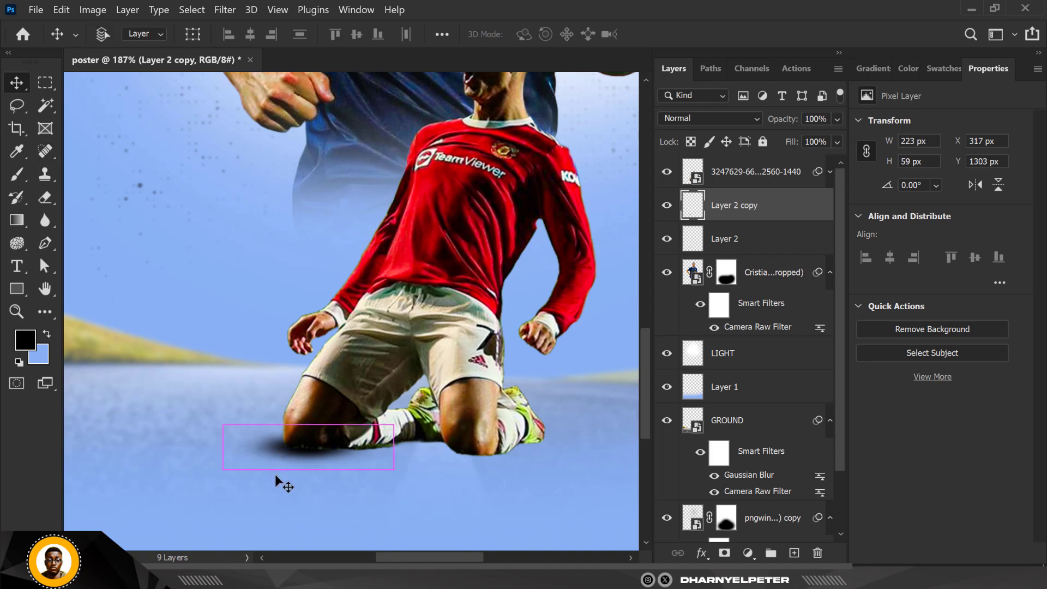
key(ctrl+t)
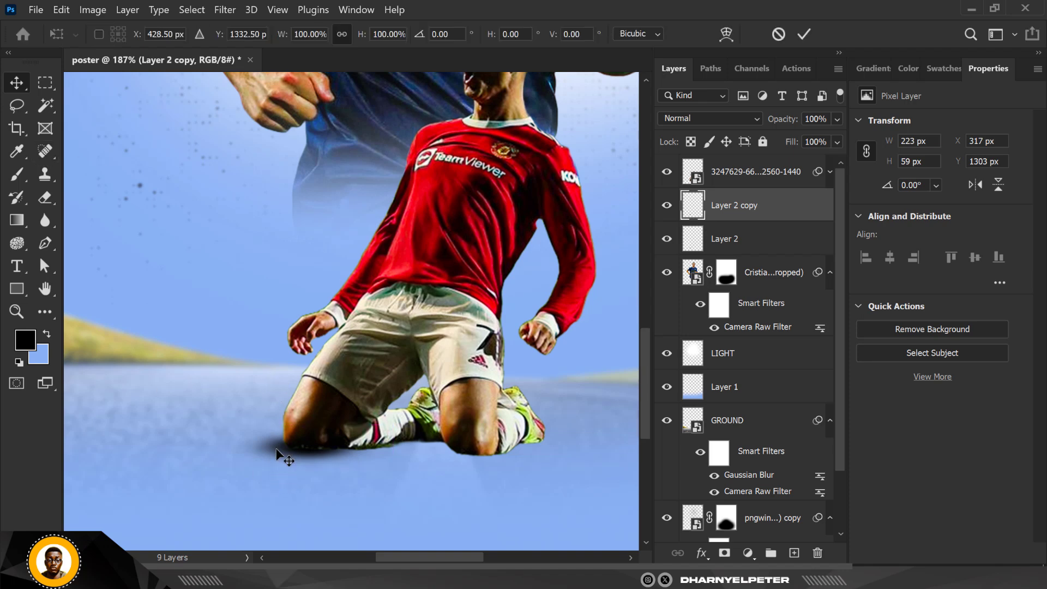
right_click(282, 451)
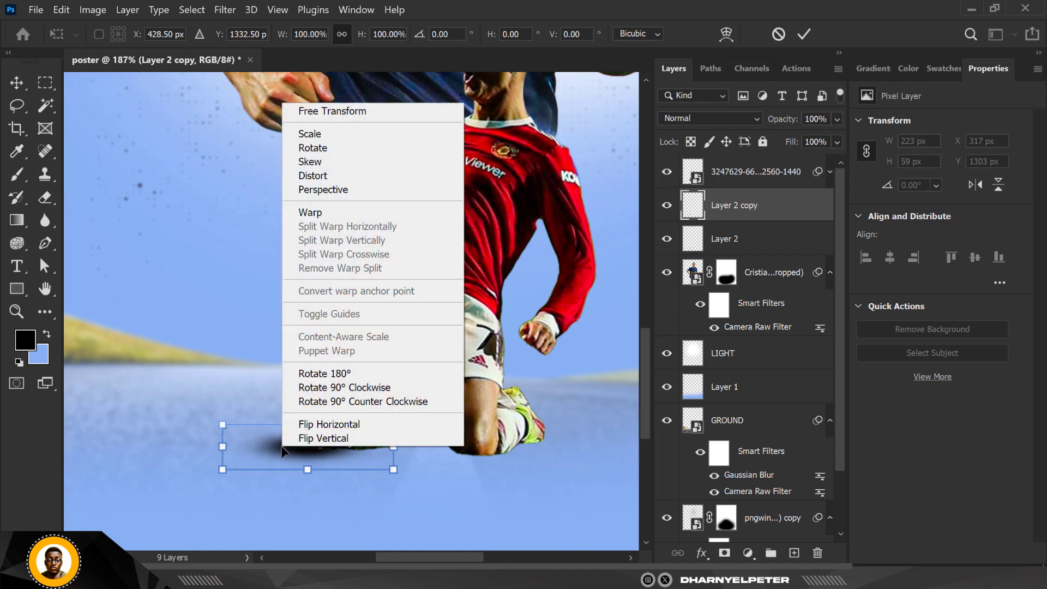
click(324, 428)
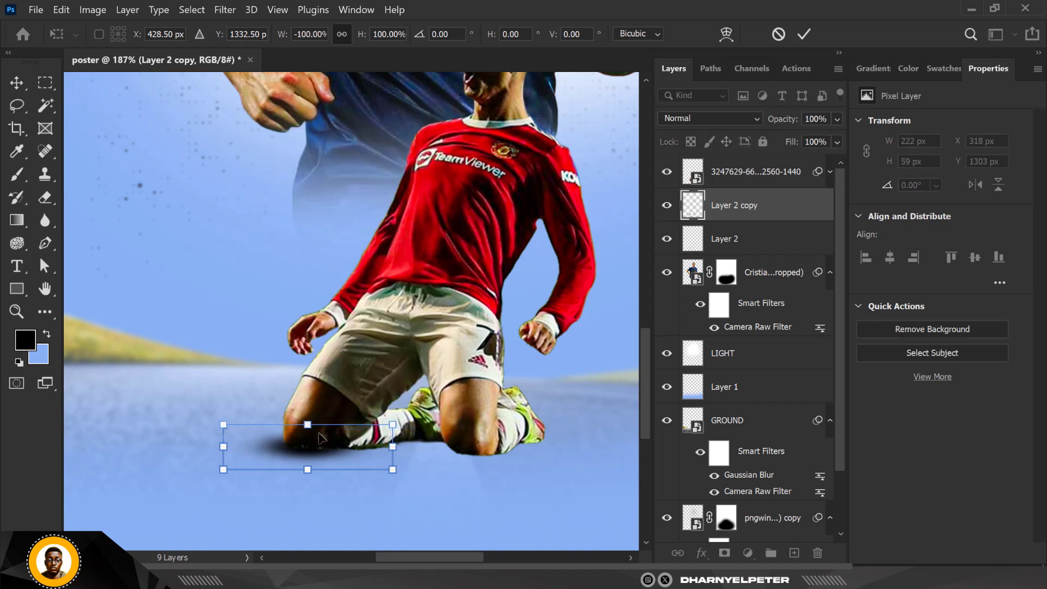
drag(295, 456, 467, 468)
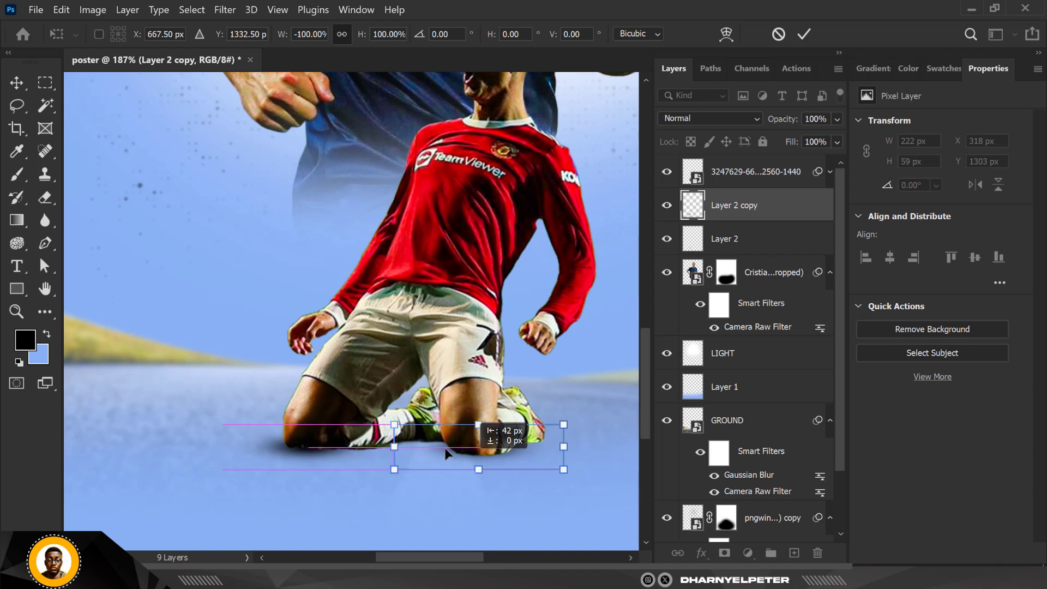
drag(456, 462, 444, 454)
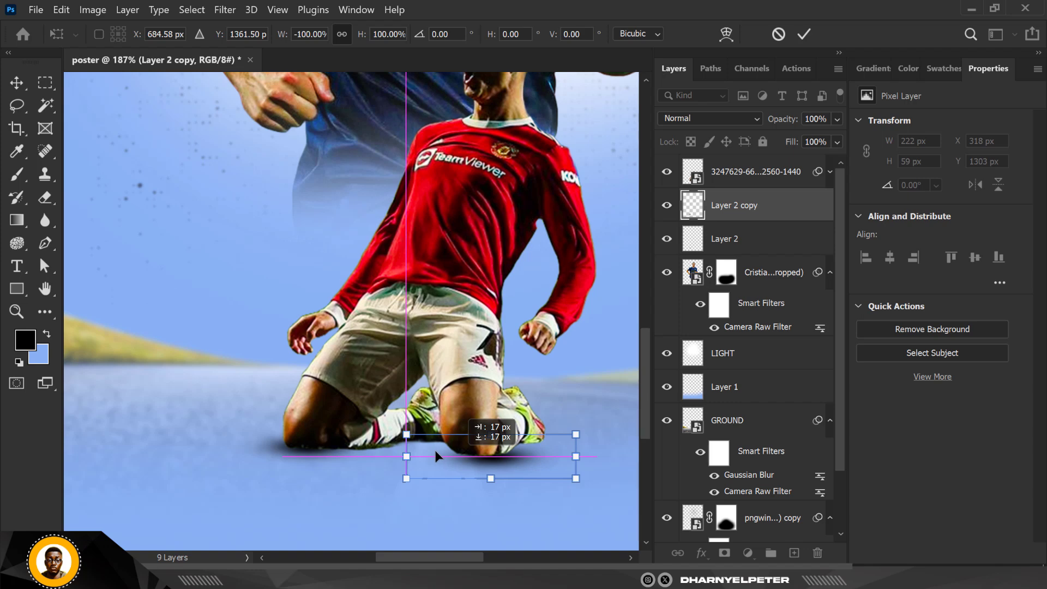
drag(431, 454, 420, 453)
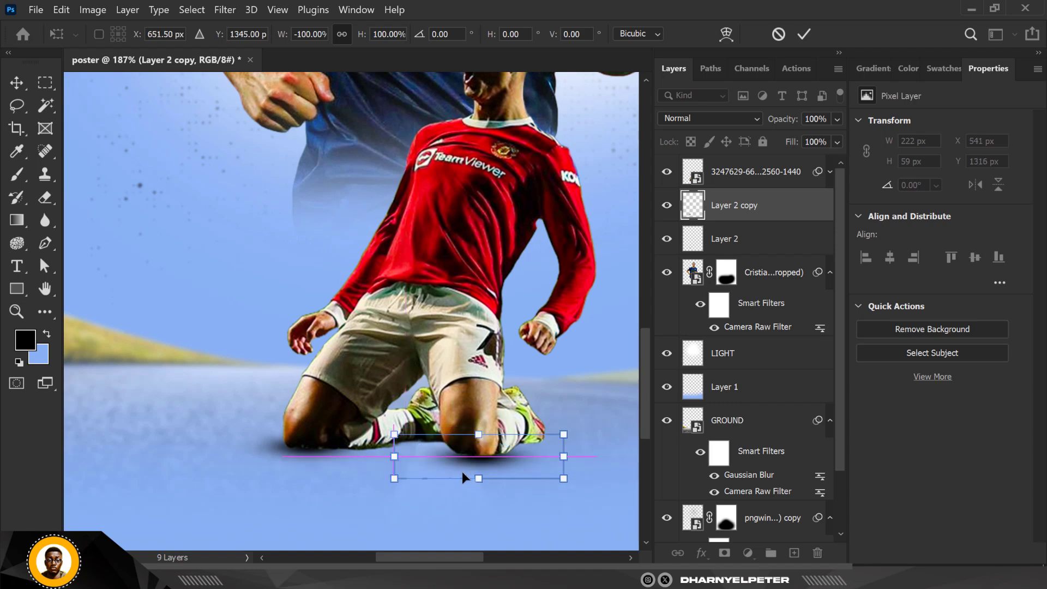
key(Return)
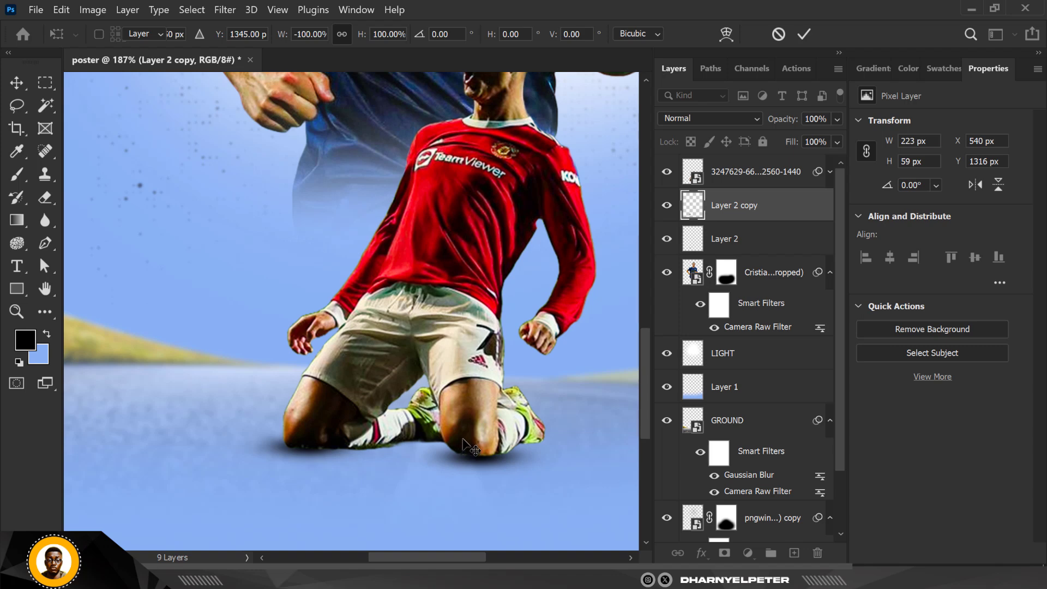
scroll(453, 456, down, 3)
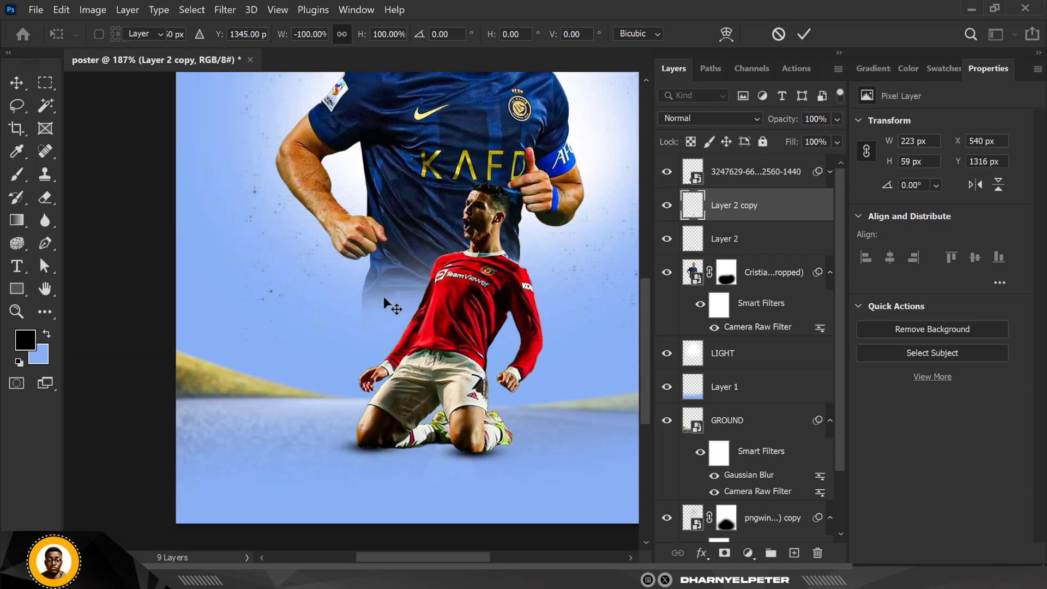
key(Return)
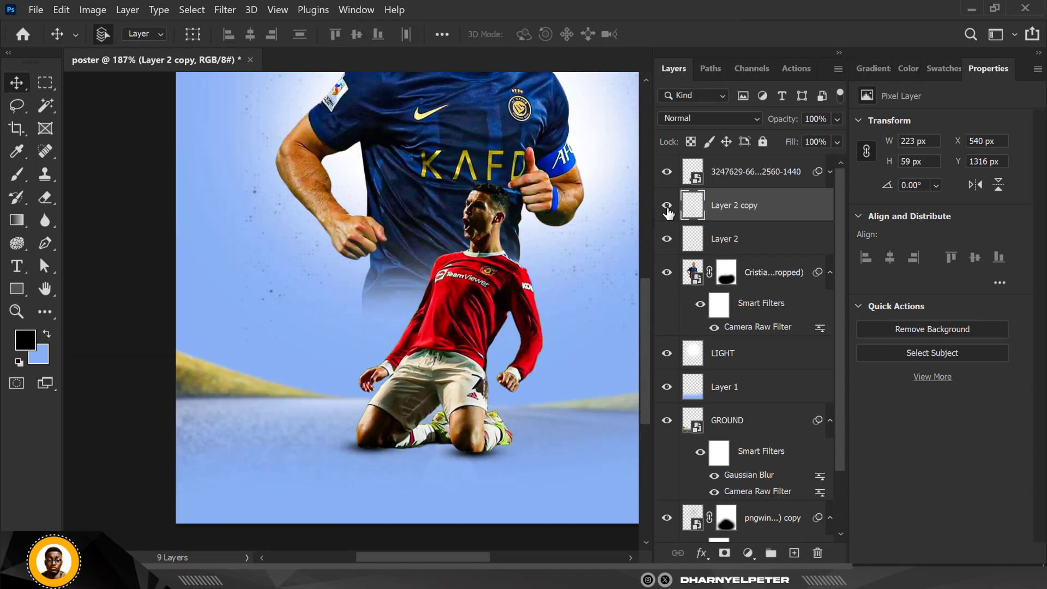
- Nudge the right-knee shadow up 3 px after checking both shadow layers' visibility
click(667, 239)
click(667, 238)
click(666, 205)
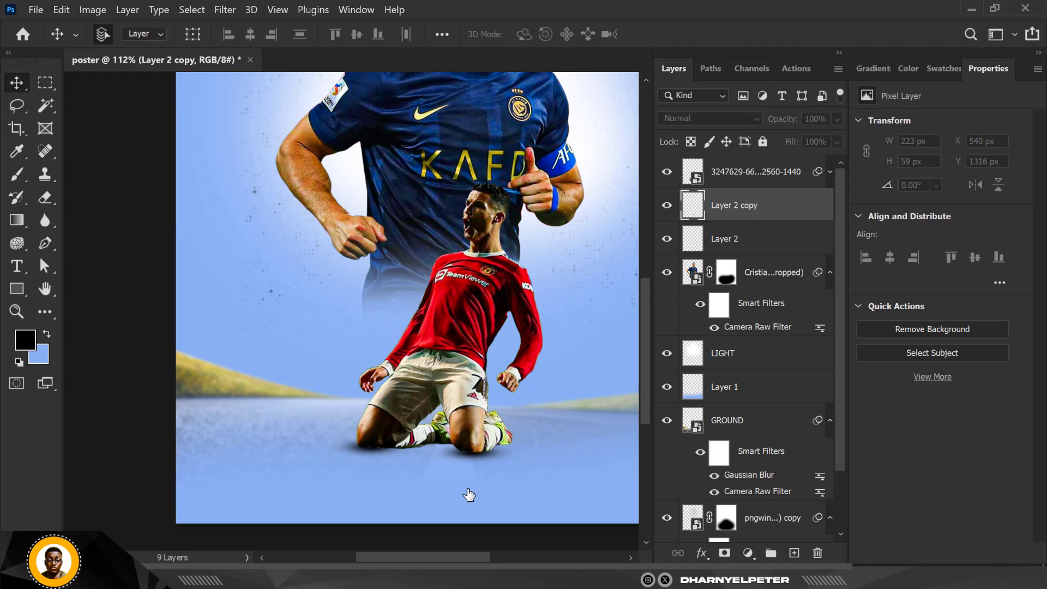
scroll(481, 463, up, 4)
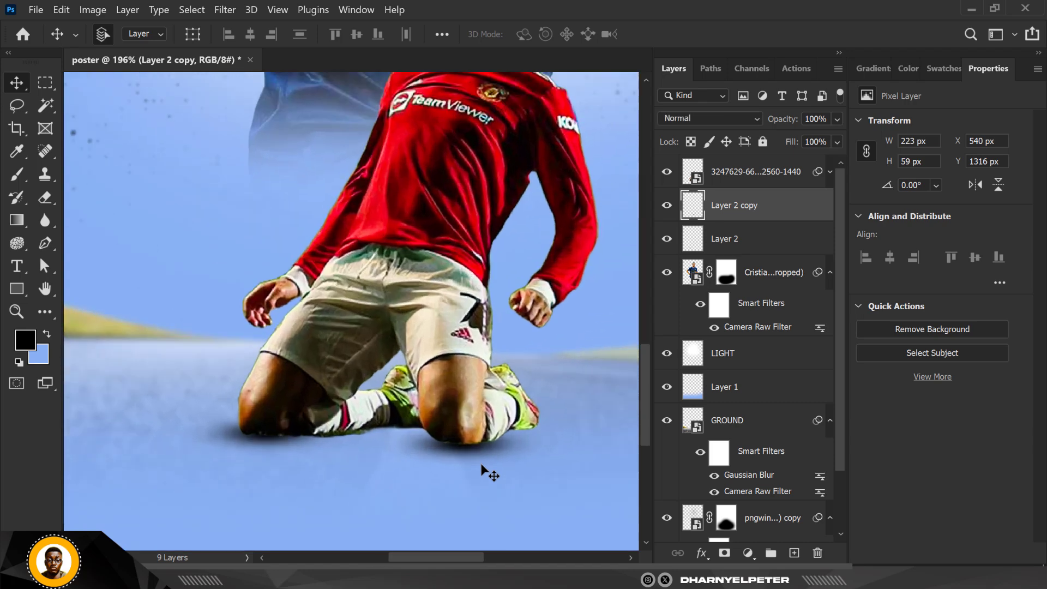
scroll(481, 463, up, 3)
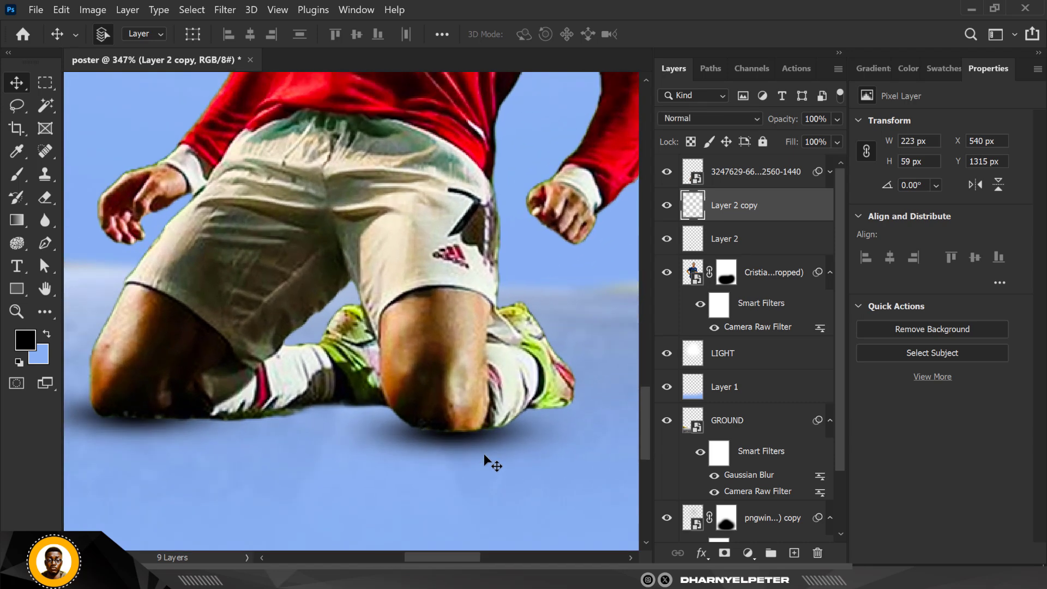
key(Up)
key(Up)
key(Up)
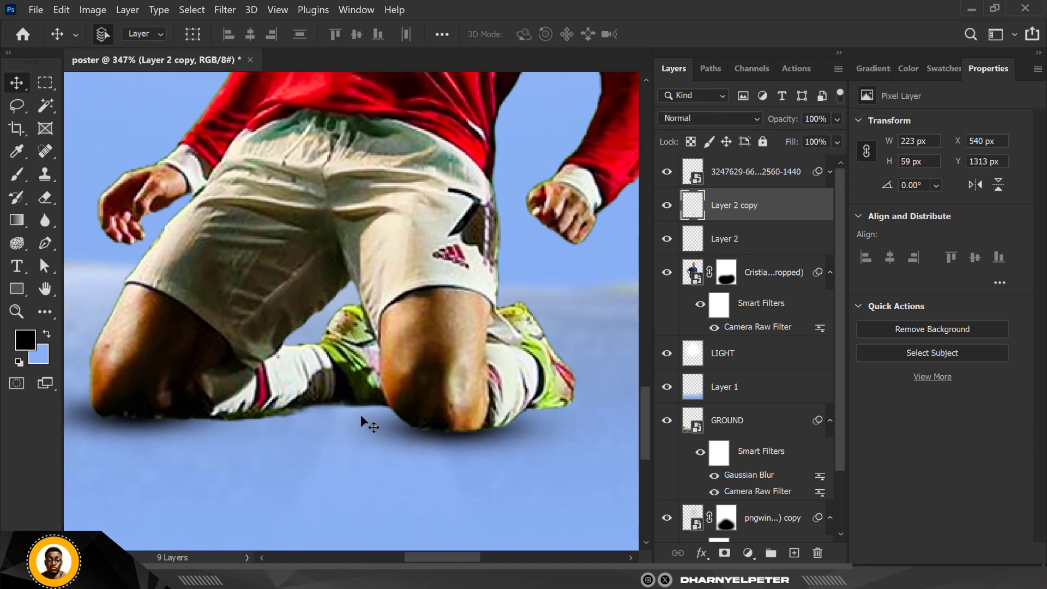
scroll(361, 414, down, 10)
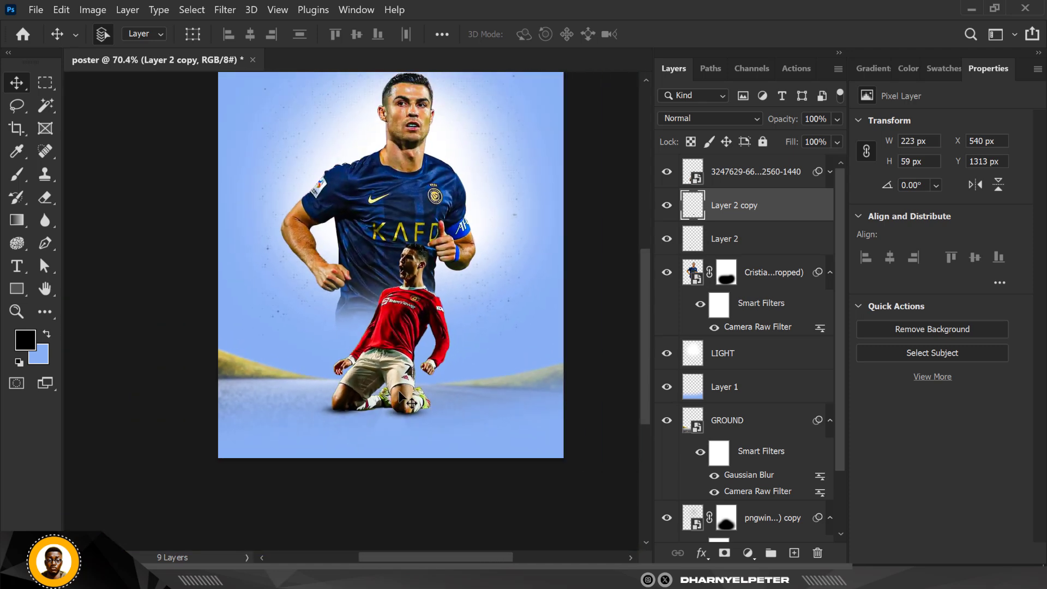
scroll(405, 397, down, 1)
scroll(408, 394, up, 1)
scroll(412, 379, down, 1)
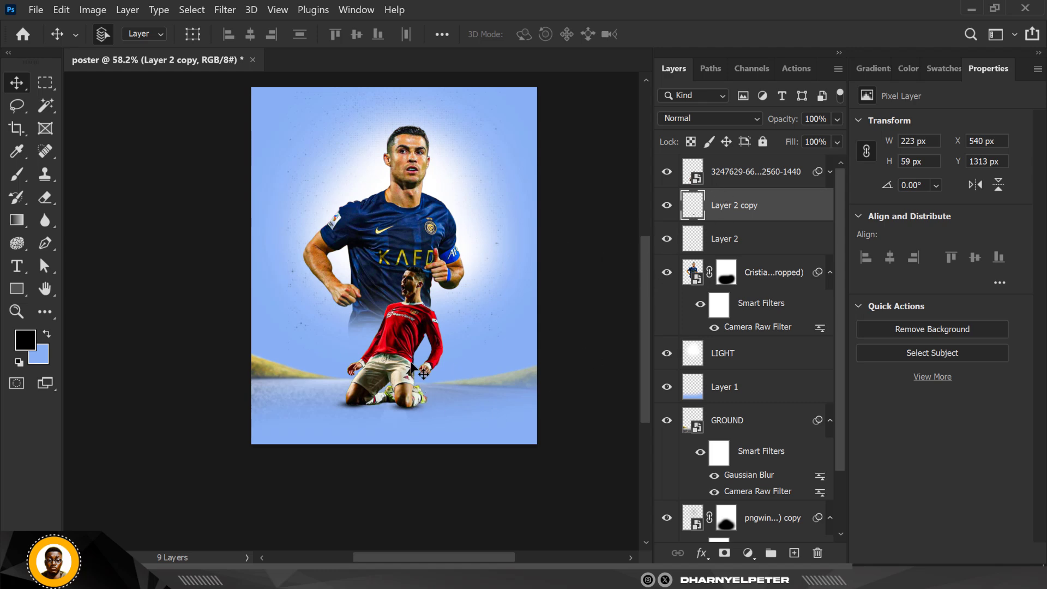
- Move the texture layer Layer 1 to the top of the layer stack and toggle its visibility to compare
scroll(424, 272, up, 1)
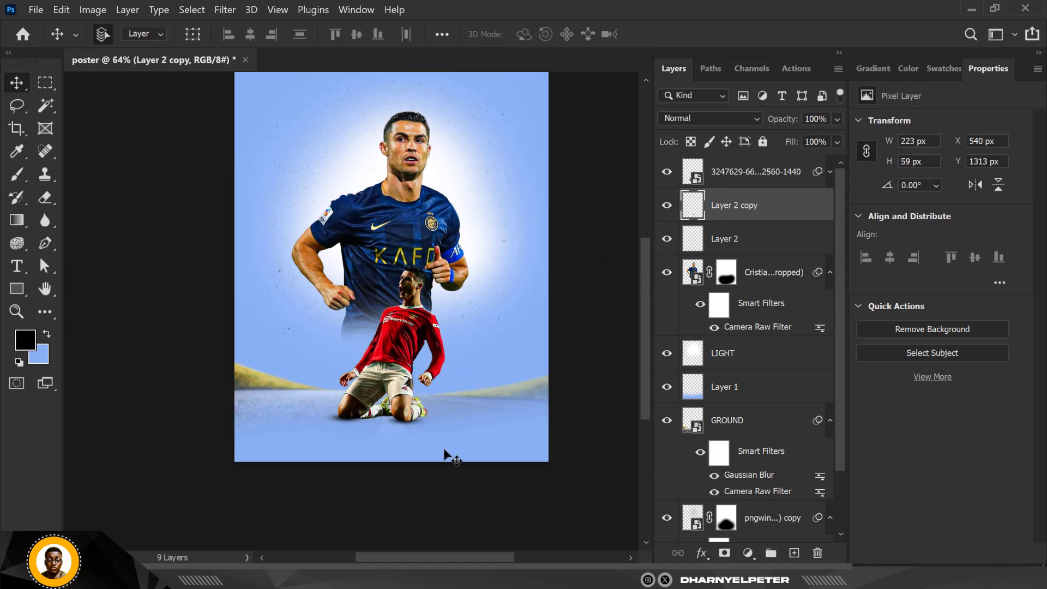
click(761, 388)
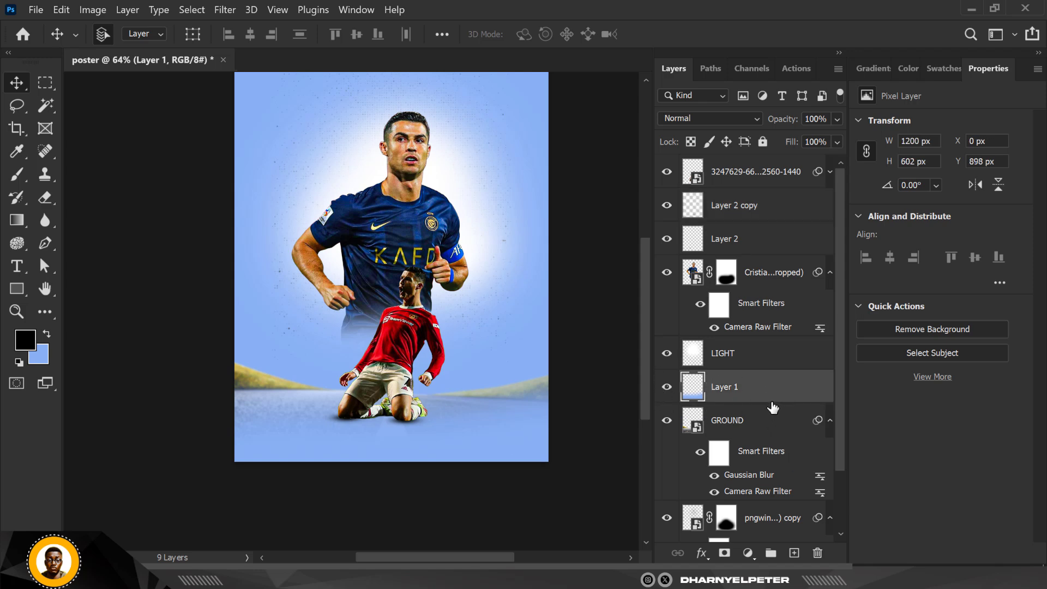
drag(783, 385, 776, 156)
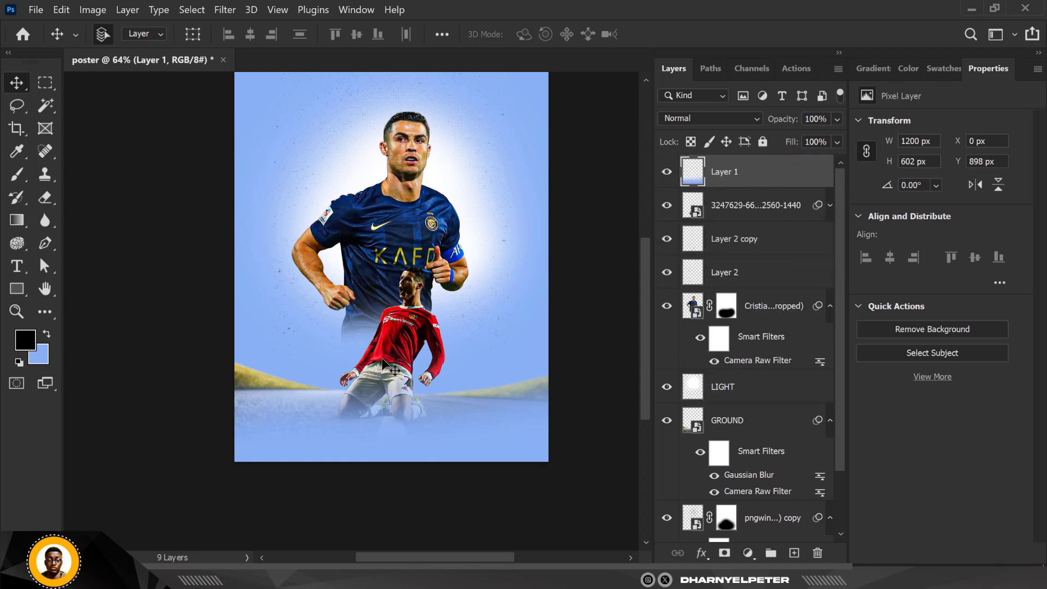
scroll(392, 376, down, 1)
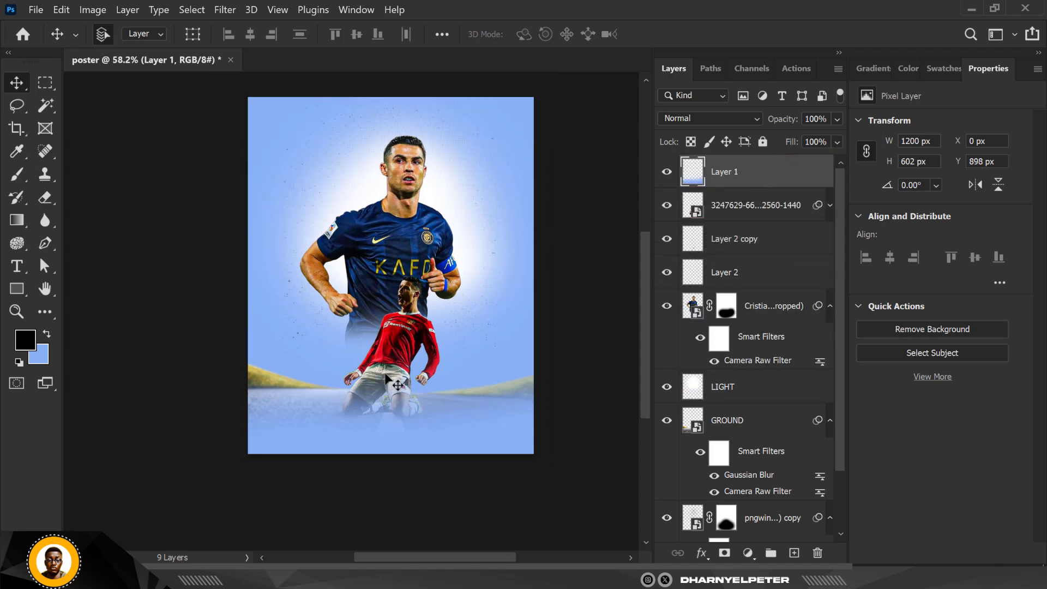
click(667, 172)
click(666, 171)
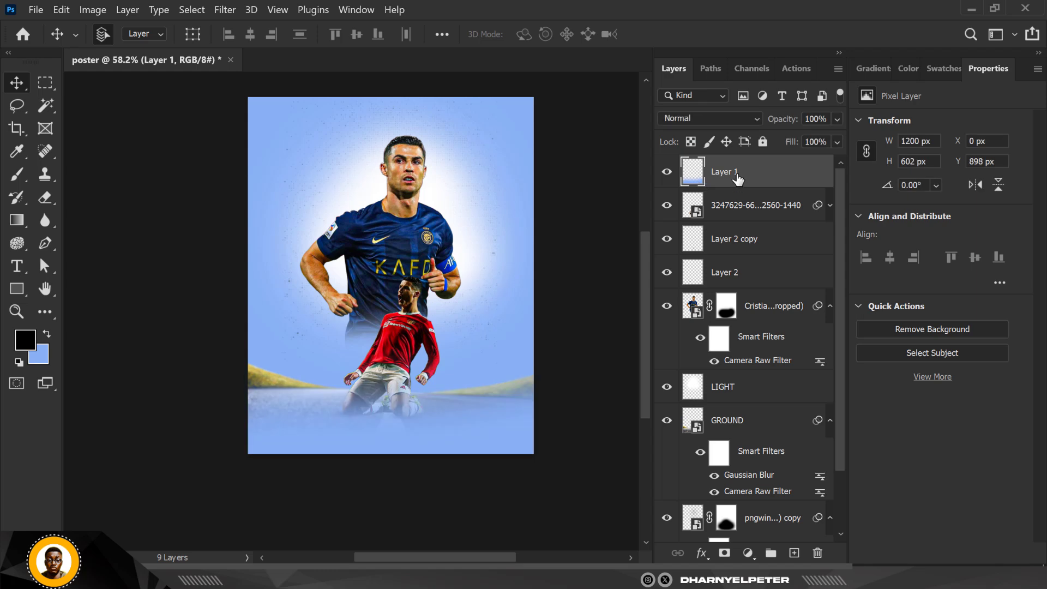
click(711, 117)
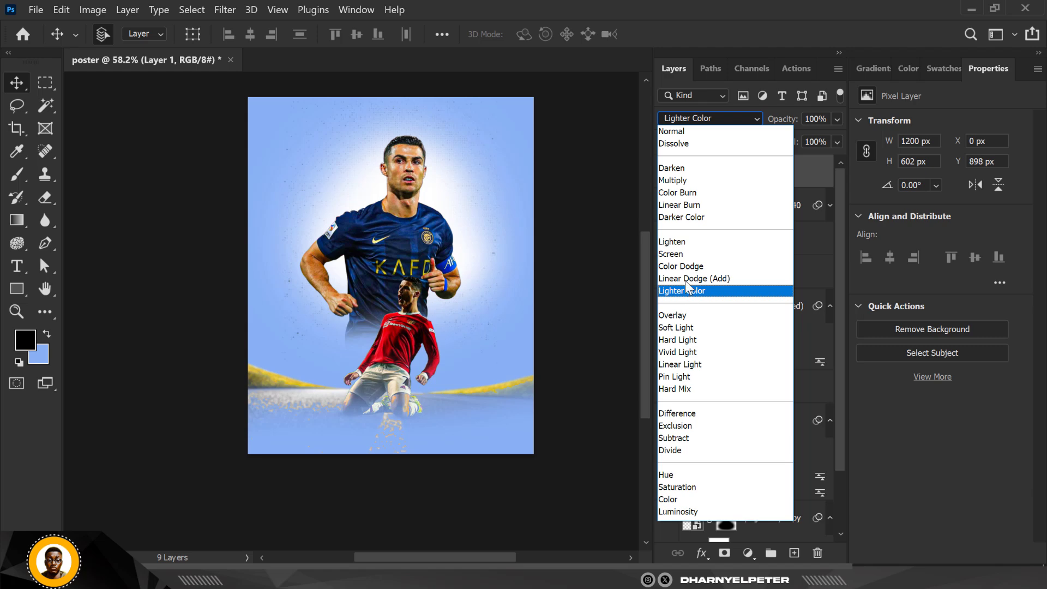
click(672, 131)
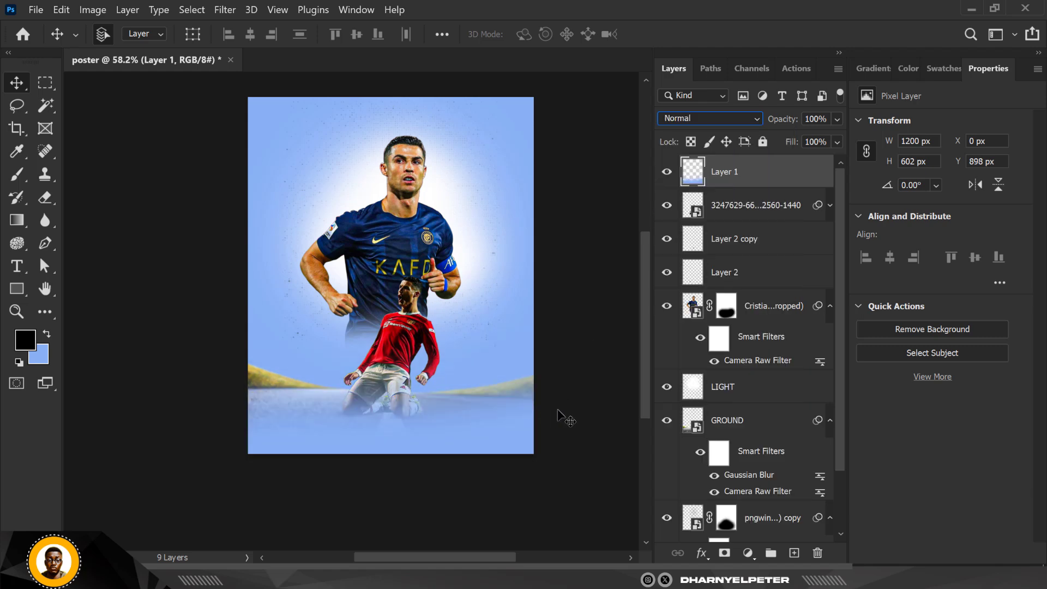
click(499, 374)
scroll(499, 374, up, 2)
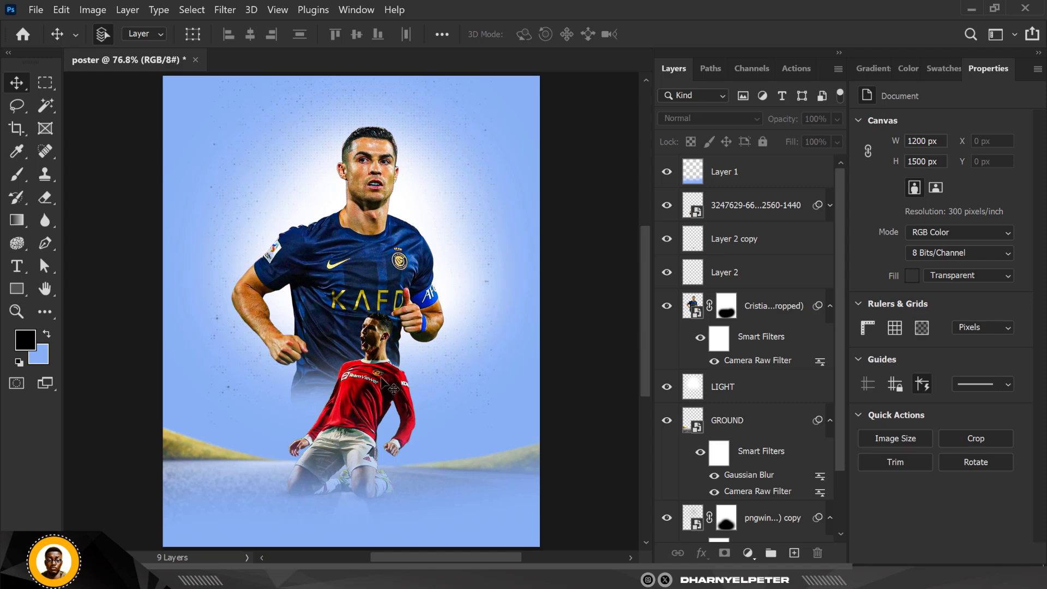
- Group the two knee-shadow layers together and name the group SHADOW
click(759, 174)
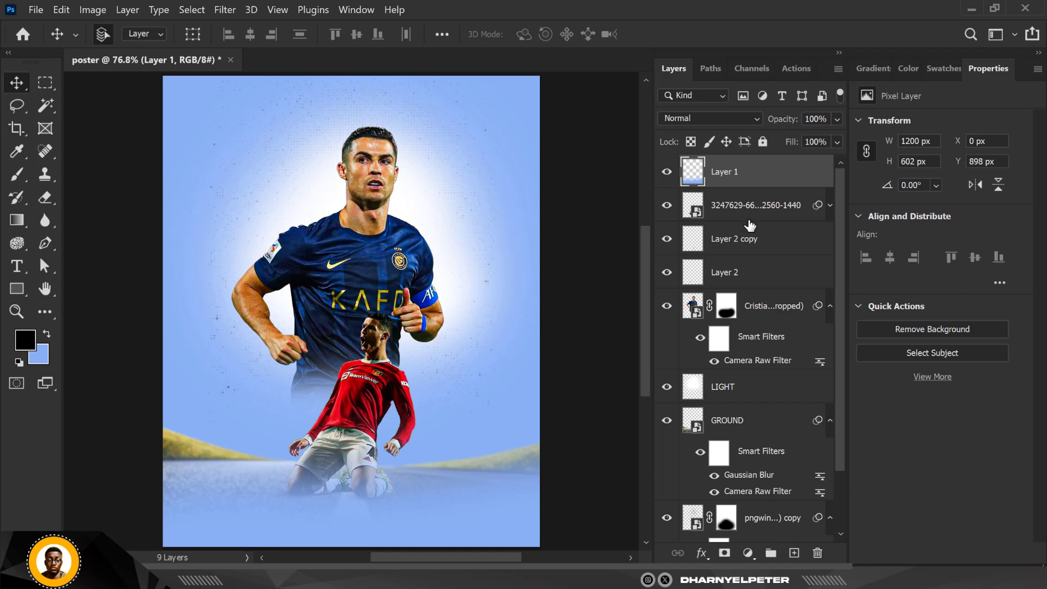
click(730, 250)
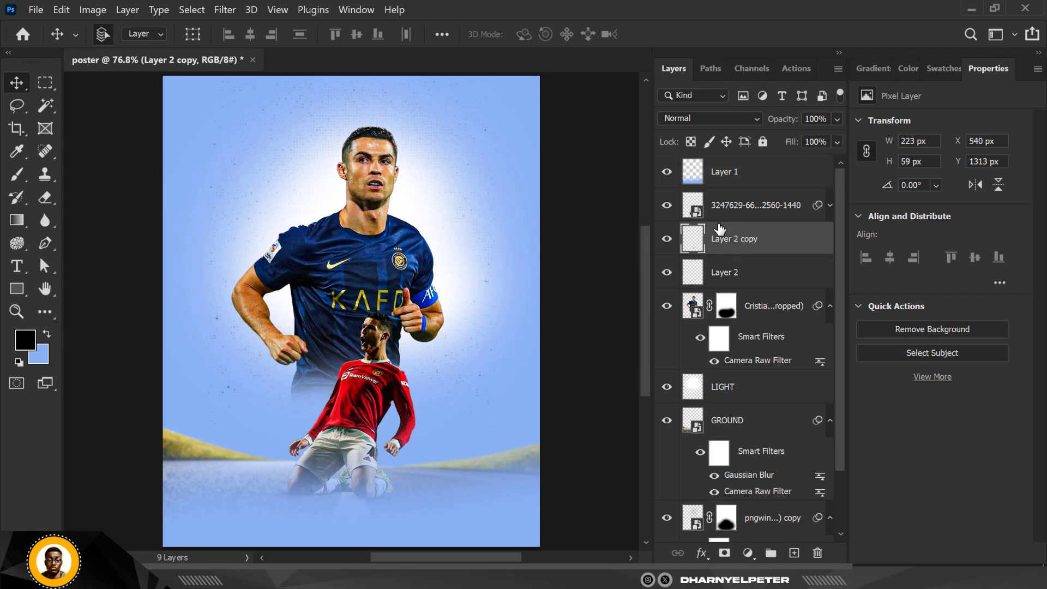
shift+click(731, 279)
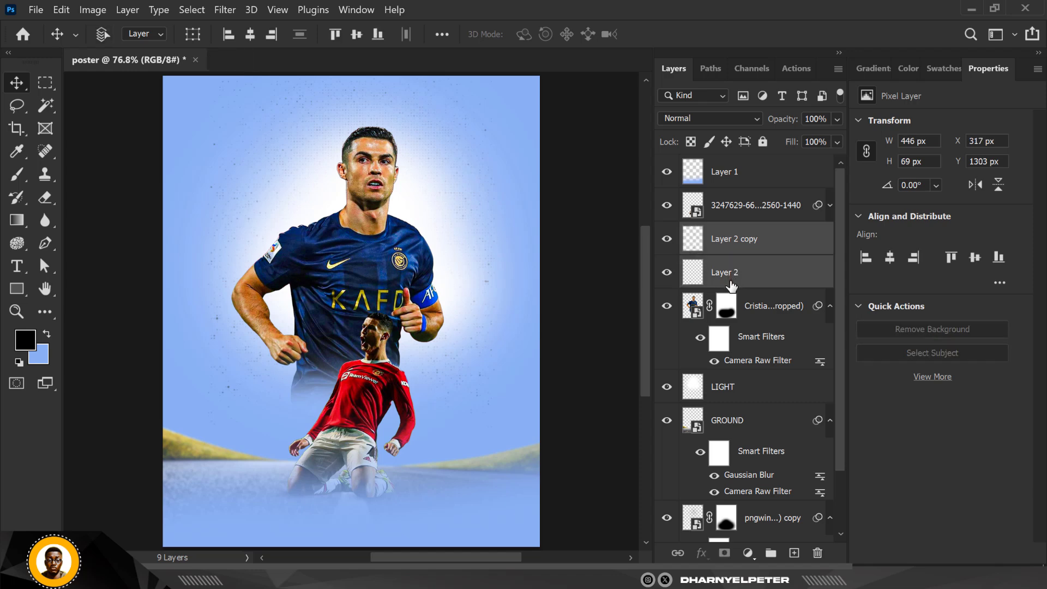
key(ctrl+g)
double_click(725, 231)
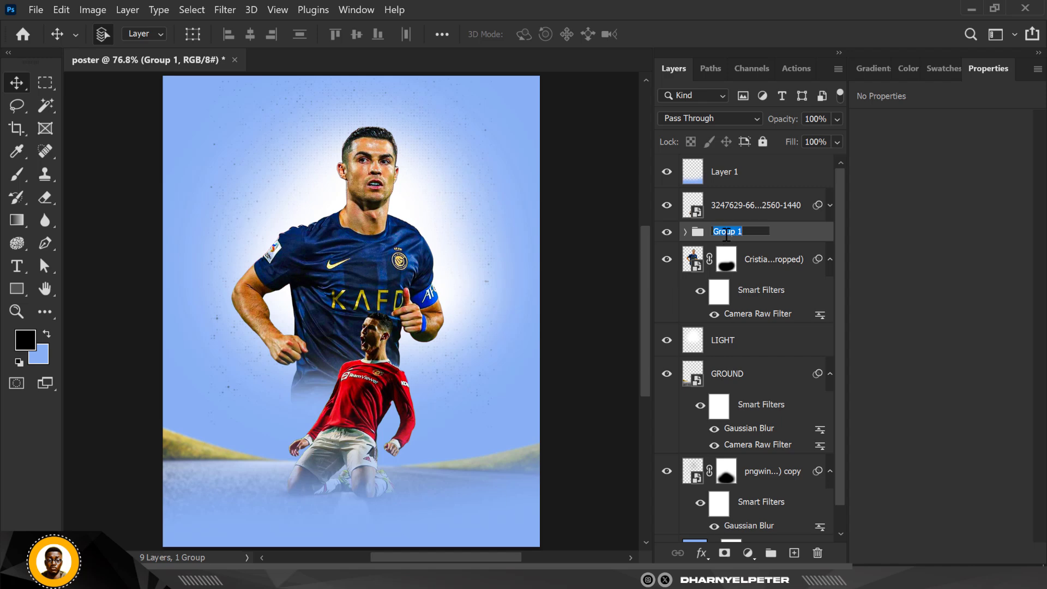
text(SHADOW)
key(Return)
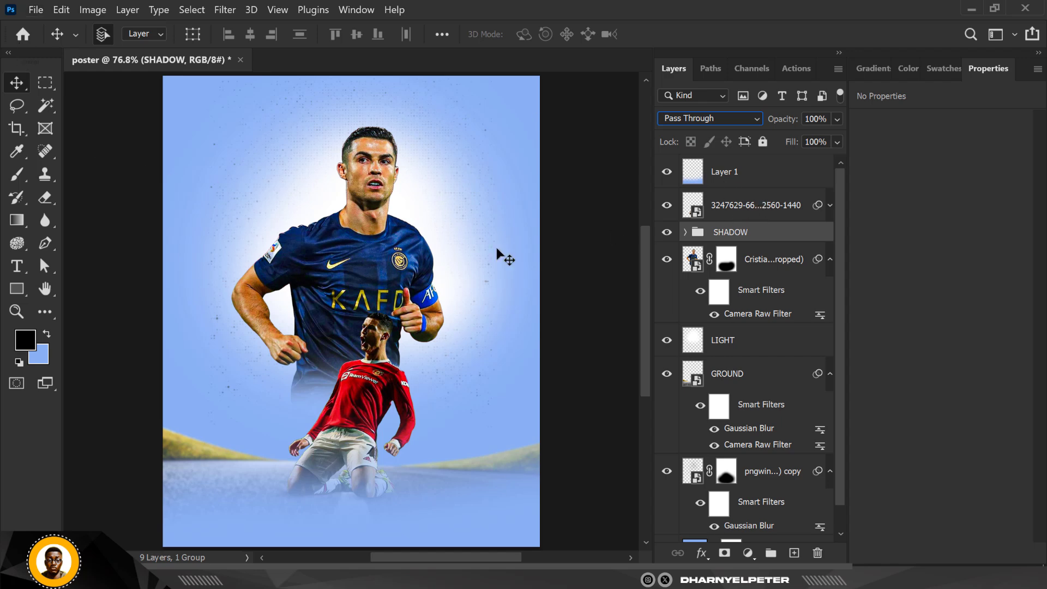
- Group the kneeling cut-out, SHADOW group and main player photo together and name the group RONALDO
click(785, 210)
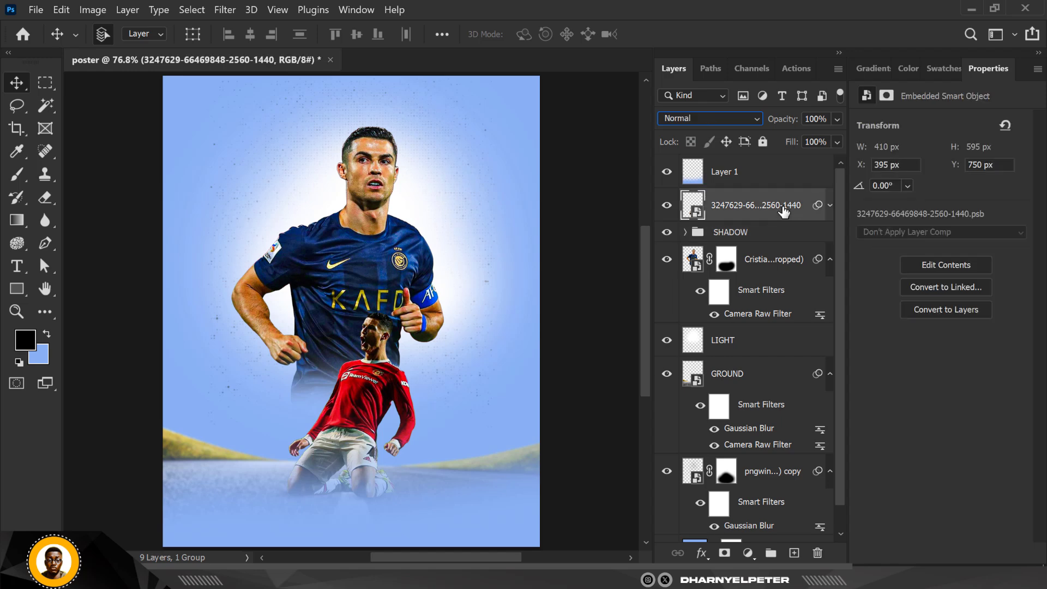
shift+click(785, 262)
key(ctrl+g)
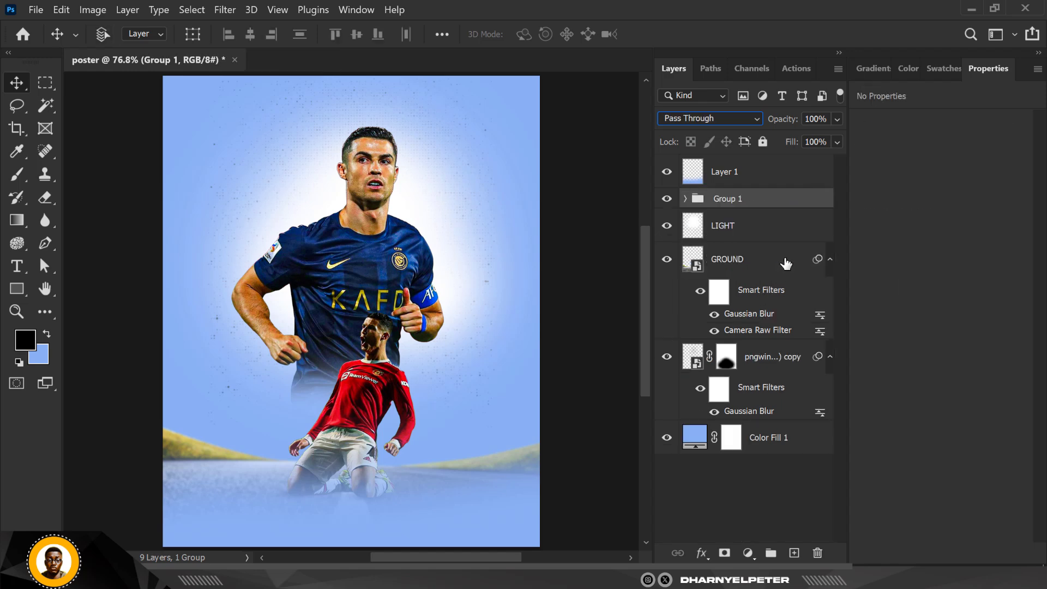
click(666, 198)
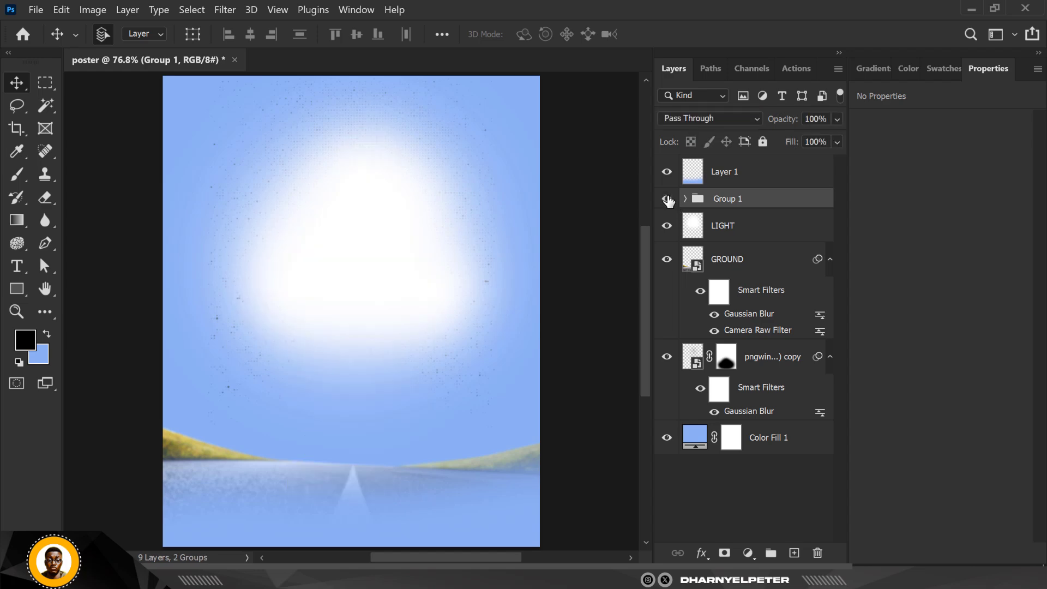
click(667, 199)
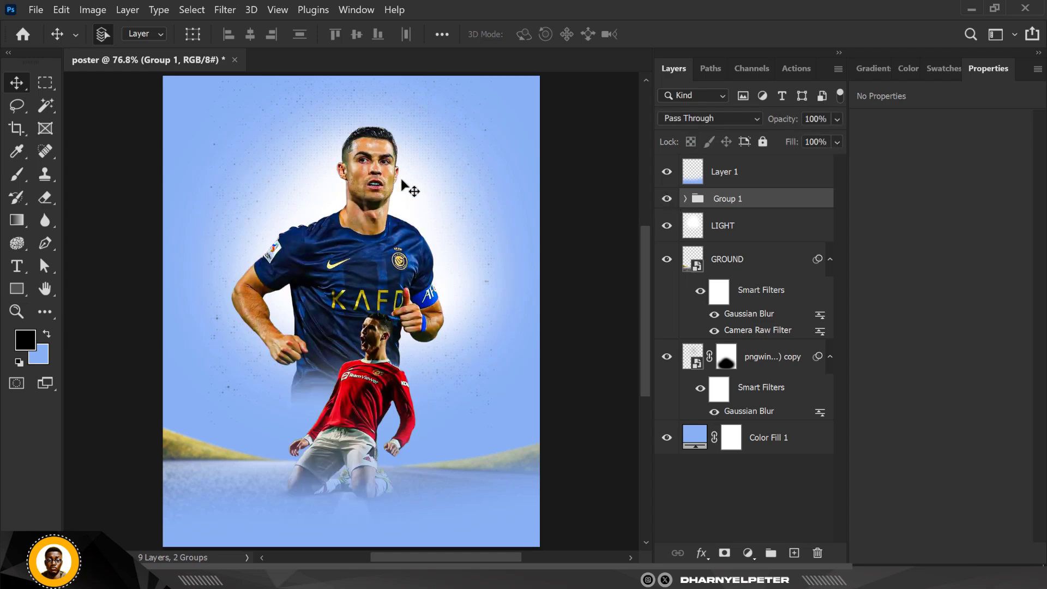
double_click(728, 199)
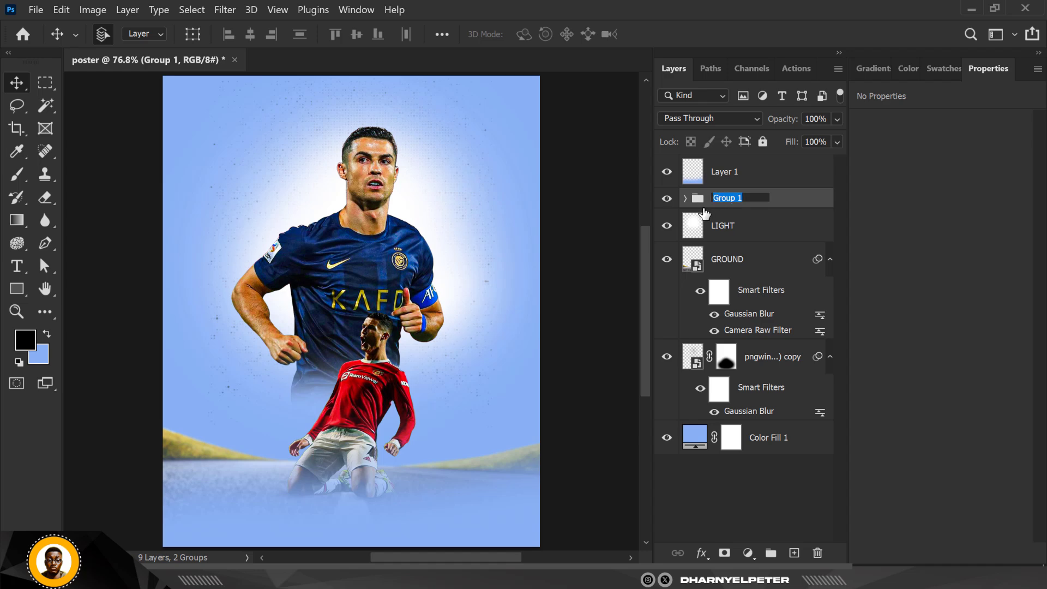
text(RONALDO)
key(Return)
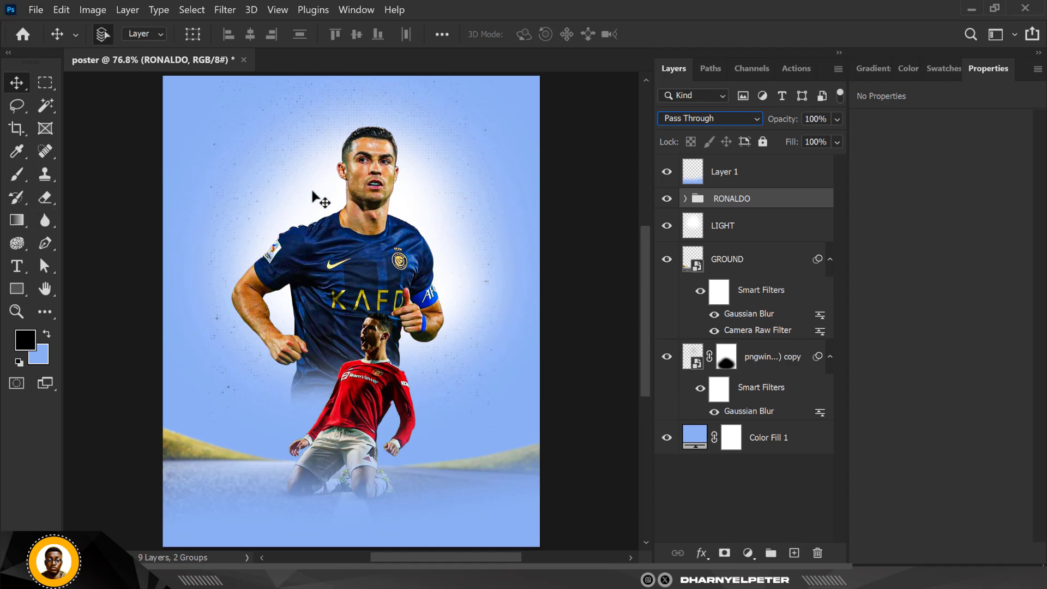
- Add a new empty layer directly above the LIGHT layer
click(579, 123)
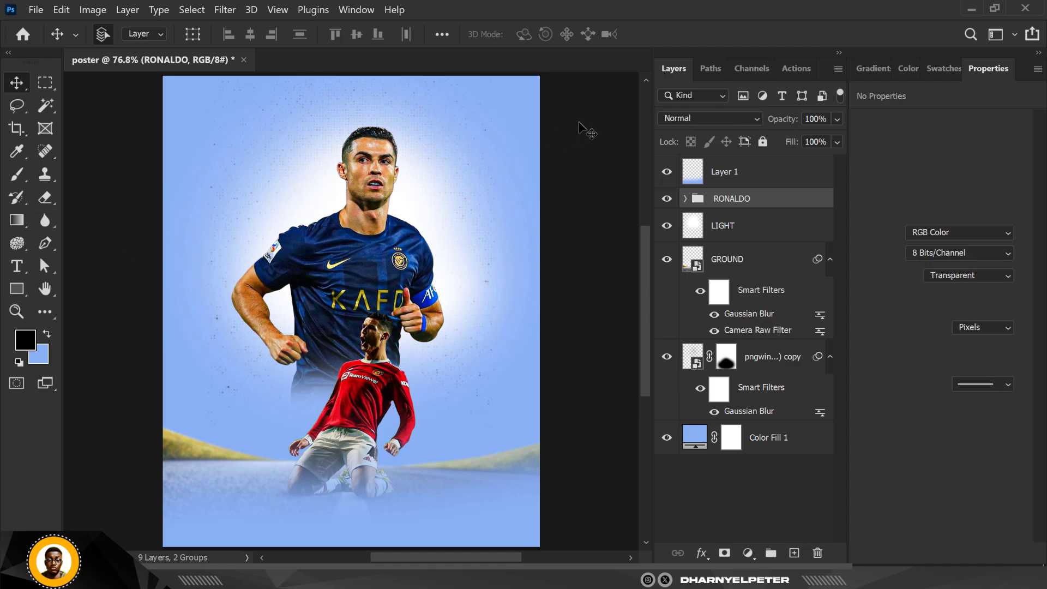
scroll(579, 129, down, 2)
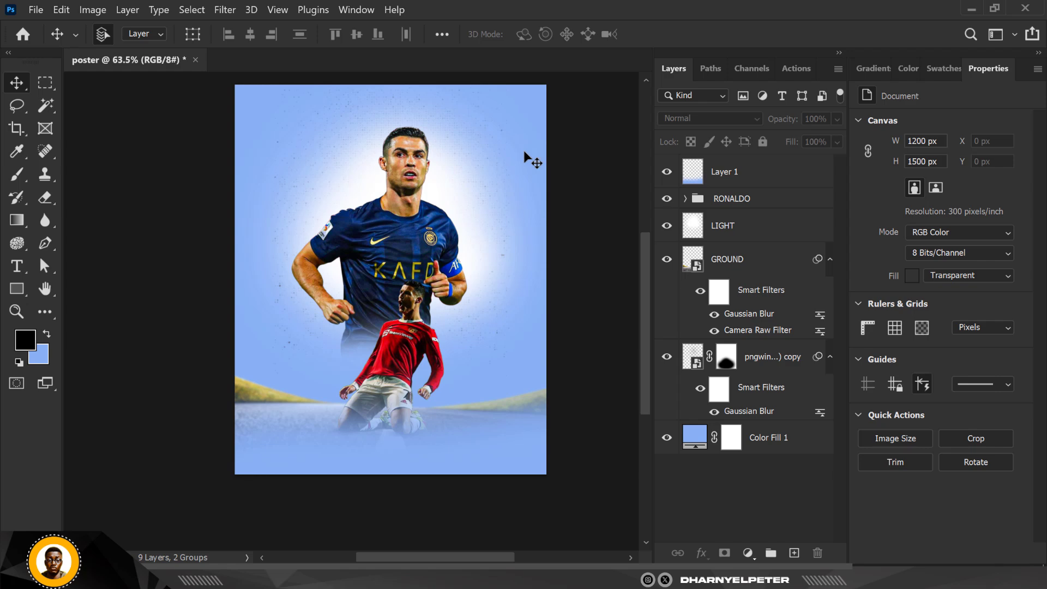
scroll(525, 154, up, 2)
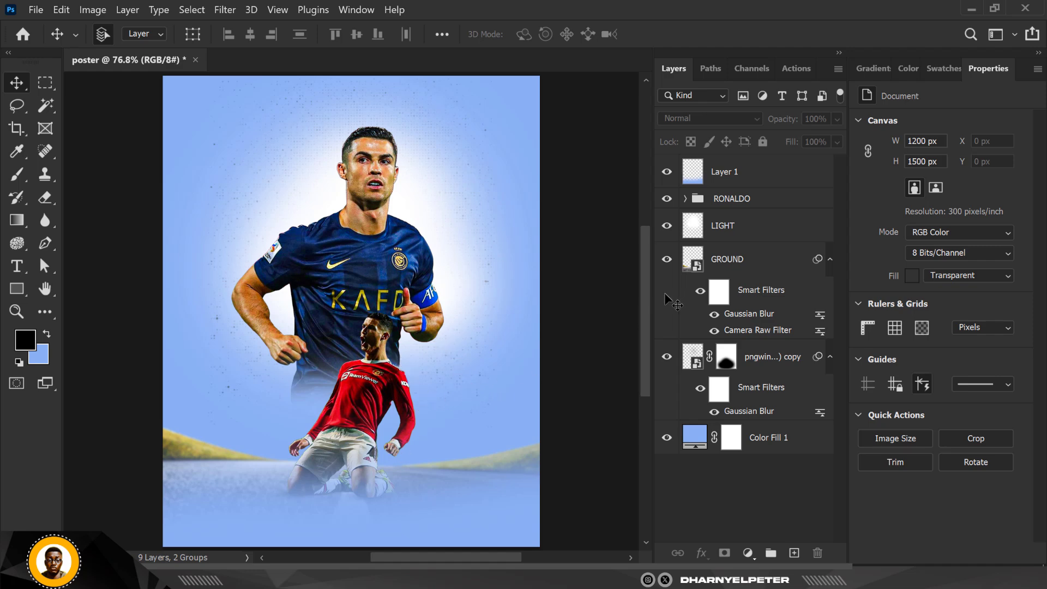
click(752, 233)
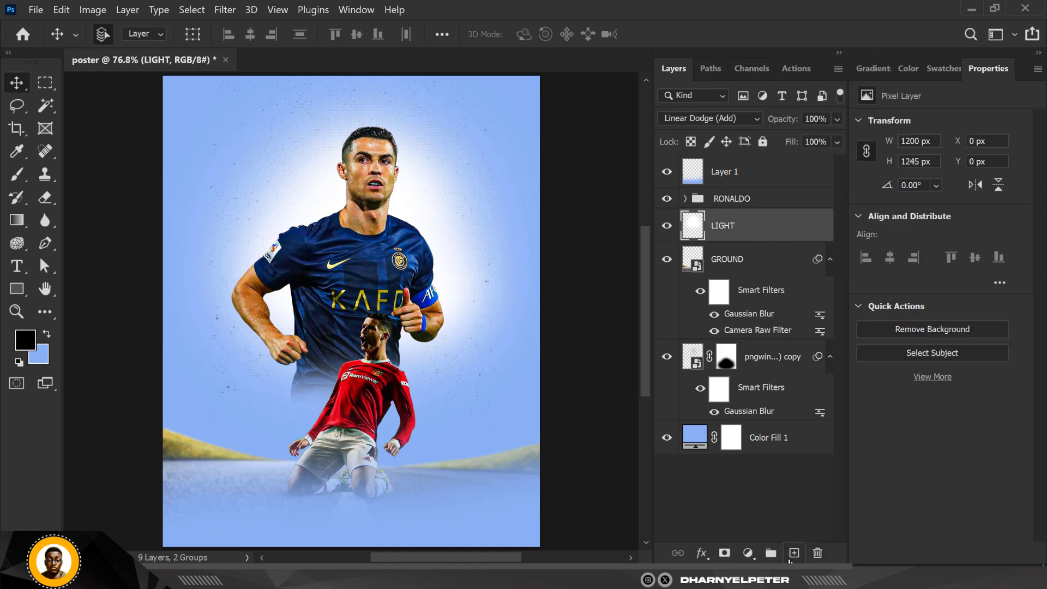
click(792, 556)
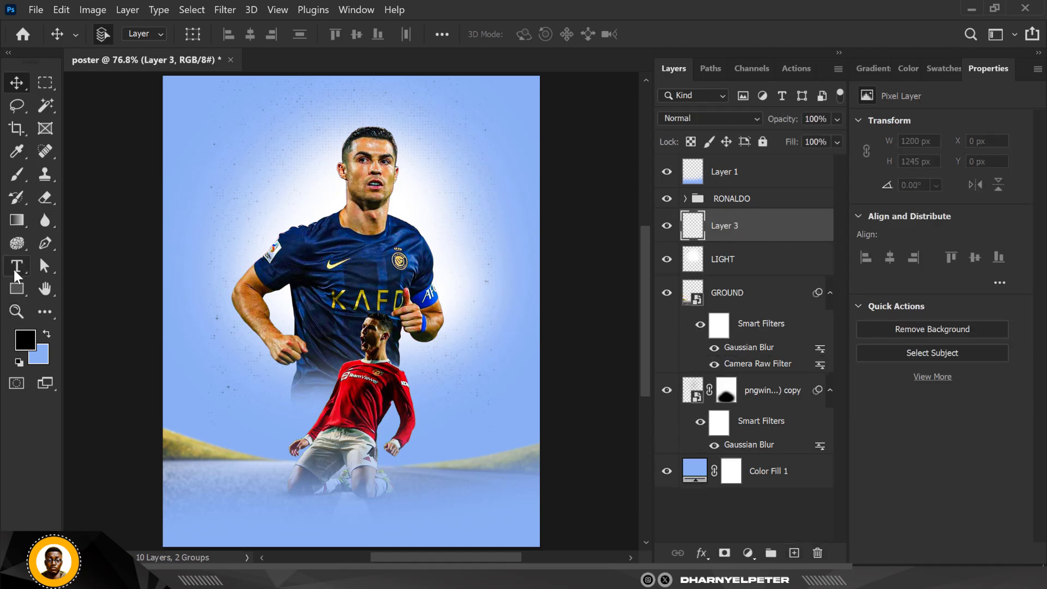
- Create a text layer reading CRISTIANO in BOVEN 1 at 15 pt with tracking set to -50
click(17, 268)
click(191, 194)
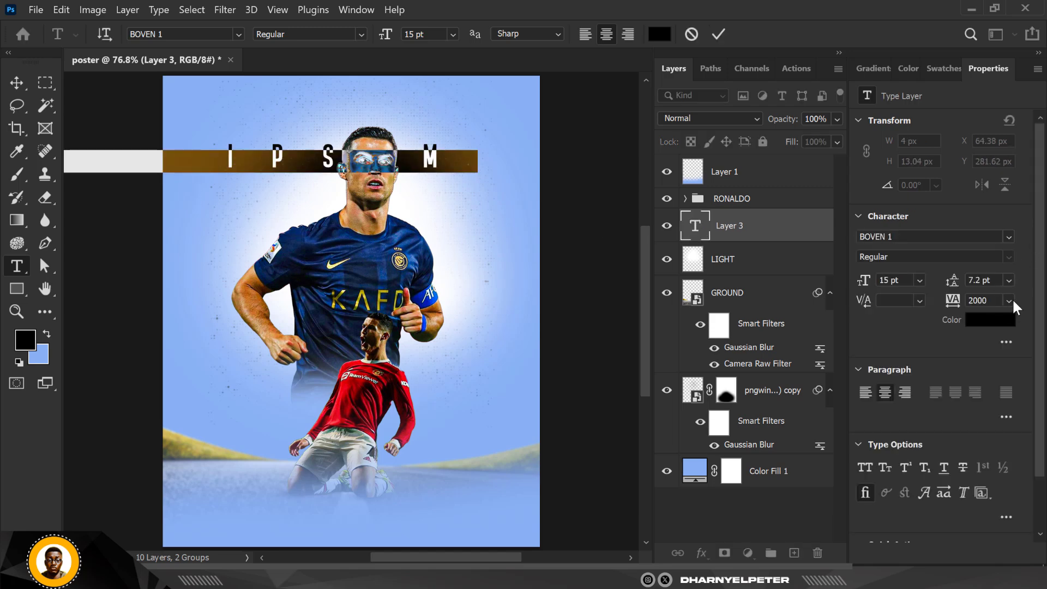
click(1009, 300)
click(1008, 338)
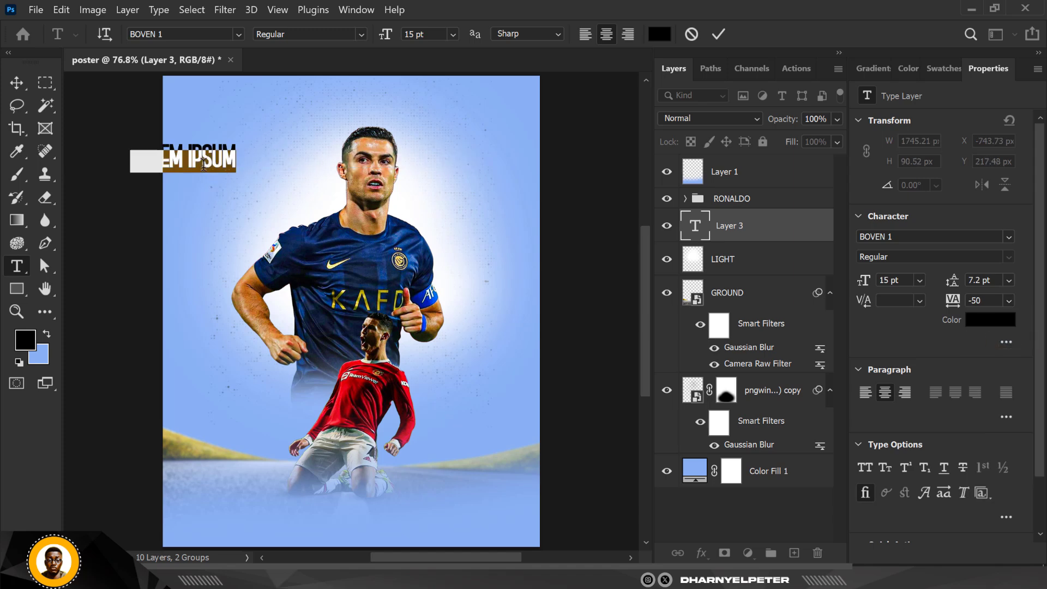
text(CRIS)
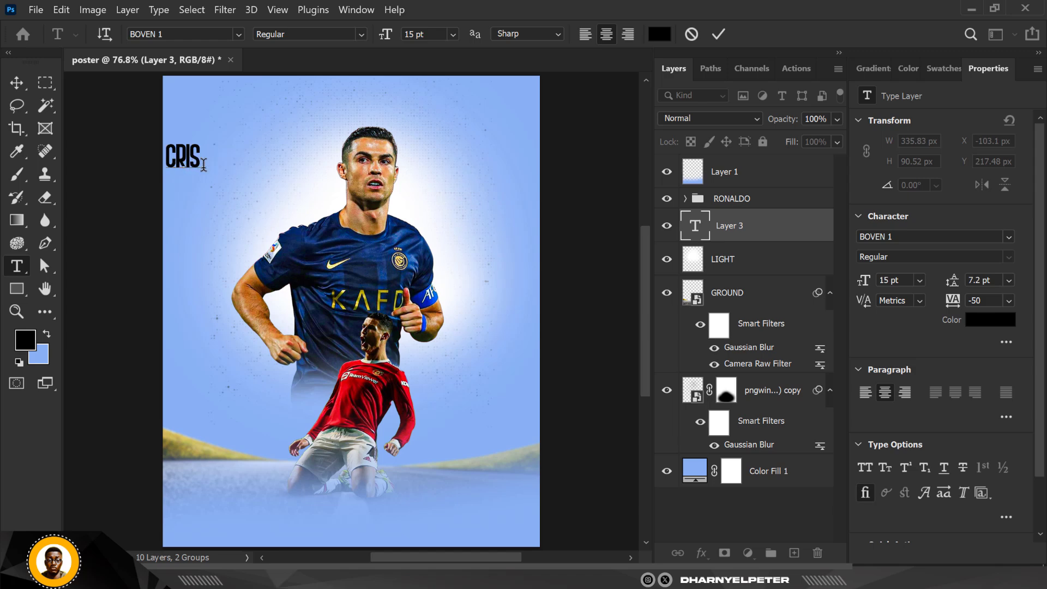
text(TIANO)
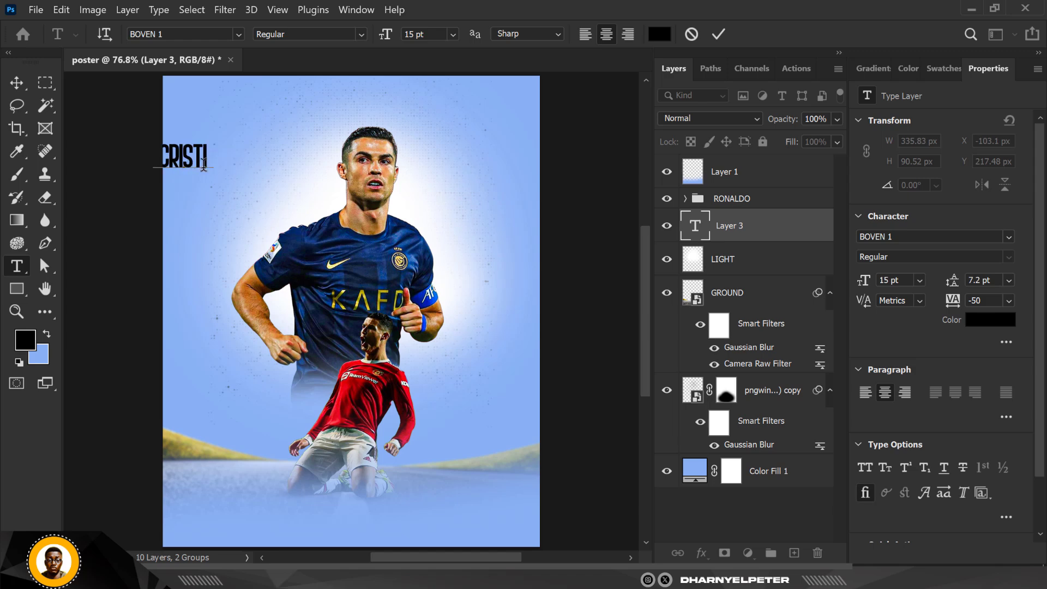
click(15, 82)
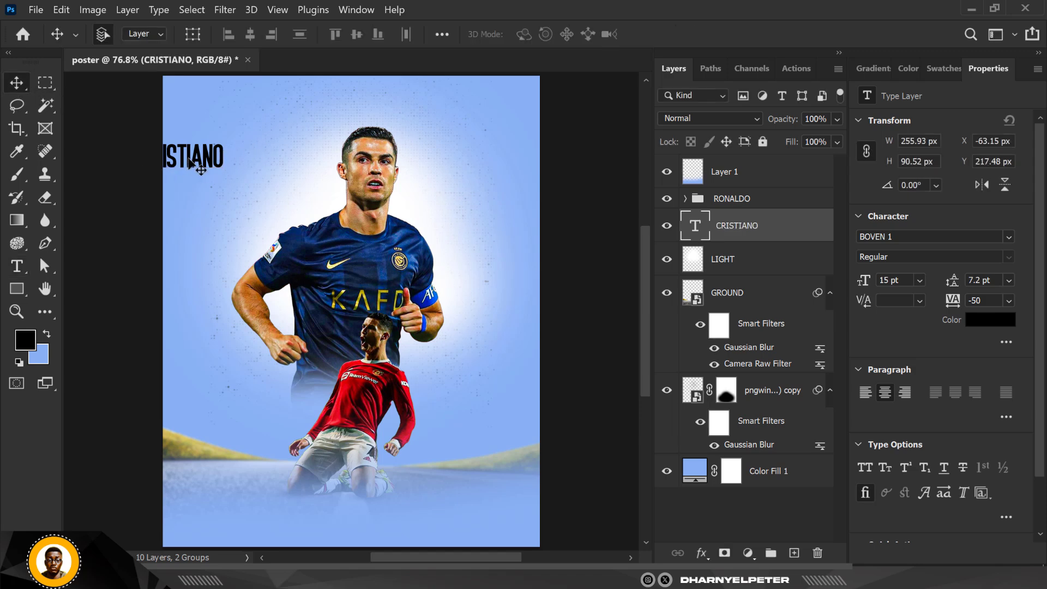
- Scale the CRISTIANO text to about 327% and centre it behind the player's head near the top
drag(190, 163, 293, 175)
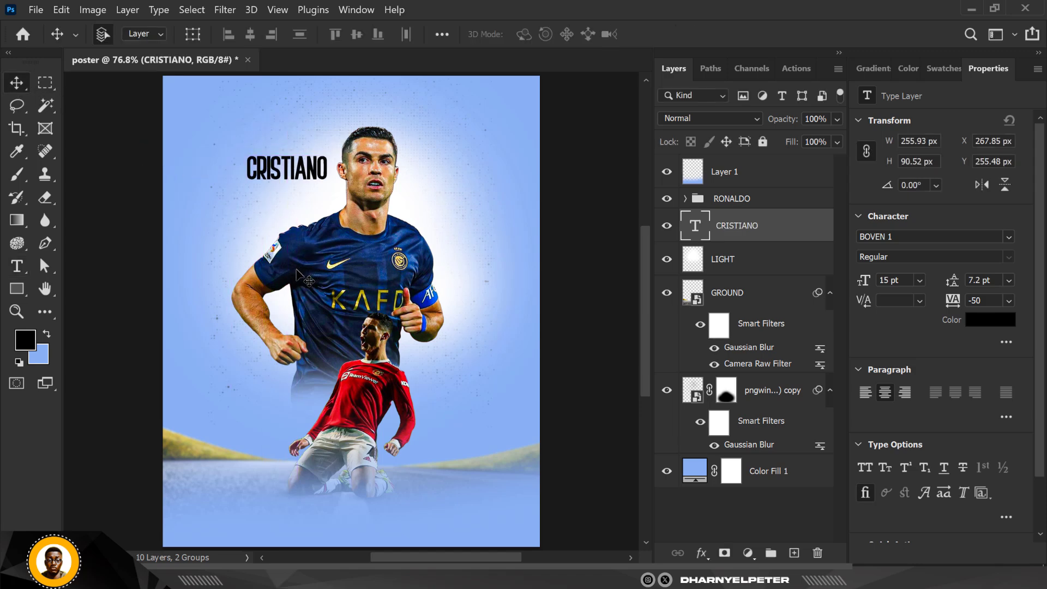
key(ctrl+t)
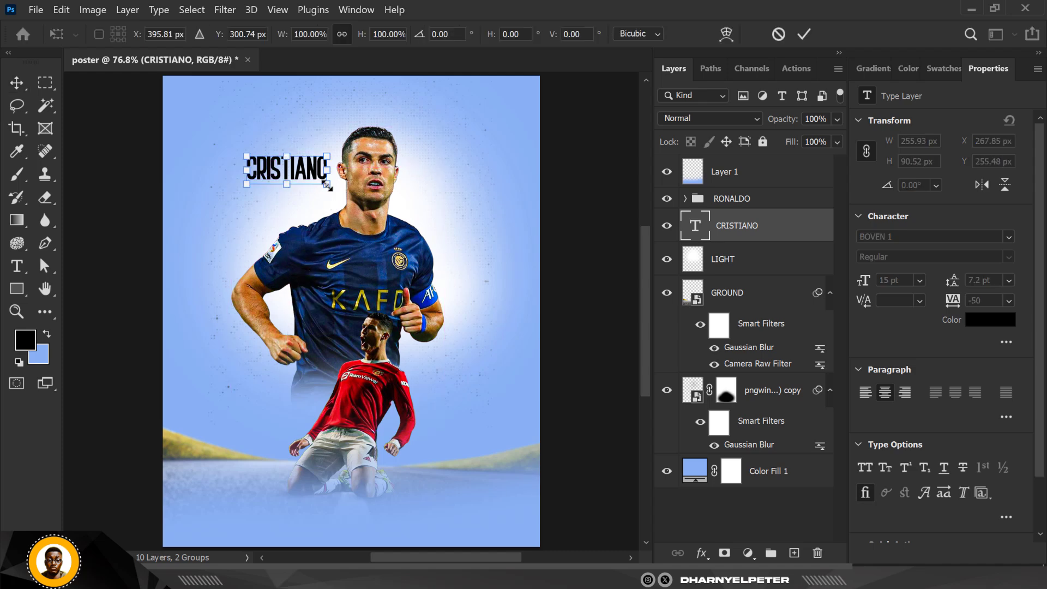
drag(327, 186, 484, 320)
drag(460, 202, 429, 206)
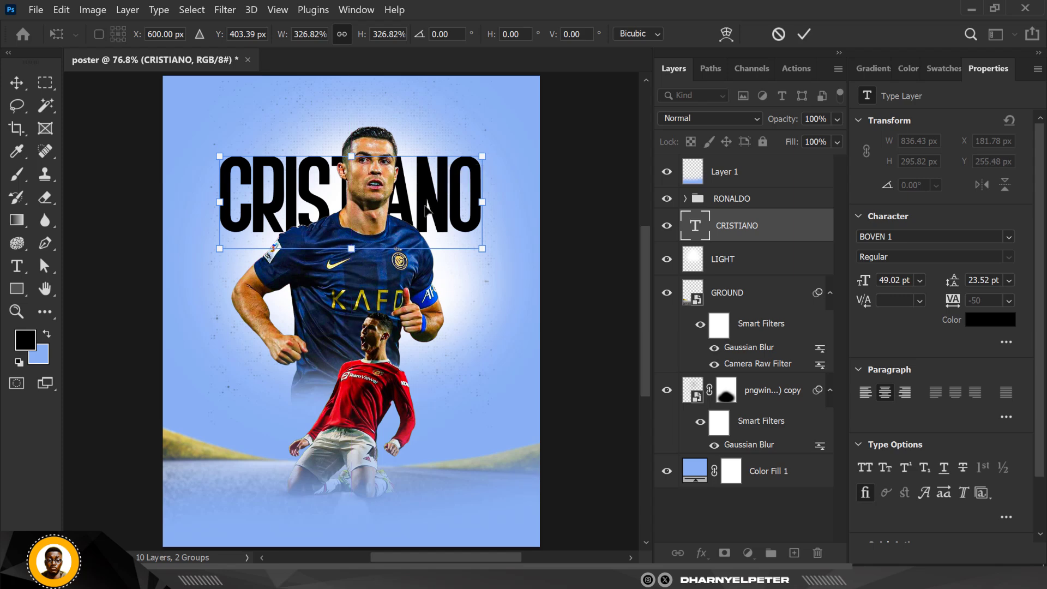
key(Return)
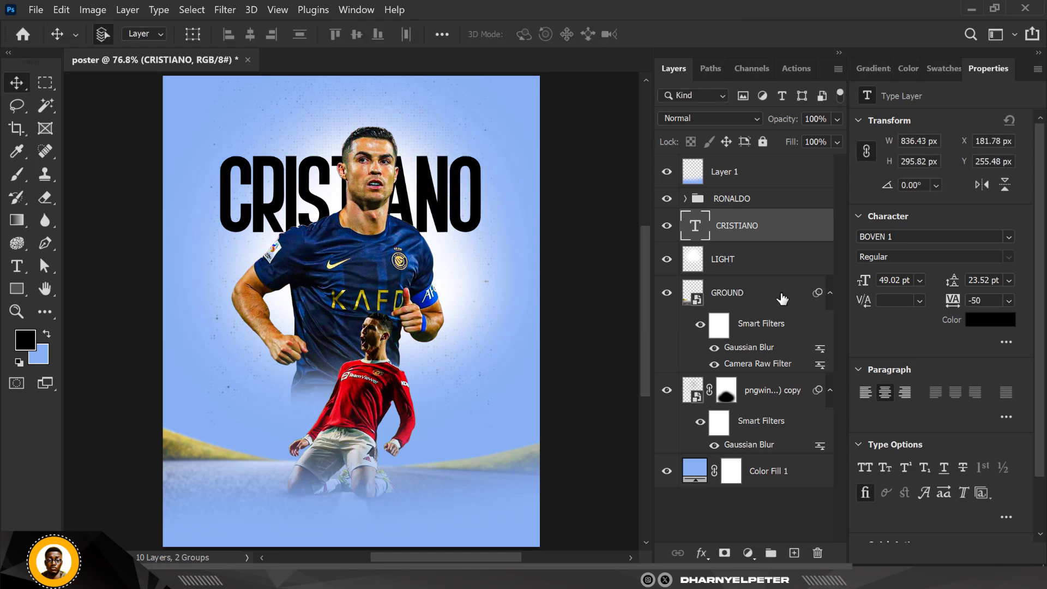
- Change the CRISTIANO text colour to white
click(982, 327)
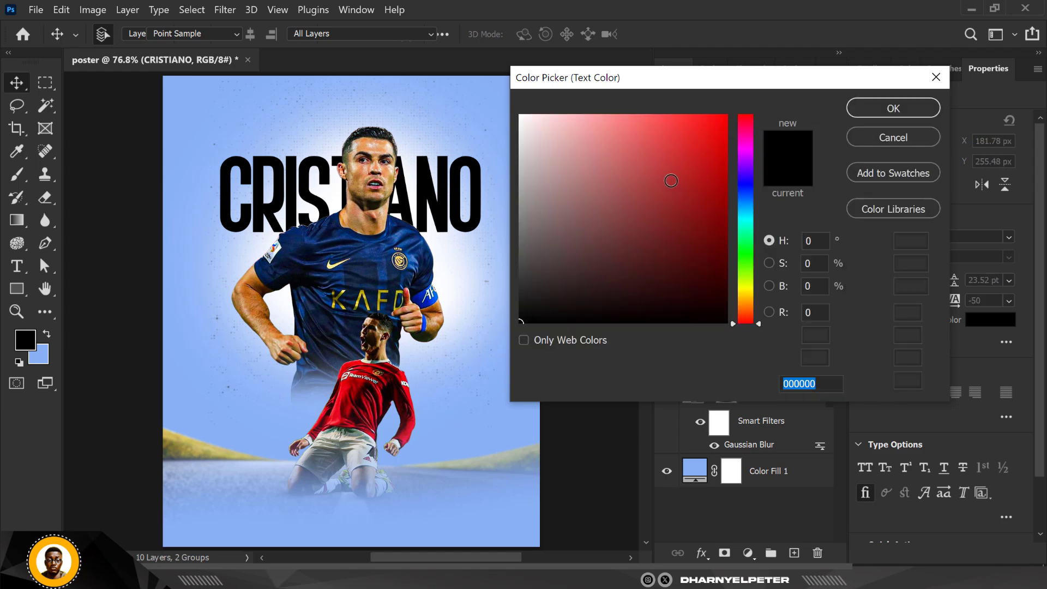
drag(559, 140, 515, 113)
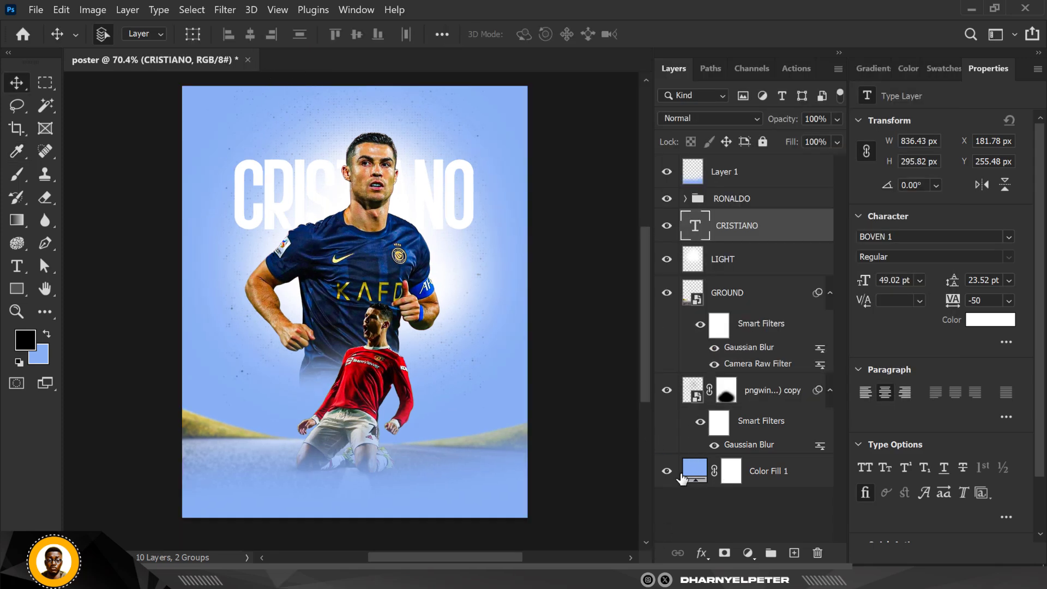
- Change the Color Fill 1 background colour to a slightly darker blue, #7899d1
click(701, 471)
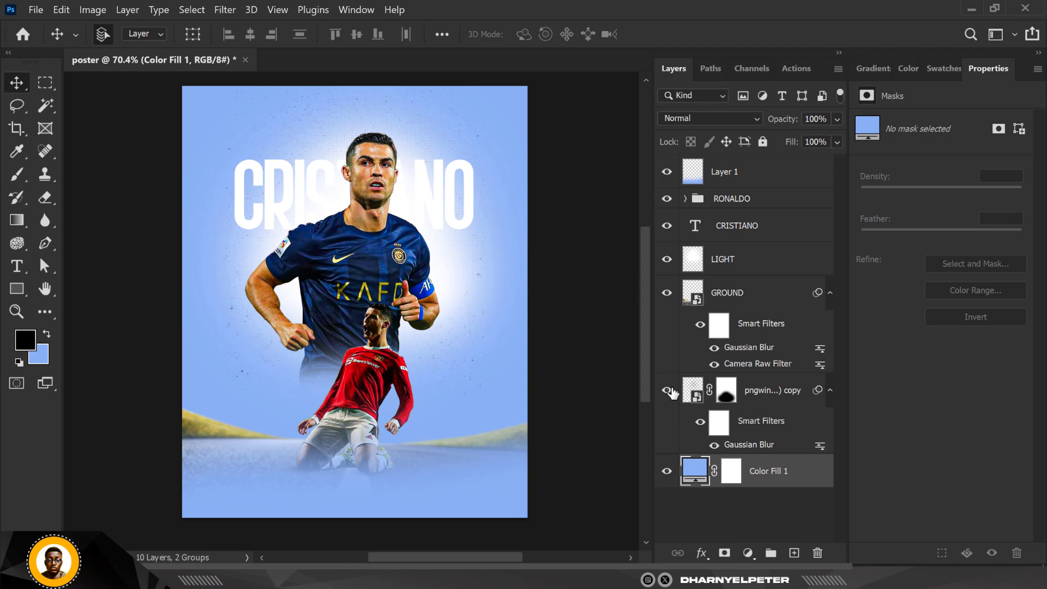
double_click(696, 472)
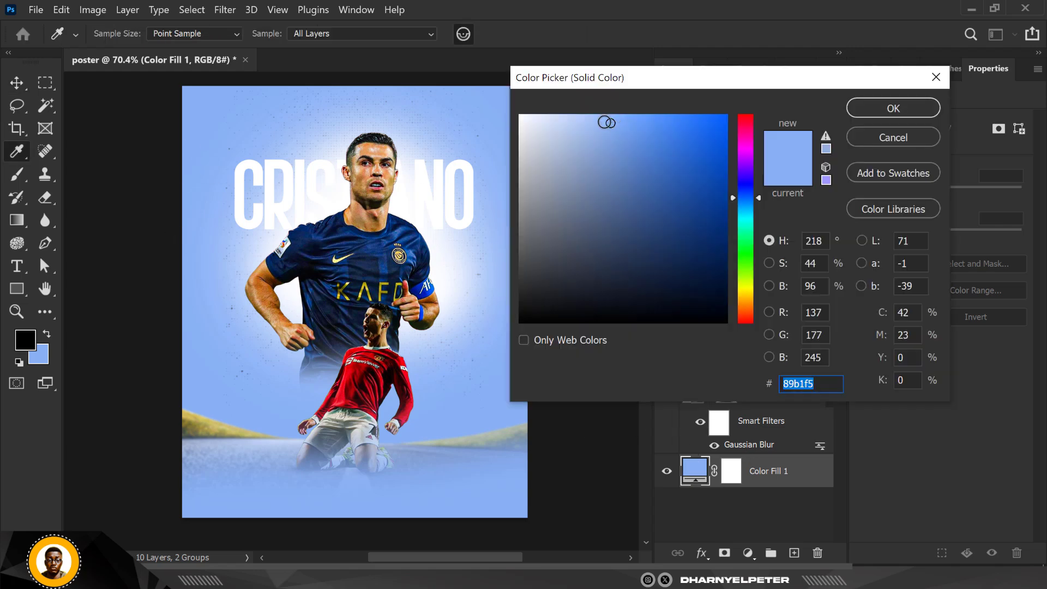
drag(612, 121, 614, 146)
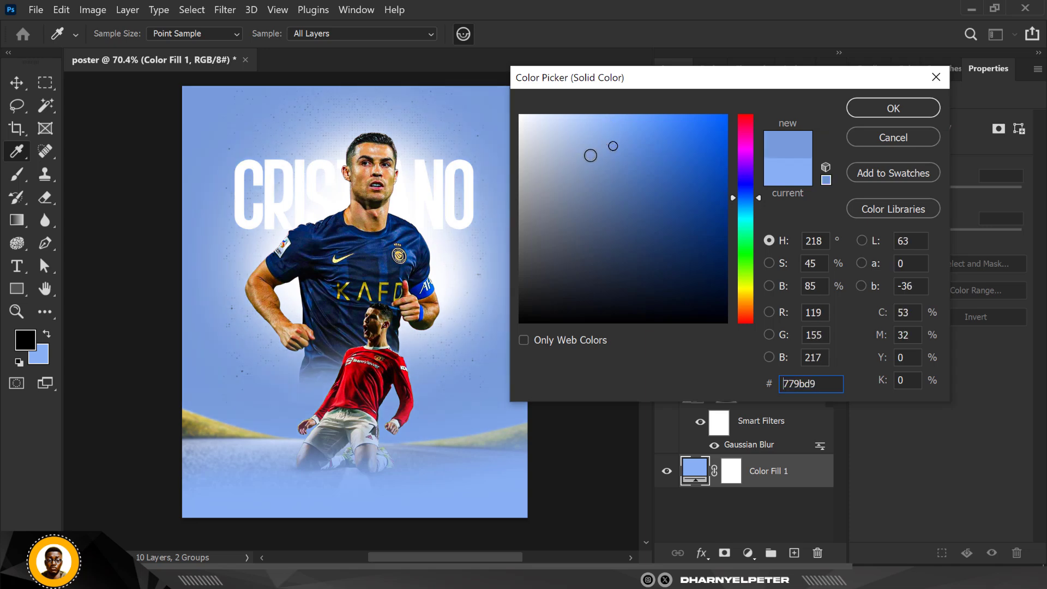
mouse_move(613, 146)
mouse_down()
mouse_move(605, 161)
mouse_move(622, 165)
mouse_up()
click(608, 154)
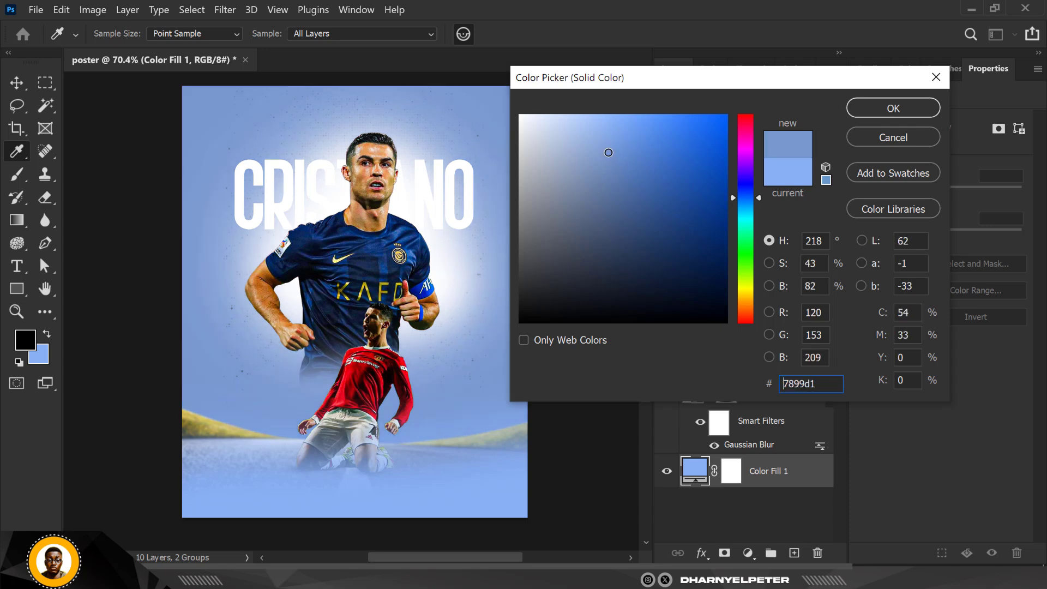
double_click(819, 391)
click(892, 109)
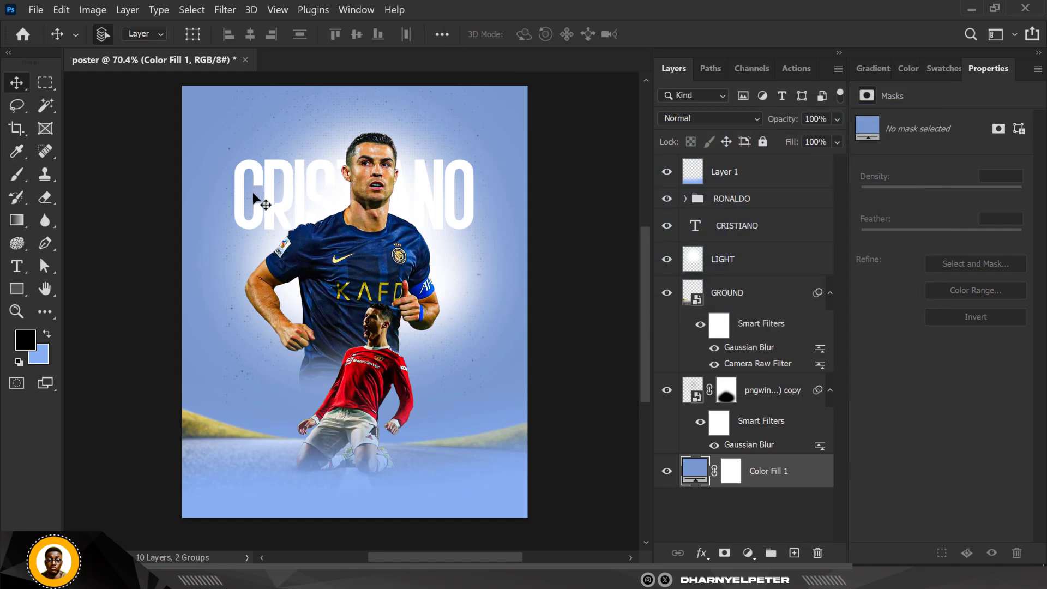
- Duplicate the CRISTIANO text and move the copy down so it sits directly beneath the original title
click(456, 165)
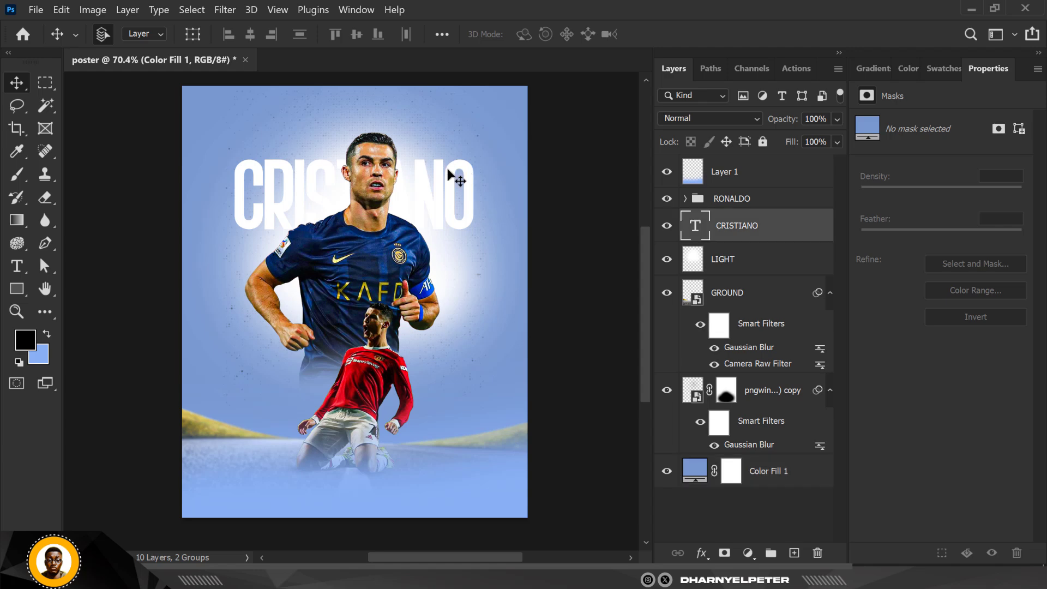
drag(448, 170, 326, 193)
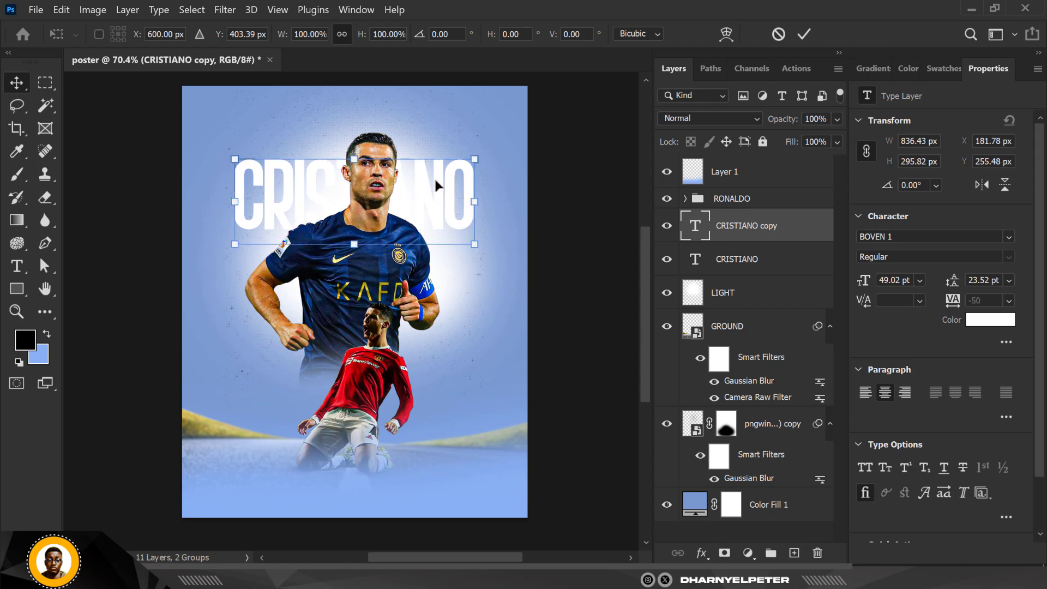
drag(434, 176, 431, 258)
key(Return)
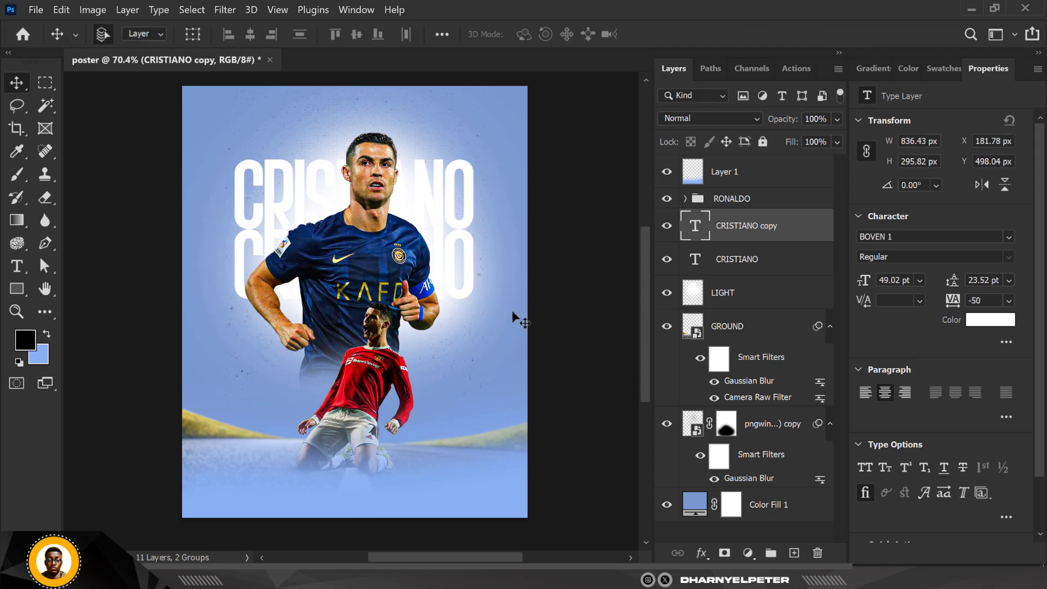
key(Down)
key(Down)
key(Down)
key(Down)
key(Down)
key(Down)
key(Down)
key(Down)
key(Down)
key(Down)
key(Down)
key(Down)
key(Down)
key(Down)
key(Down)
key(Down)
key(Down)
key(Down)
key(Down)
key(Down)
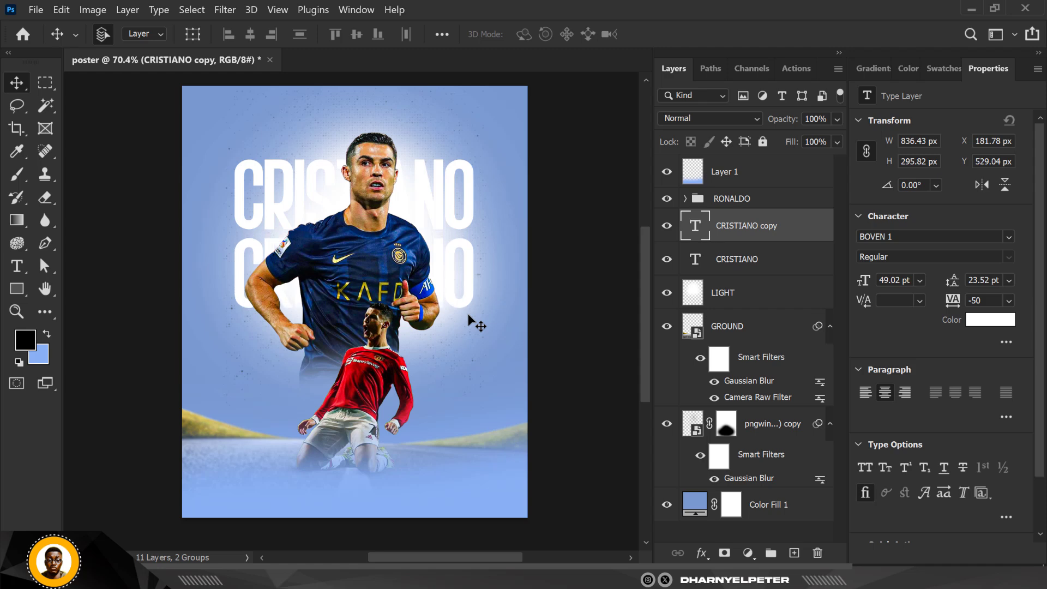
key(shift+Up)
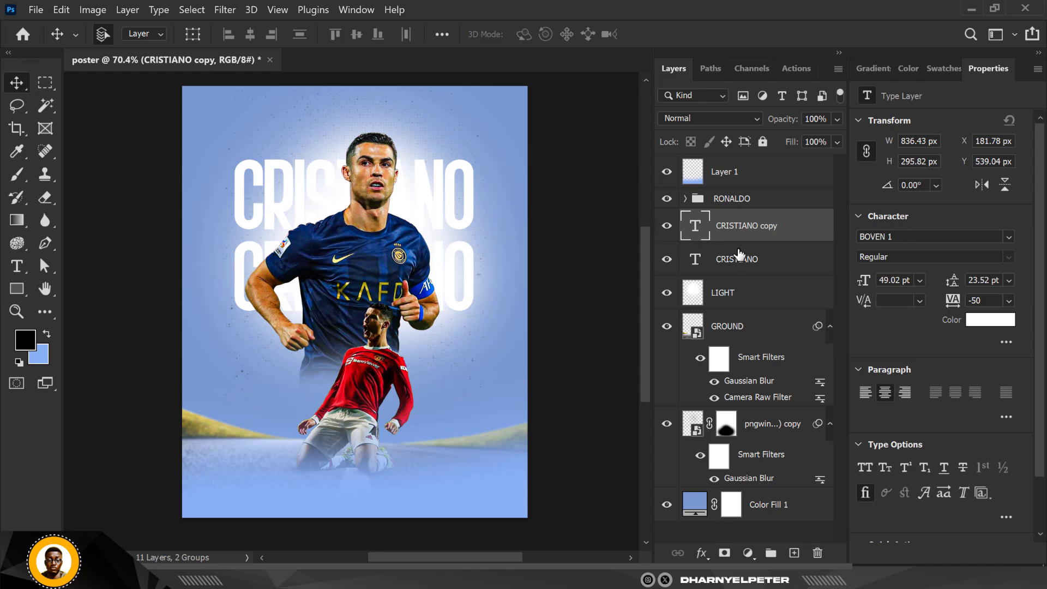
- Add a layer mask to the original CRISTIANO title and fade its lower part with a vertical gradient
click(672, 260)
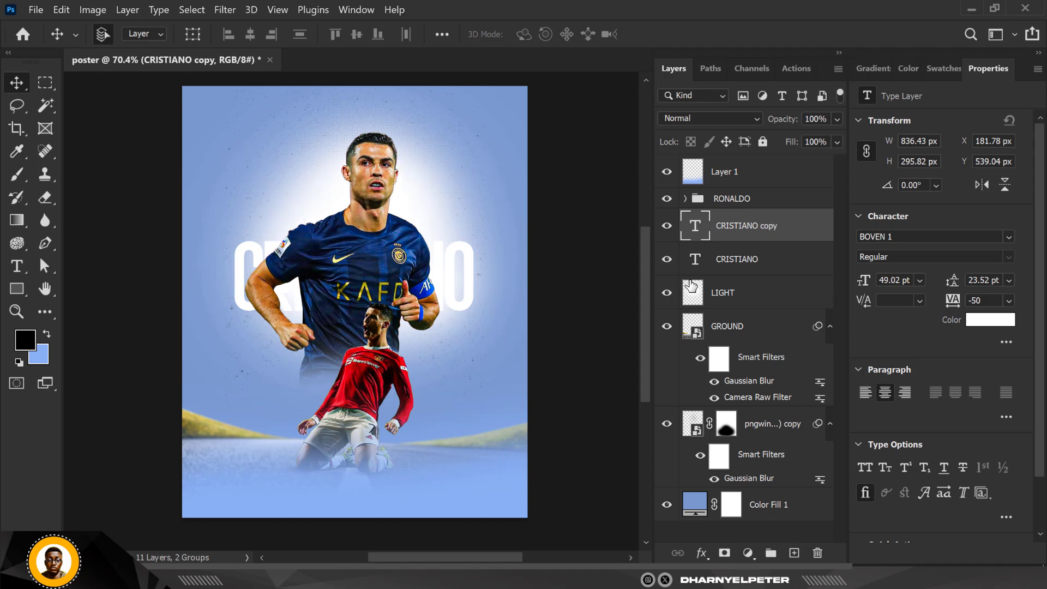
click(746, 266)
click(724, 554)
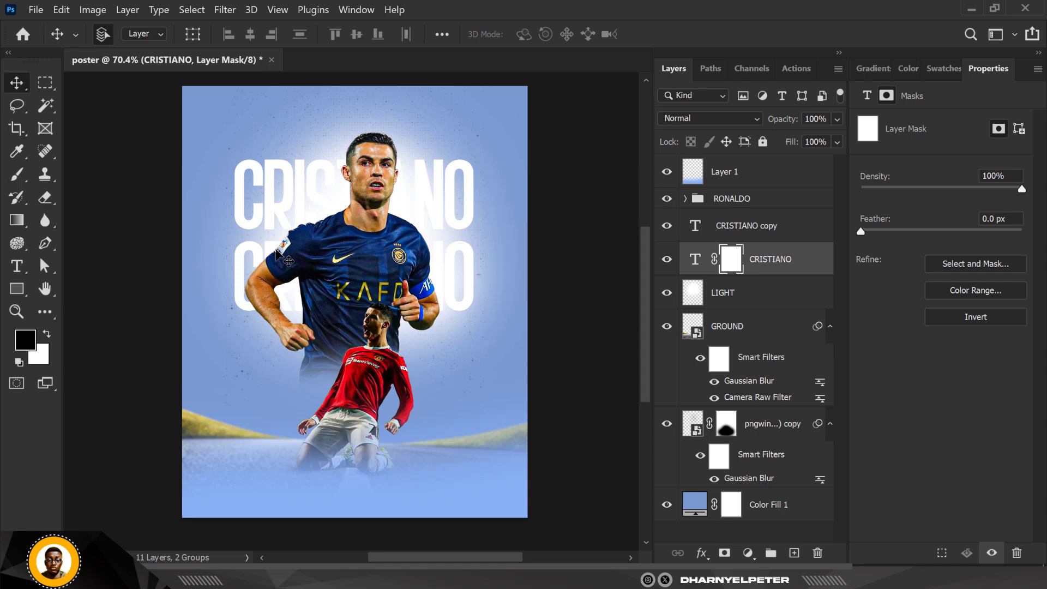
key(g)
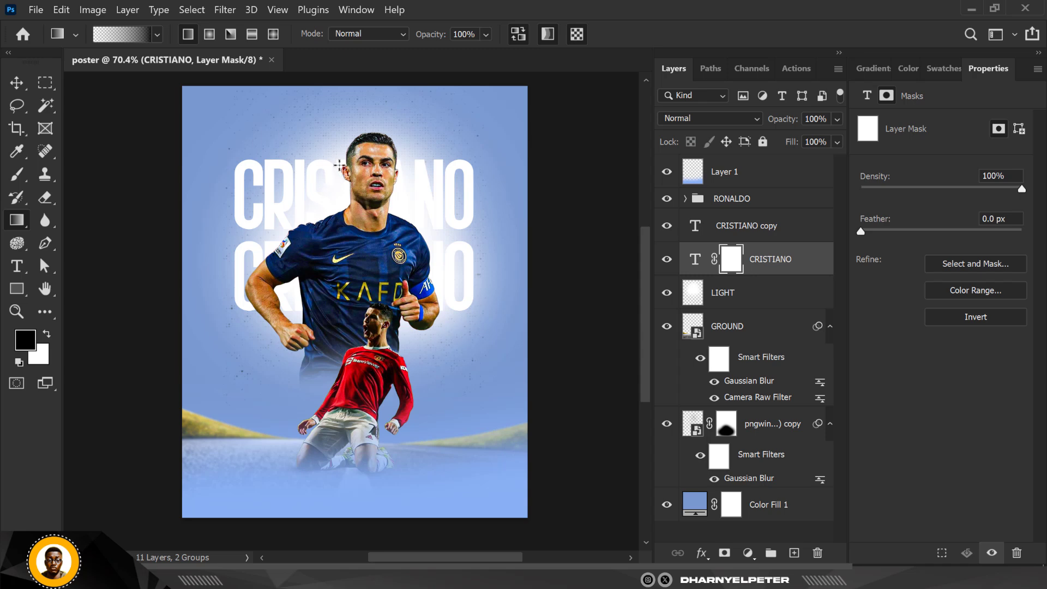
drag(340, 165, 336, 234)
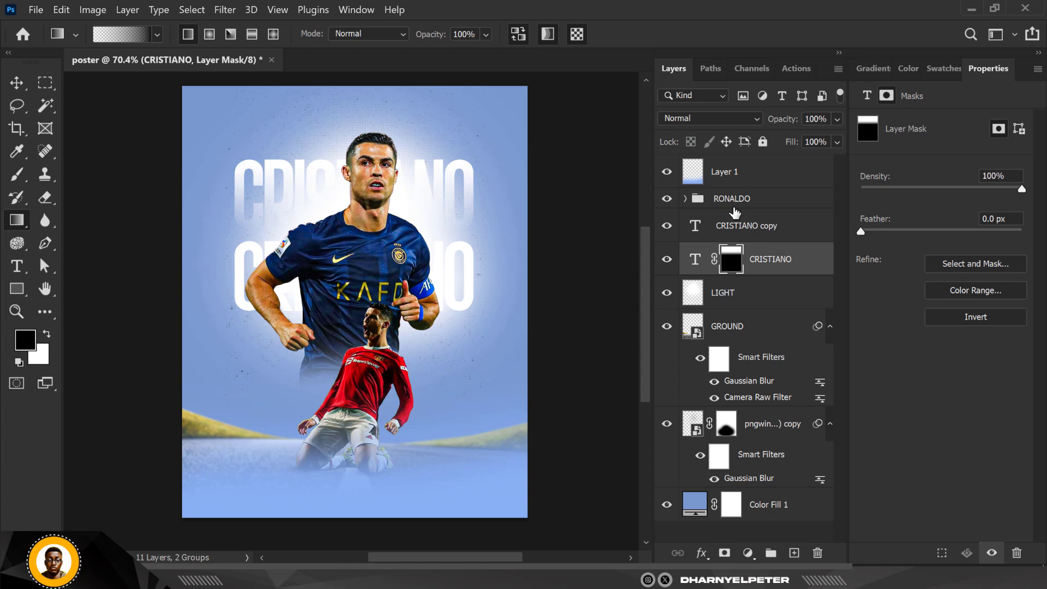
- Add a layer mask to the CRISTIANO copy and fade it with a vertical gradient running downward
click(736, 230)
click(724, 553)
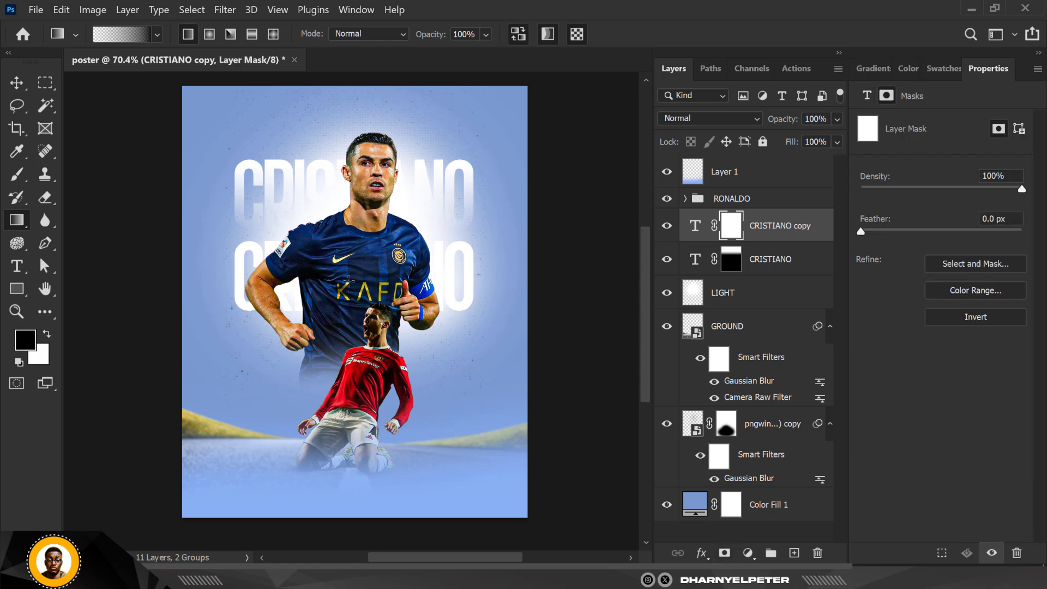
drag(352, 245, 336, 394)
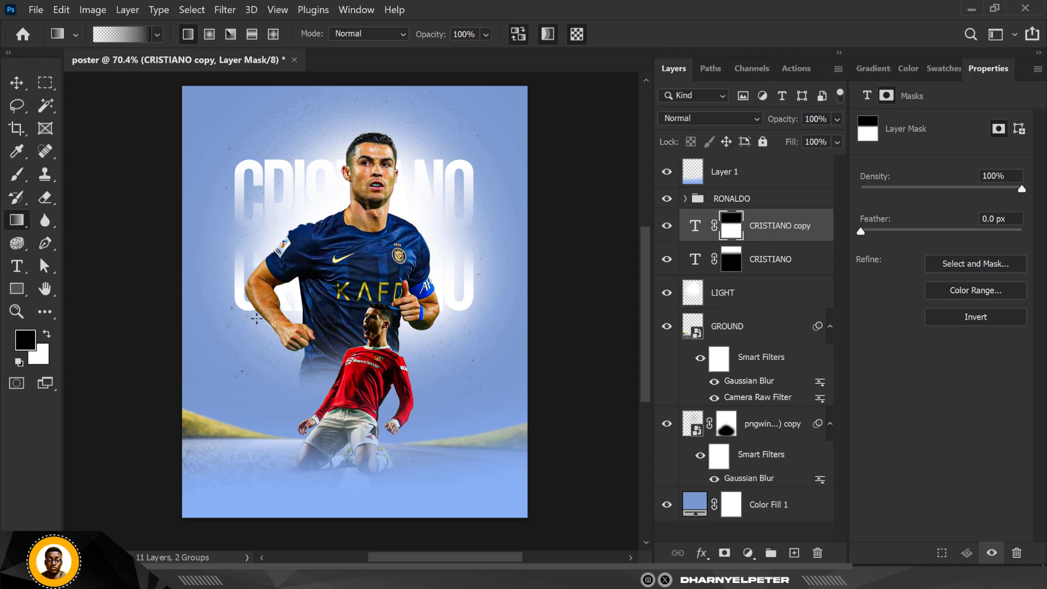
- Create a new text layer near the top-left of the poster reading CRISTIANO RONALDO
click(17, 266)
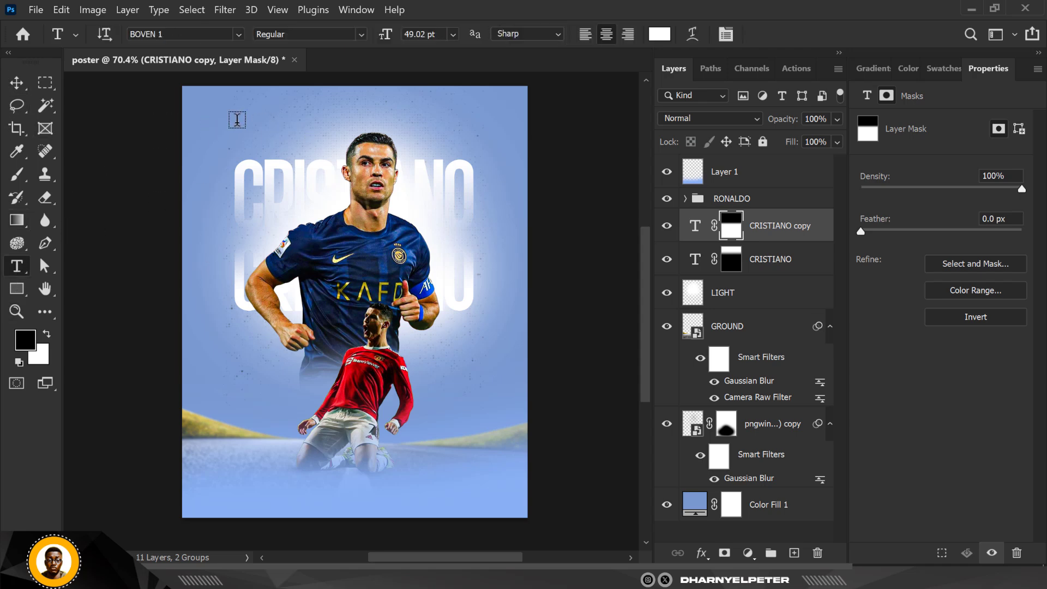
click(204, 158)
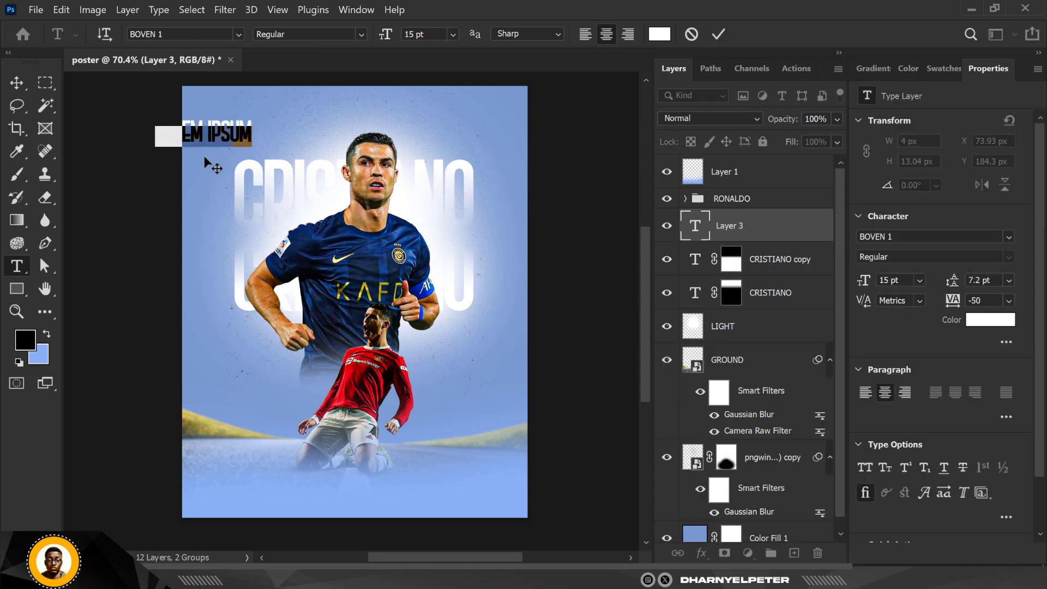
text(CRIST)
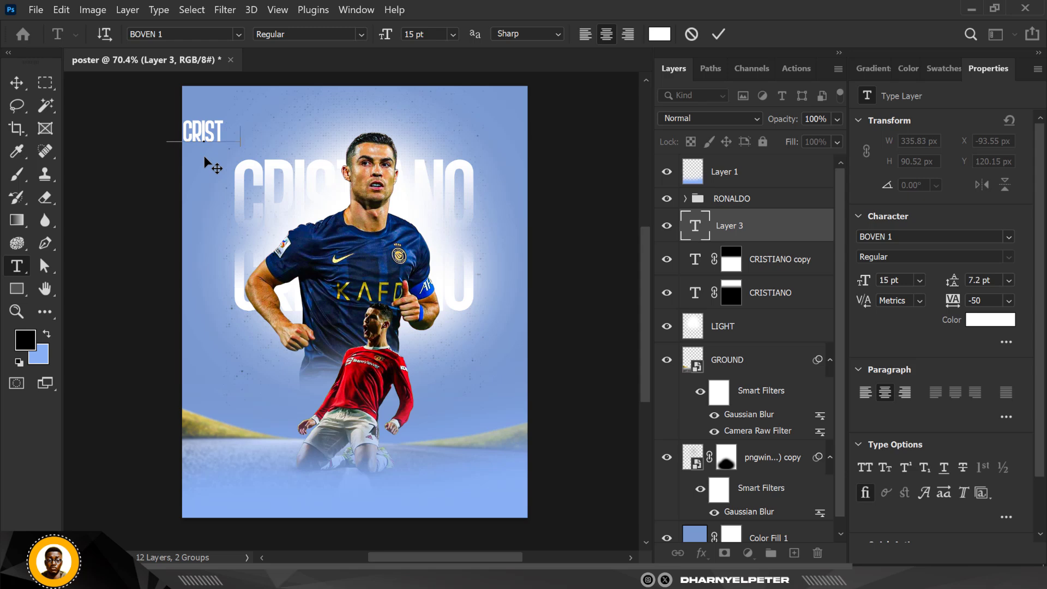
text(IANO)
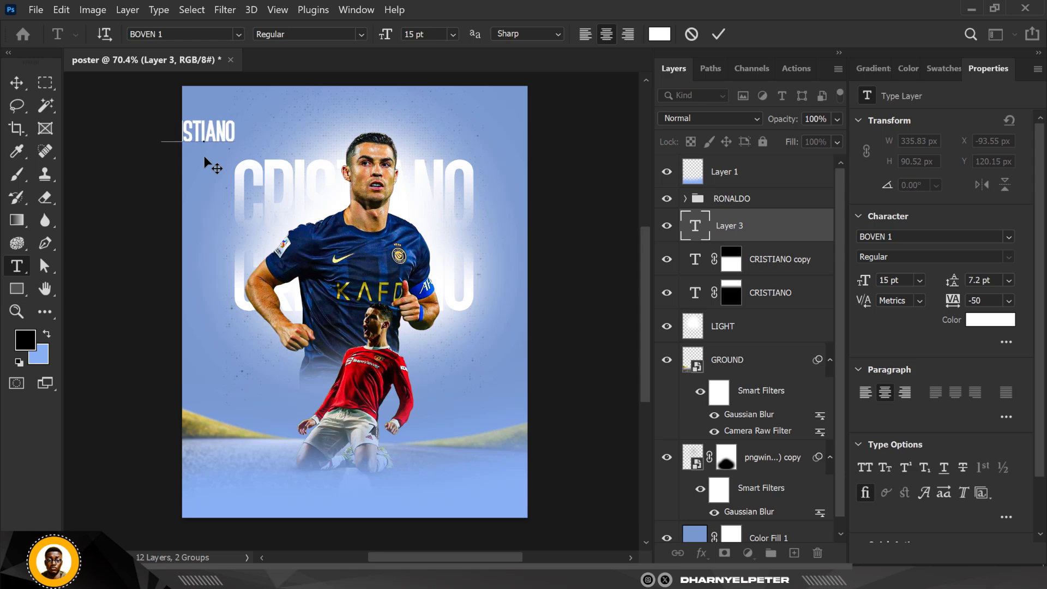
text(  RO)
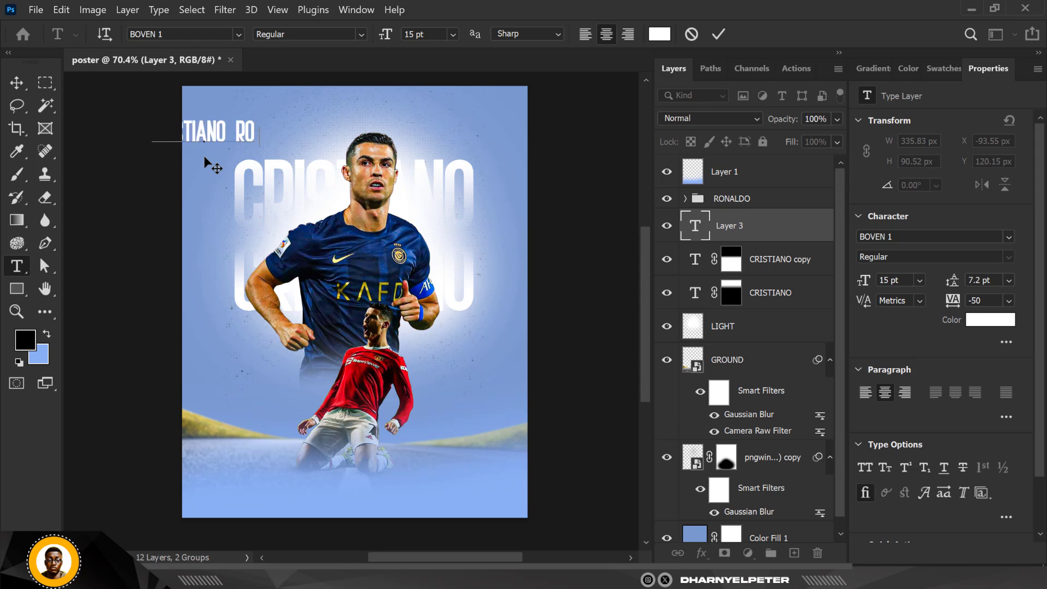
text(NALDO)
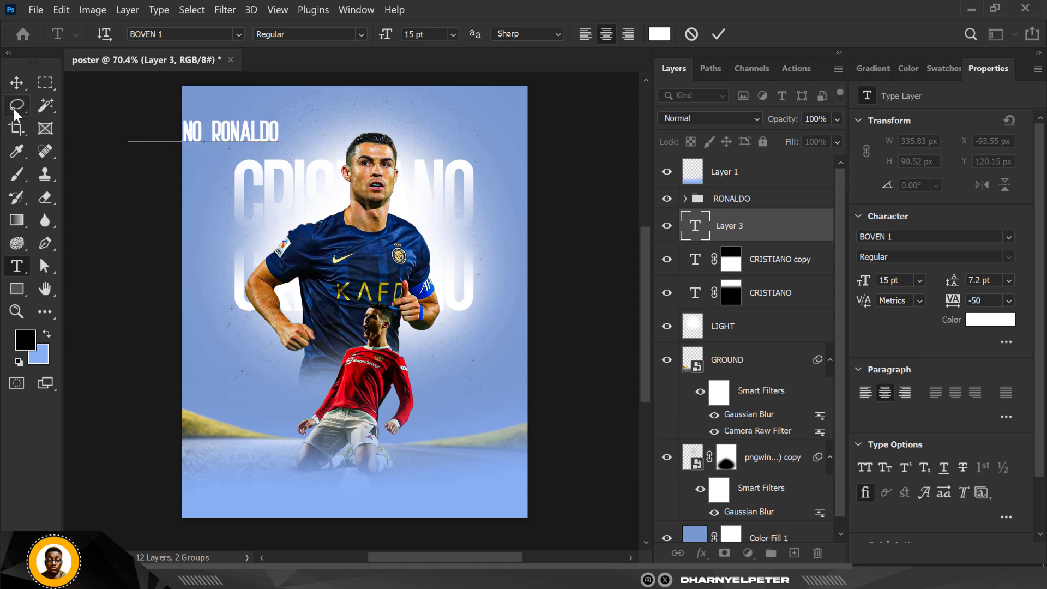
- Move the CRISTIANO RONALDO text to the top-left corner above the big title
click(16, 83)
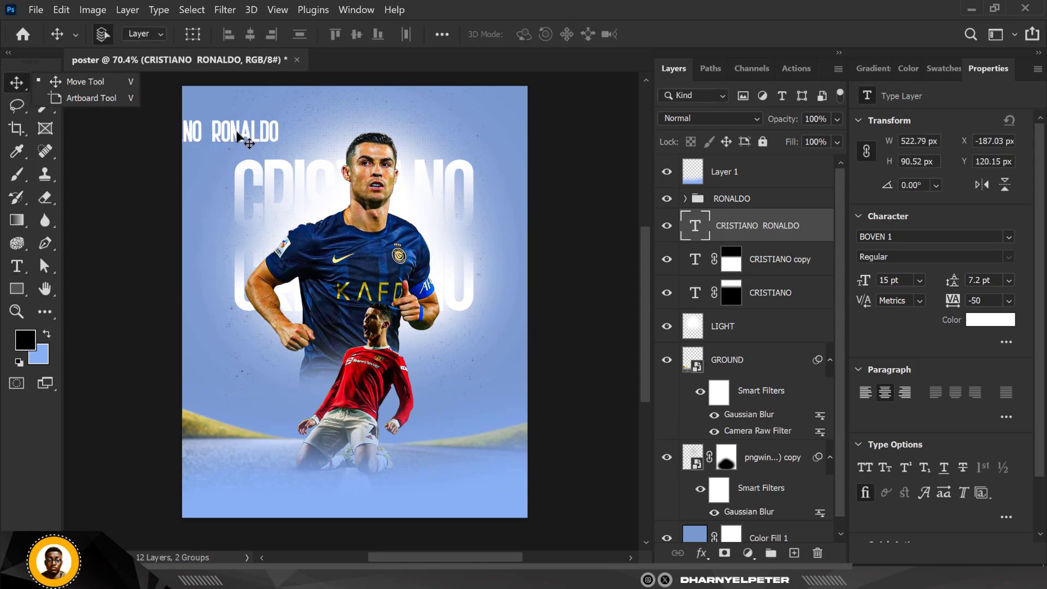
drag(238, 136, 326, 124)
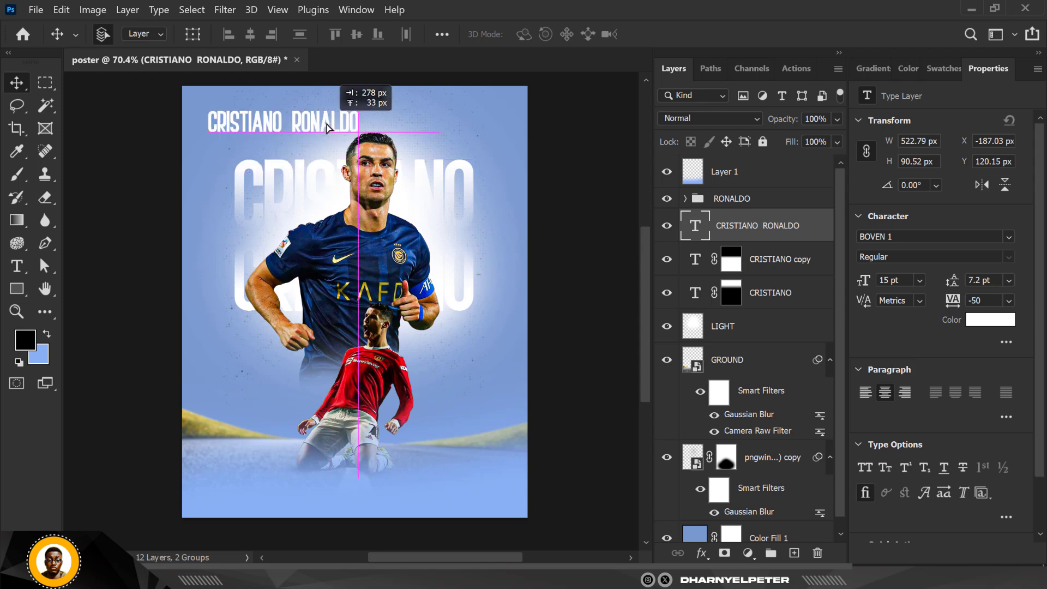
drag(252, 88, 248, 86)
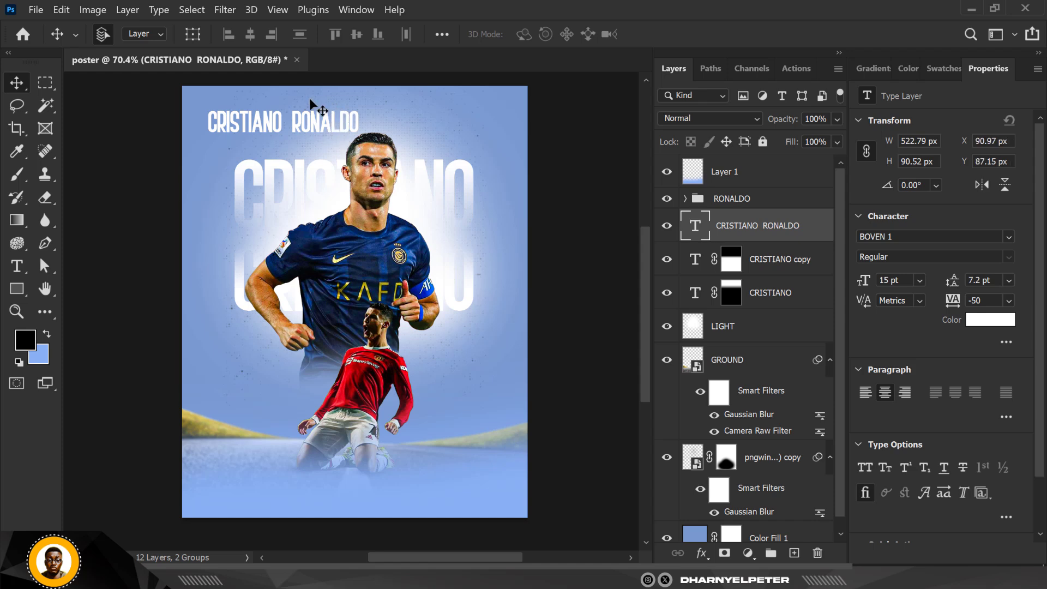
- Duplicate the CRISTIANO RONALDO text and move one copy down across the player's chest
key(ctrl+j)
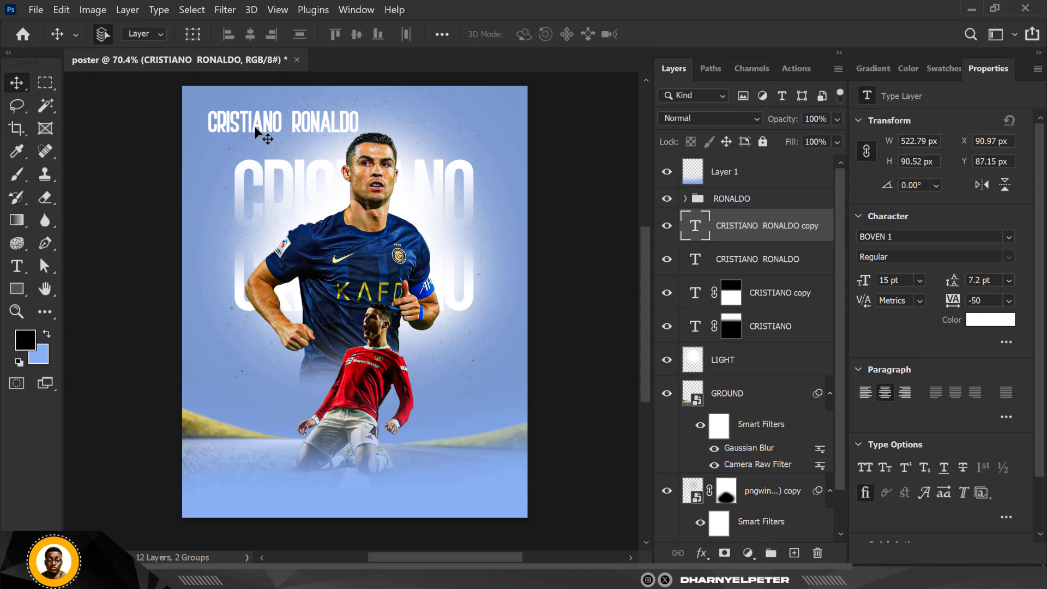
click(758, 259)
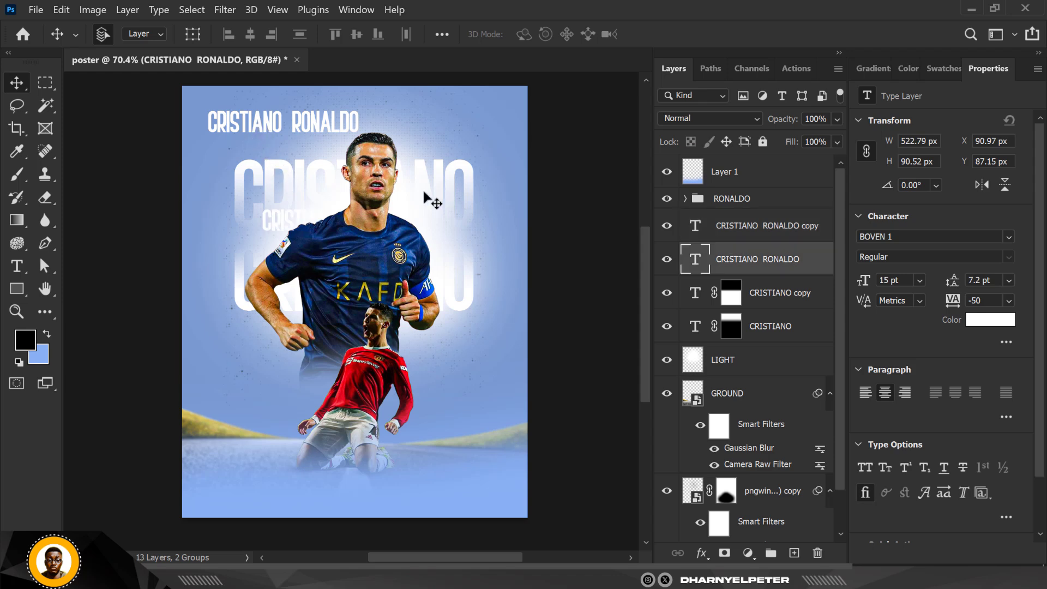
drag(225, 121, 248, 238)
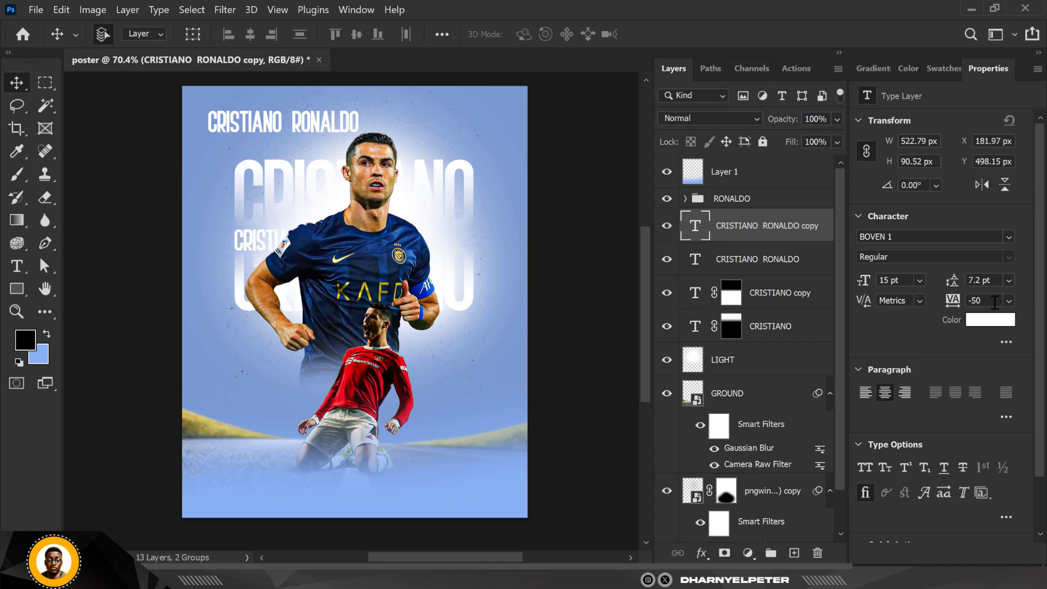
- Set the middle CRISTIANO RONALDO text's tracking to 400 and reposition it across the chest
click(952, 300)
key(Return)
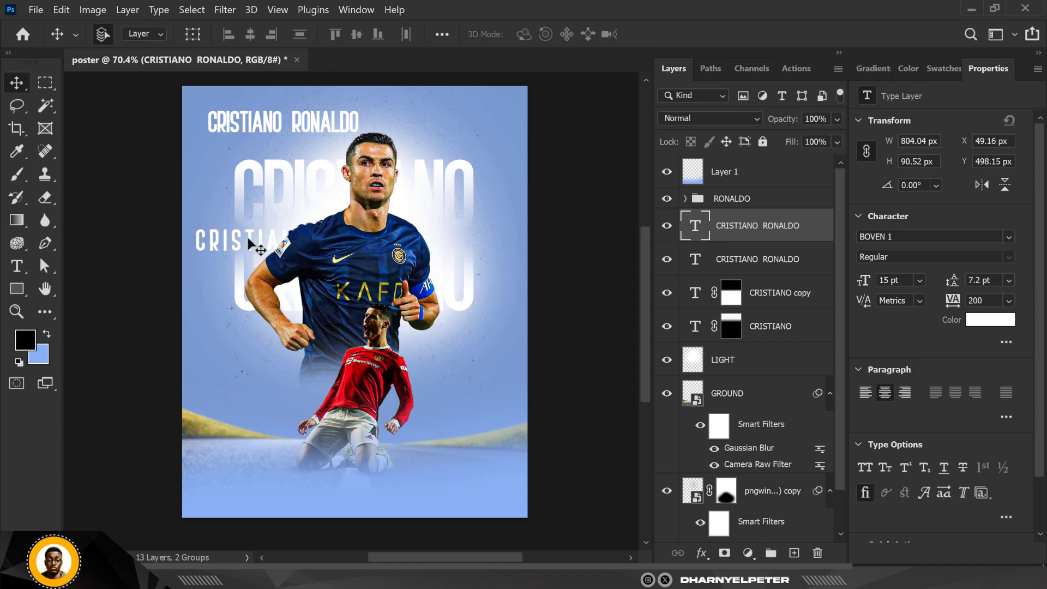
drag(250, 235, 283, 240)
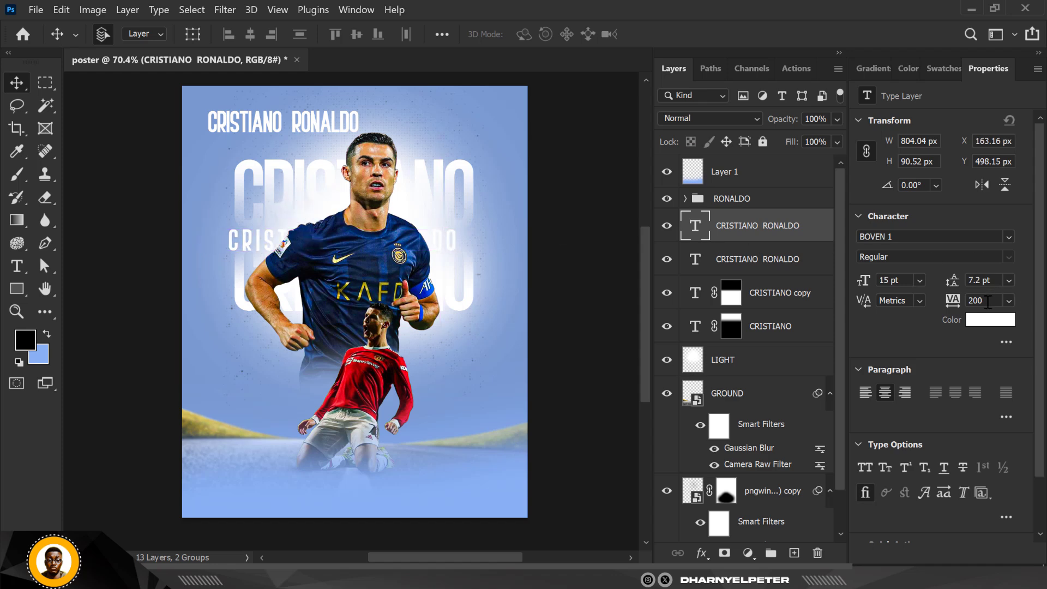
click(988, 301)
text(400)
key(Return)
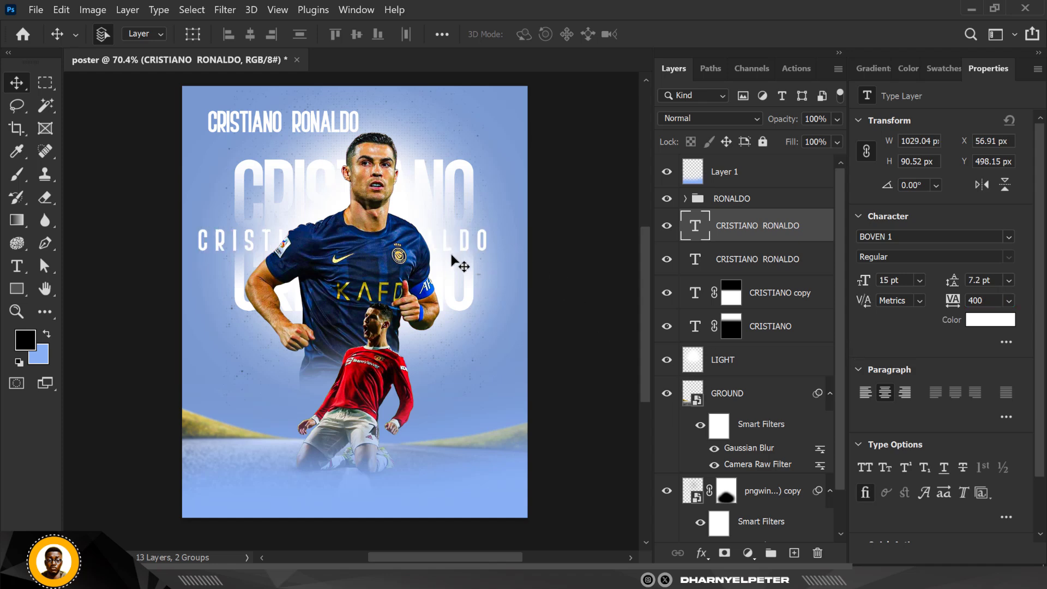
- Centre the spaced-out middle title horizontally and scale it down to about 89%
drag(467, 244, 478, 245)
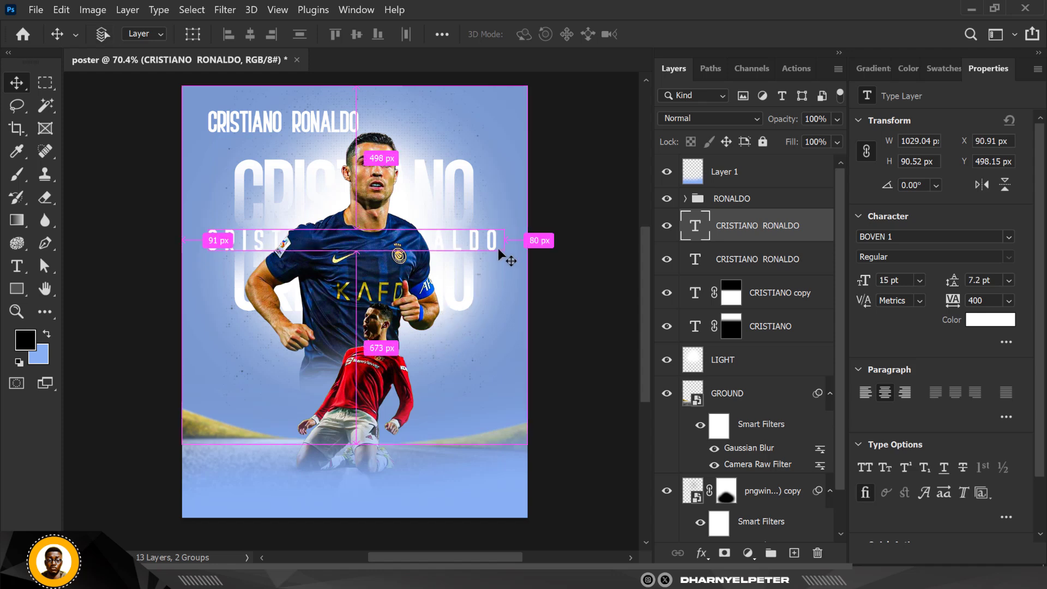
key(ctrl+t)
drag(507, 261, 488, 264)
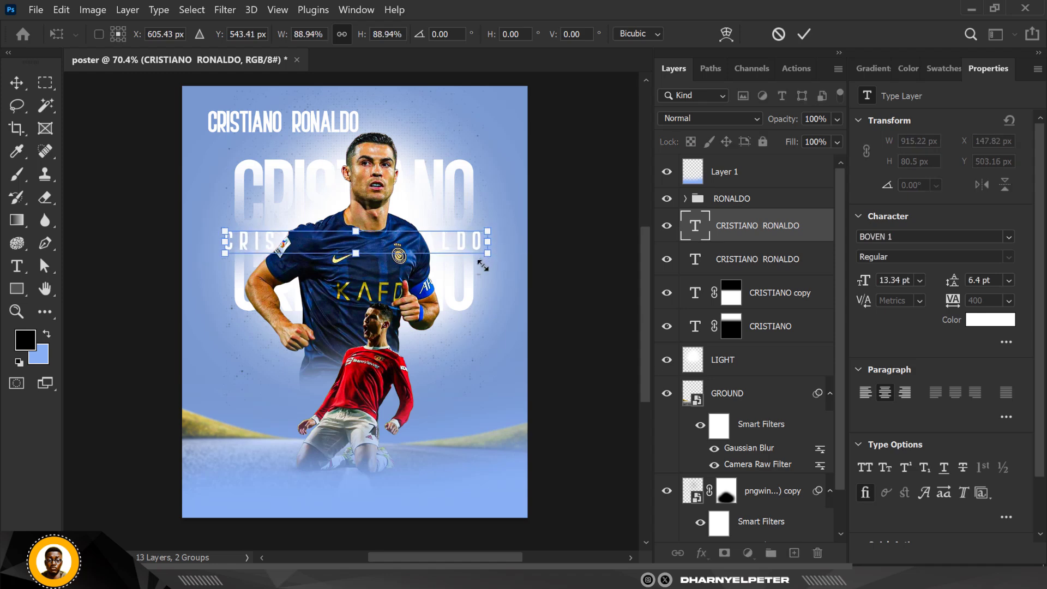
key(Return)
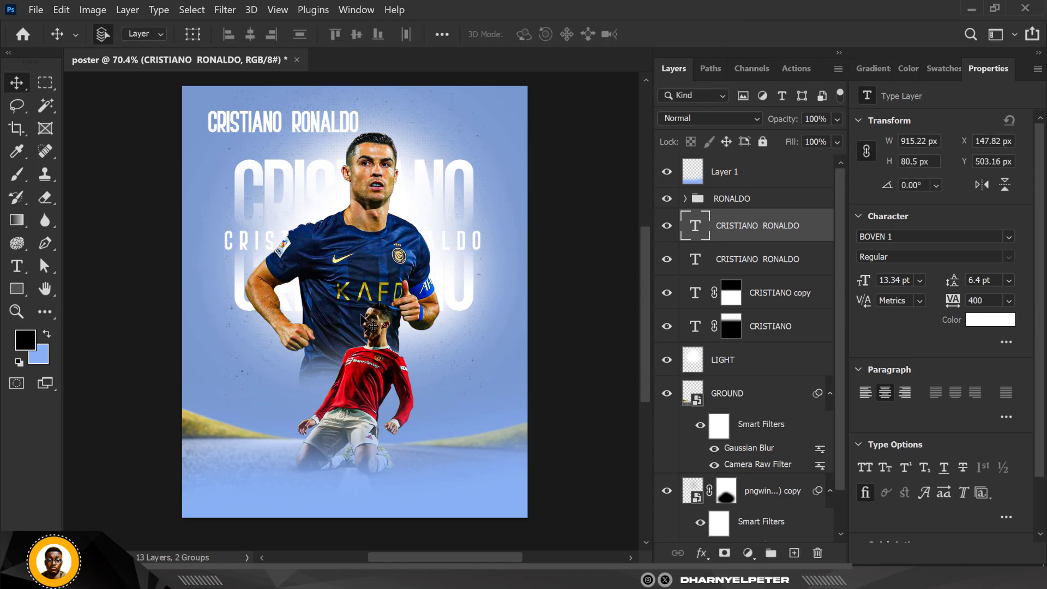
- Shrink the top CRISTIANO RONALDO text to about a third of its size and set its tracking to 2000
click(302, 124)
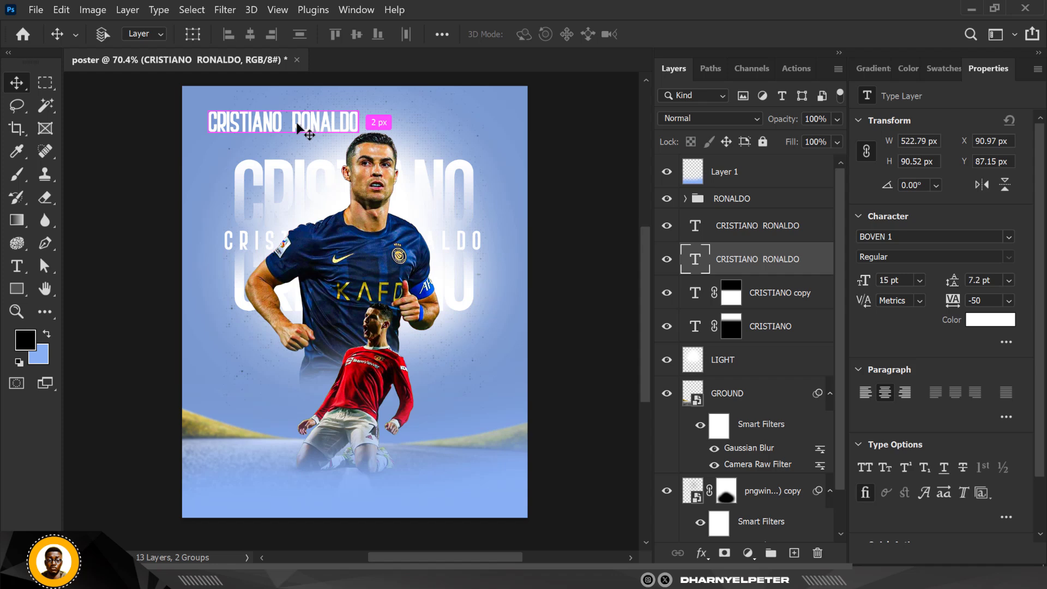
key(ctrl+t)
drag(359, 110, 258, 126)
key(Return)
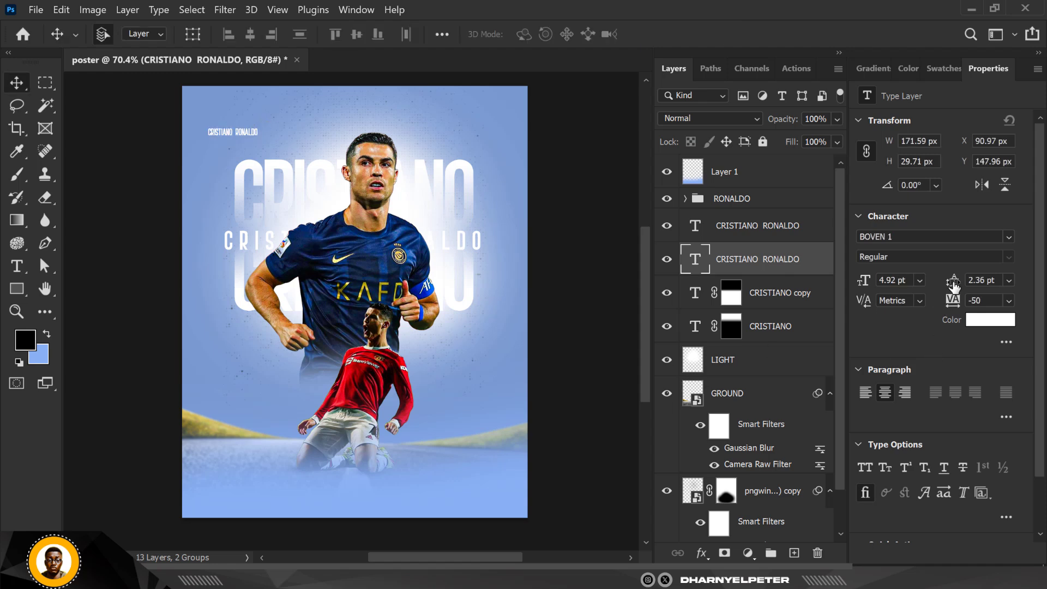
click(970, 300)
text(2000)
key(Return)
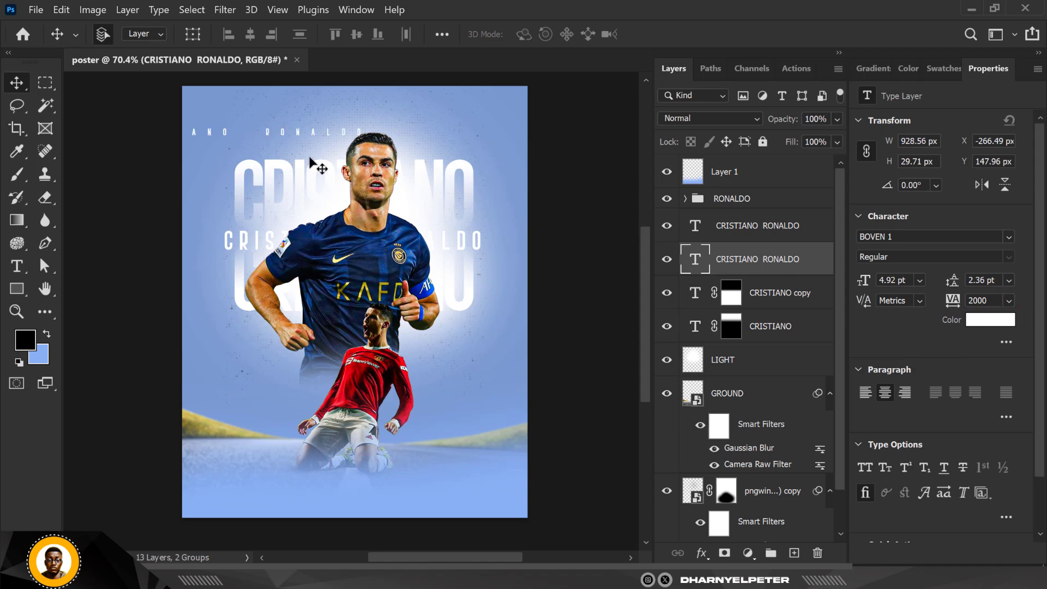
- Move the small spaced title just above the big CRISTIANO and scale it slightly narrower
drag(267, 133, 390, 158)
key(ctrl)
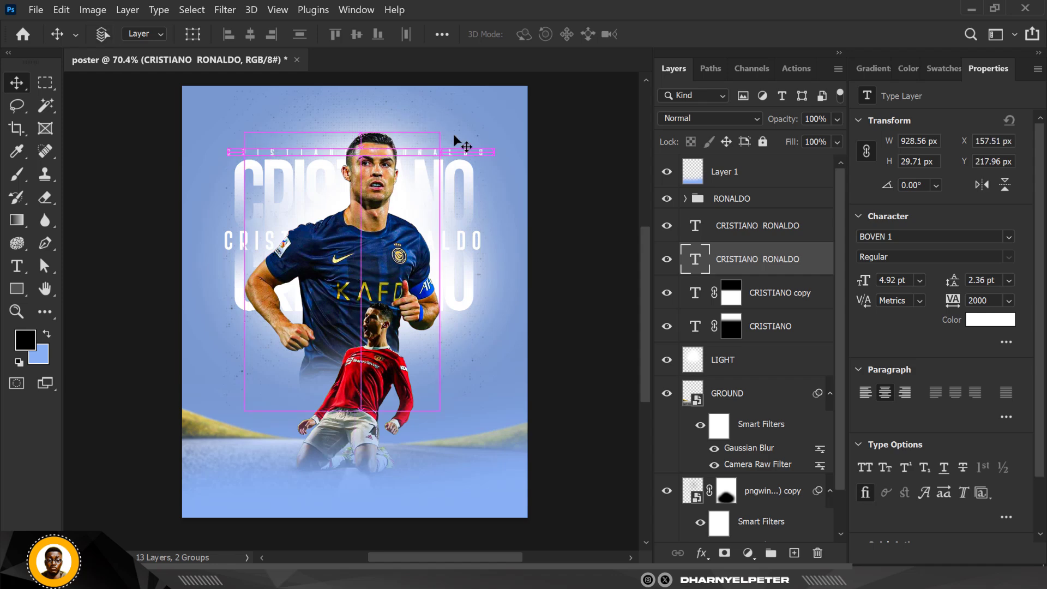
key(ctrl+t)
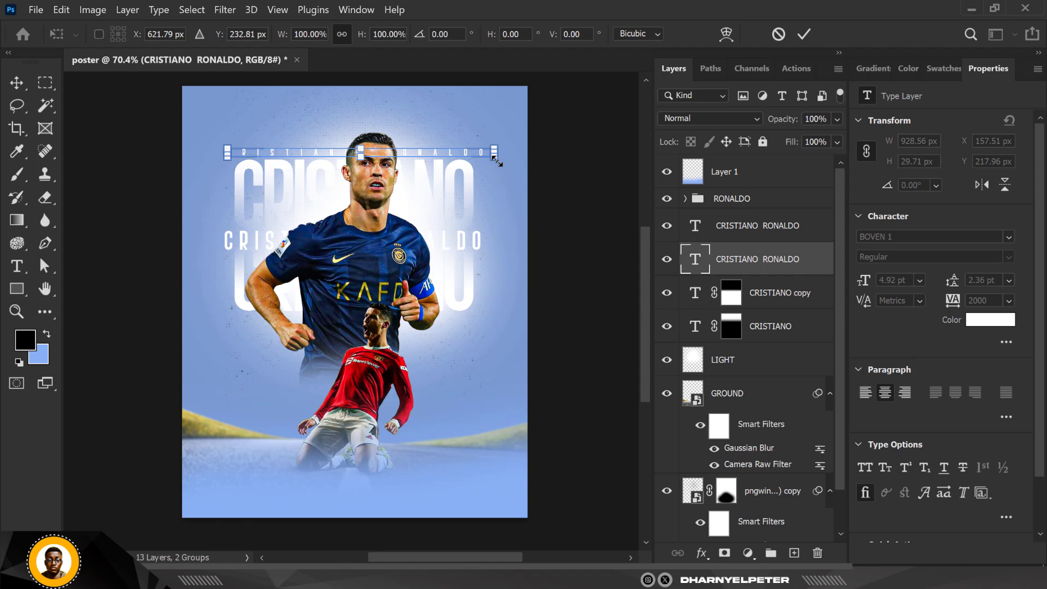
drag(496, 160, 450, 157)
key(Return)
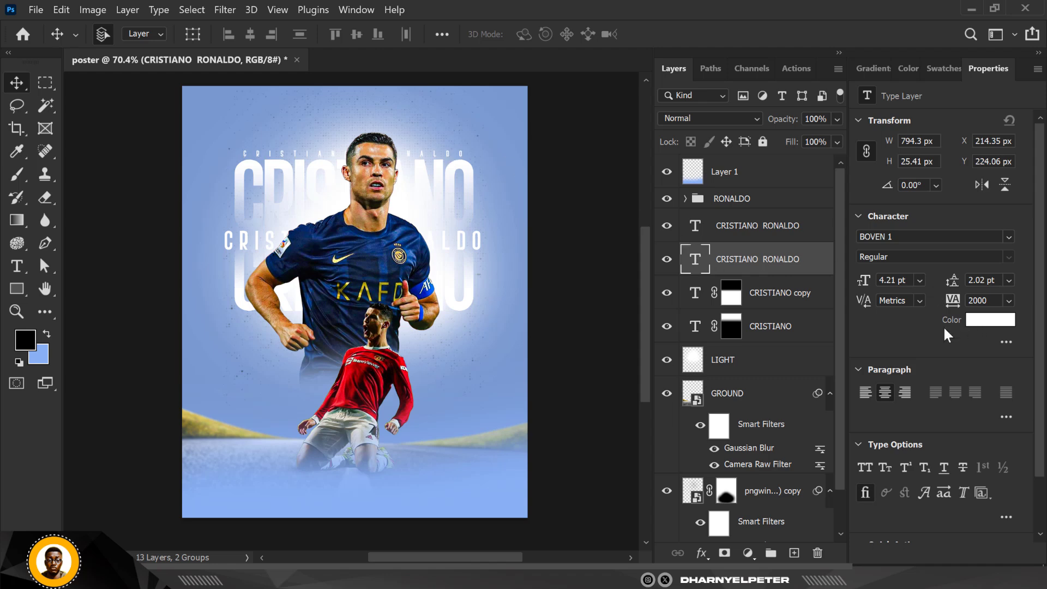
- Colour the small top title dark navy #153053, sampled from the player's jersey
click(977, 320)
click(366, 267)
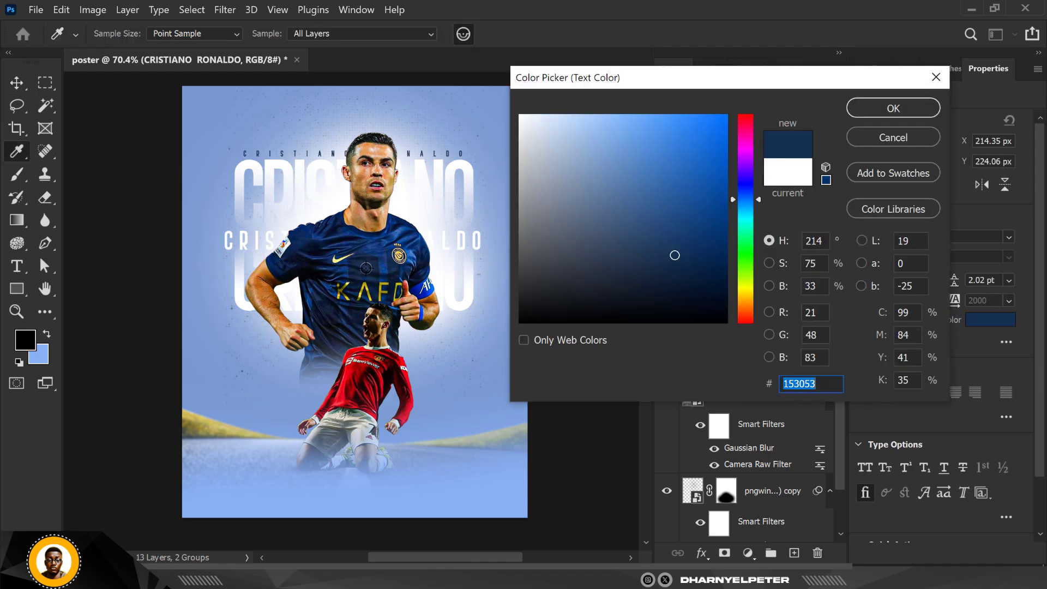
click(894, 108)
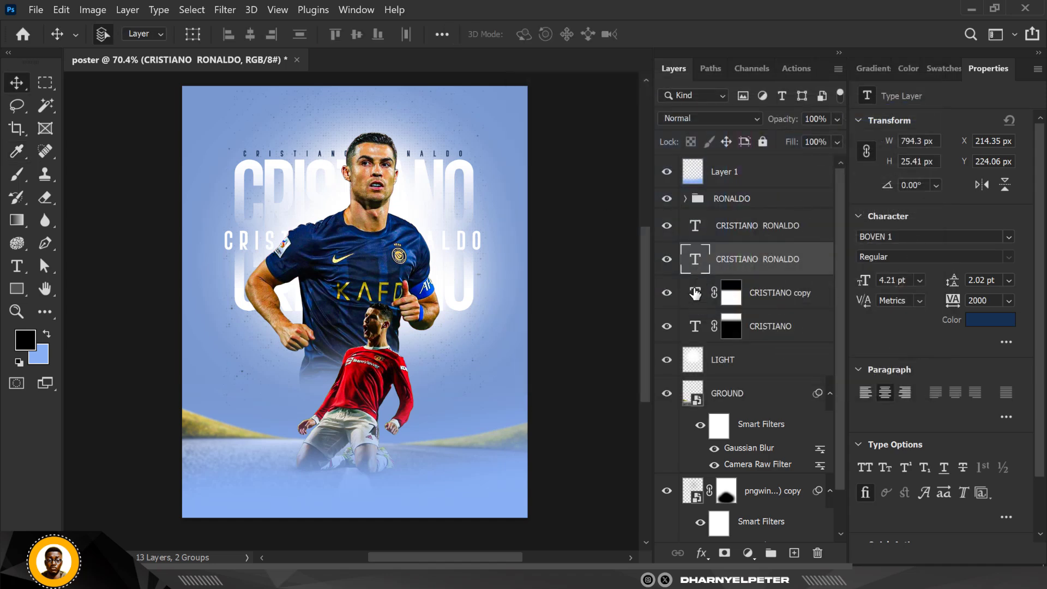
- Change the lower CRISTIANO copy's text colour to grey #858585 sampled from the poster
click(721, 303)
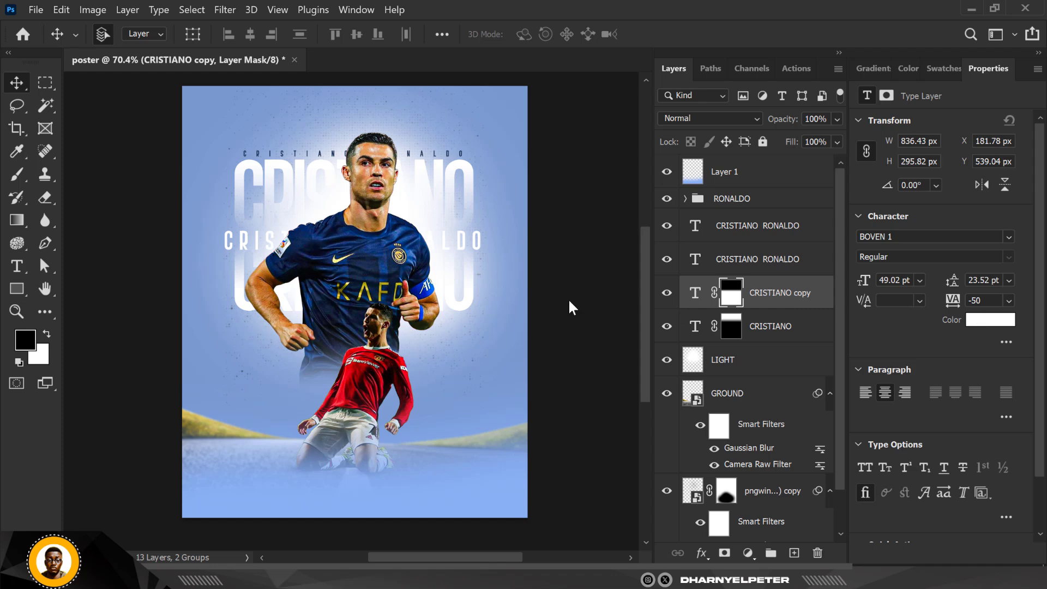
click(369, 265)
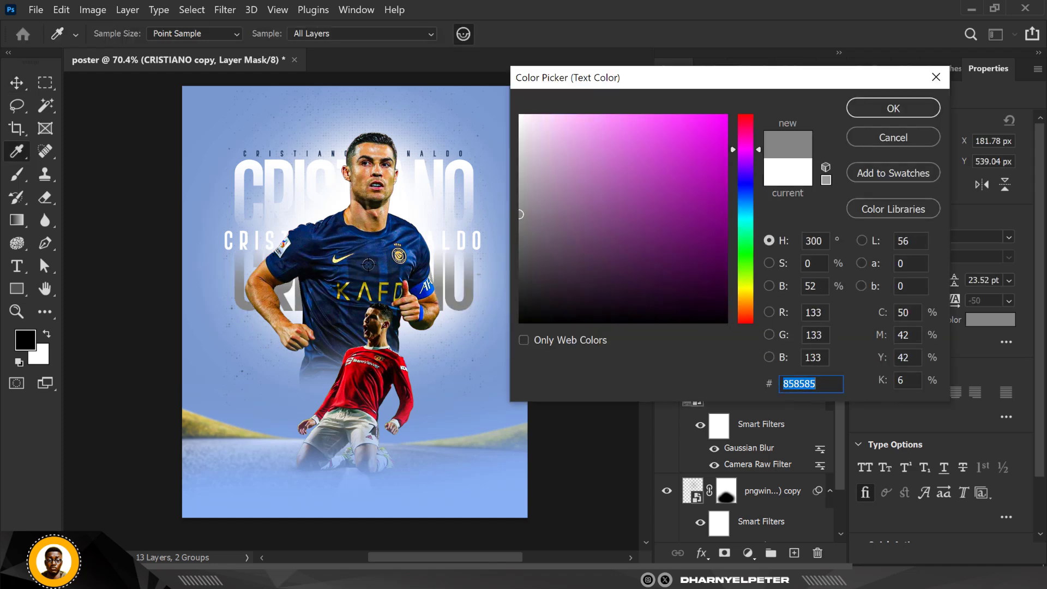
click(909, 110)
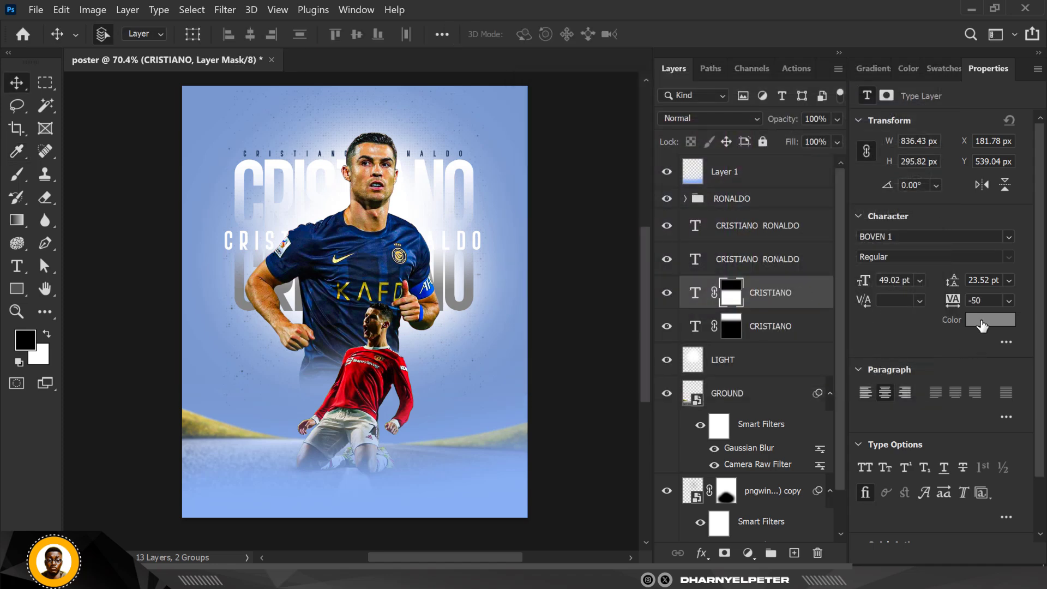
- Recolour the lower CRISTIANO copy dark navy #121934, sampled from the player's jersey
click(982, 325)
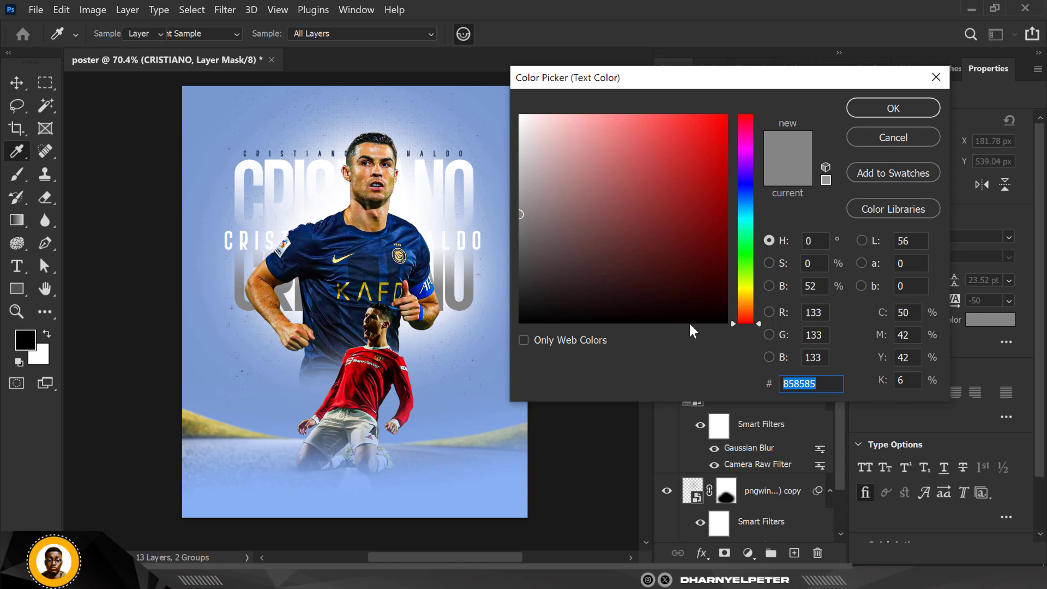
key(Return)
key(v)
double_click(695, 293)
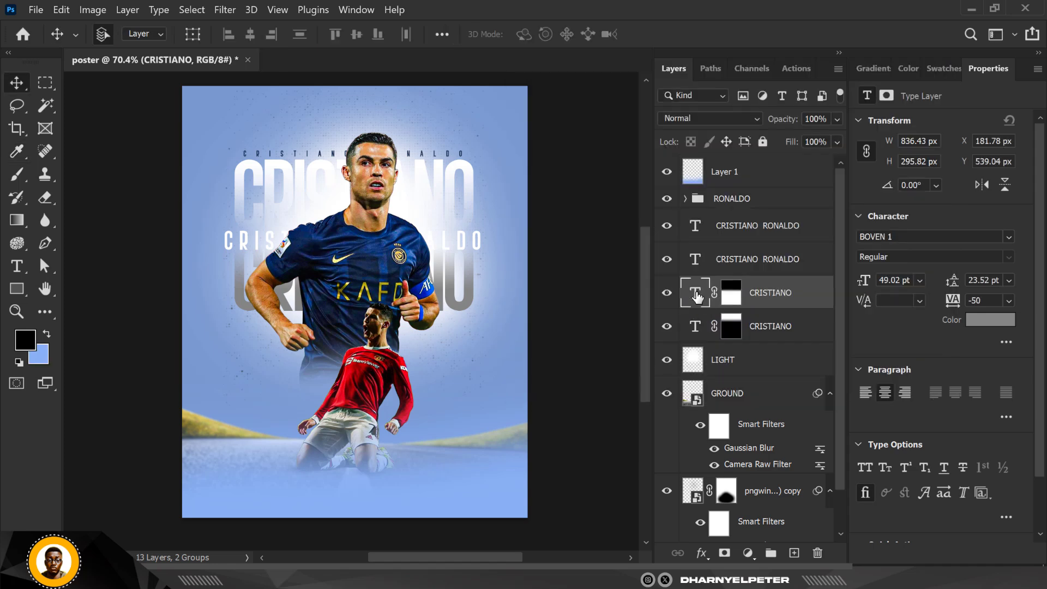
click(983, 321)
text(002a6a)
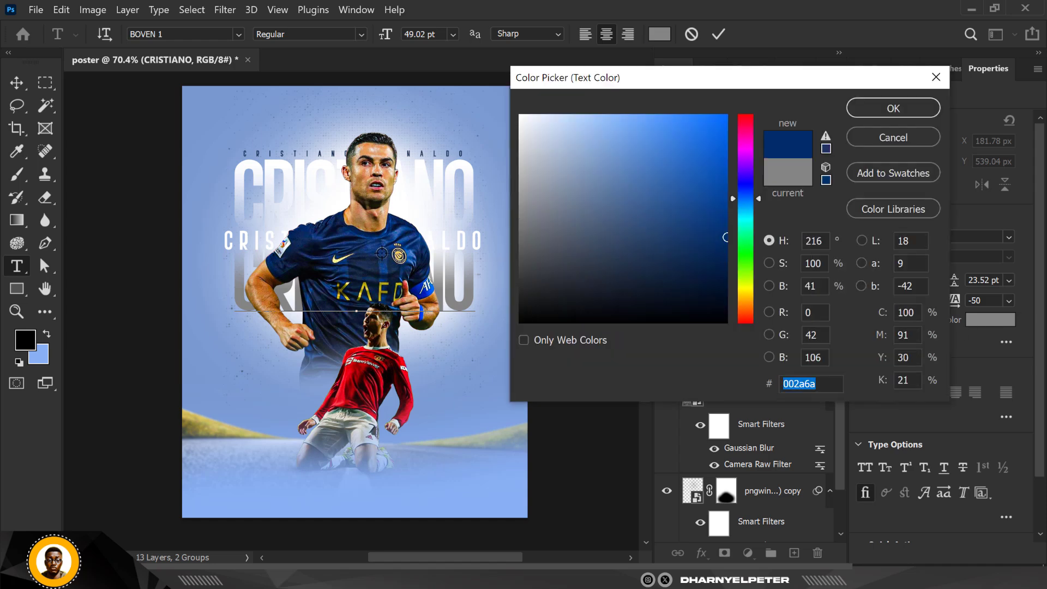
click(366, 279)
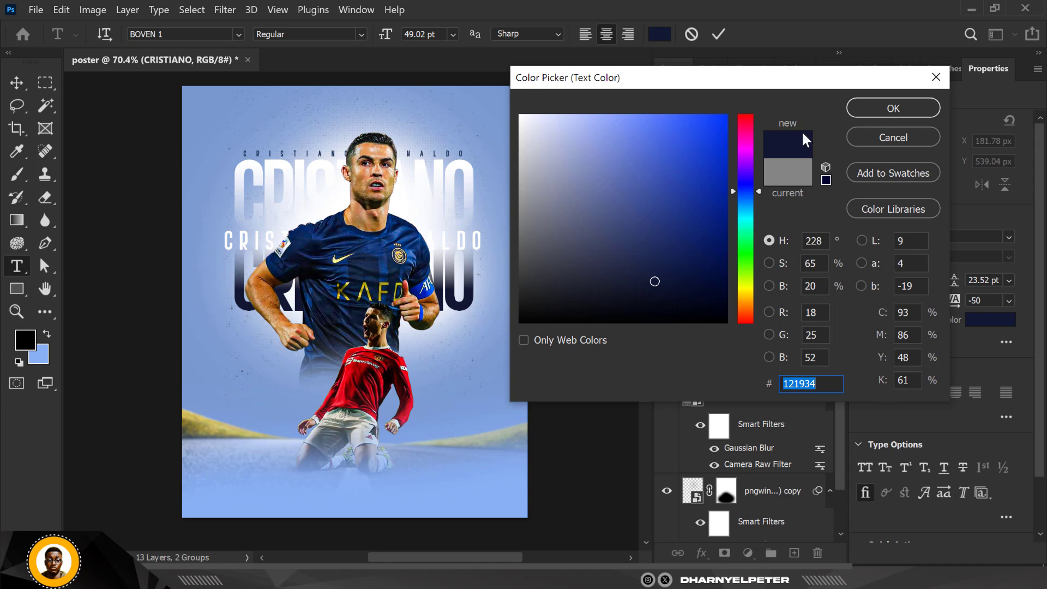
click(907, 111)
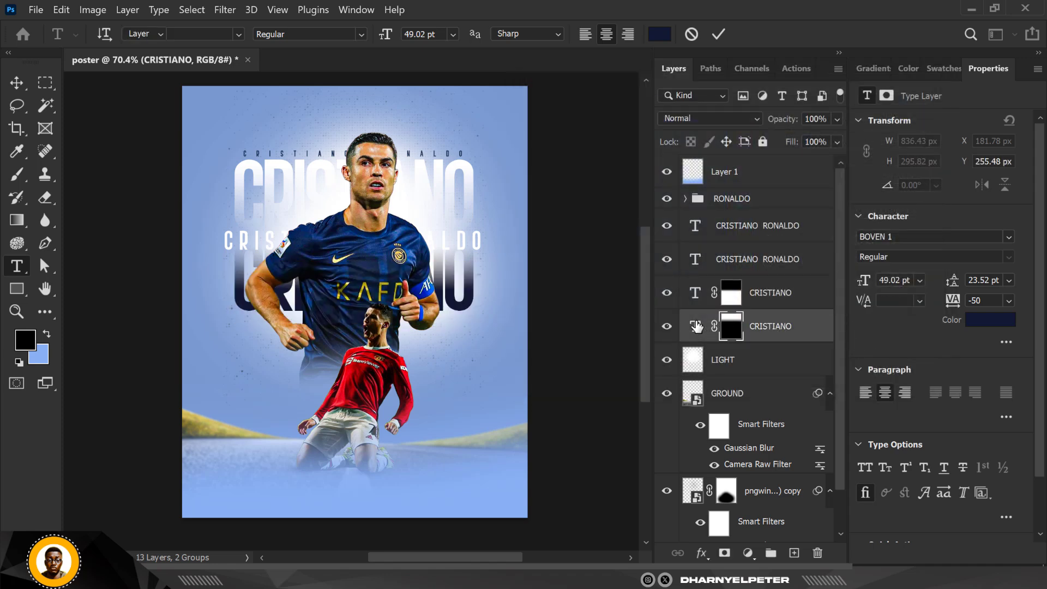
click(698, 326)
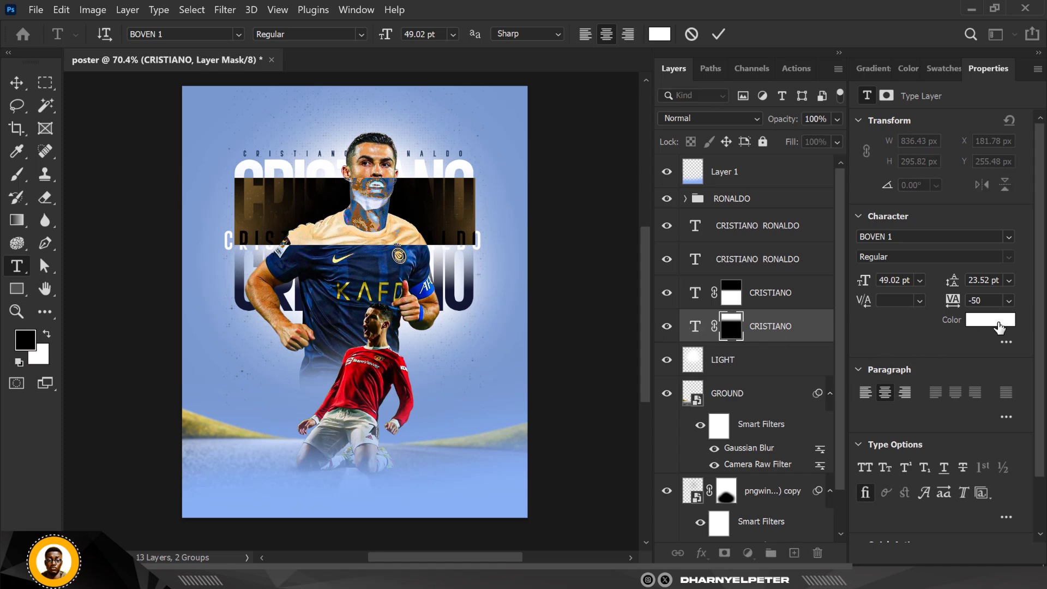
click(998, 321)
click(521, 322)
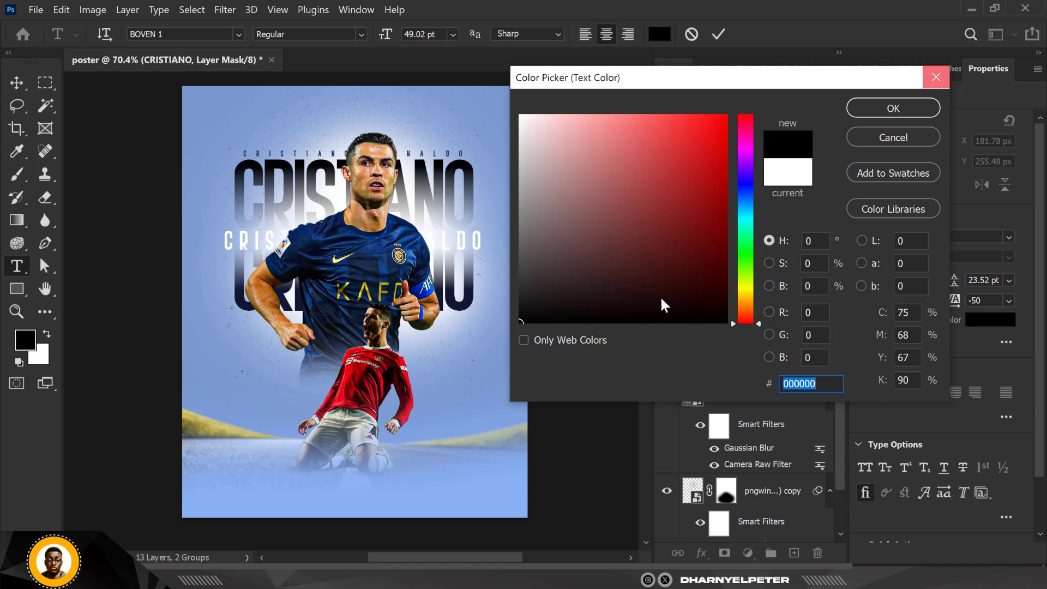
click(937, 82)
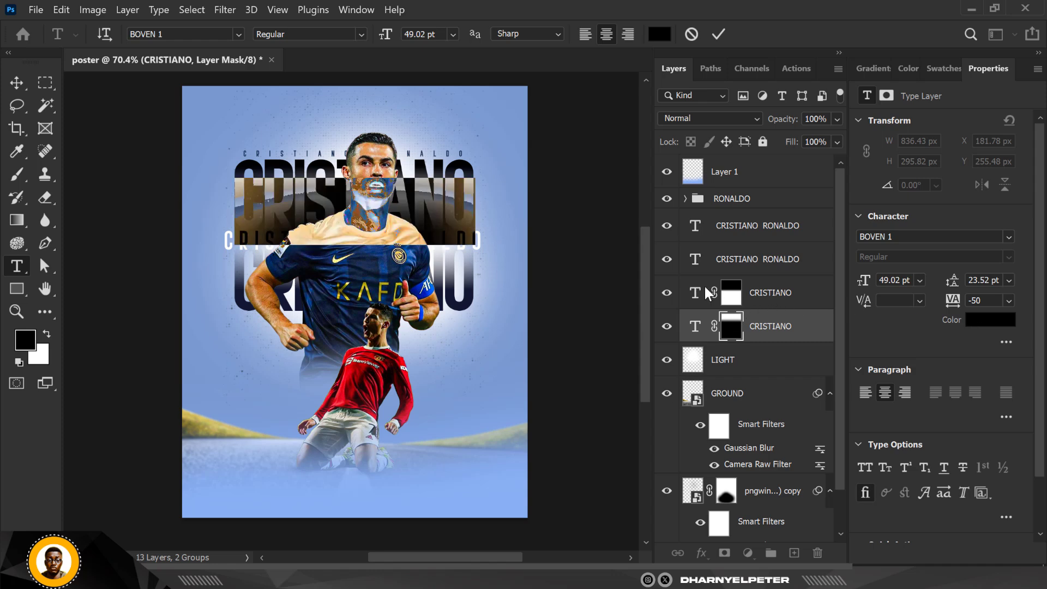
click(1001, 325)
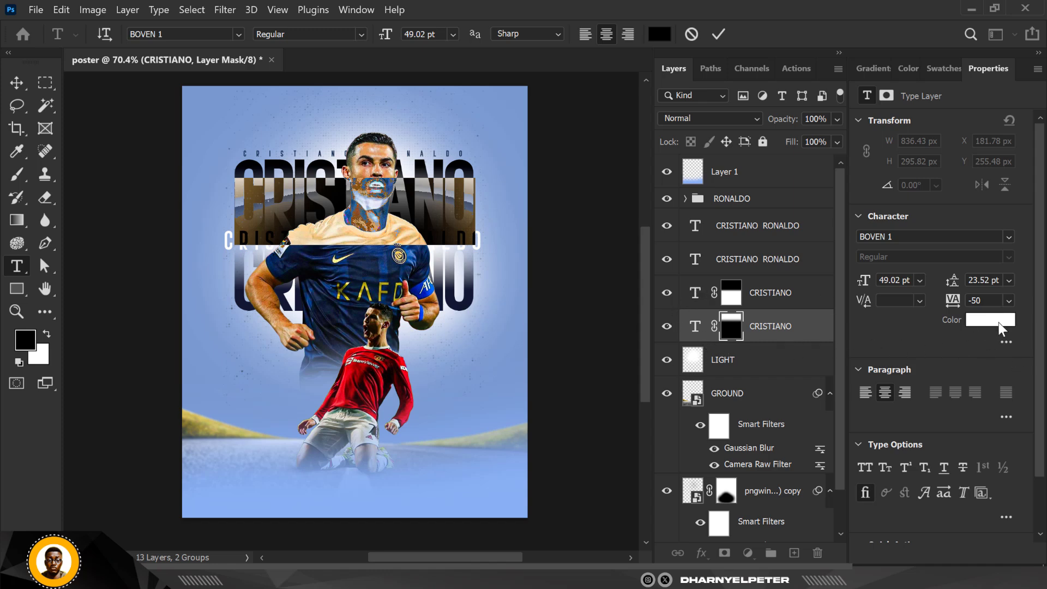
click(145, 293)
key(v)
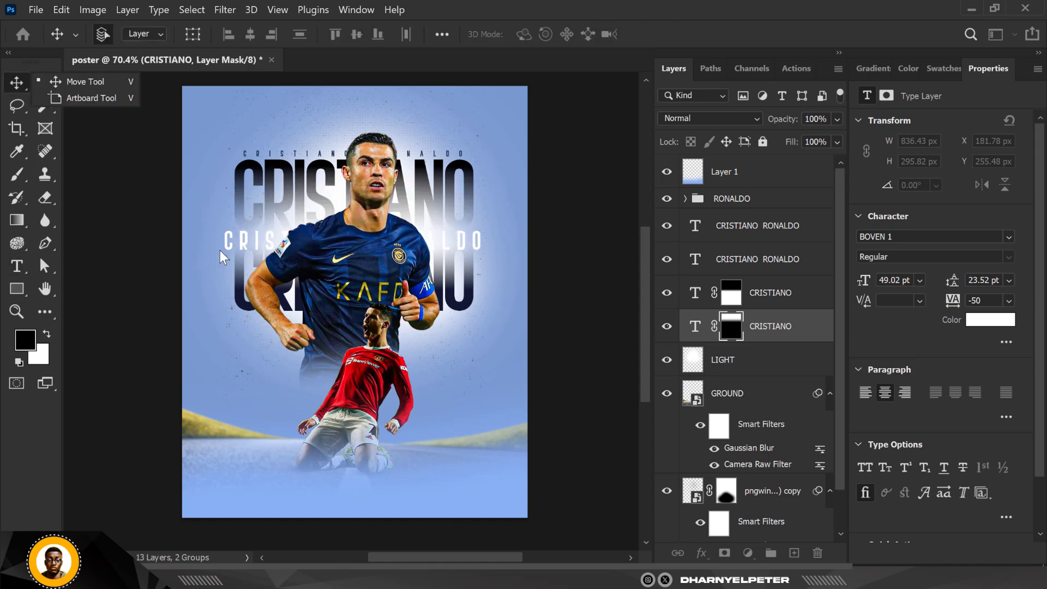
click(239, 238)
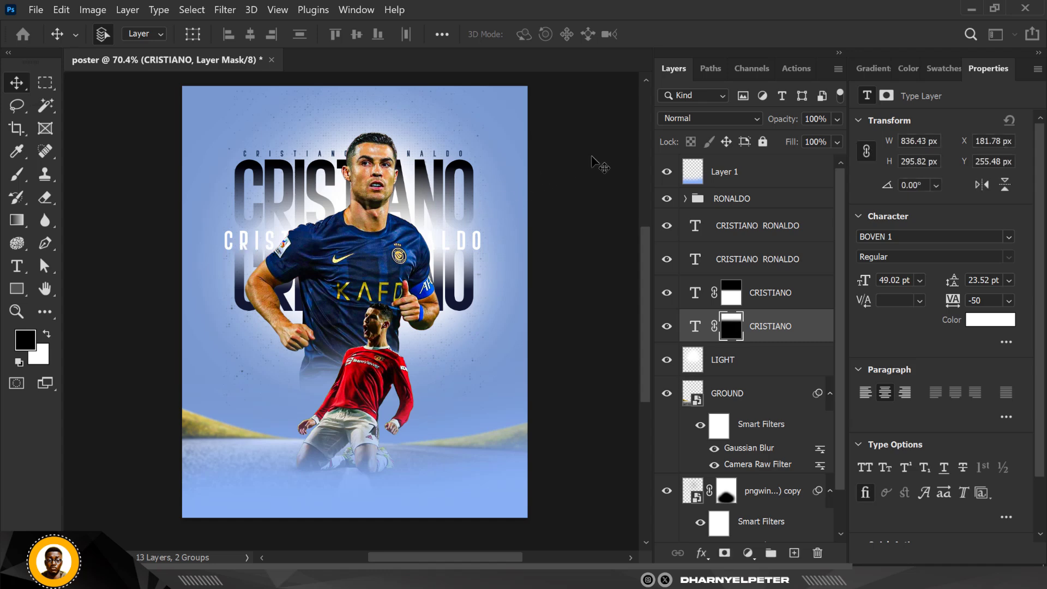
double_click(696, 329)
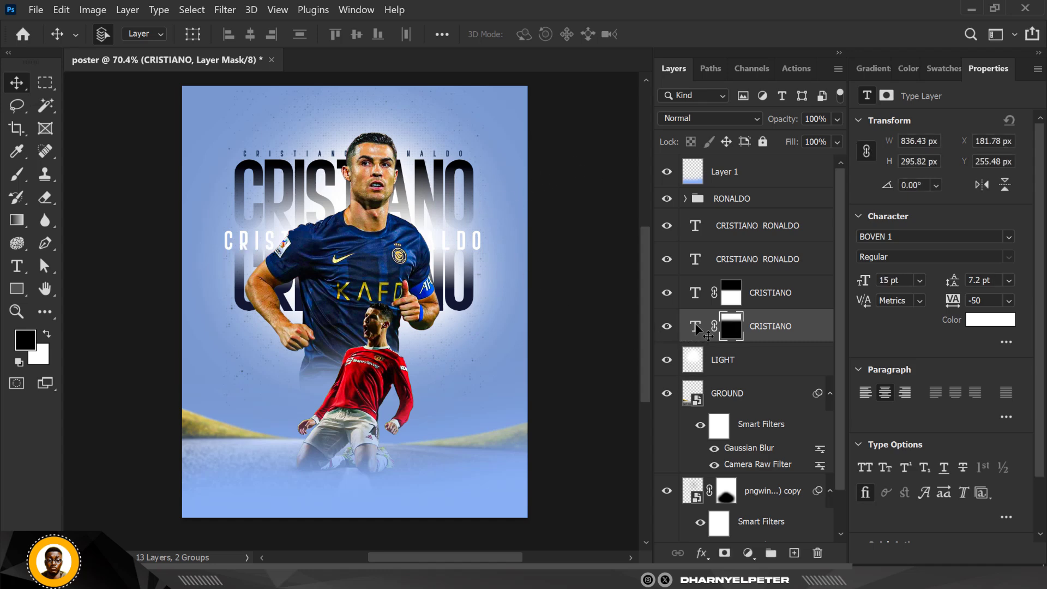
double_click(694, 327)
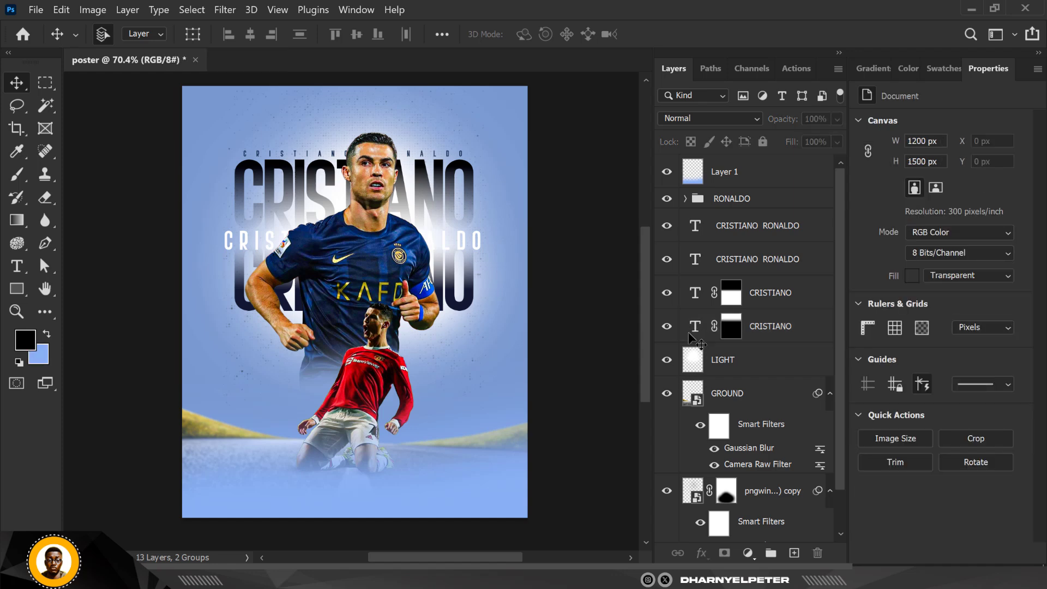
click(695, 329)
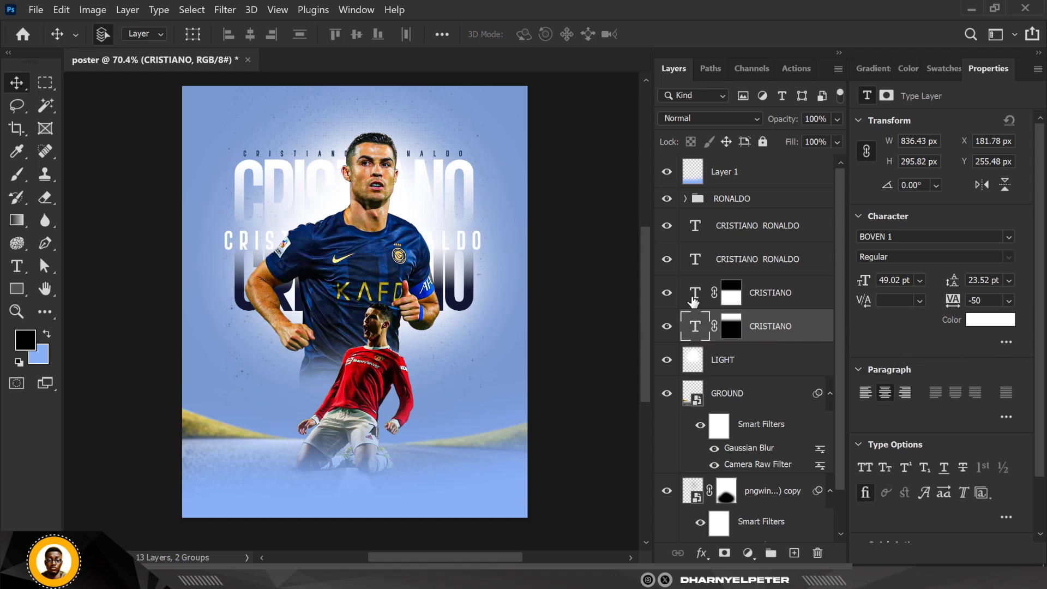
- Set the lower CRISTIANO copy's text colour to white #ffffff
click(700, 294)
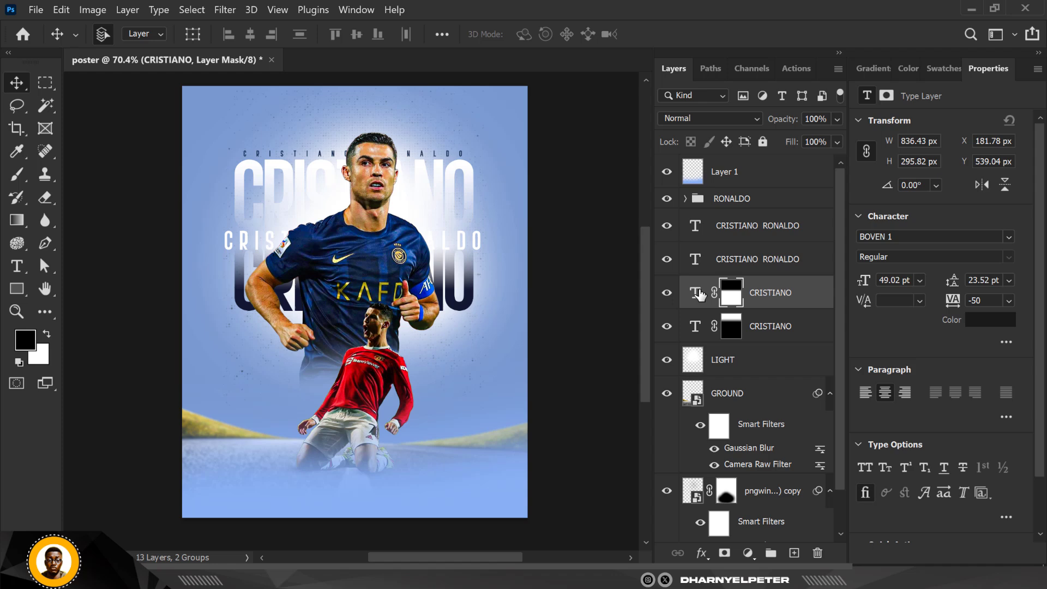
click(991, 320)
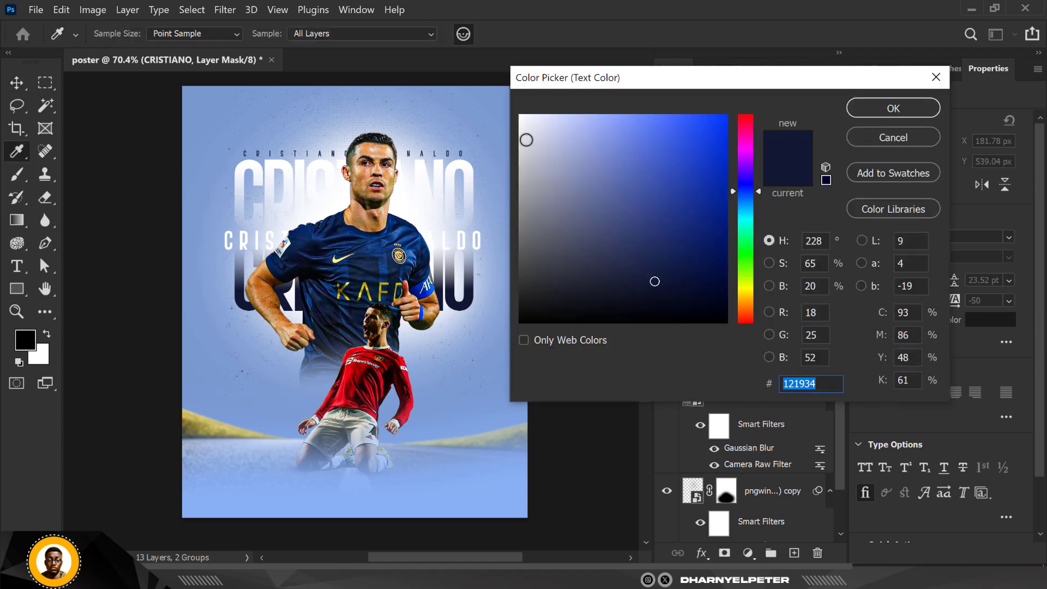
click(620, 138)
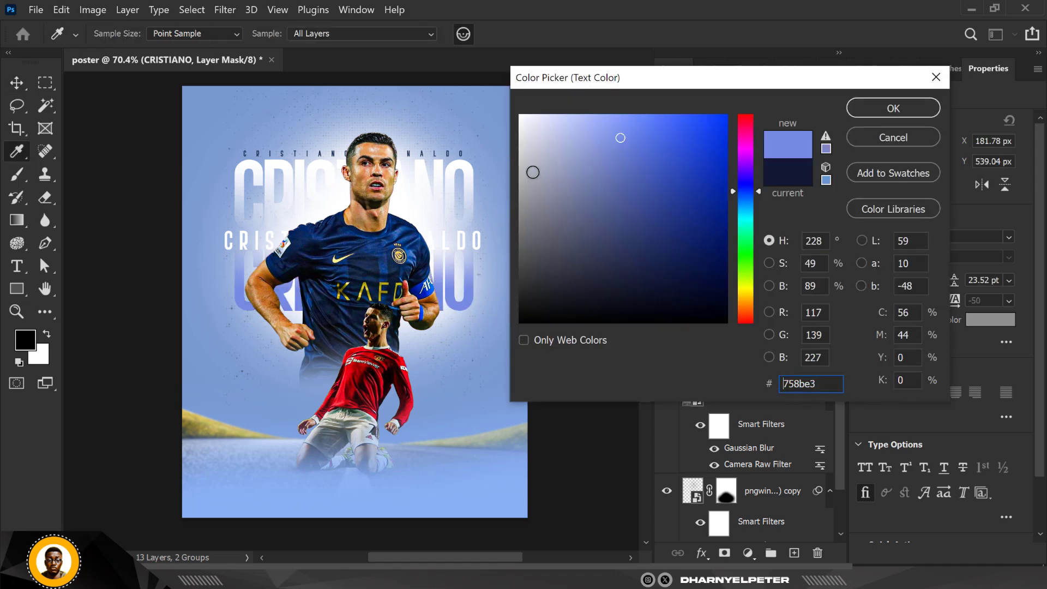
click(503, 356)
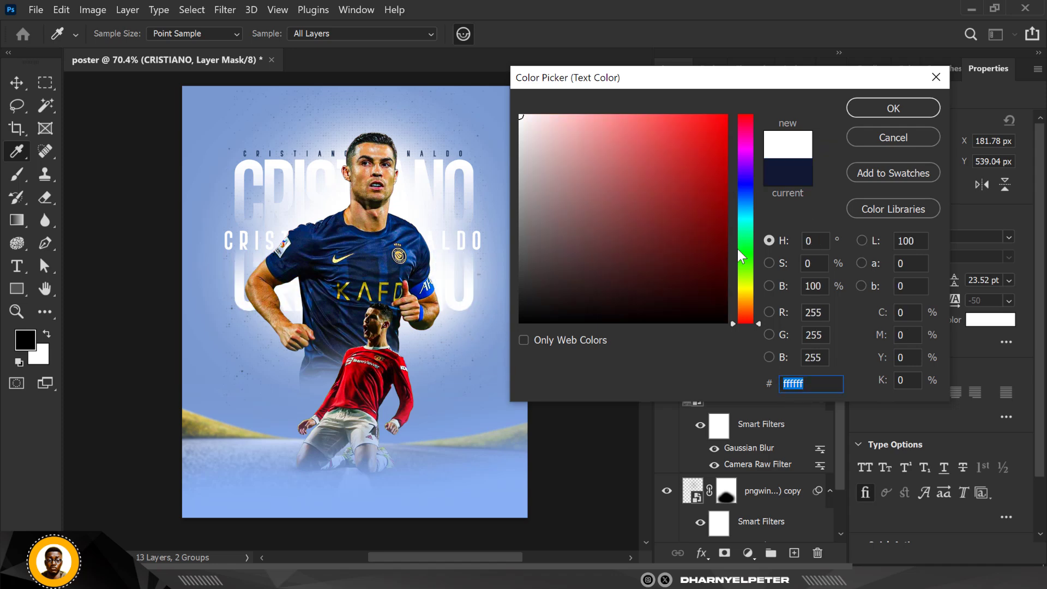
drag(747, 221, 747, 204)
click(599, 152)
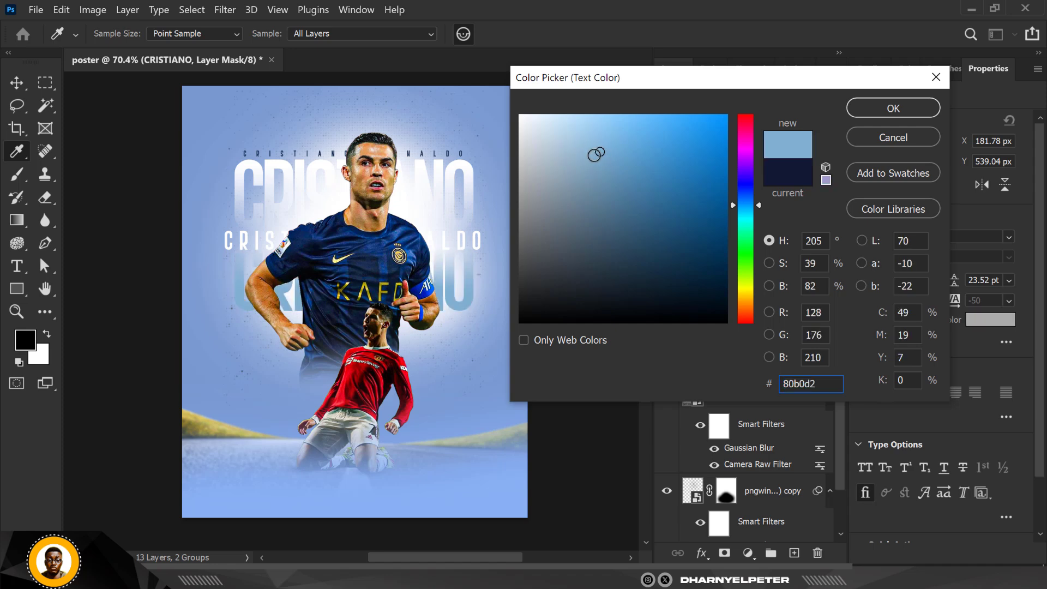
drag(572, 154, 496, 108)
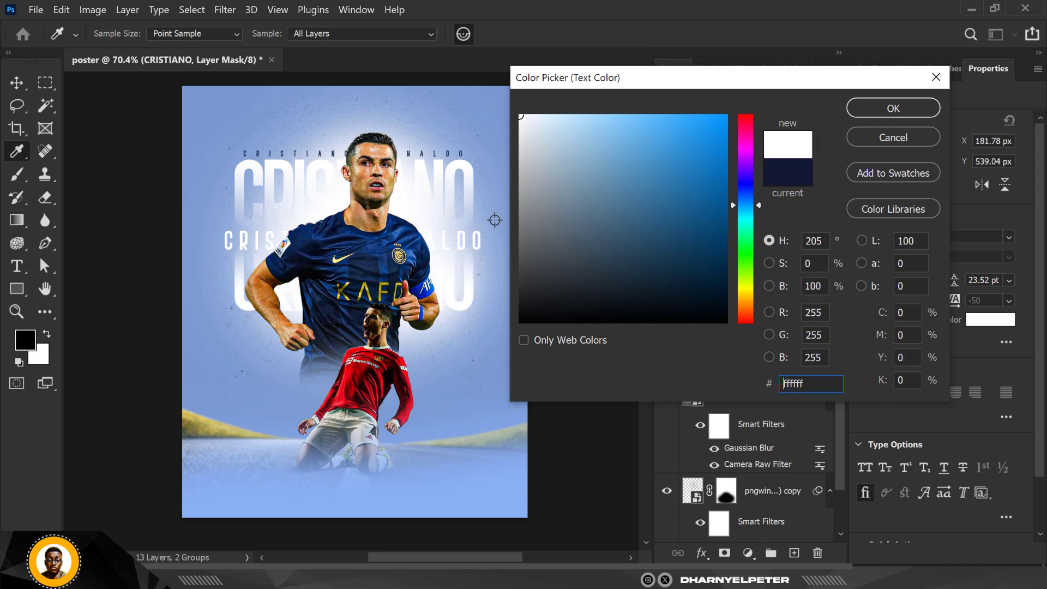
click(870, 112)
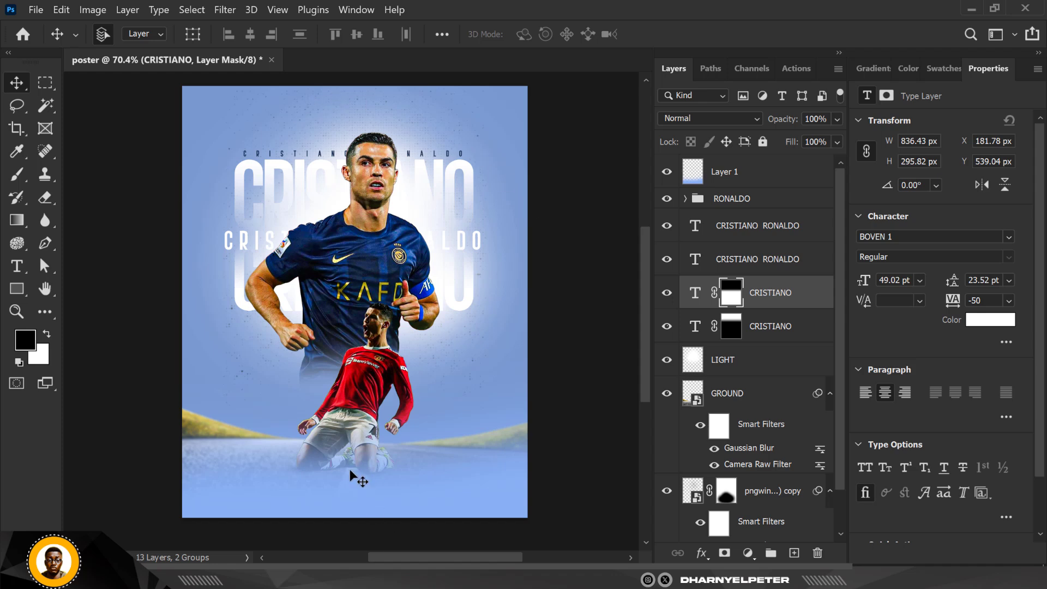
- Stretch the light blue gradient layer at the poster's bottom upward to about 113% height
scroll(345, 477, up, 1)
scroll(334, 393, down, 1)
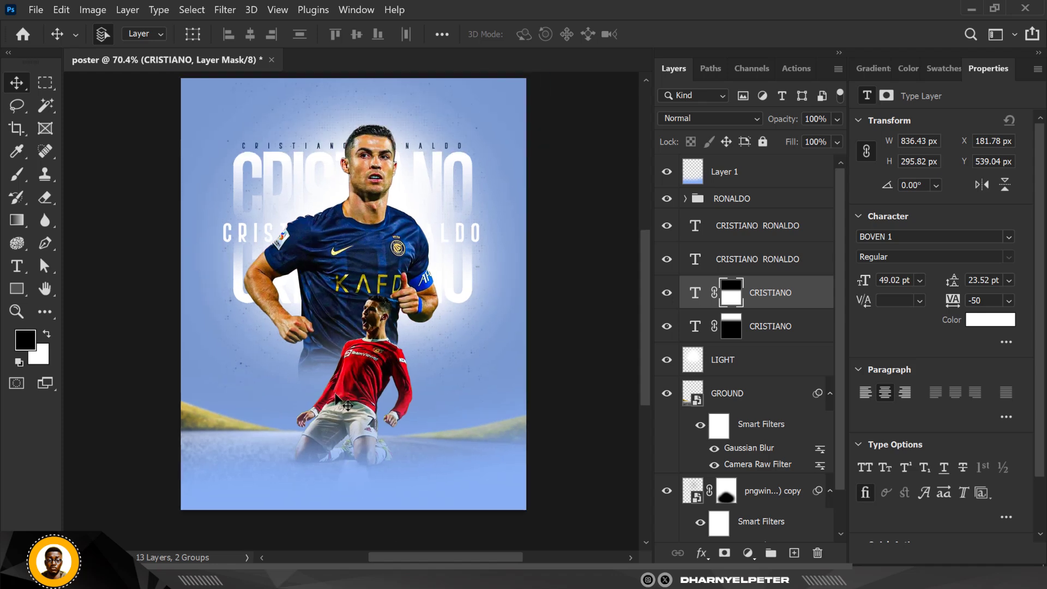
click(727, 172)
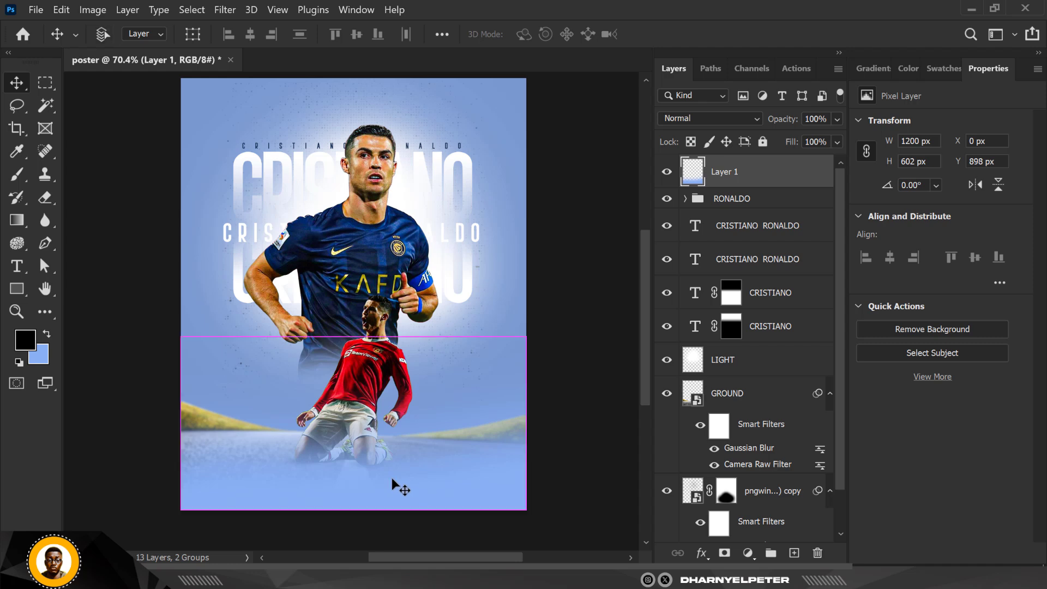
key(ctrl+t)
drag(354, 337, 357, 315)
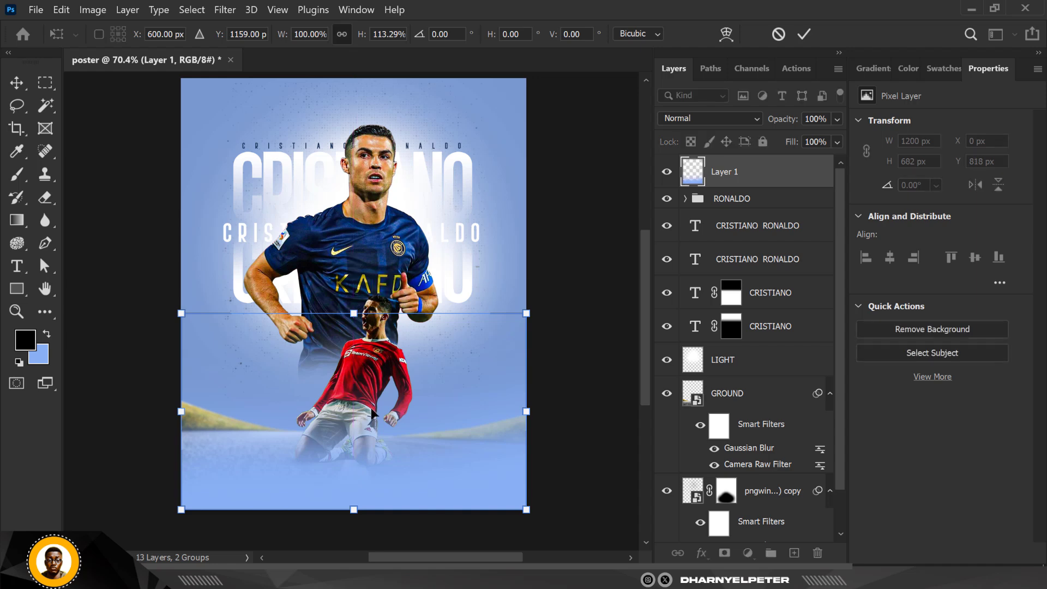
key(Return)
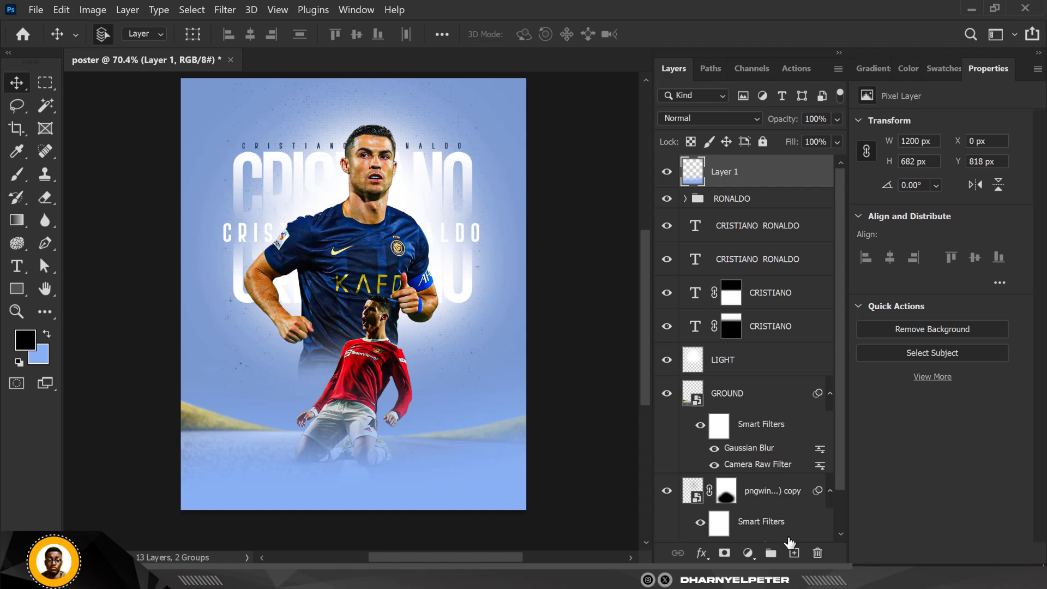
- On a new layer, paint soft white glow with a 900 px brush at the poster's bottom corners
click(794, 552)
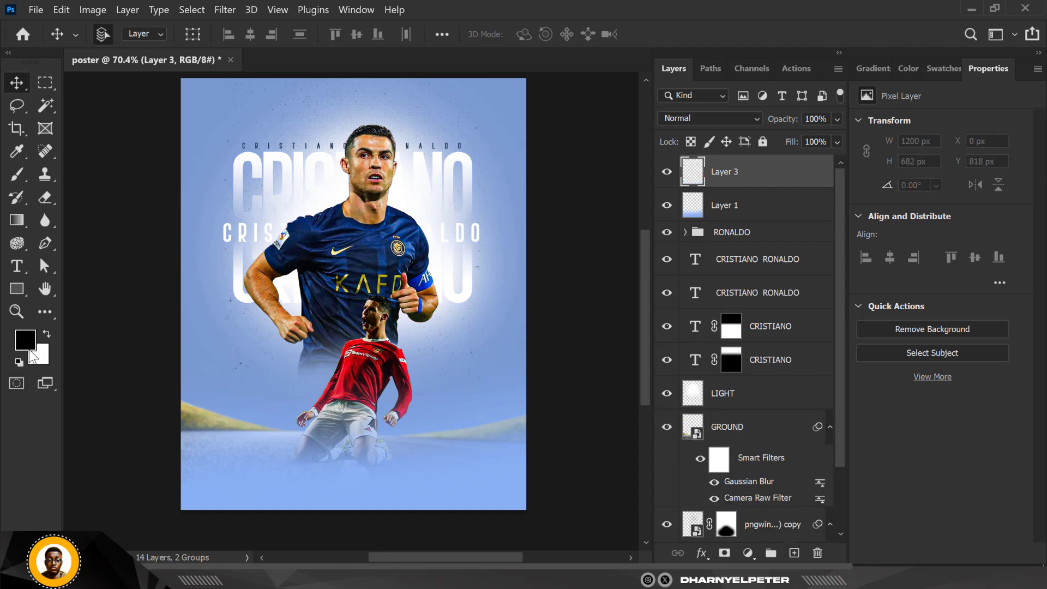
key(d)
click(46, 335)
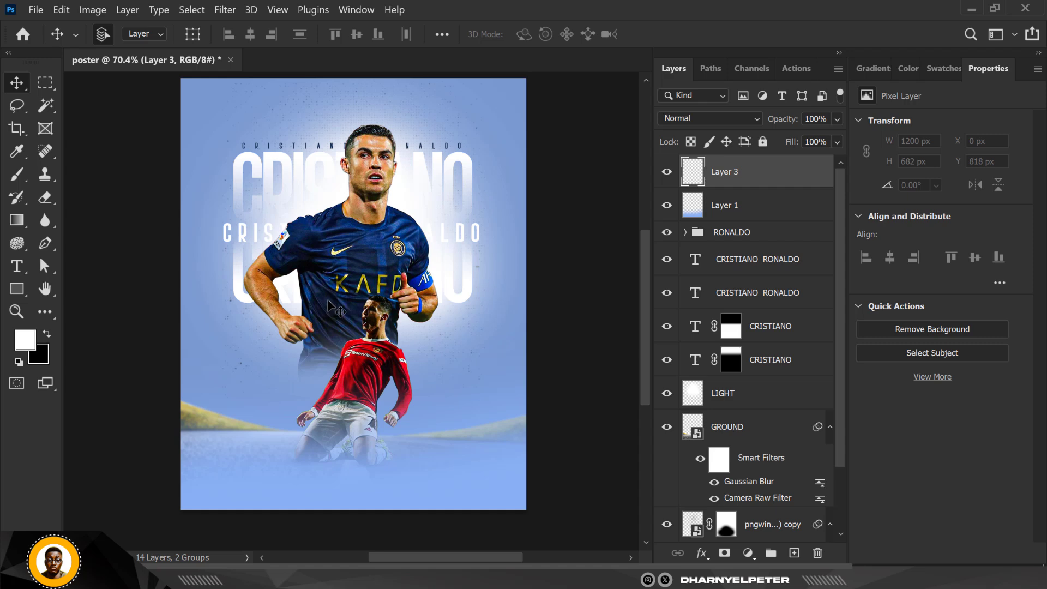
key(b)
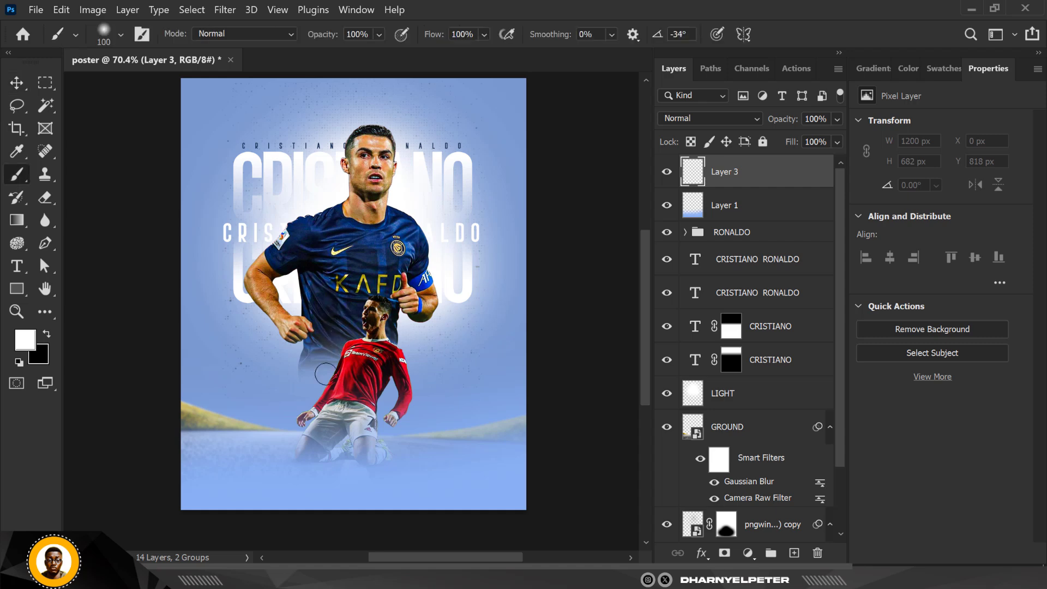
key(bracketright)
key(bracketright)
key(bracketright)
key(bracketright)
key(bracketright)
key(bracketright)
key(bracketright)
key(bracketright)
alt+scroll(232, 319, down, 3)
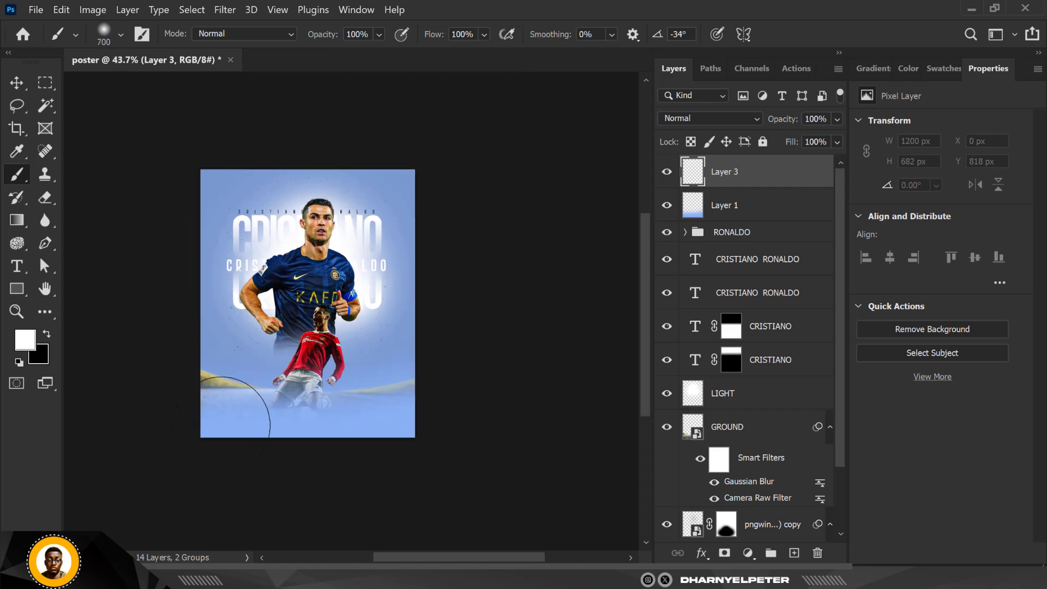
key(bracketright)
key(bracketright)
click(232, 462)
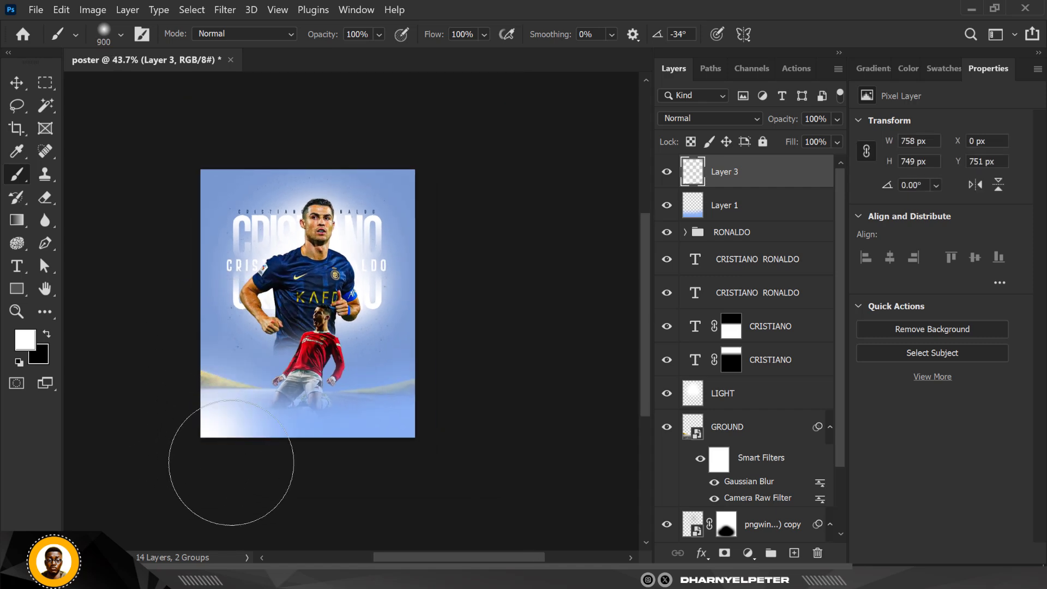
click(428, 451)
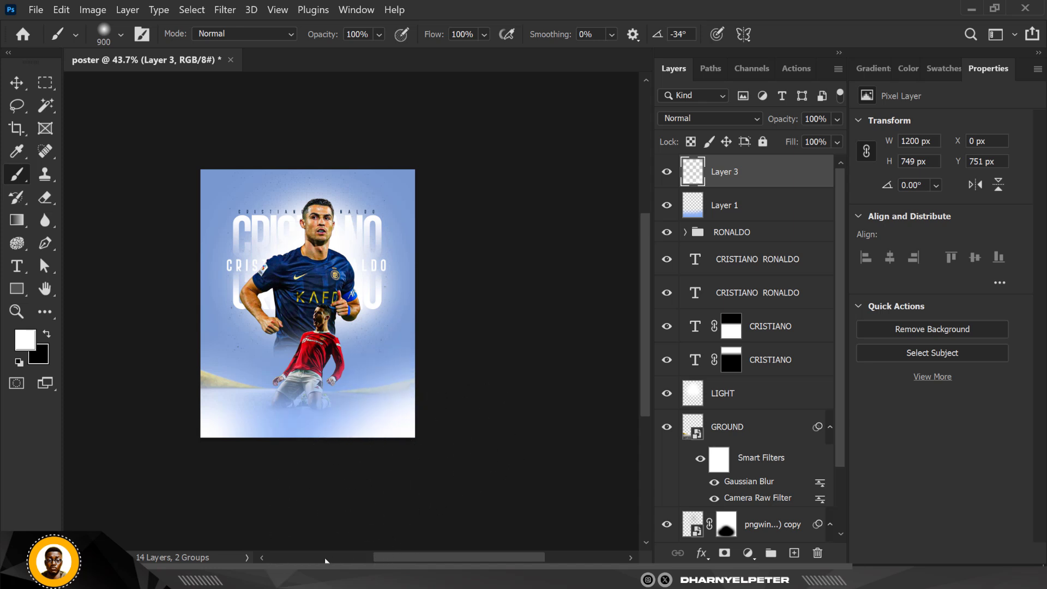
- Set the GROUND road layer's Gaussian Blur smart filter radius to 0.8 pixels
scroll(269, 398, up, 3)
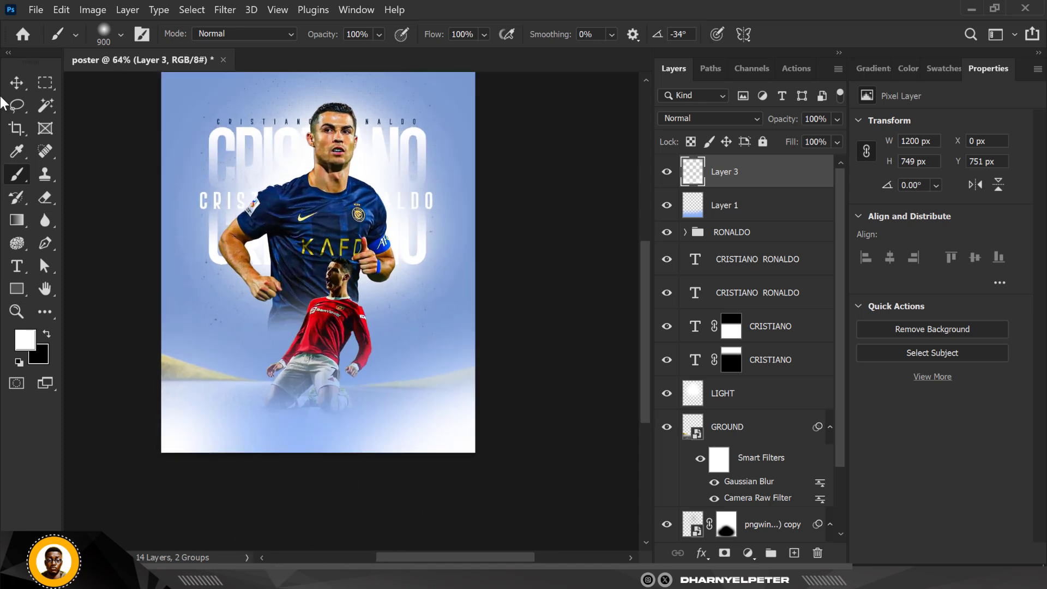
click(16, 83)
scroll(326, 439, down, 1)
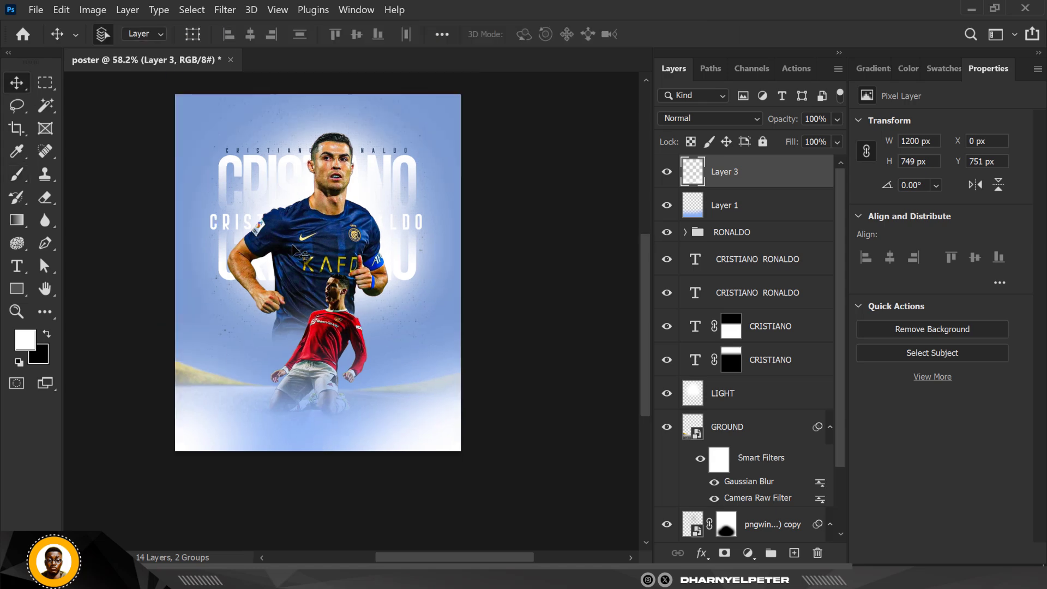
scroll(295, 251, up, 2)
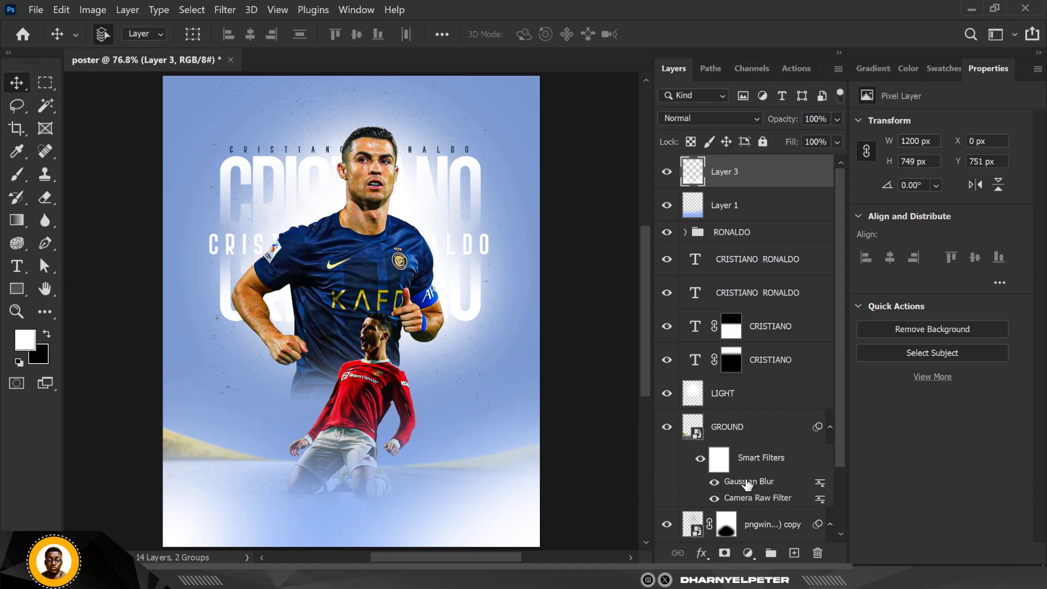
double_click(736, 483)
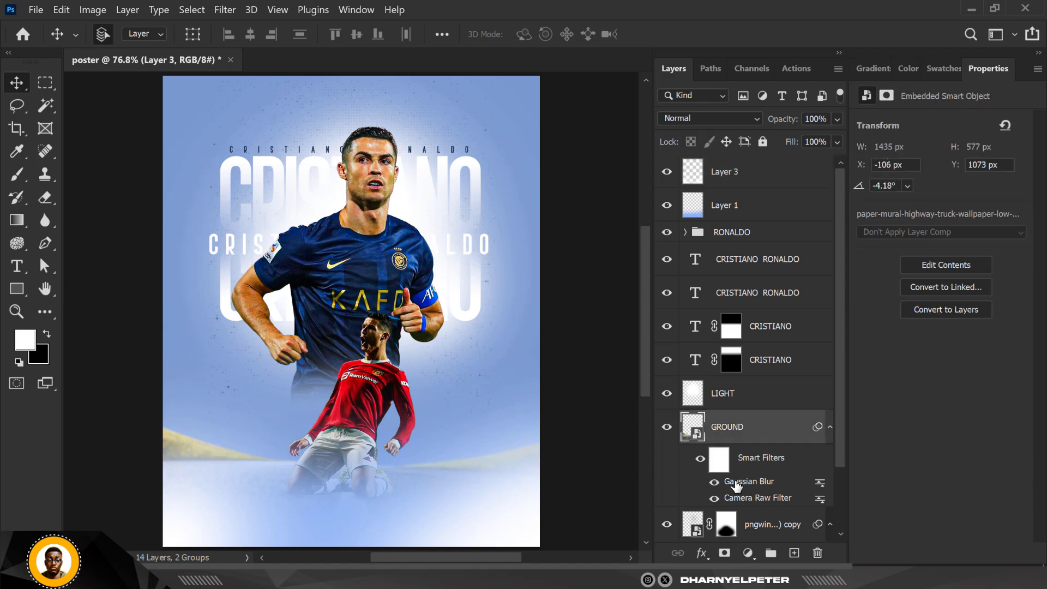
drag(783, 318, 771, 317)
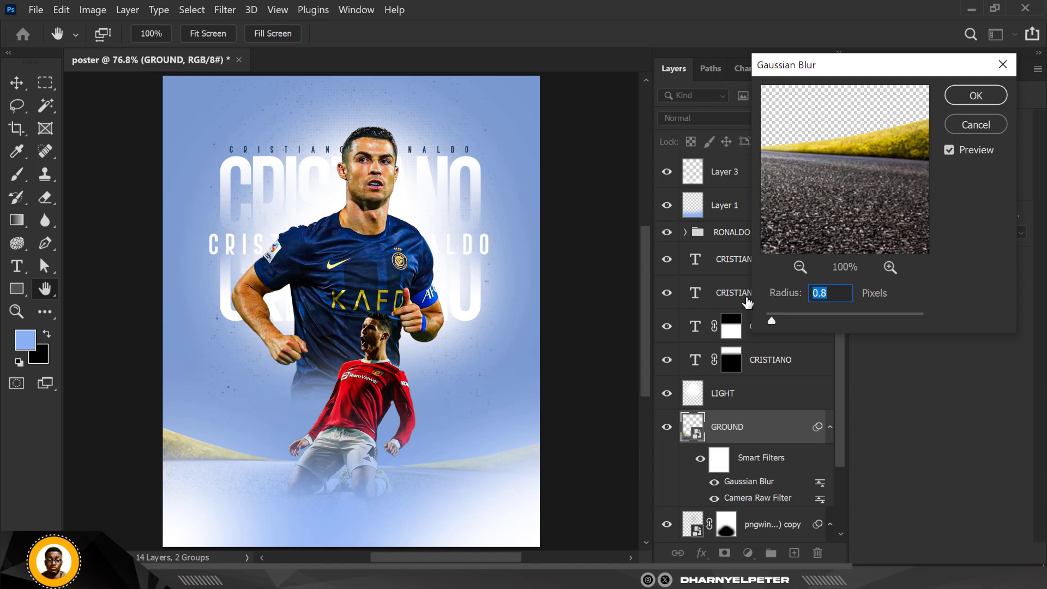
click(974, 95)
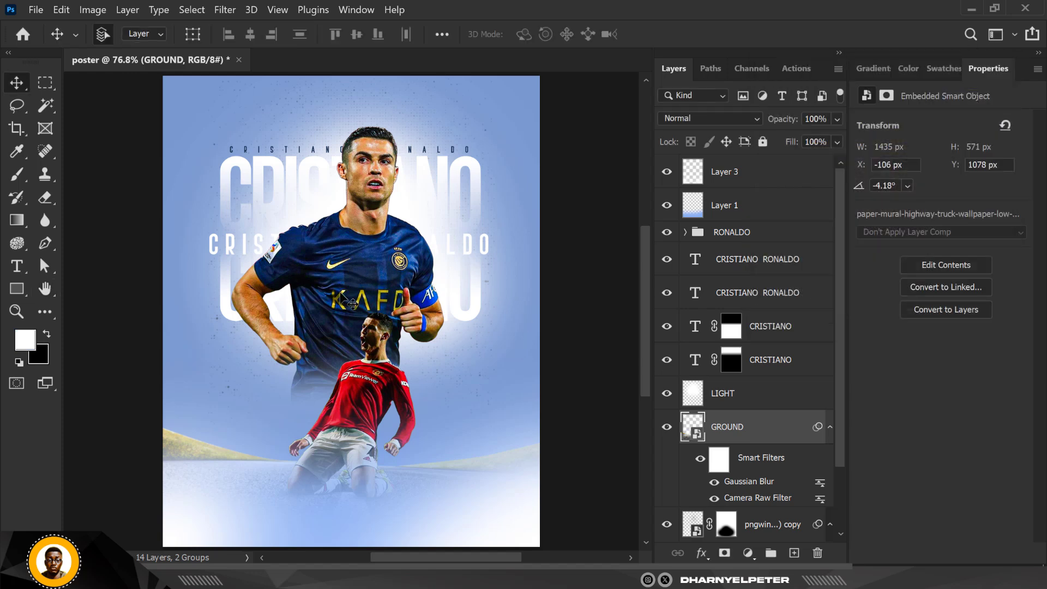
- Place the CLUB image listing PORTUGAL, SPORTING CP, MANCHESTER UNITED, REAL MADRID, JUVENTUS along the poster's bottom
scroll(341, 298, down, 1)
scroll(341, 298, up, 1)
scroll(353, 311, up, 1)
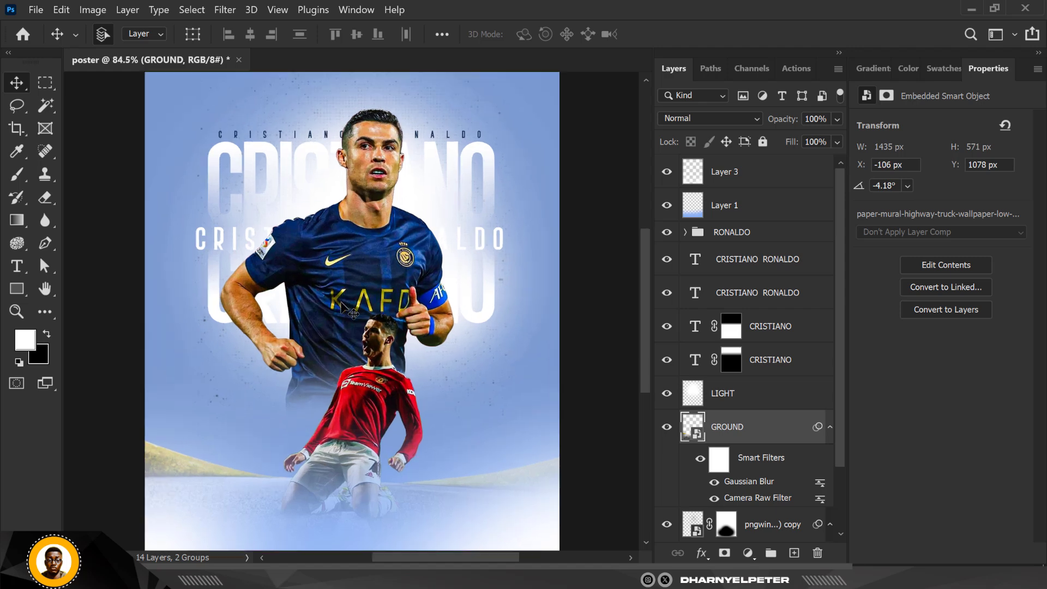
scroll(343, 307, down, 1)
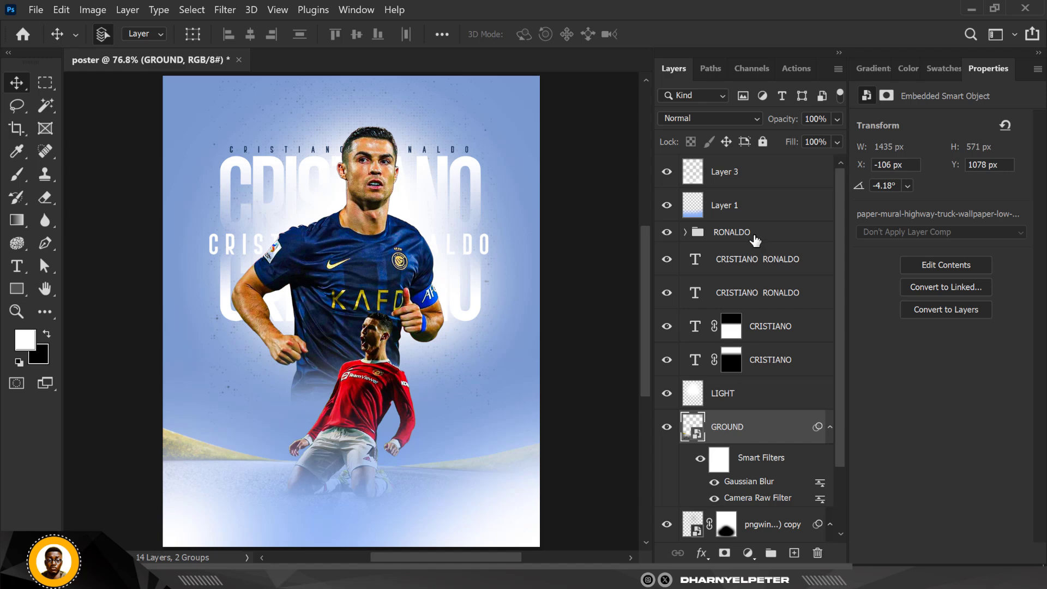
click(765, 169)
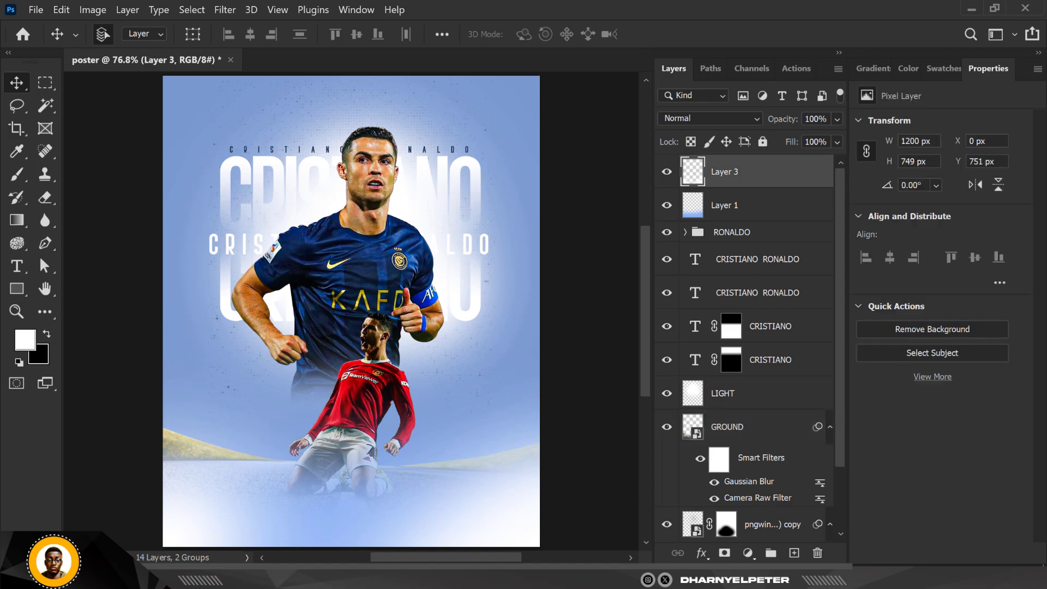
key(alt+Tab)
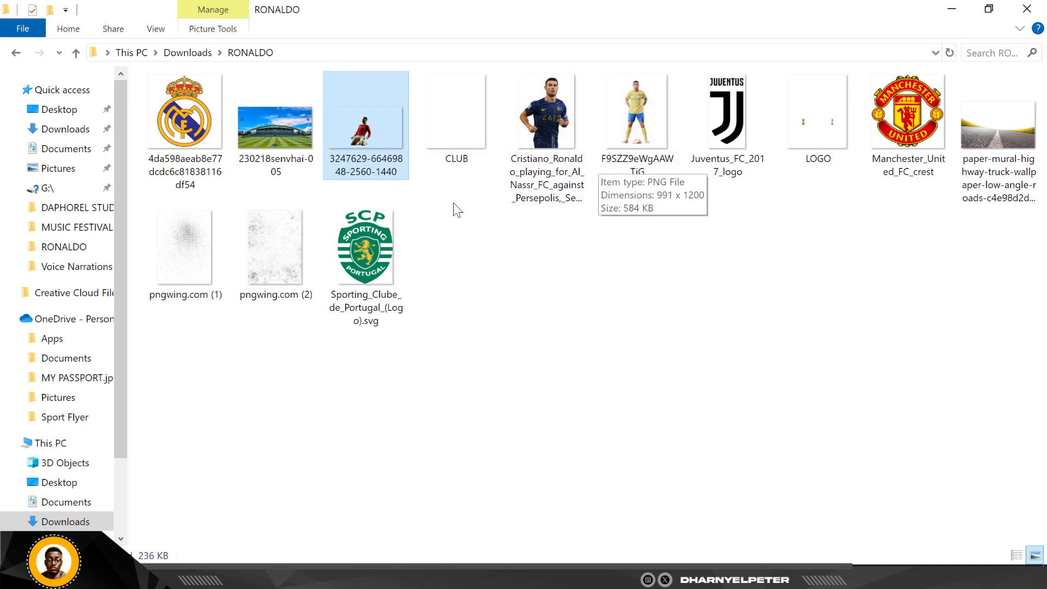
click(448, 153)
drag(454, 139, 364, 517)
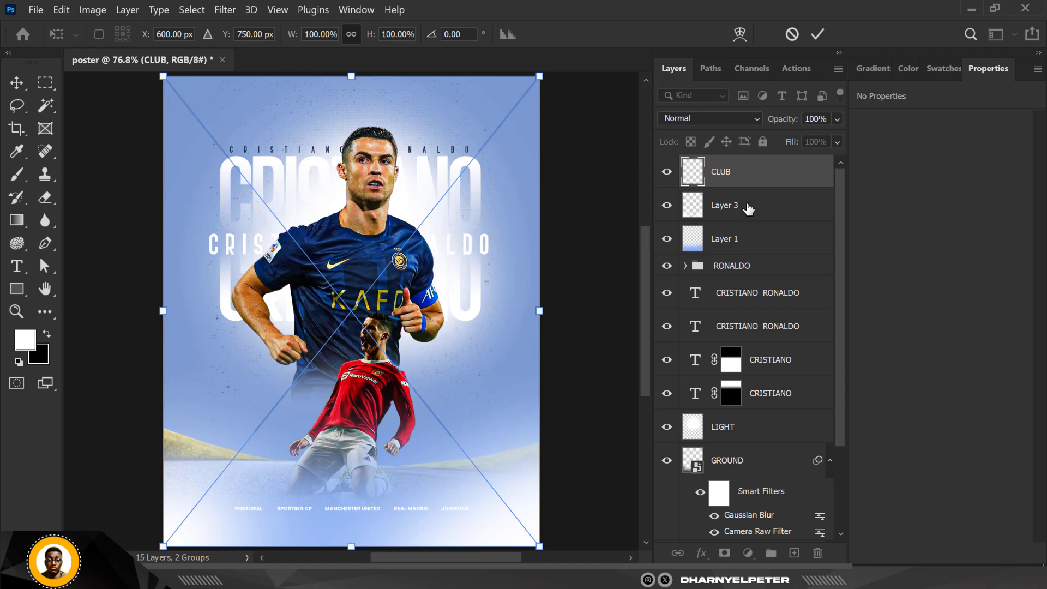
key(Return)
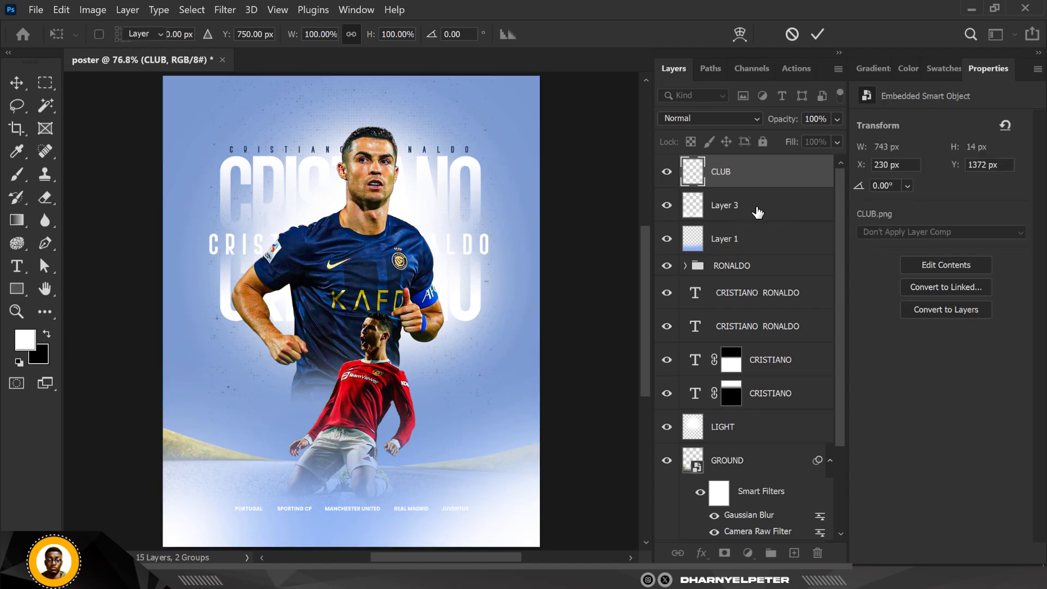
- Move the white glow layer (Layer 3) down about 91 px and toggle its visibility to compare
click(751, 217)
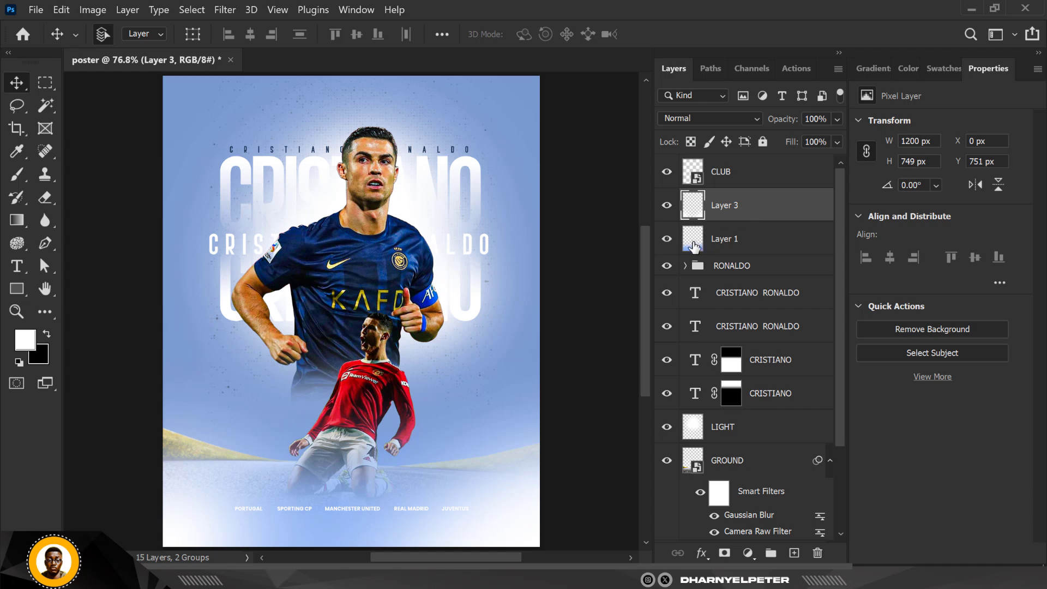
key(shift+Down)
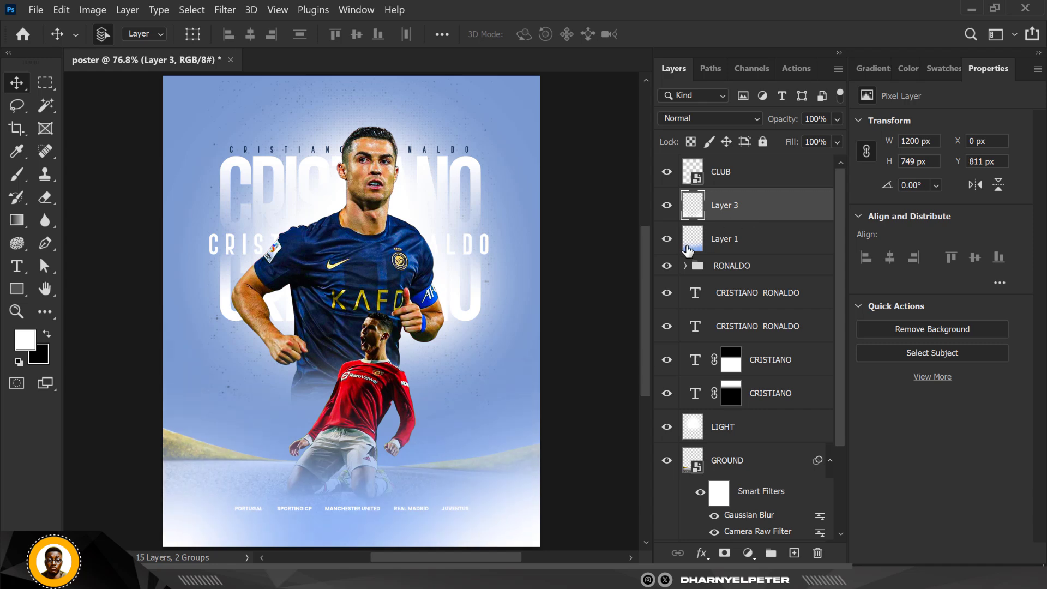
key(shift+Down)
key(shift+Down)
key(Down)
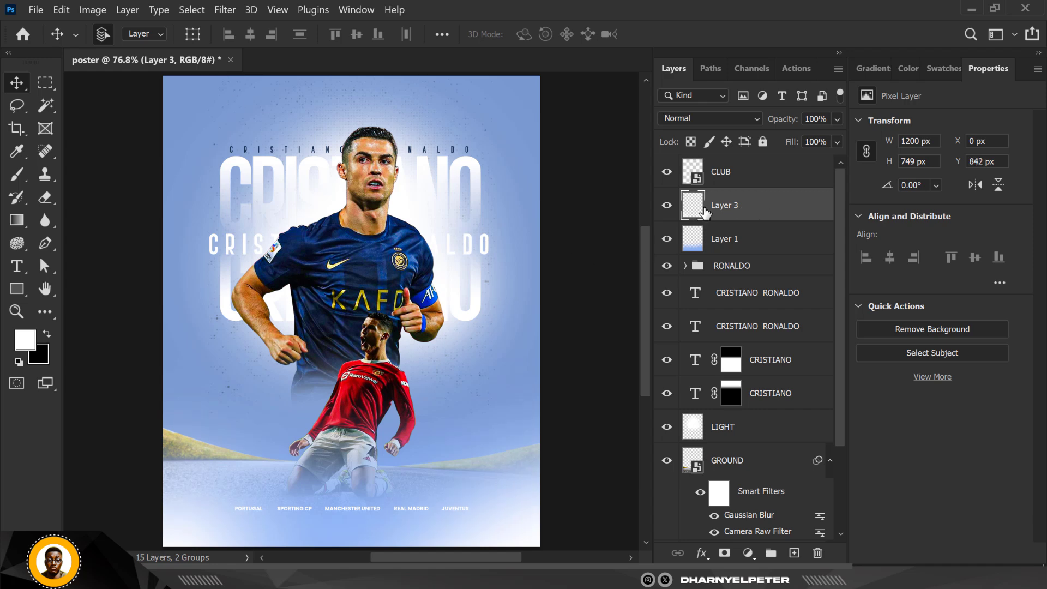
click(667, 206)
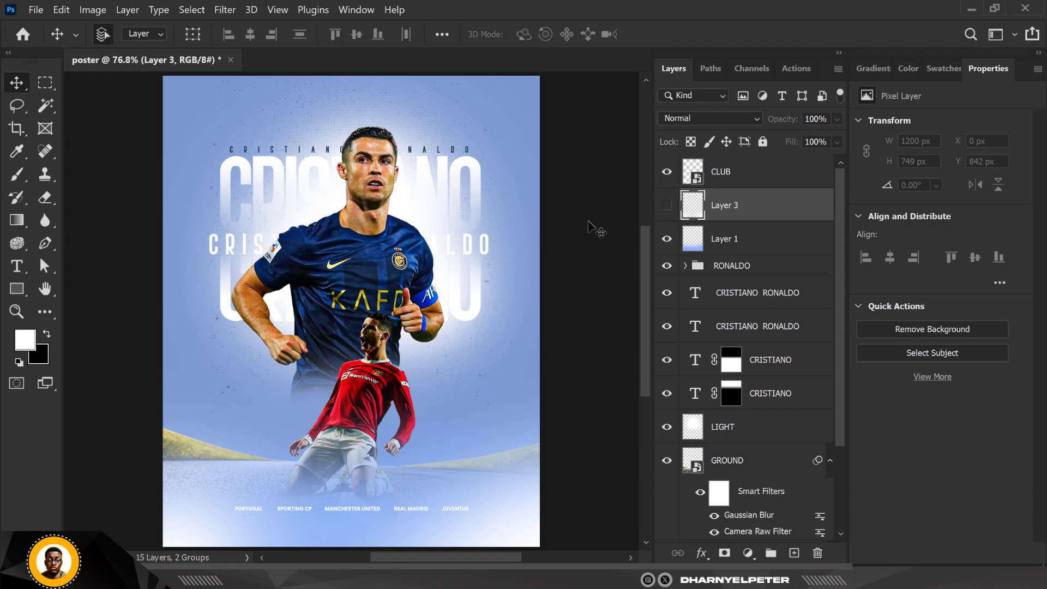
click(668, 209)
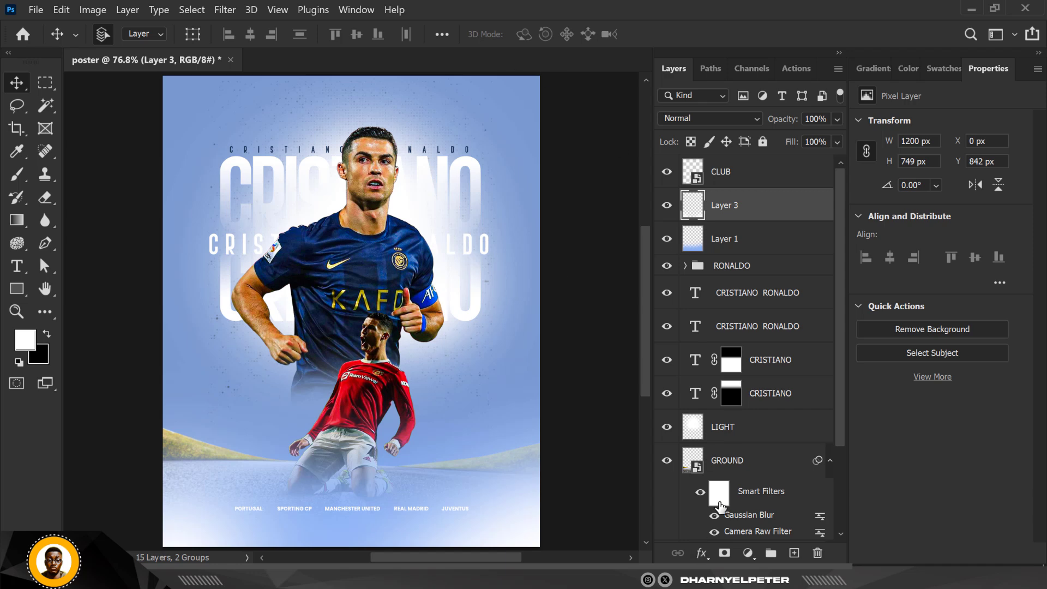
- Add a Color Overlay to the CLUB layer in dark navy #12273a sampled from the player's jersey
double_click(787, 174)
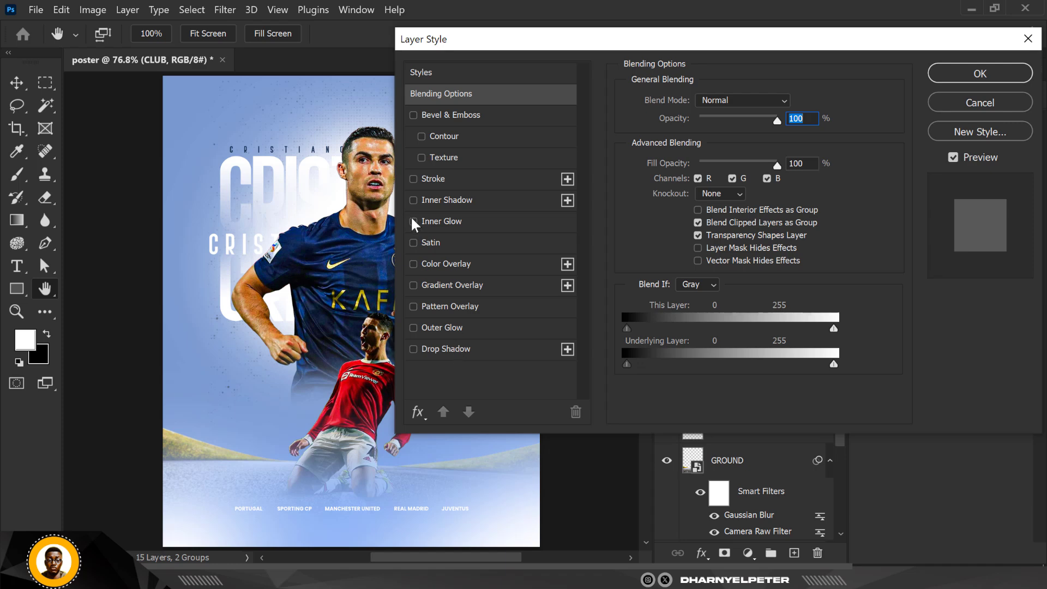
click(414, 264)
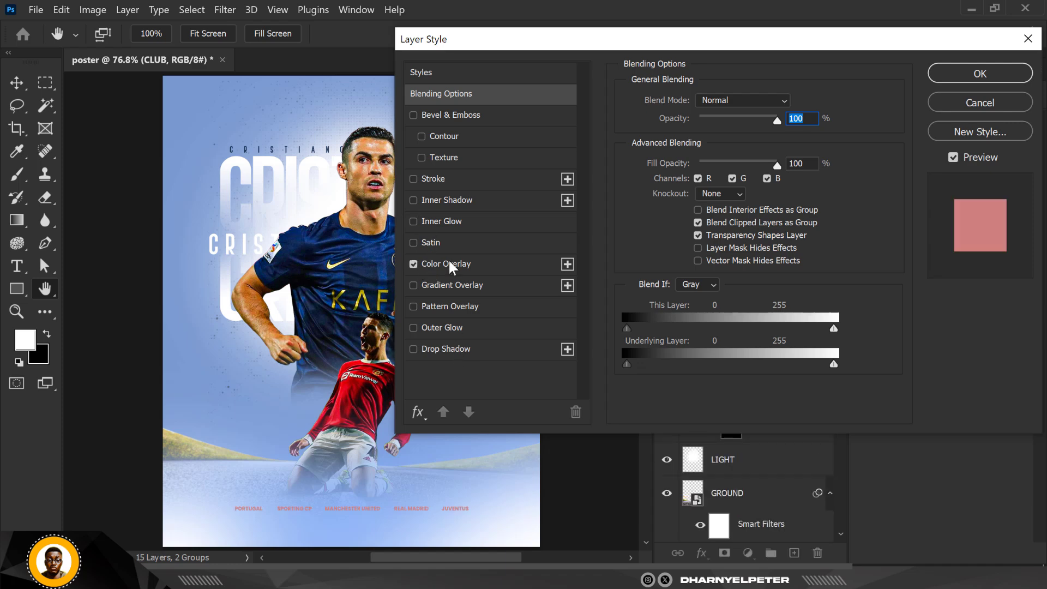
click(494, 263)
click(793, 103)
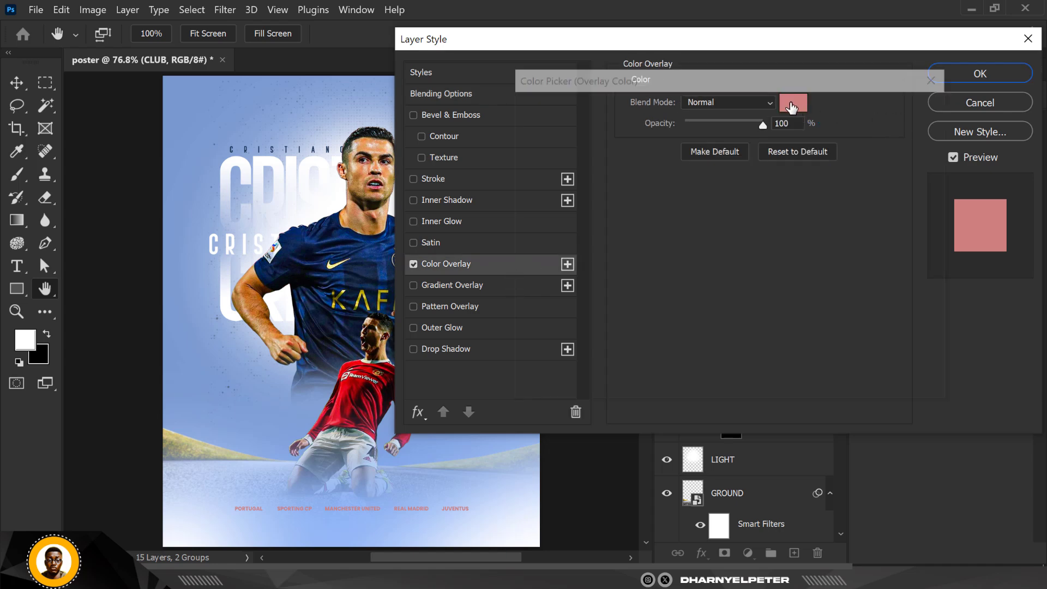
click(359, 277)
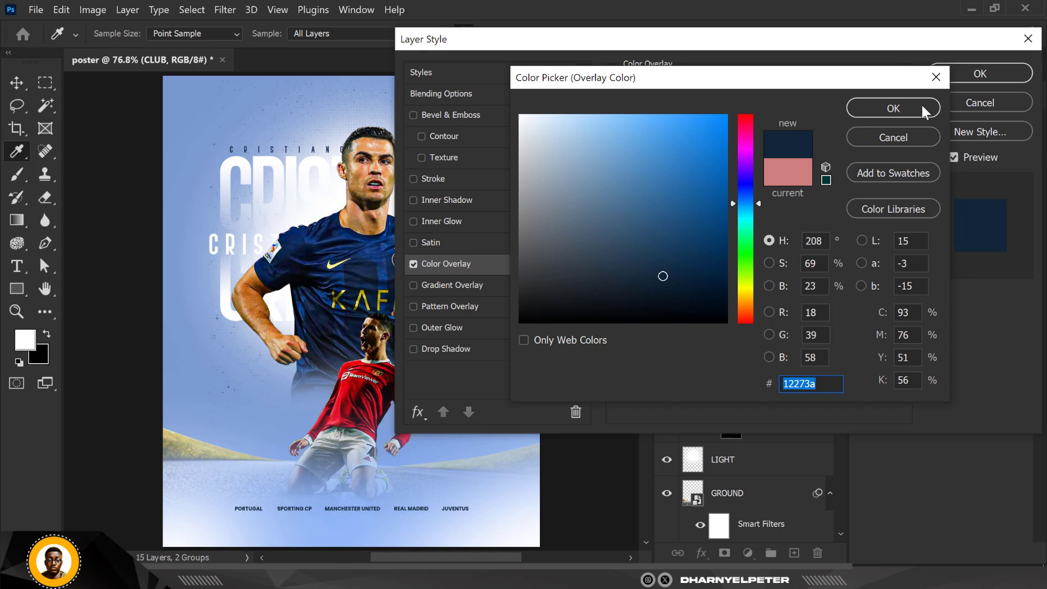
click(892, 108)
click(957, 83)
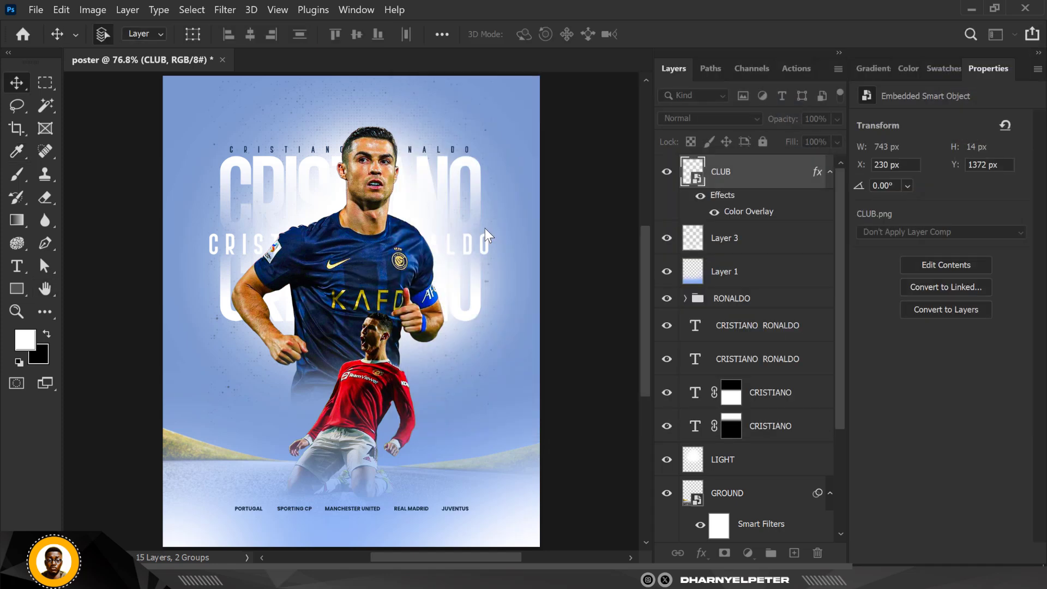
- Enlarge the speckle texture layer pngwing.com (1) copy to about 1098 × 1512 px
key(ctrl+0)
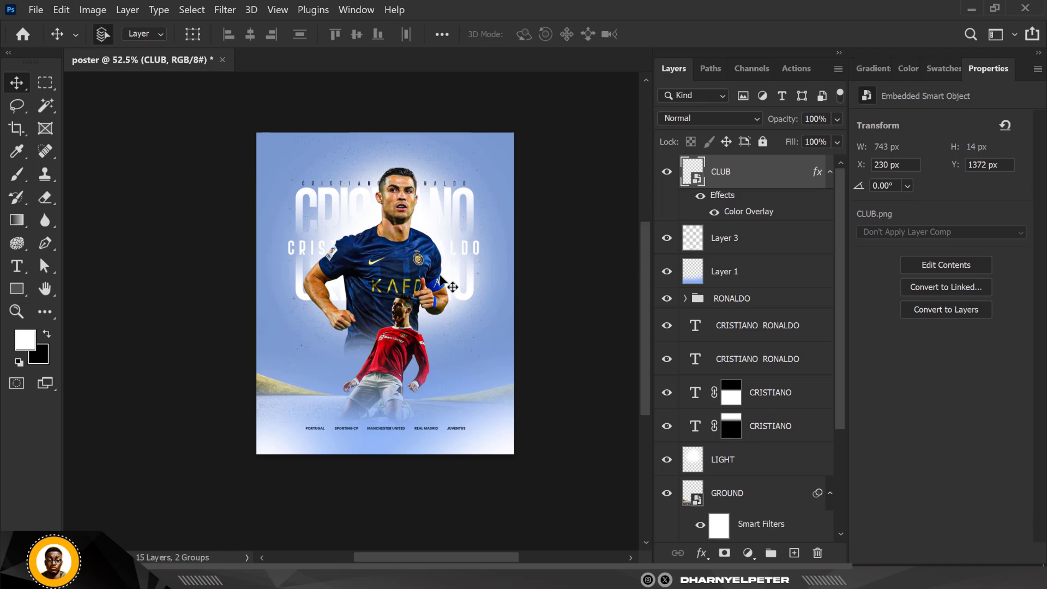
scroll(437, 278, up, 1)
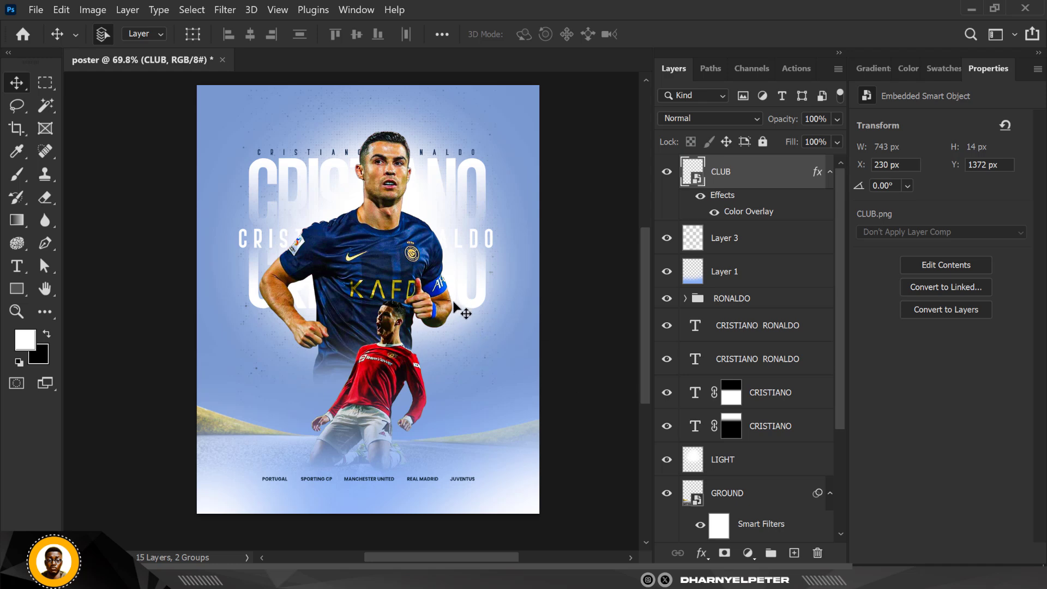
scroll(676, 462, down, 3)
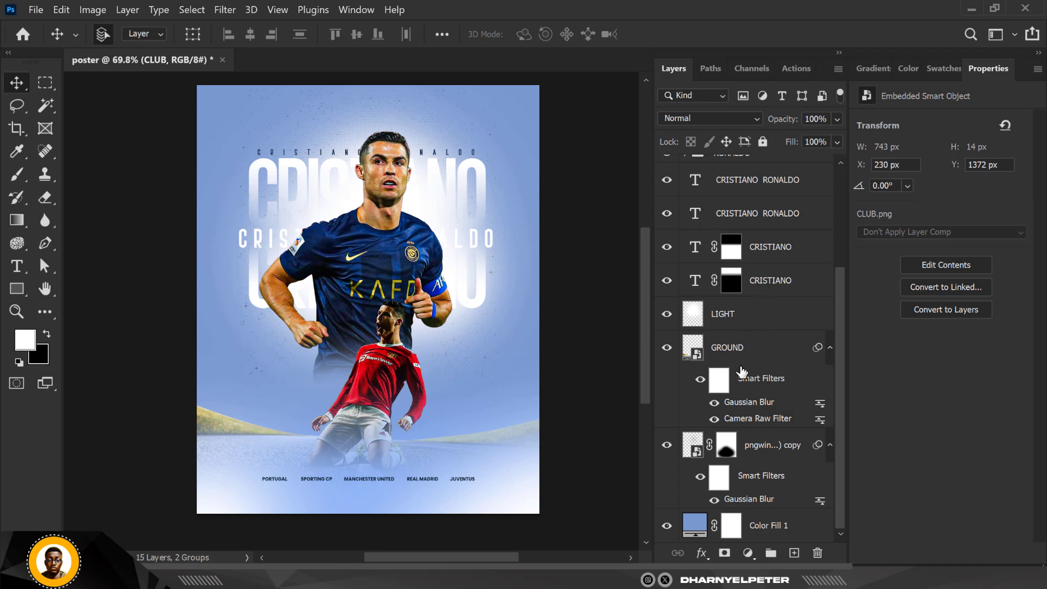
click(760, 457)
click(667, 448)
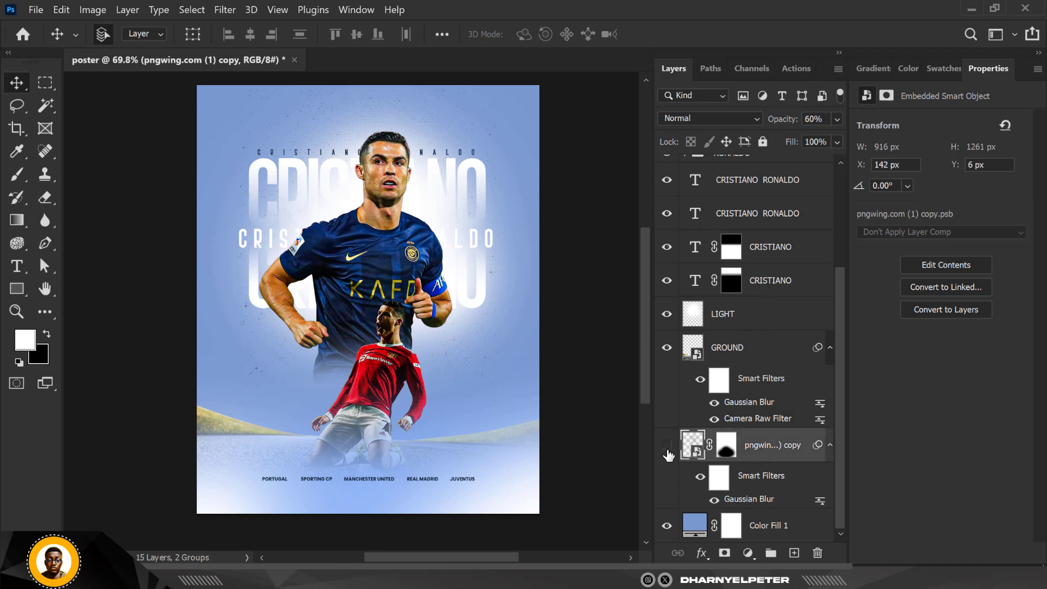
click(667, 448)
key(ctrl+t)
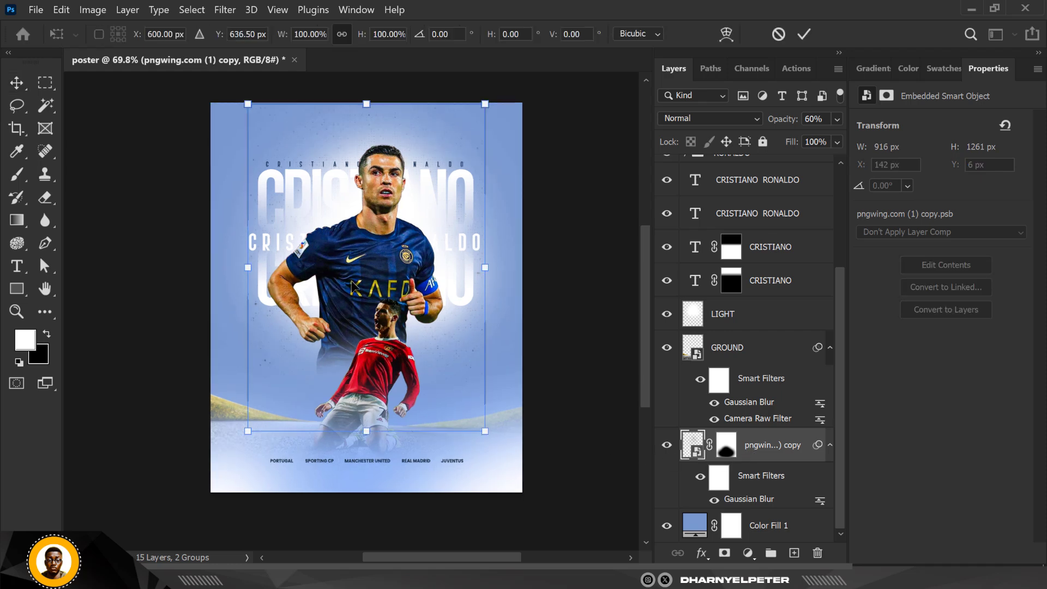
drag(486, 432, 510, 461)
key(Return)
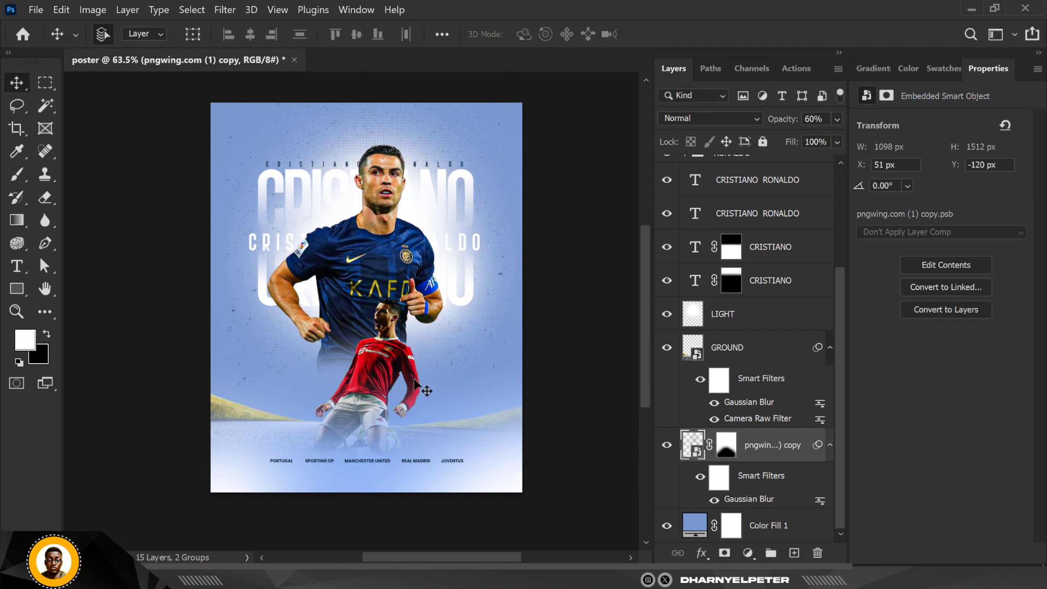
- Nudge the Al Nassr Ronaldo photo down 30 px and enlarge it to about 105%
alt+scroll(408, 381, up, 1)
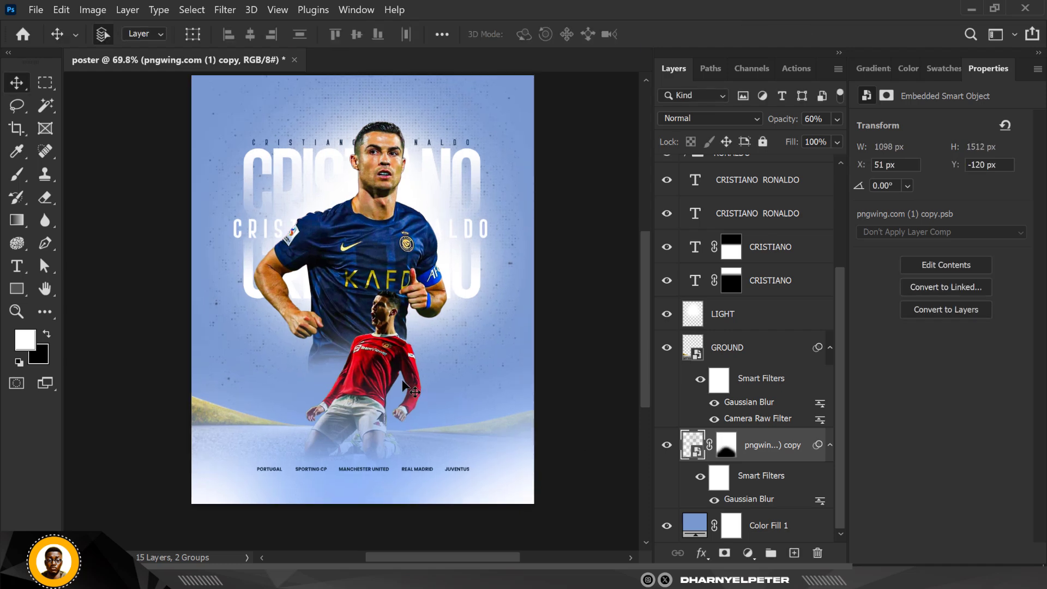
alt+scroll(398, 382, down, 1)
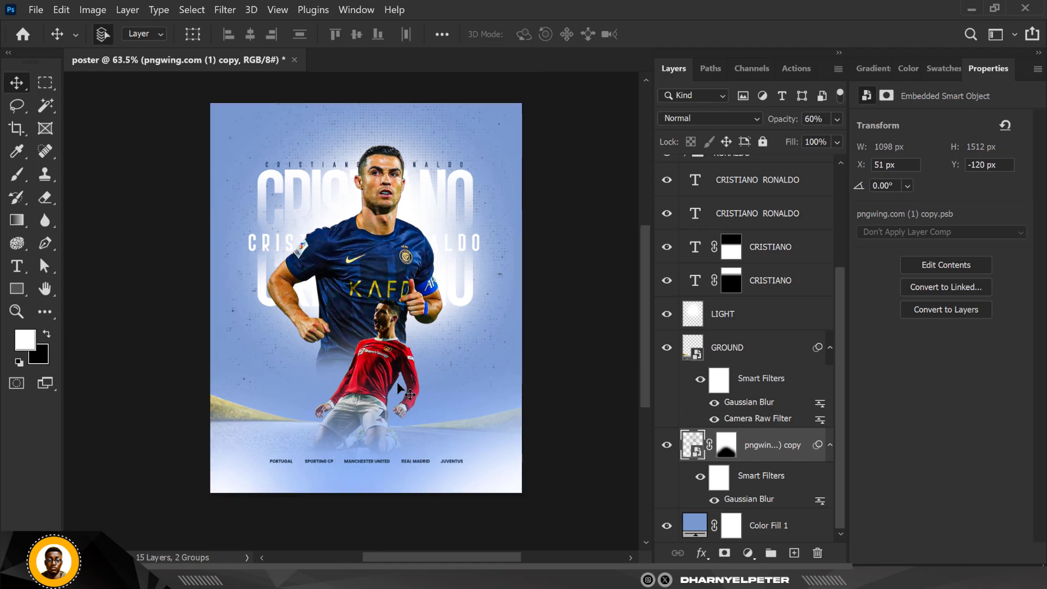
alt+scroll(357, 260, up, 2)
alt+scroll(357, 283, down, 1)
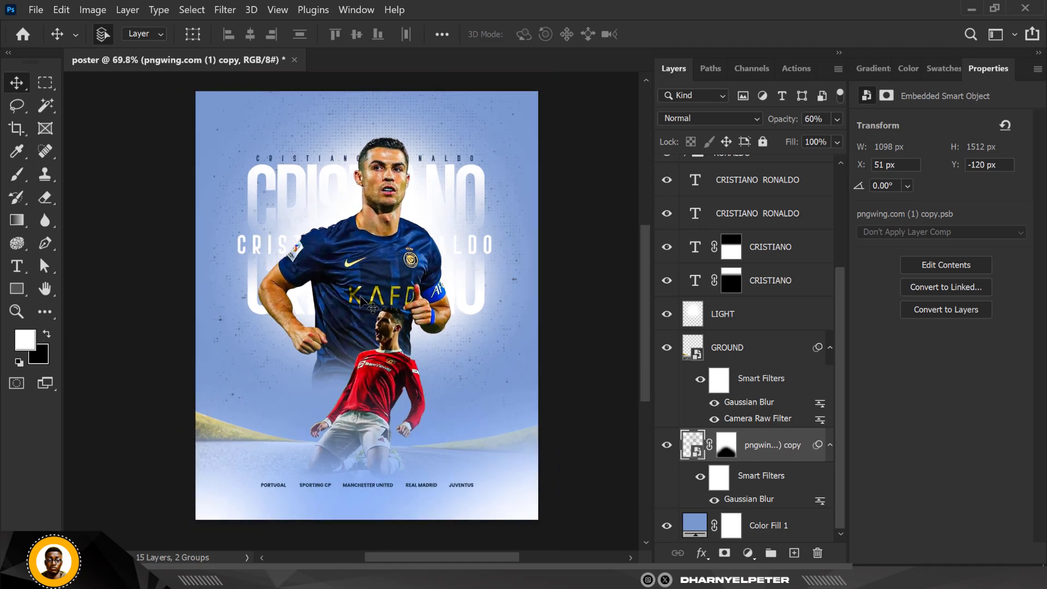
ctrl+click(379, 263)
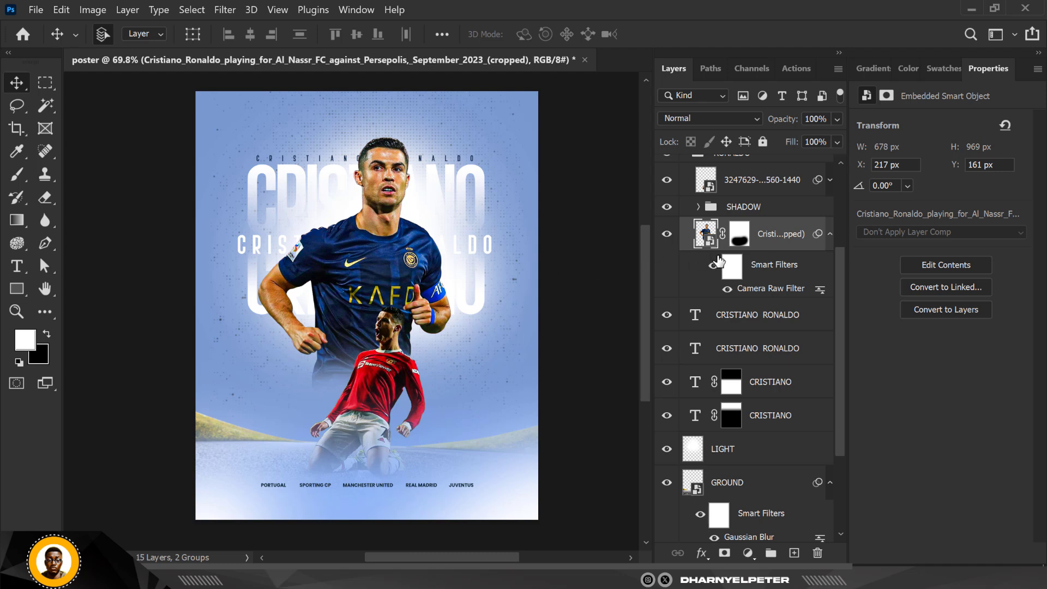
key(shift+Down)
key(shift+Down)
key(shift+Down)
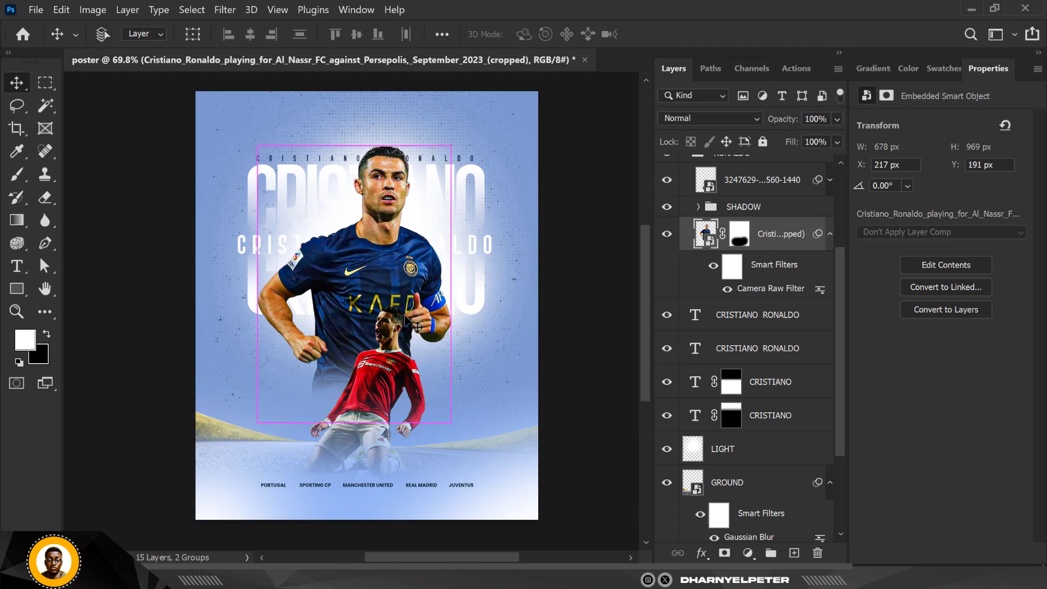
key(ctrl+t)
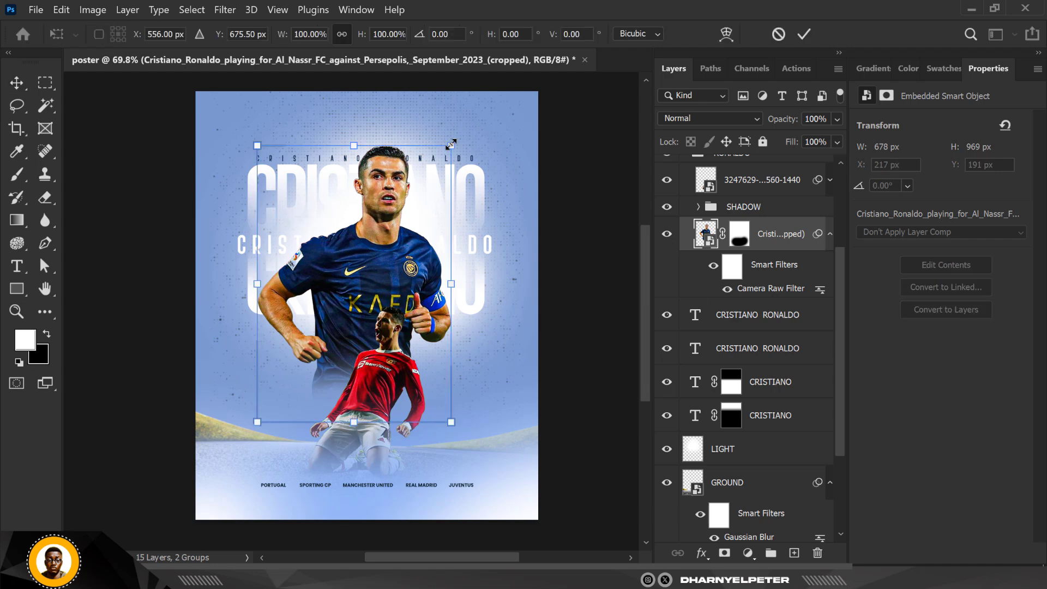
drag(451, 145, 456, 138)
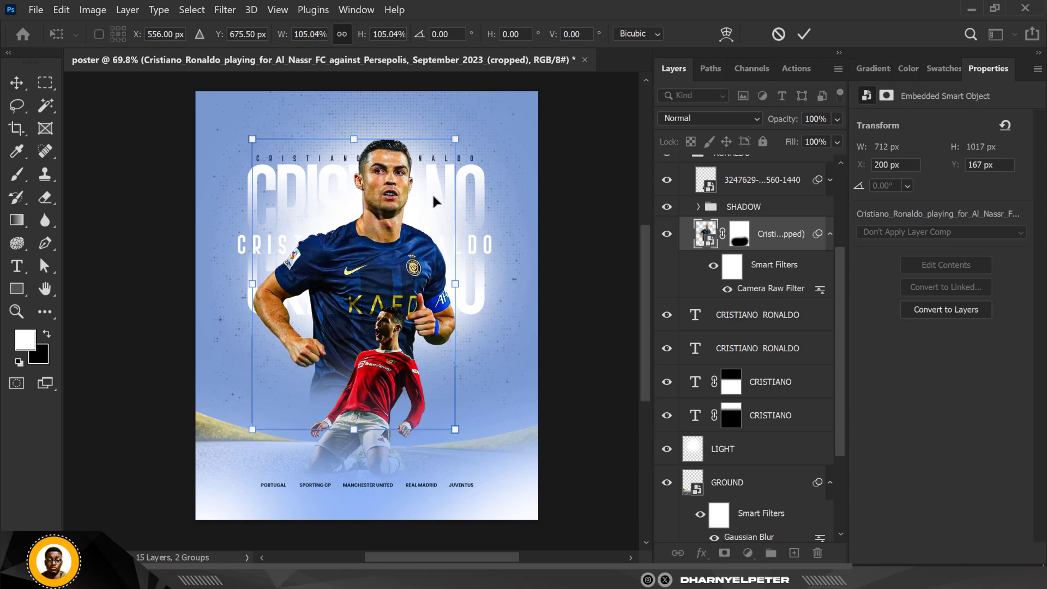
key(Return)
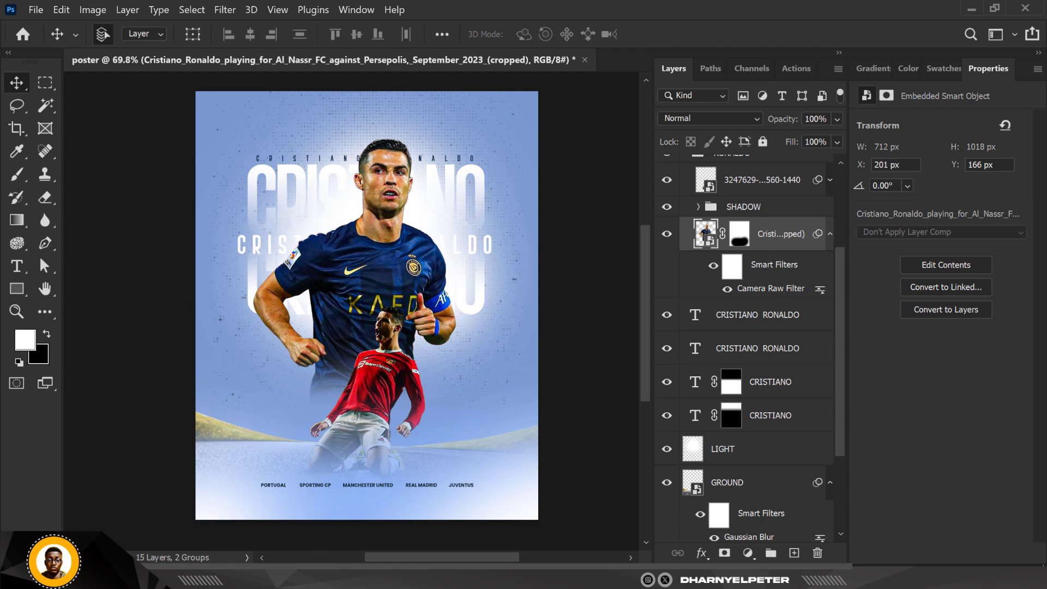
- Place the LOGO image of club badges into the poster and shift it down about 92 px beside the lower player
mouse_move(315, 577)
click(312, 488)
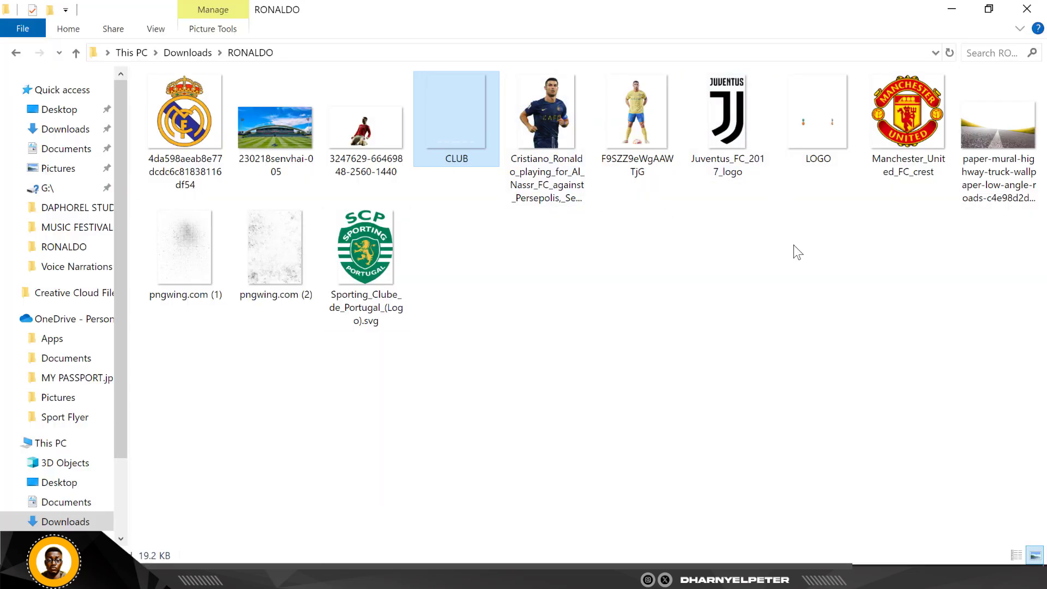
click(842, 128)
drag(810, 148, 399, 424)
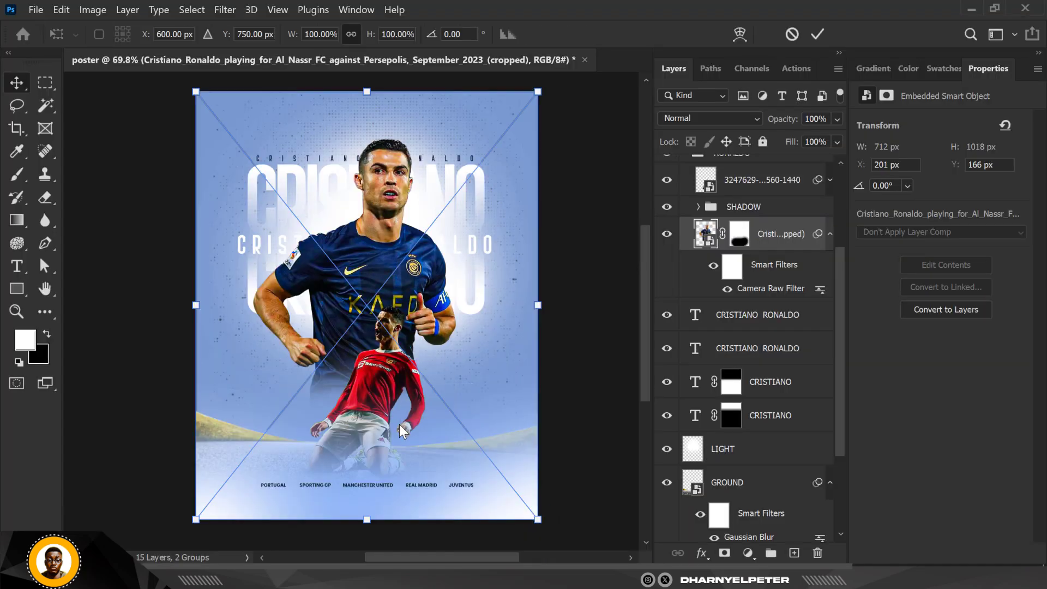
drag(443, 377, 442, 403)
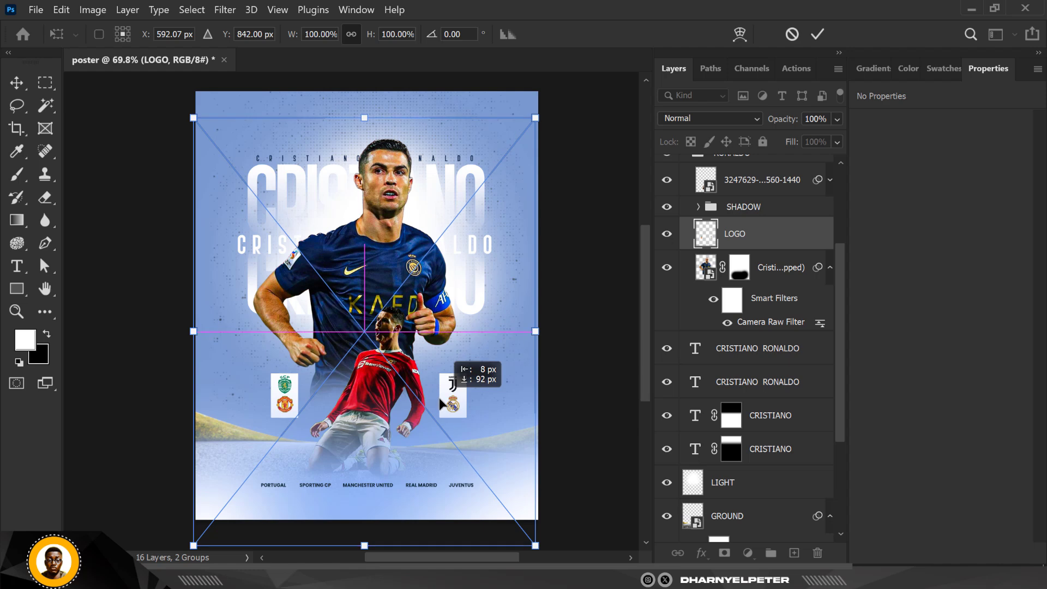
drag(441, 403, 453, 401)
key(Return)
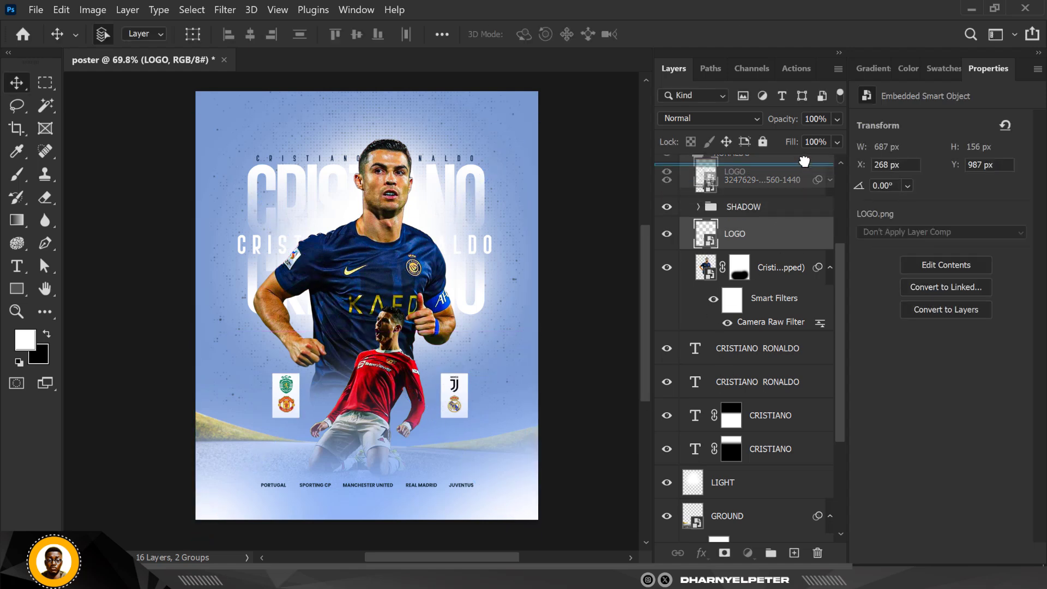
- Move the LOGO layer to the top of the layer stack and select it
scroll(806, 150, up, 5)
mouse_move(807, 148)
mouse_down()
mouse_move(805, 168)
mouse_move(800, 161)
mouse_up()
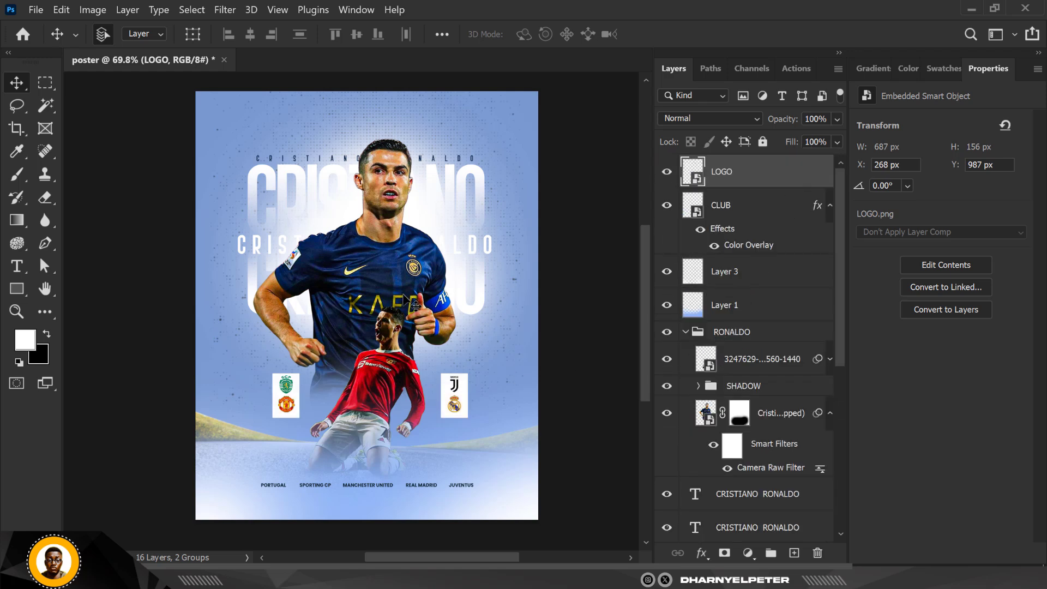
click(616, 156)
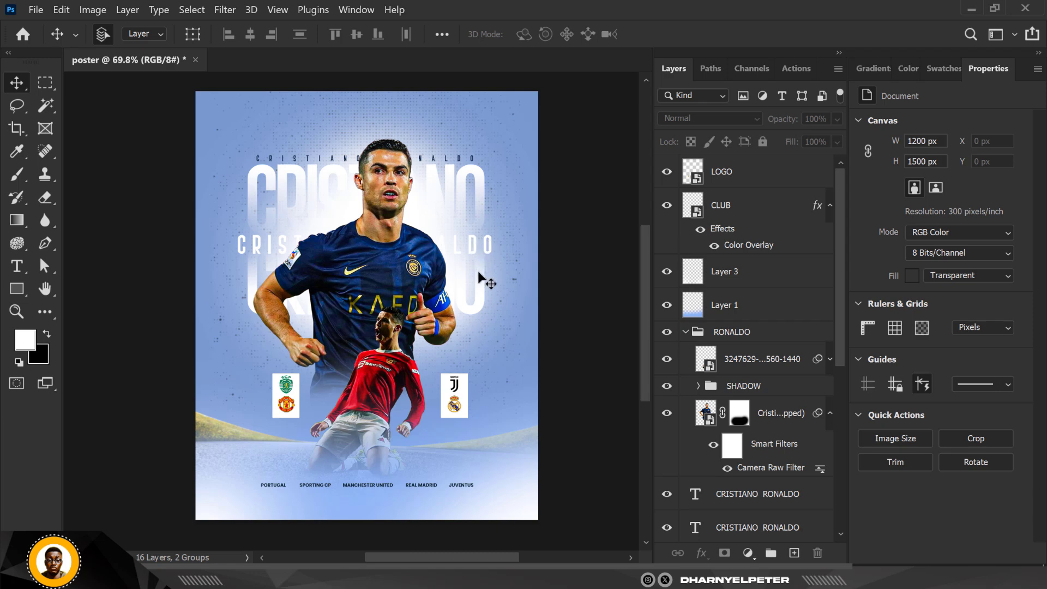
click(759, 174)
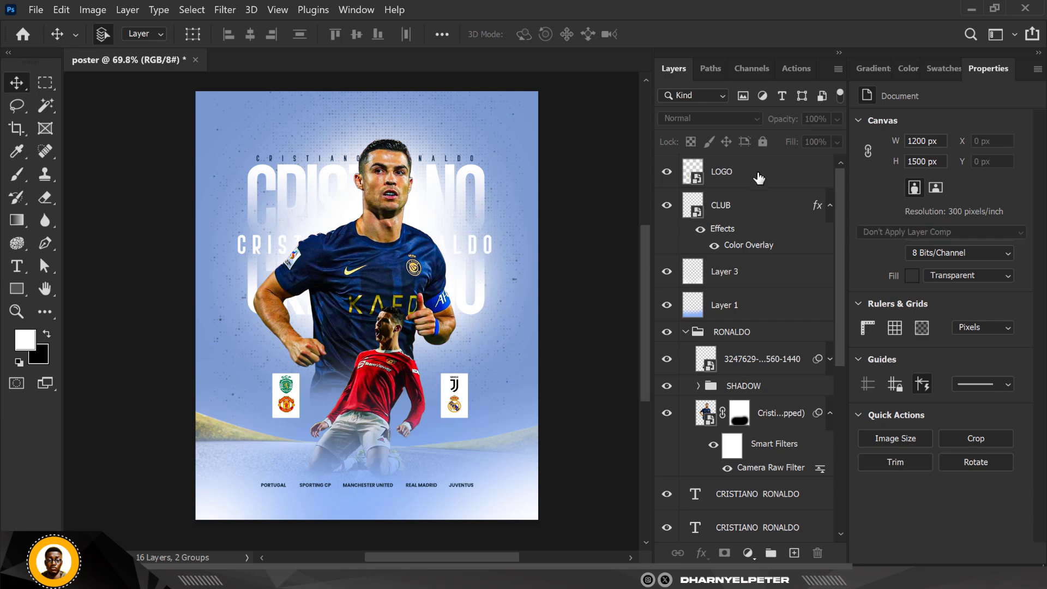
- Add a Color Balance adjustment with midtones Cyan–Red at -4 and Yellow–Blue at +6
click(743, 554)
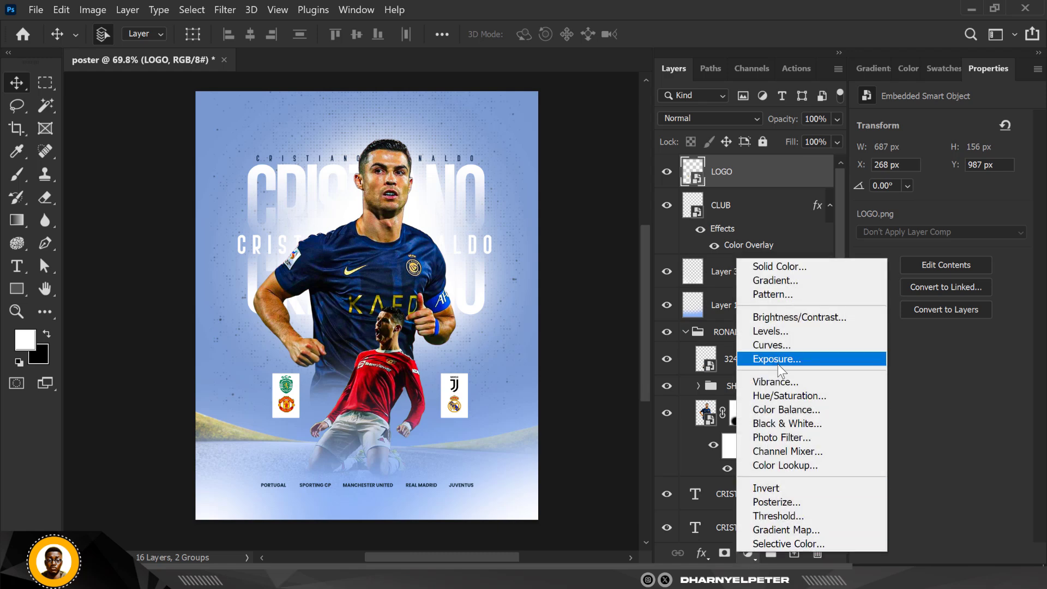
click(784, 410)
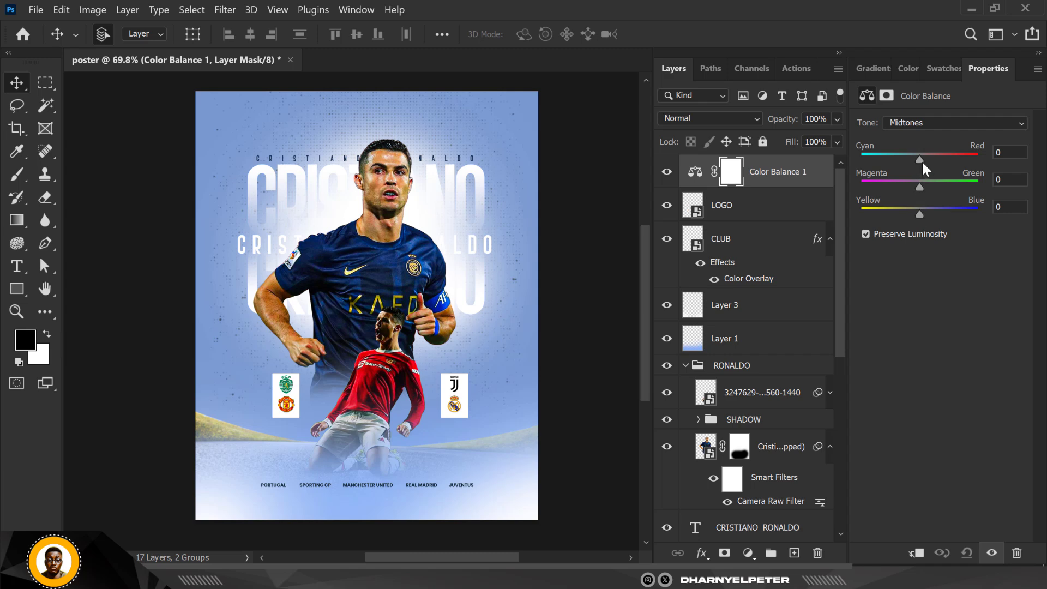
drag(918, 212, 924, 211)
drag(919, 159, 917, 158)
- Switch the Color Balance tone to Highlights and set Yellow–Blue to +3
click(921, 123)
click(956, 126)
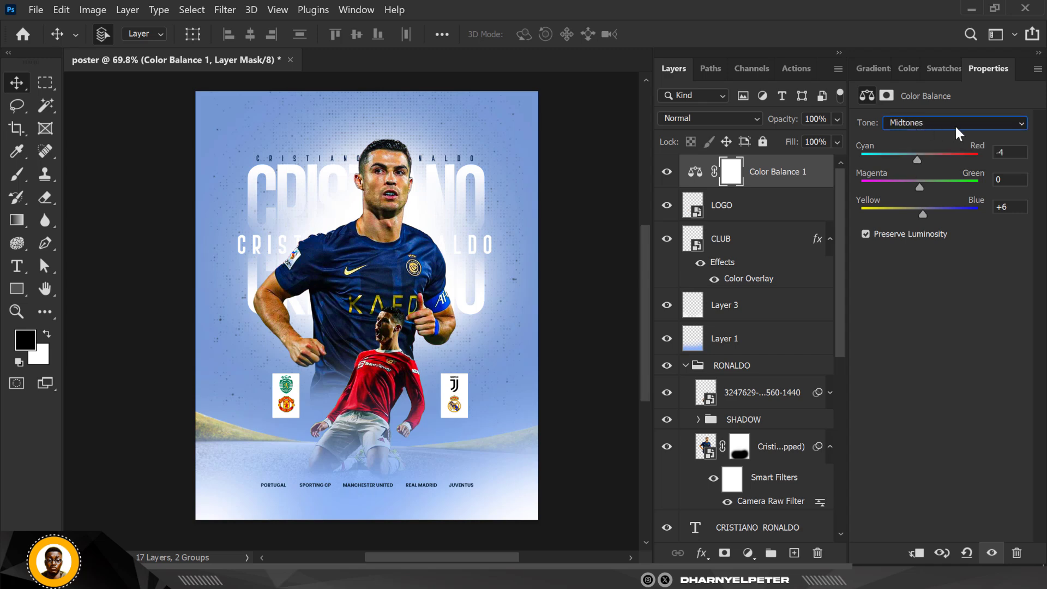
click(954, 124)
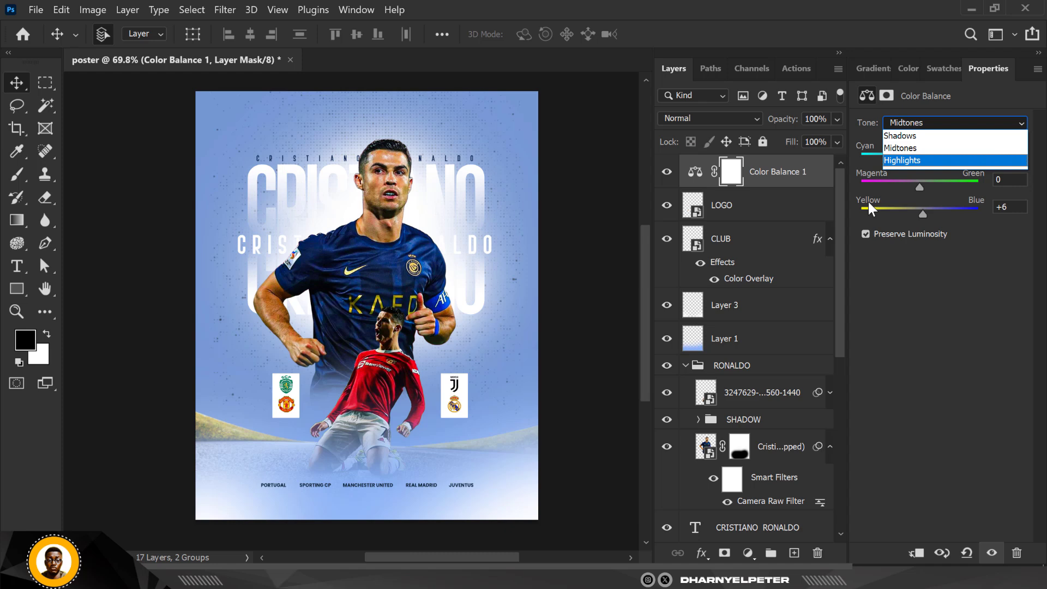
key(Return)
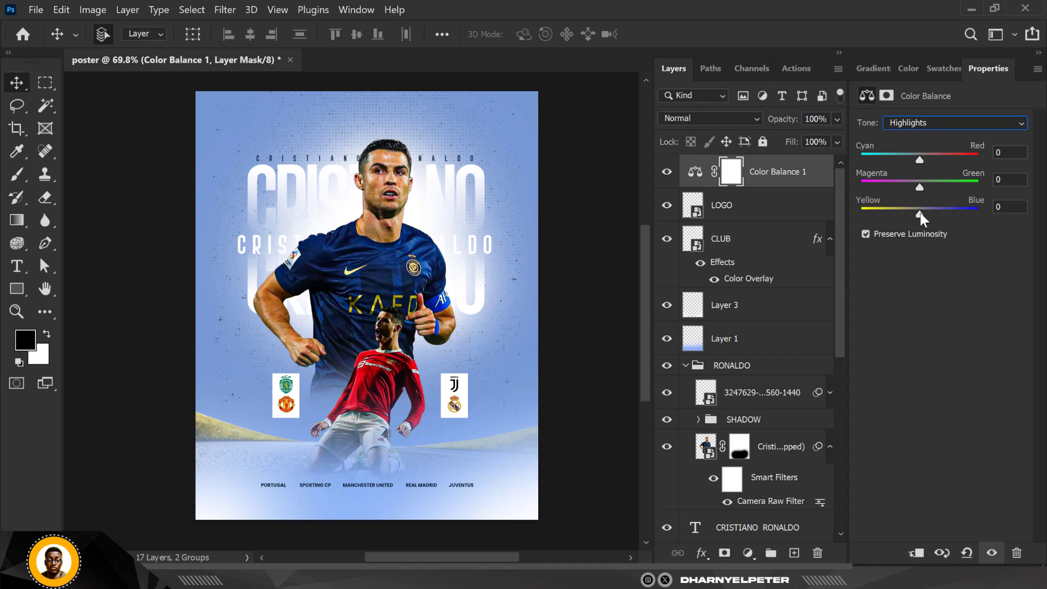
drag(930, 213, 929, 211)
drag(930, 212, 922, 216)
click(424, 258)
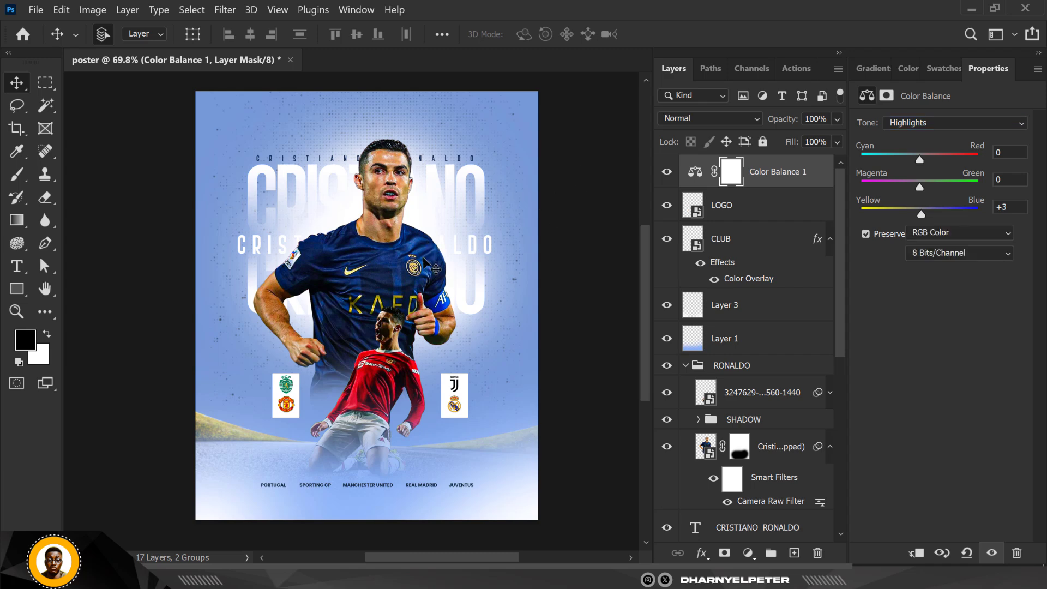
- Place the a83c41f61d5a0ddad561c62d38ed2949 background image above Color Fill 1 and scale it to about 77% to cover the canvas
scroll(425, 249, down, 2)
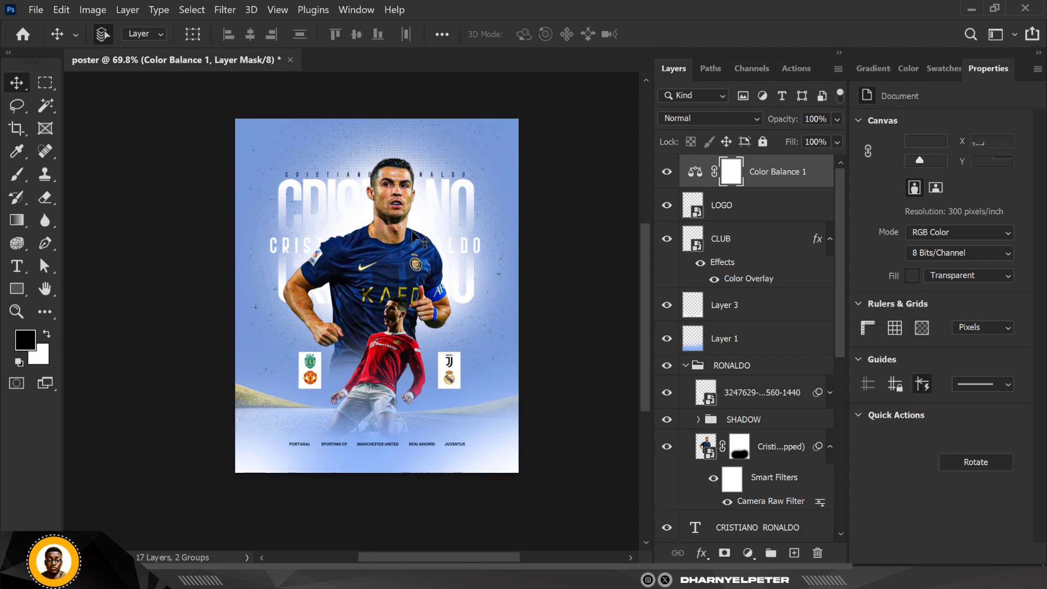
scroll(421, 221, up, 2)
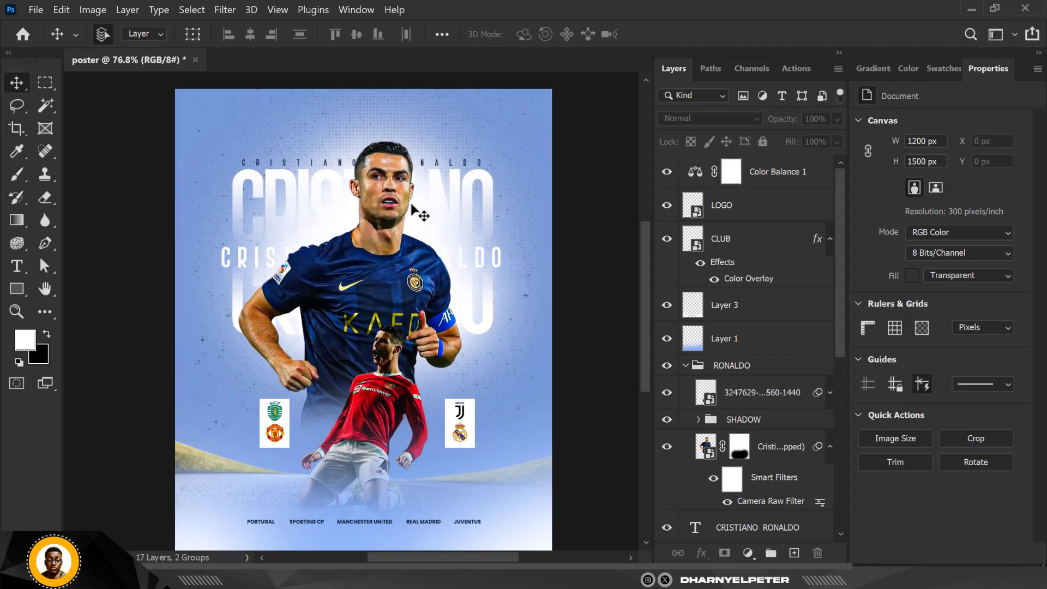
scroll(410, 204, down, 1)
scroll(410, 204, up, 1)
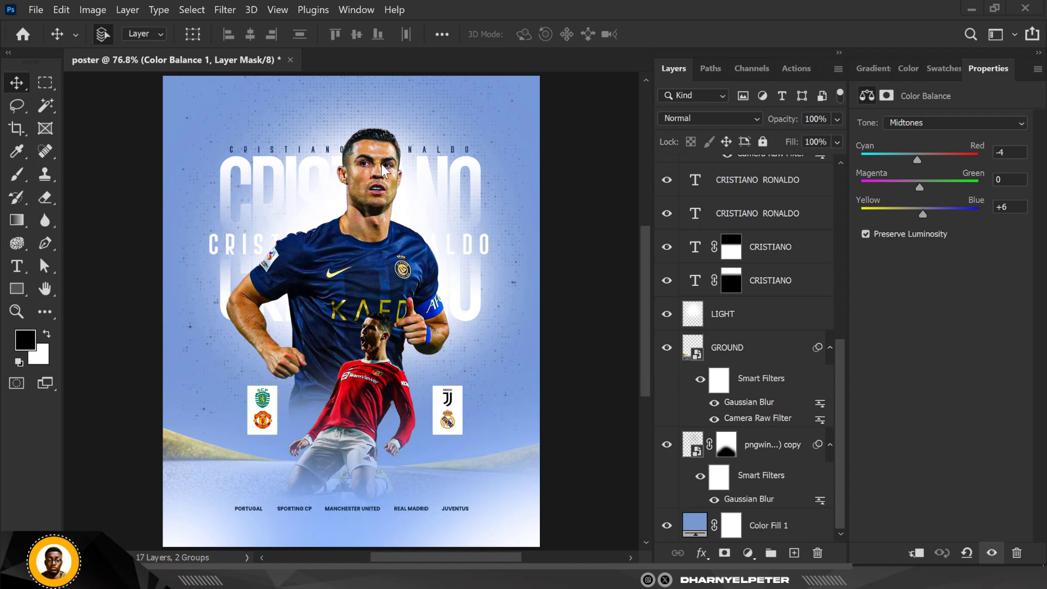
click(785, 523)
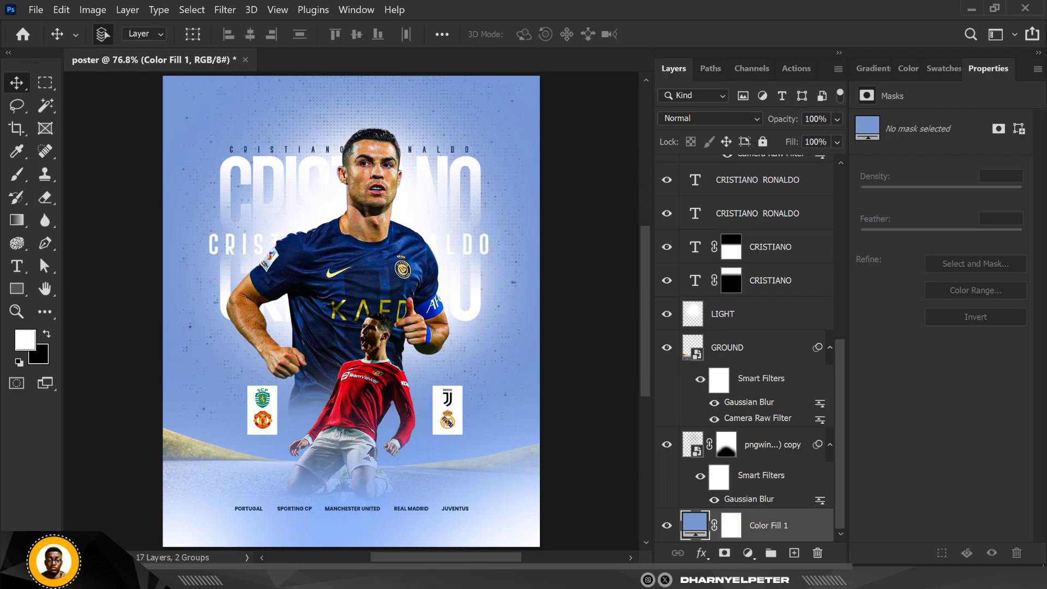
click(262, 577)
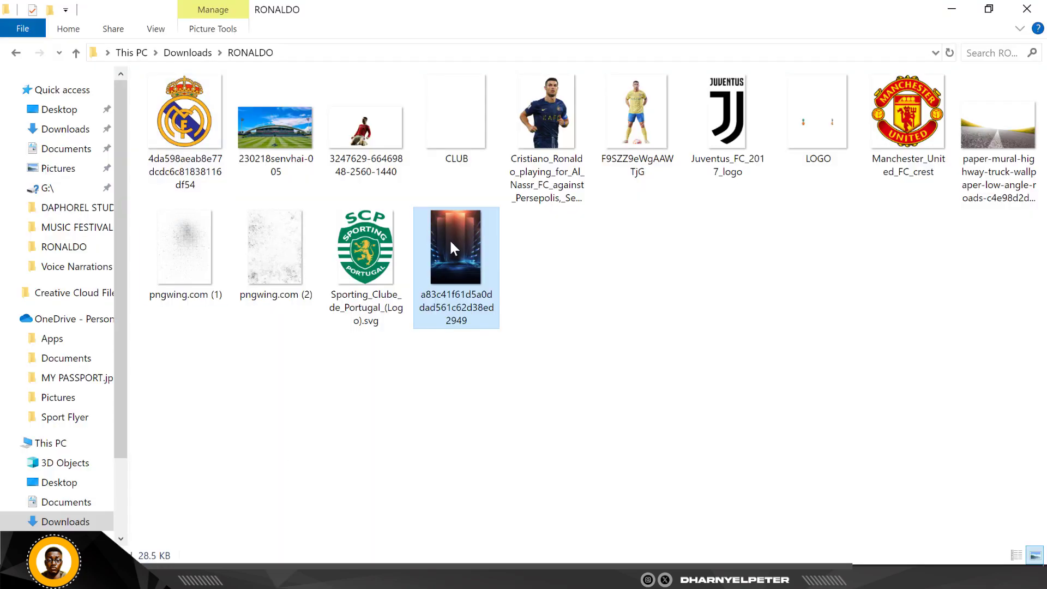
drag(454, 237, 382, 322)
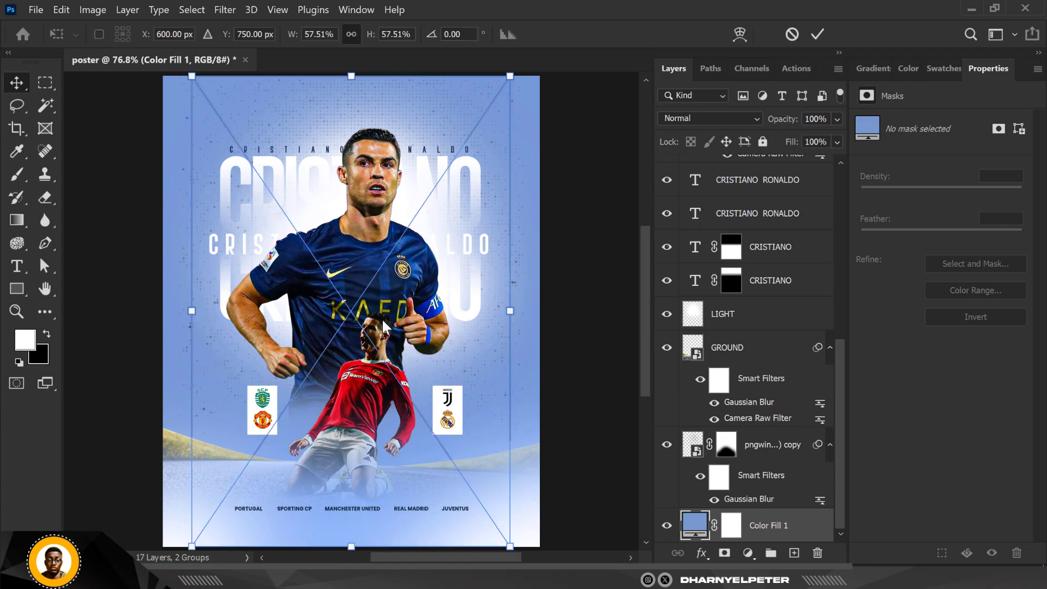
scroll(375, 312, down, 4)
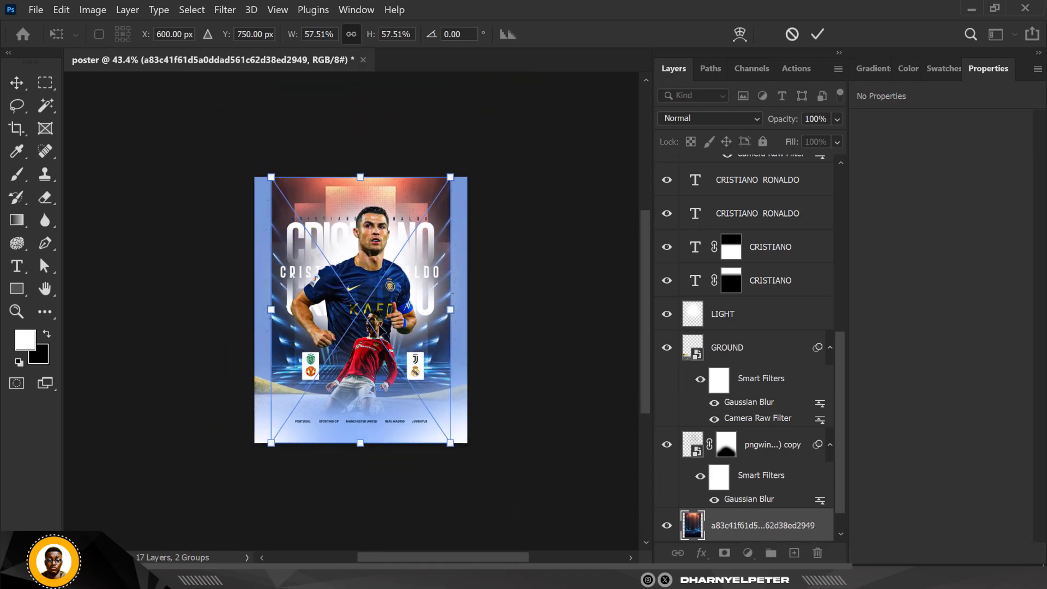
drag(448, 441, 480, 486)
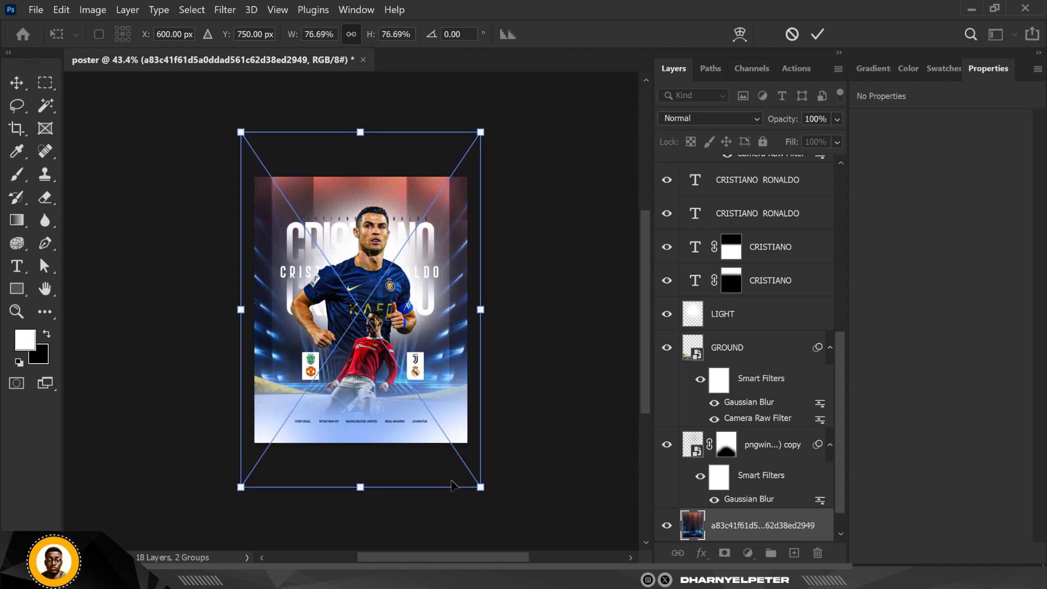
key(Return)
- Set the background image layer's blend mode to Luminosity
scroll(360, 256, up, 3)
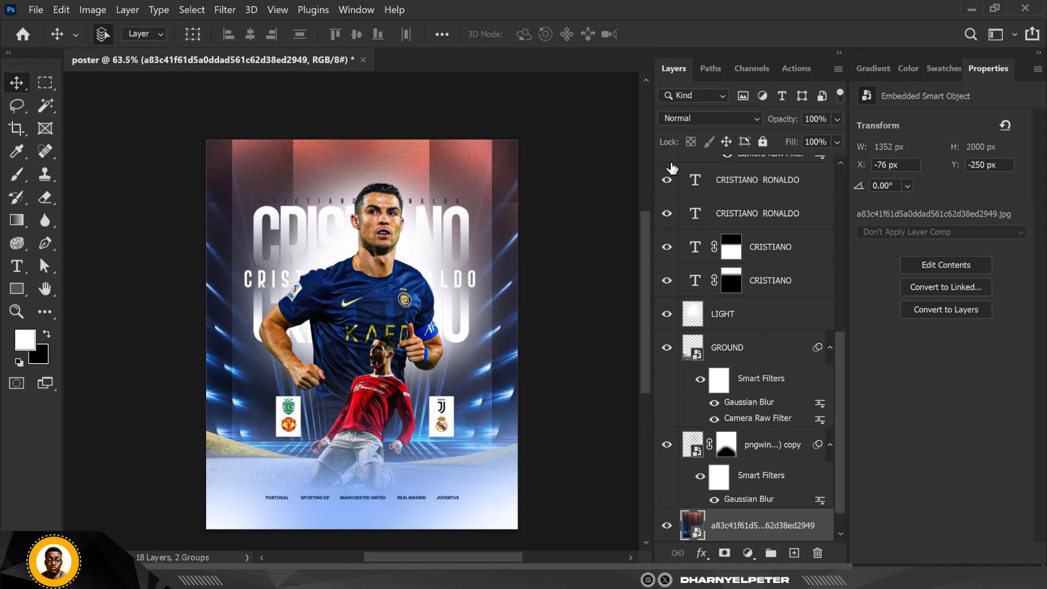
click(688, 117)
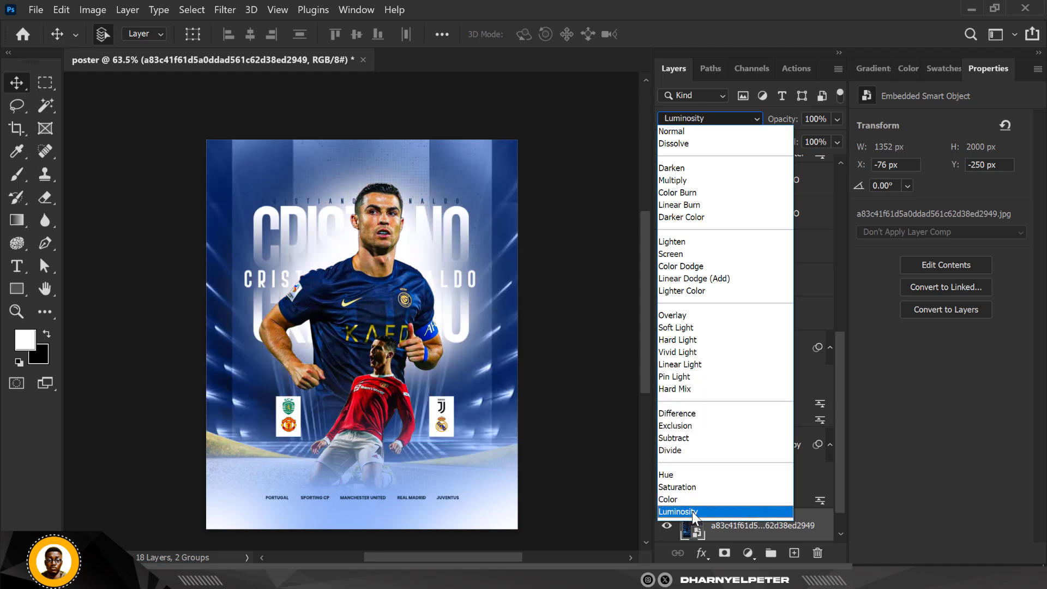
click(692, 511)
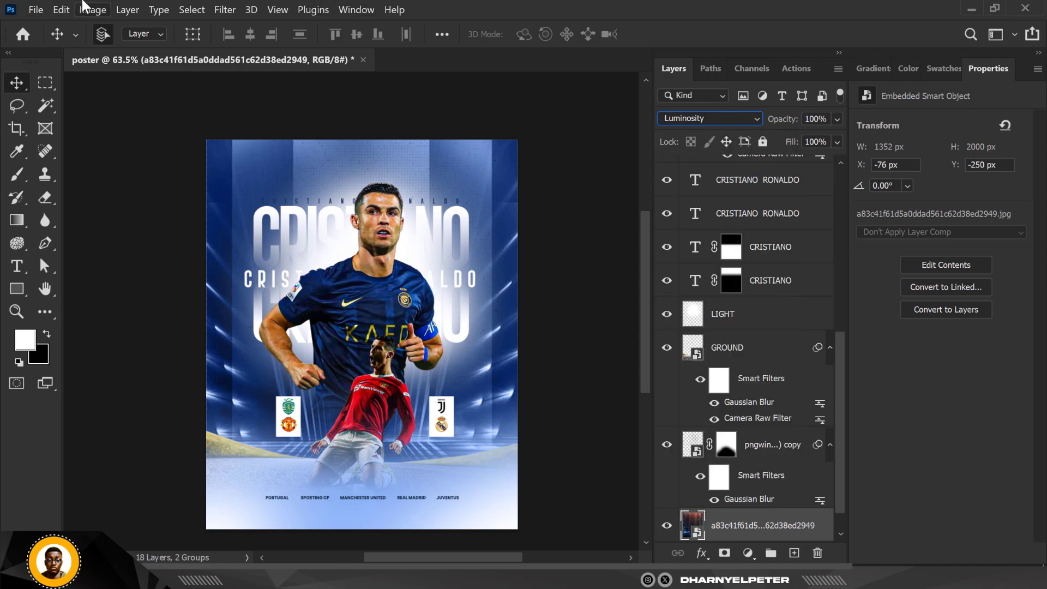
- Apply a Gaussian Blur with a radius of 26.3 pixels to the background image layer
click(224, 10)
mouse_move(297, 198)
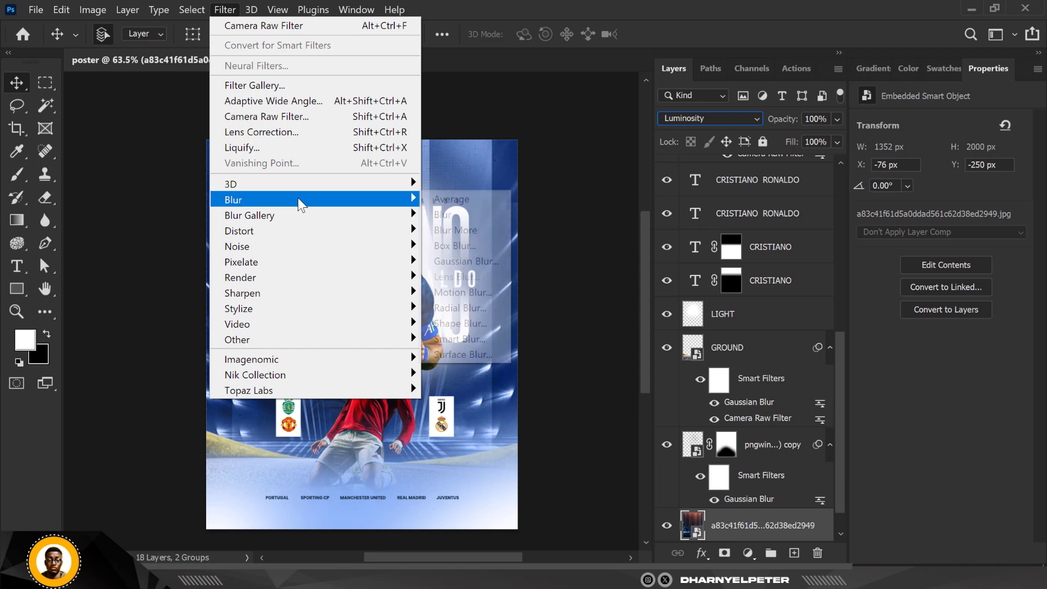
click(484, 261)
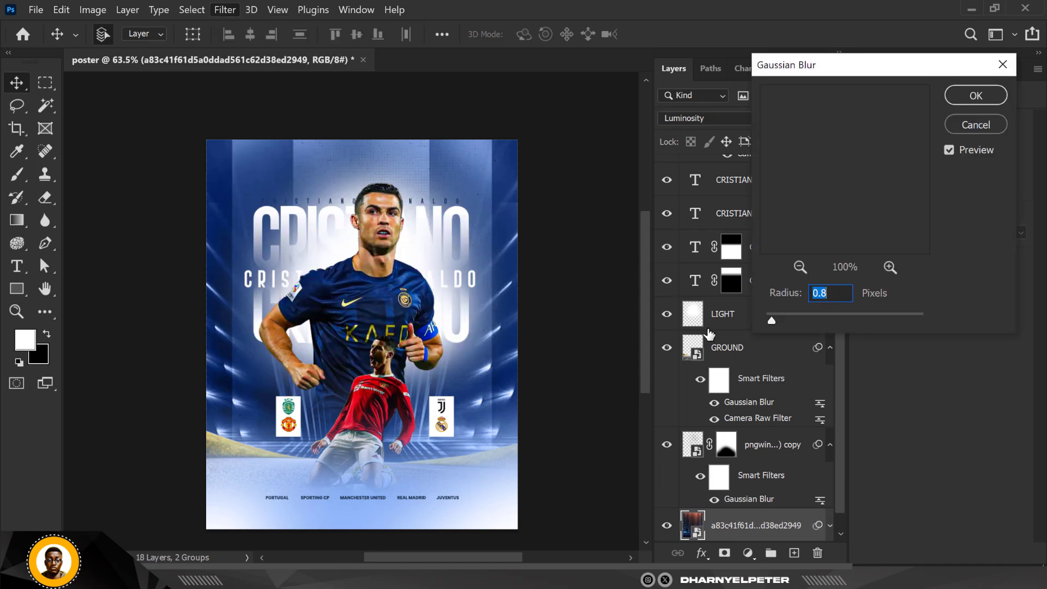
drag(792, 314, 850, 319)
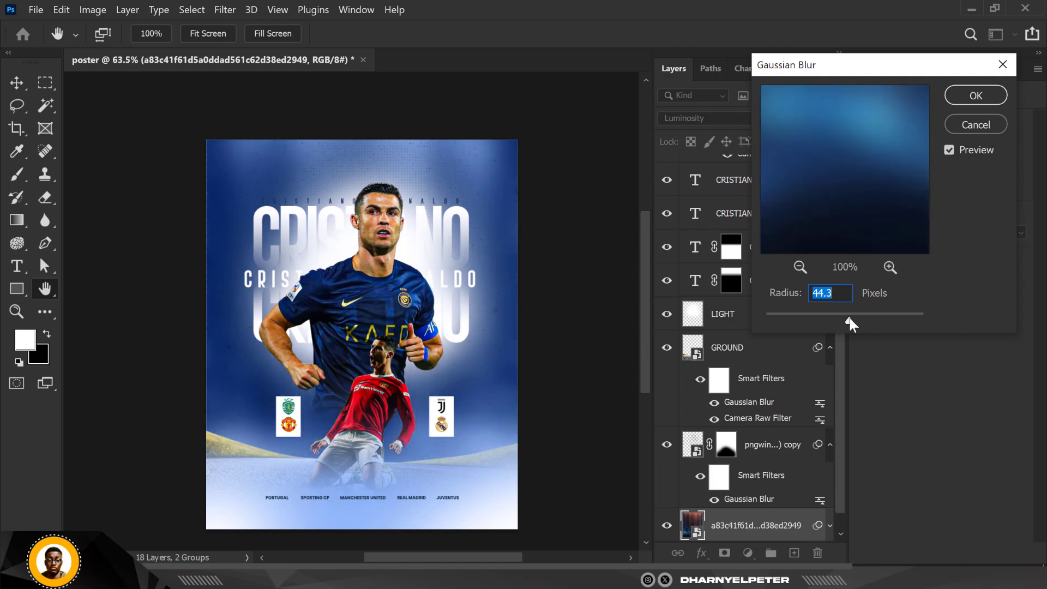
click(819, 318)
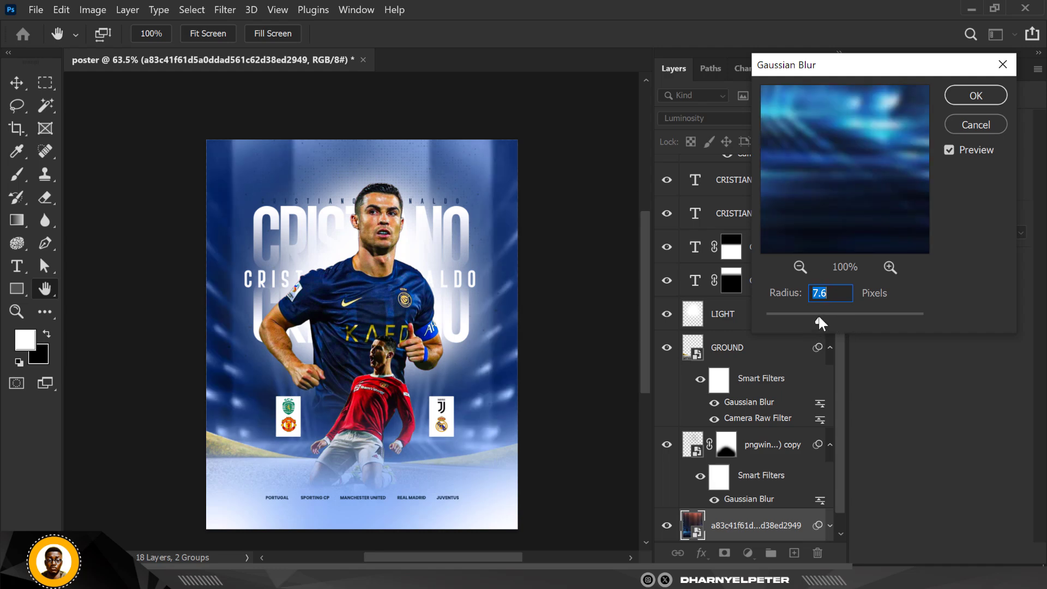
click(839, 317)
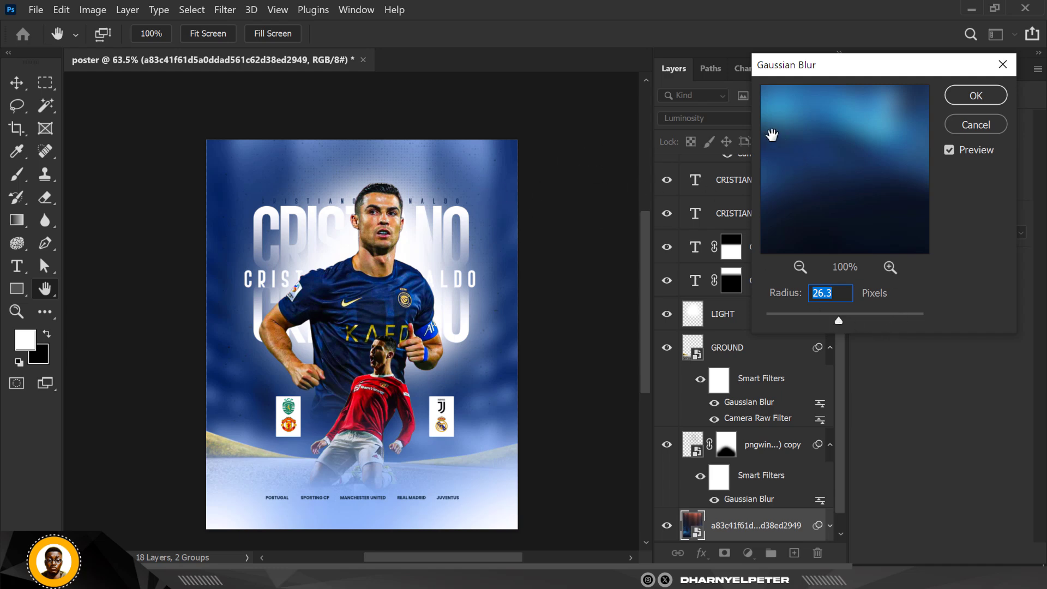
click(971, 96)
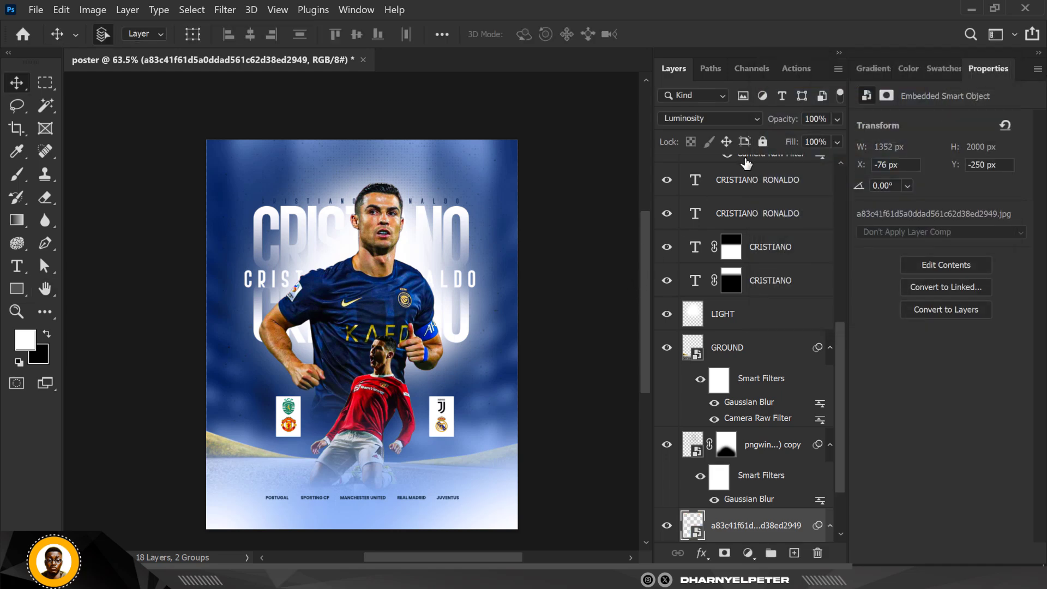
- Lower the background image layer's opacity to 84% and deselect the layer
click(836, 118)
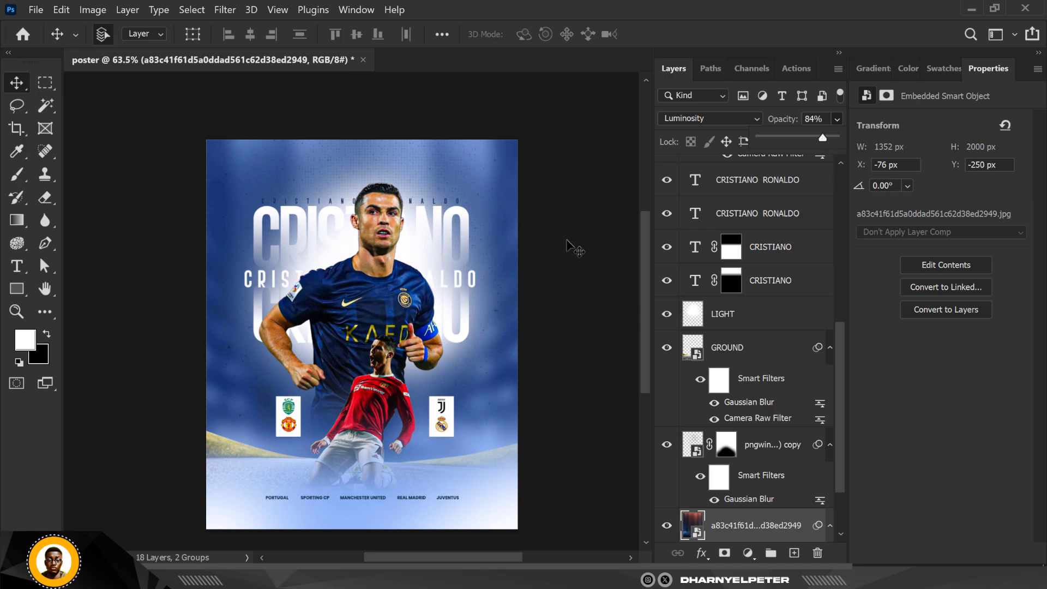
click(596, 221)
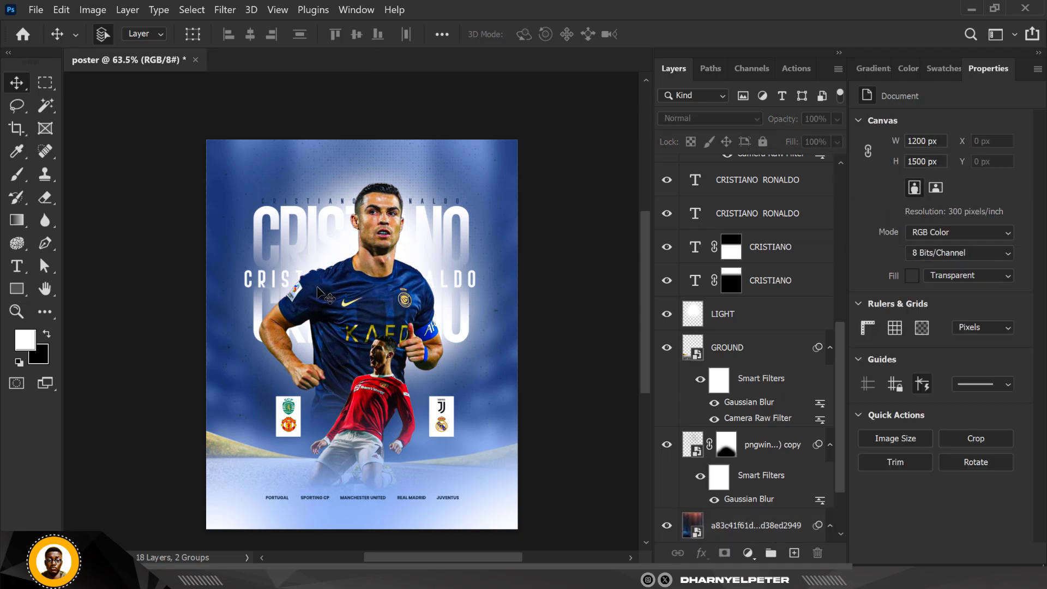
- Zoom in and out on the canvas to review the overall poster composition
scroll(349, 318, up, 2)
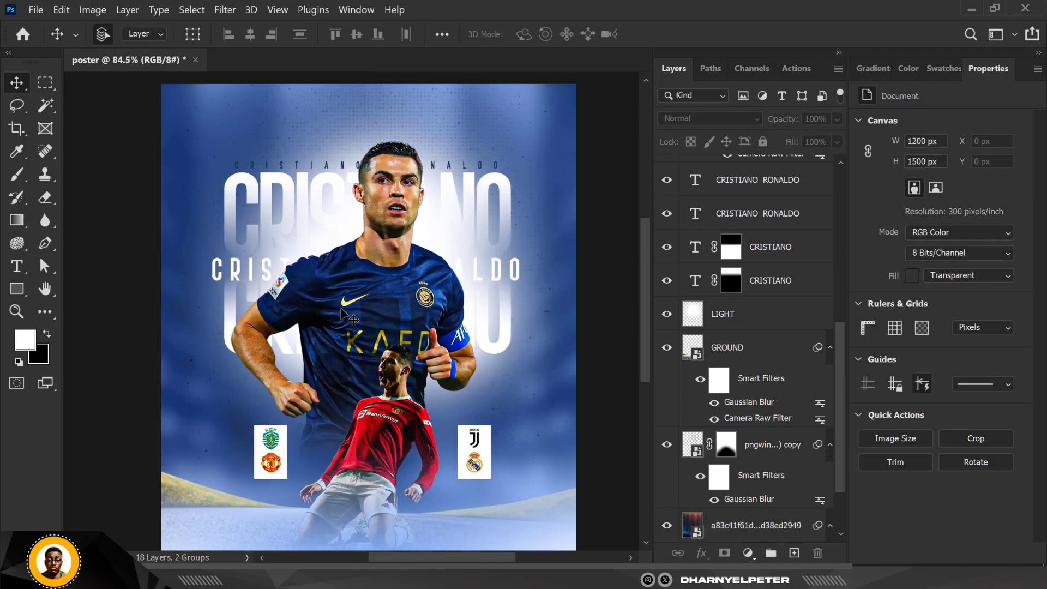
scroll(349, 305, down, 3)
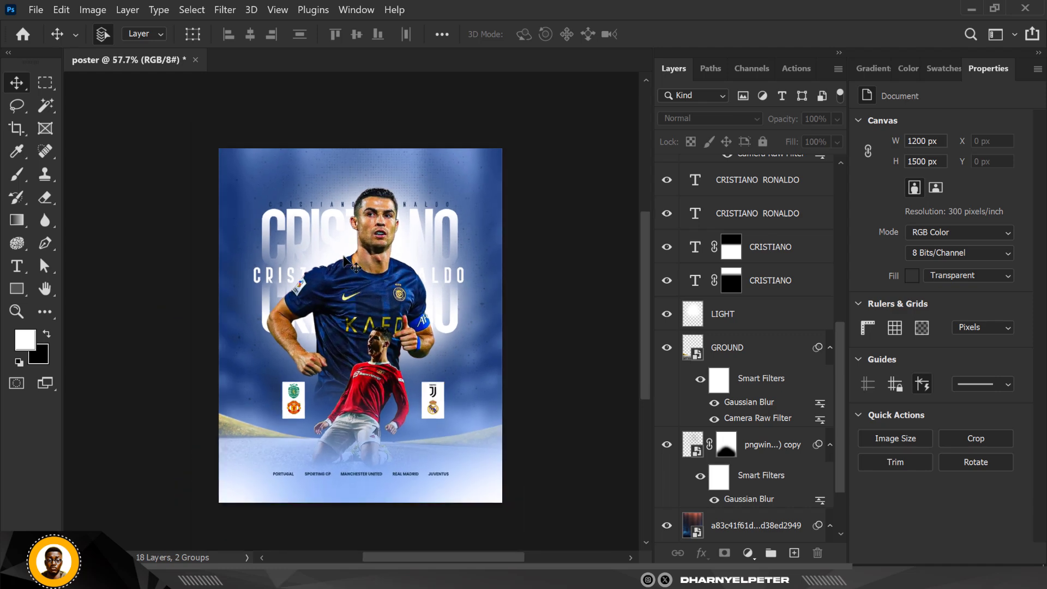
scroll(333, 267, down, 1)
scroll(333, 267, up, 1)
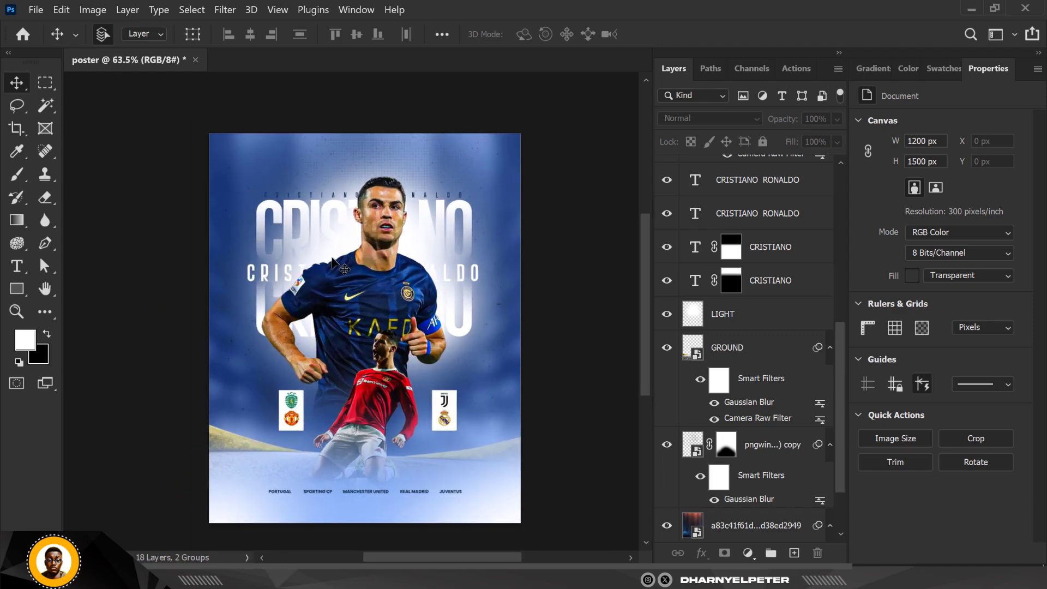
scroll(333, 267, down, 1)
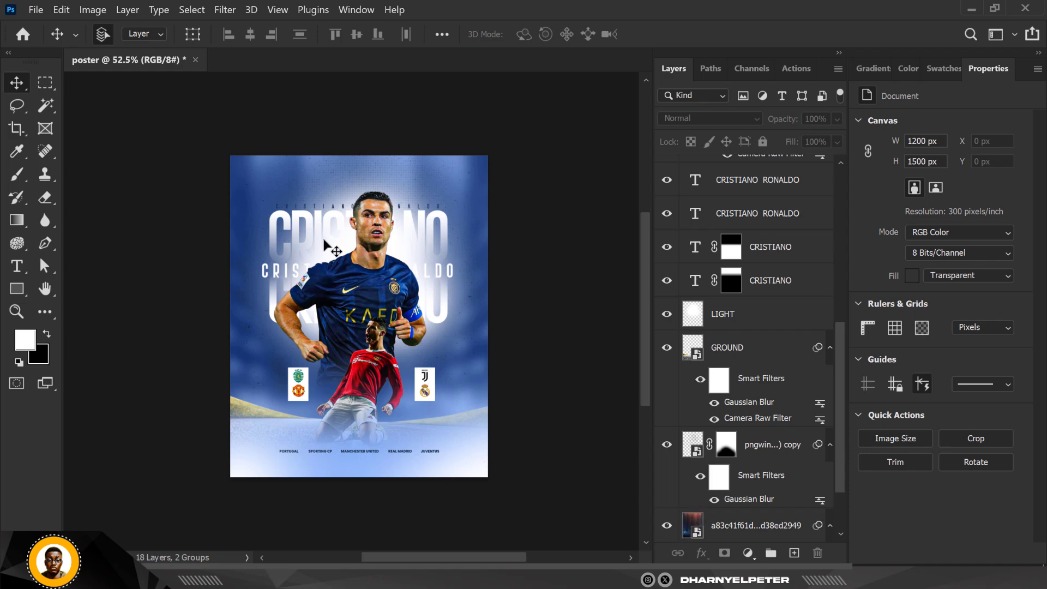
scroll(365, 244, up, 3)
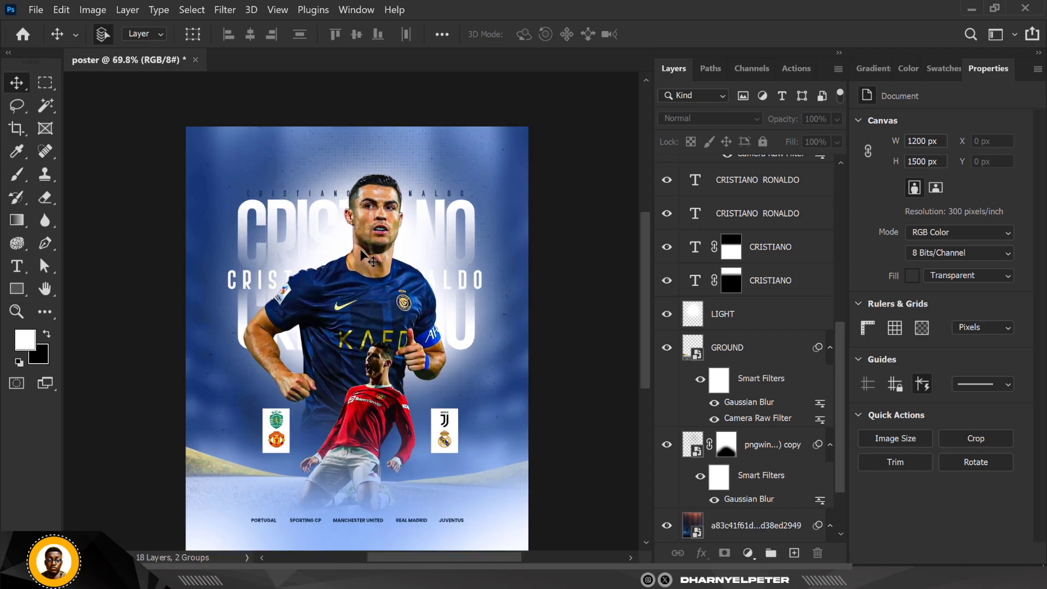
scroll(364, 243, down, 1)
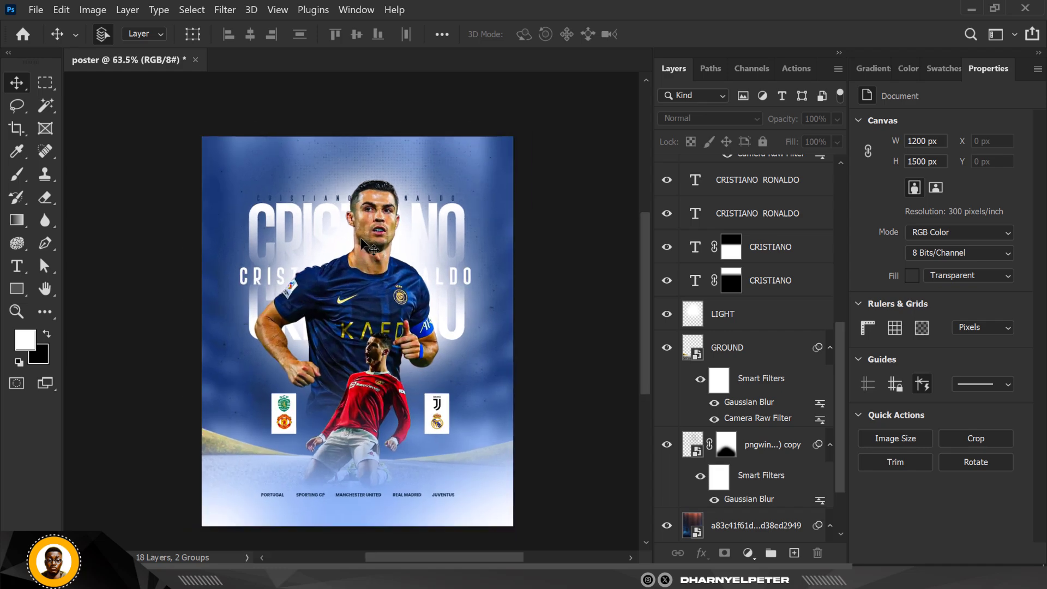